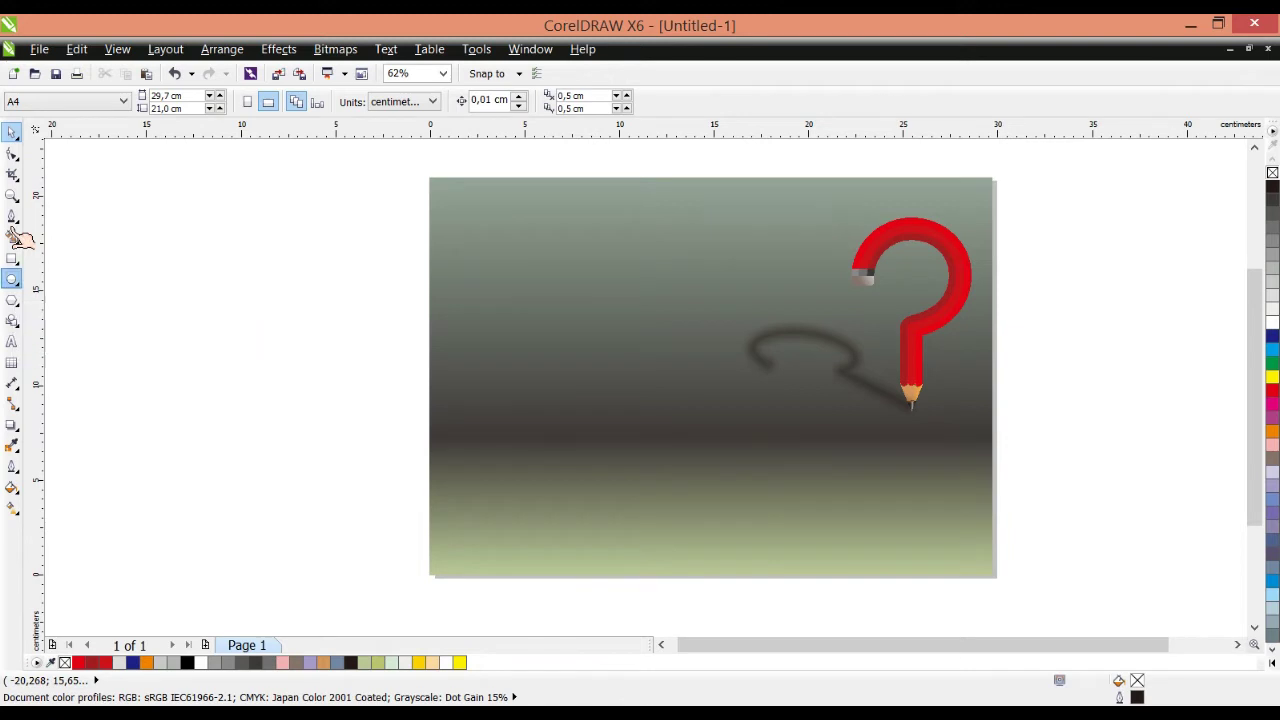
Step: Draw a circle about 8 cm across on the left half of the page and make it a 270° pie
click(14, 280)
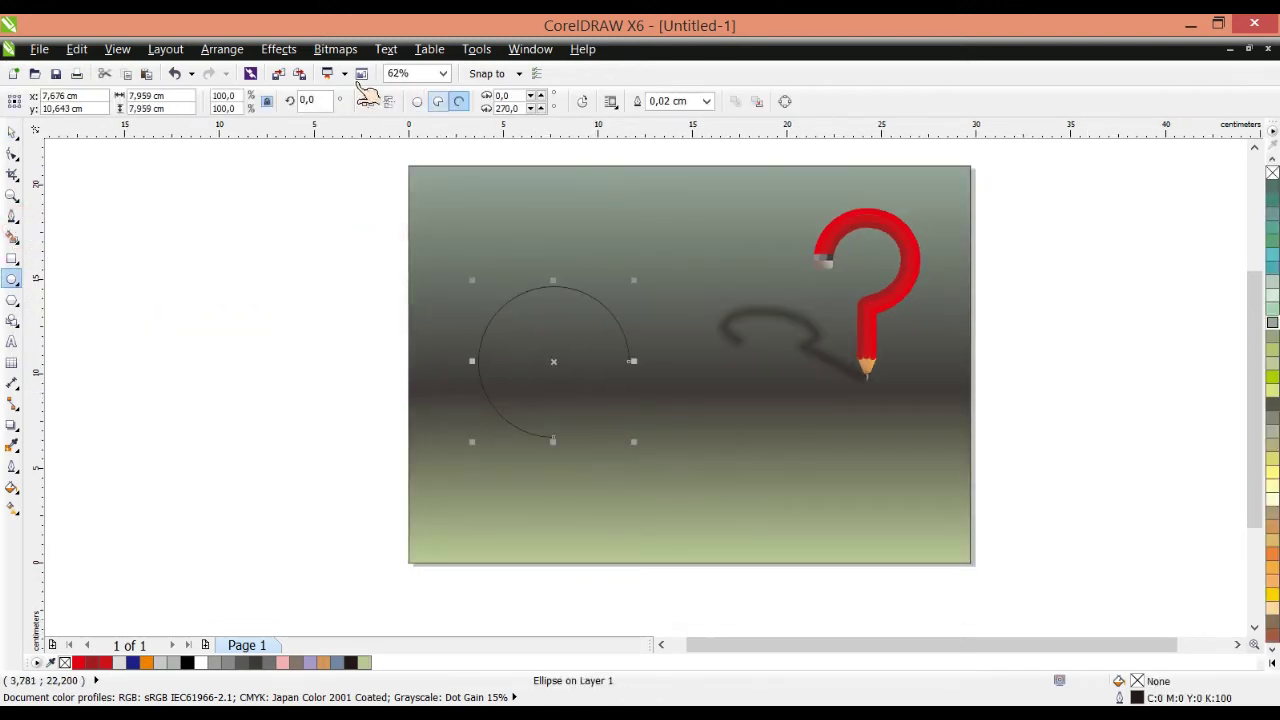
click(437, 101)
scroll(466, 255, up, 2)
drag(422, 314, 471, 263)
scroll(530, 222, down, 2)
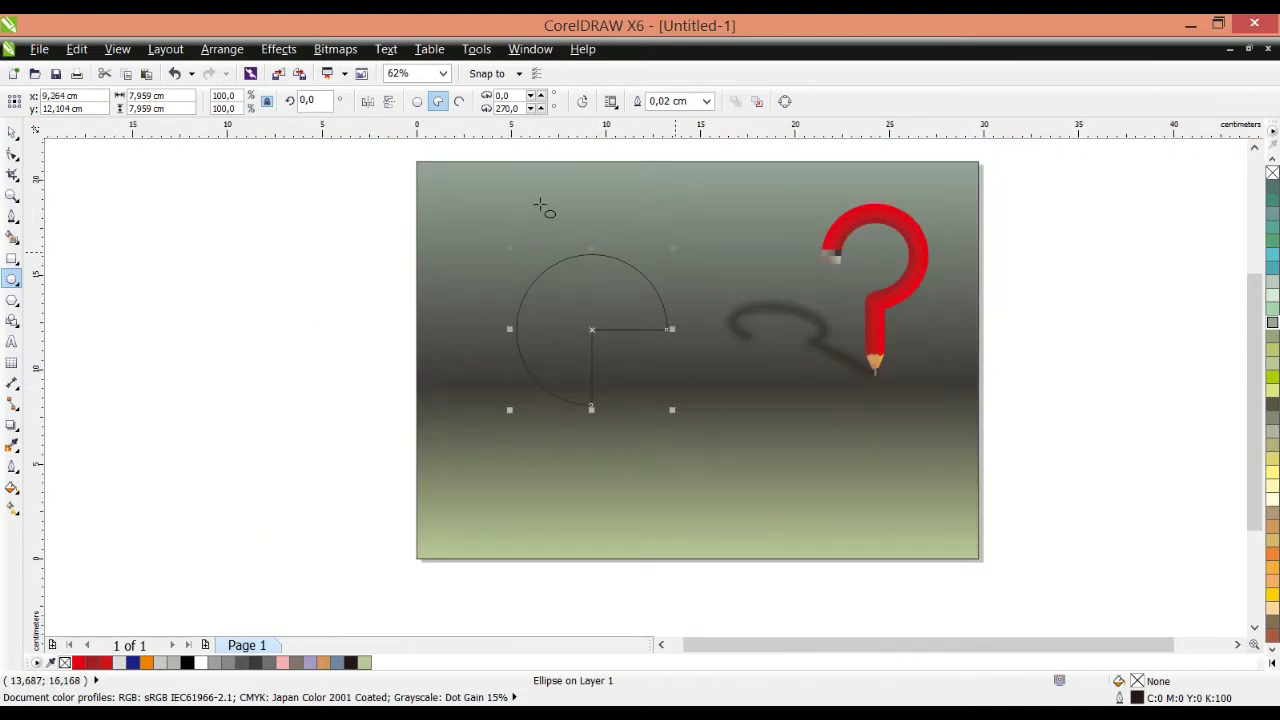
Step: Enlarge the pie from its centre to about 9 cm across and rotate it to 55° so its opening faces right
drag(540, 205, 549, 189)
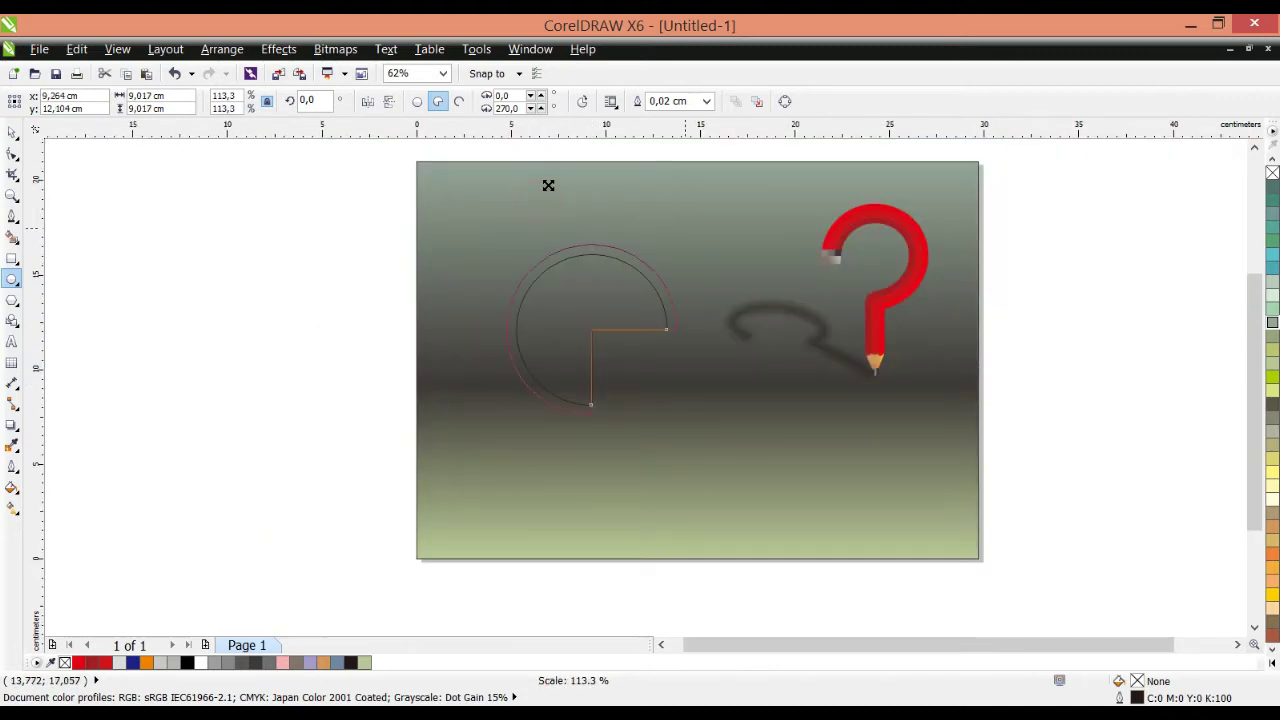
drag(474, 266, 467, 243)
click(467, 244)
drag(540, 318, 490, 238)
scroll(477, 232, up, 1)
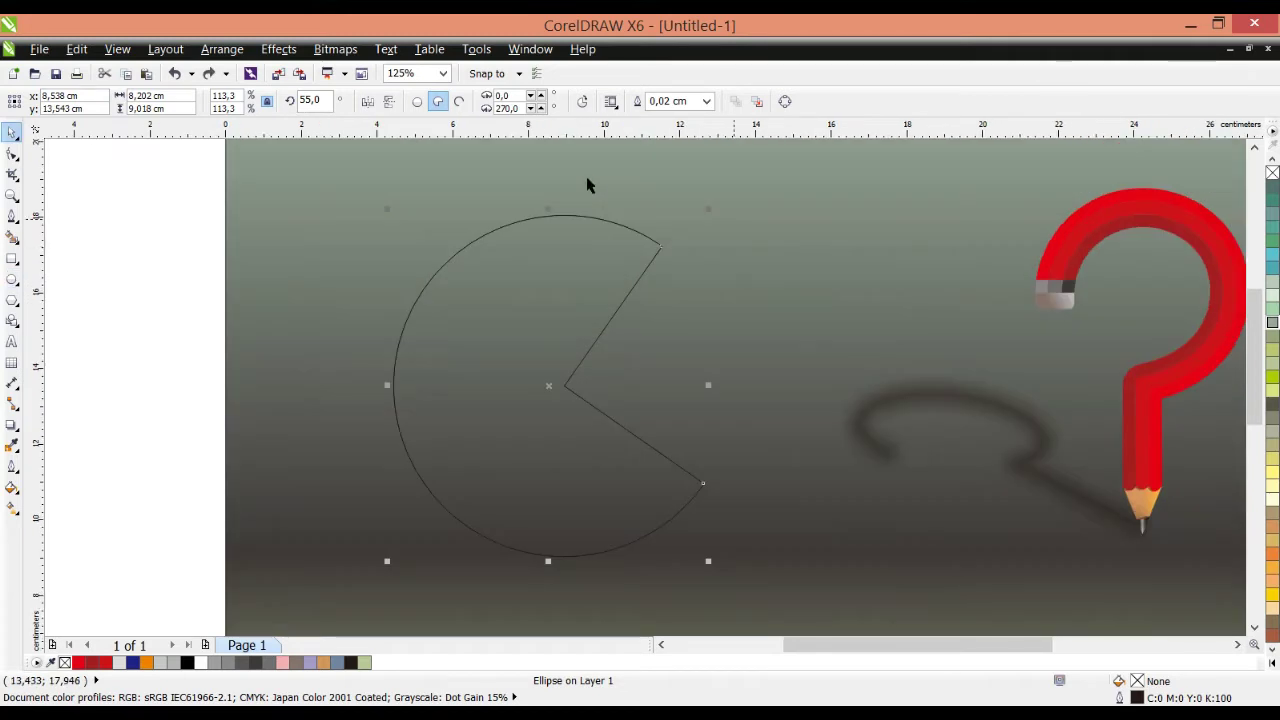
Step: Duplicate the pie in place, convert the copy to a full ellipse and shrink it concentrically to about 6.44 cm across
key(ctrl+c)
key(ctrl+v)
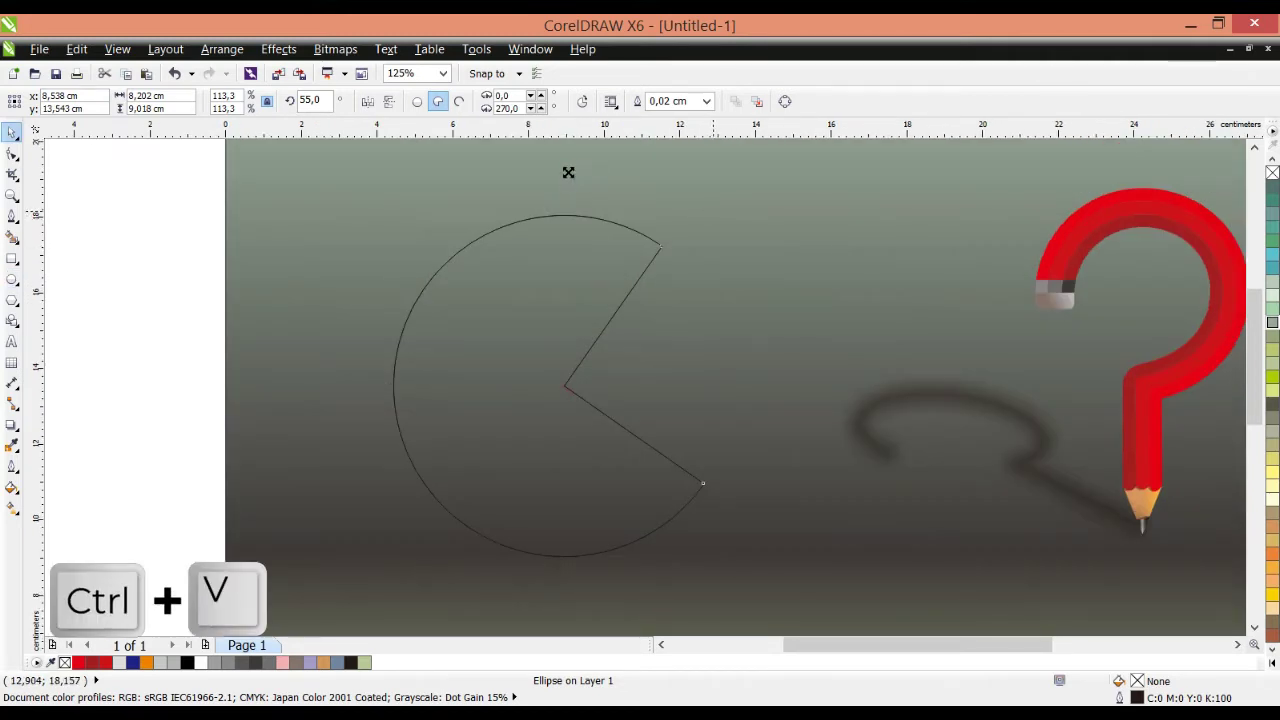
drag(569, 171, 540, 206)
click(417, 101)
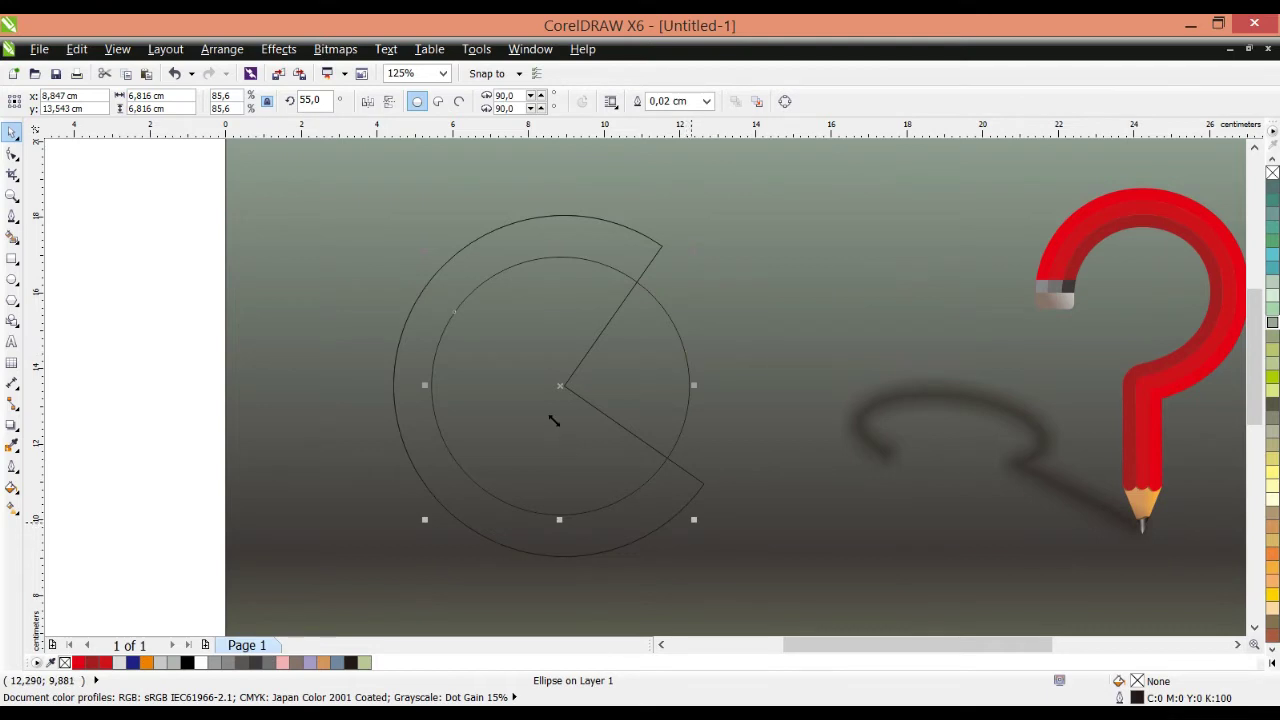
drag(551, 420, 549, 413)
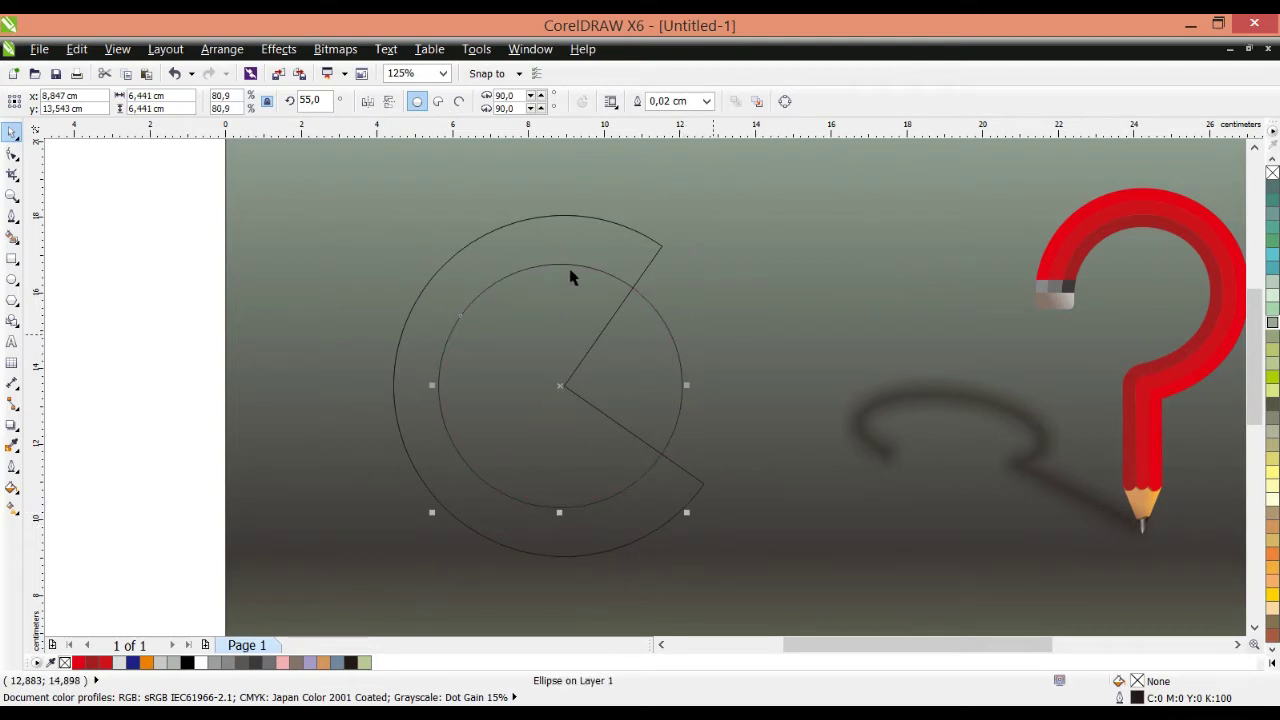
Step: Duplicate the inner circle in place and shrink the copy concentrically to about 4.87 cm across
key(ctrl+c)
key(ctrl+v)
drag(549, 212, 530, 236)
Step: Trim the middle circle with the smallest circle so that it becomes a ring
click(541, 215)
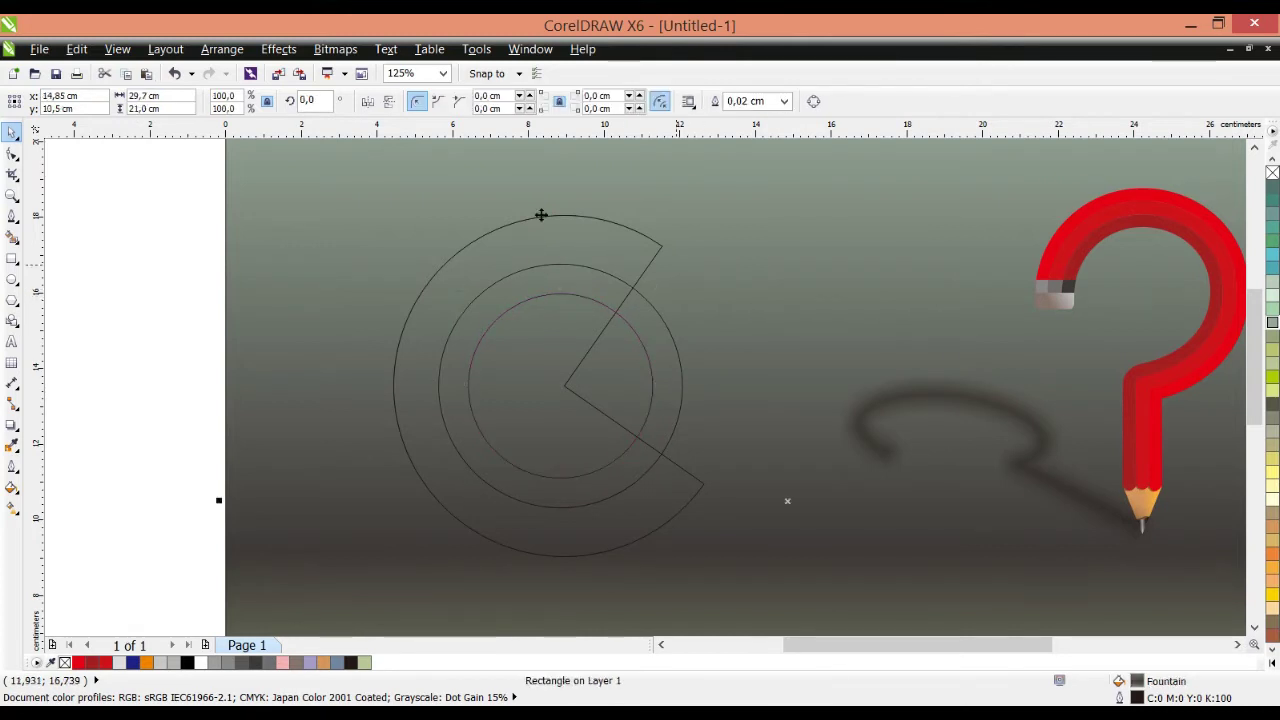
click(490, 250)
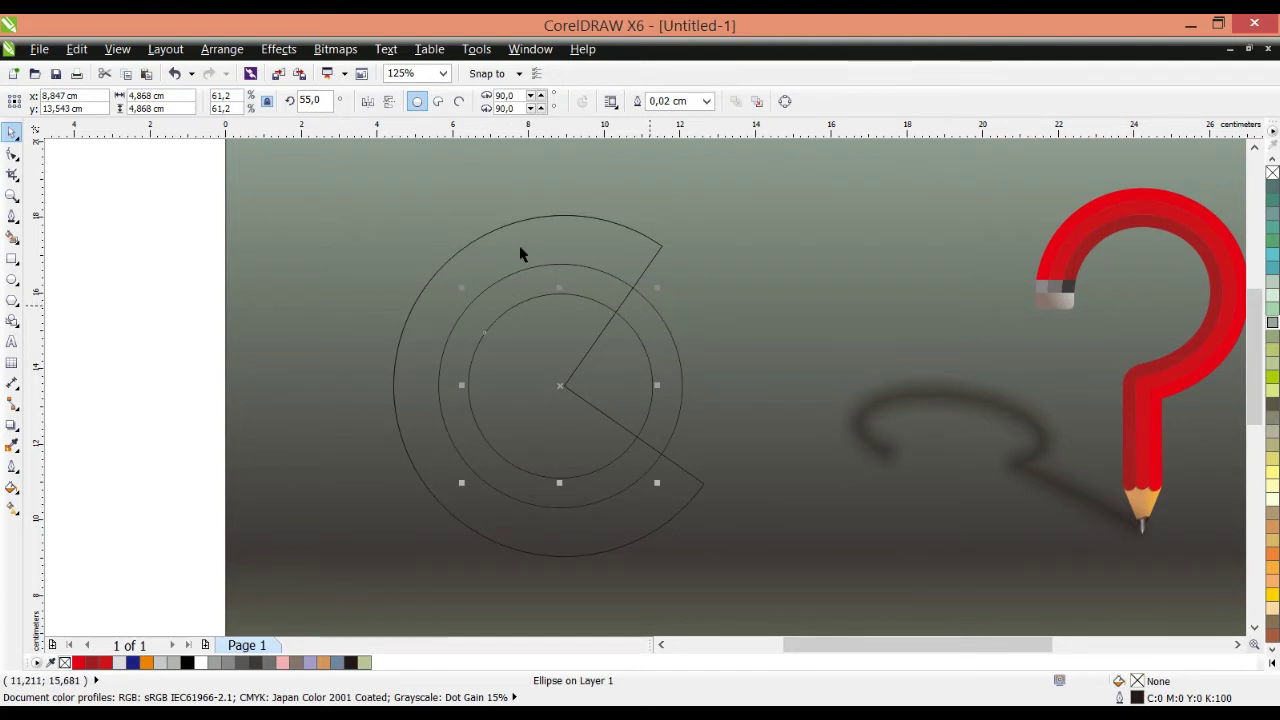
shift+click(520, 247)
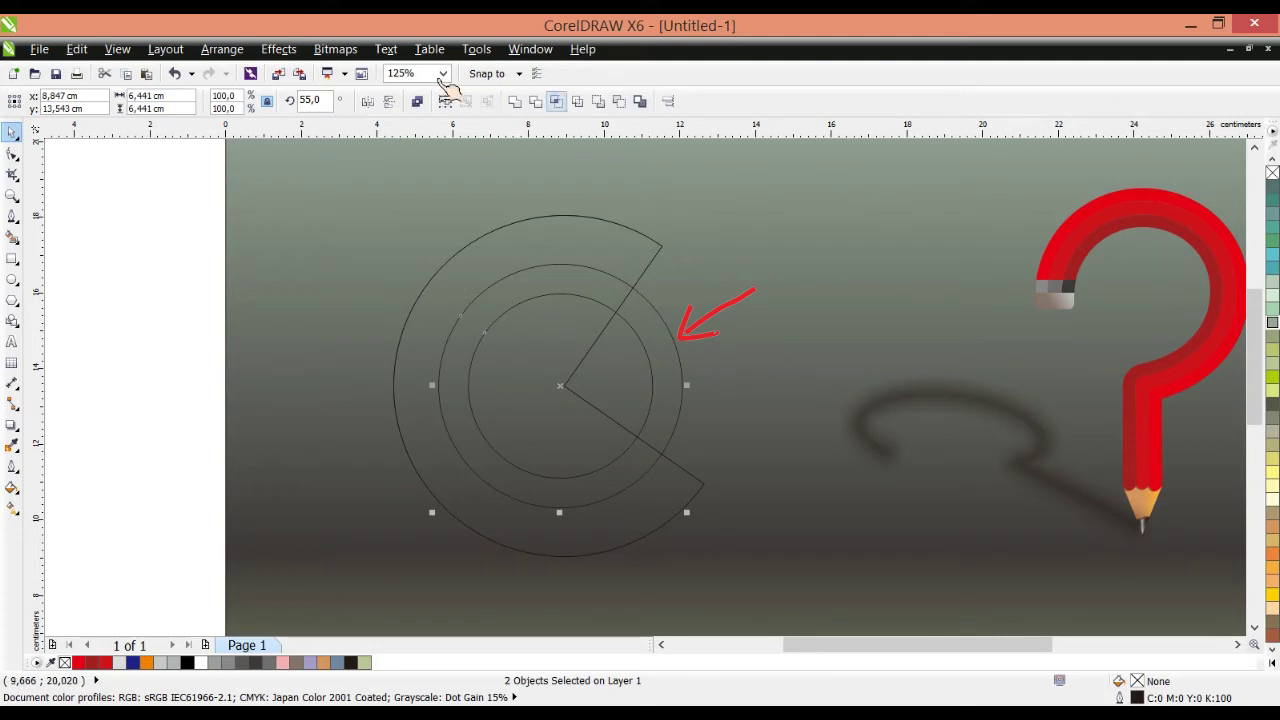
click(428, 84)
click(500, 289)
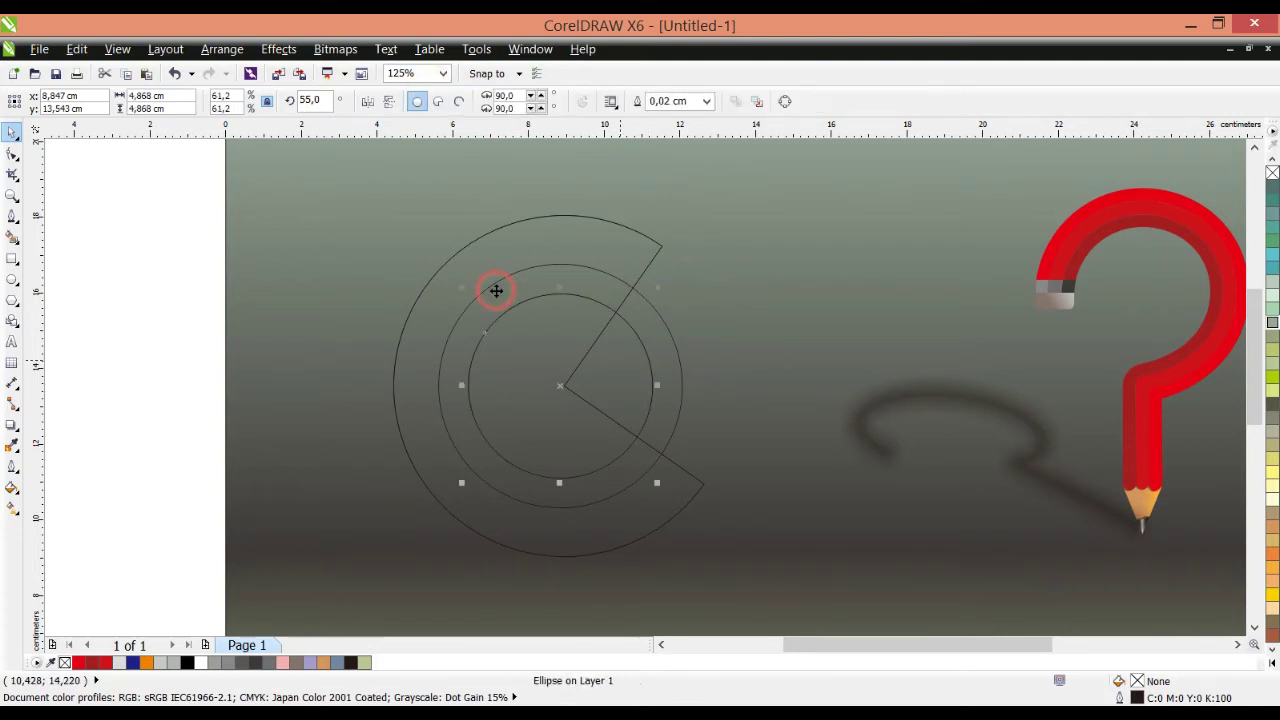
drag(500, 289, 616, 288)
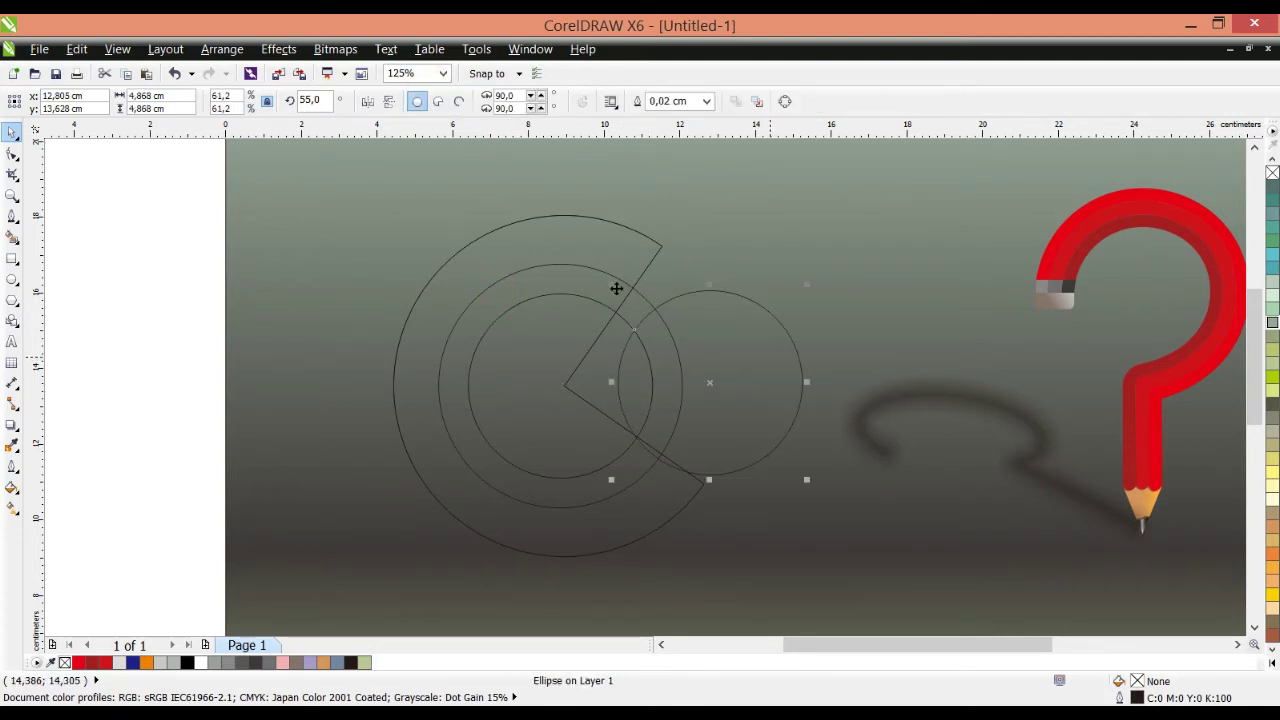
key(Delete)
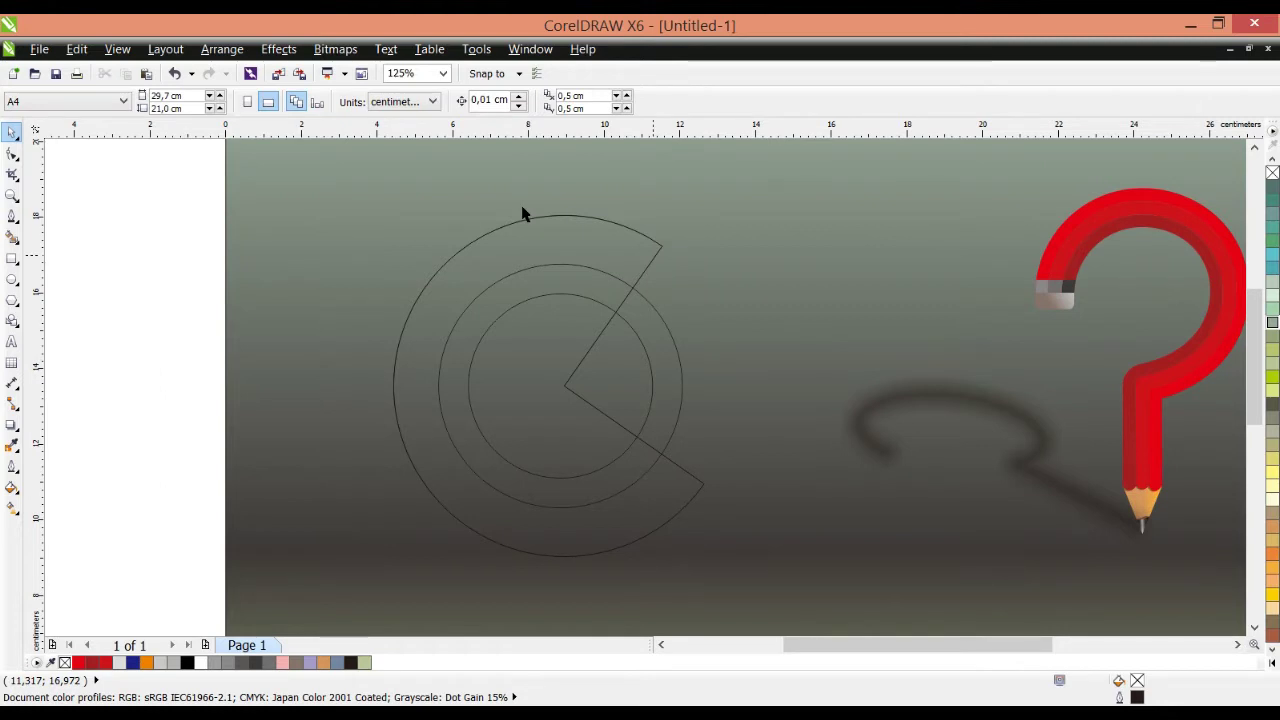
key(ctrl+z)
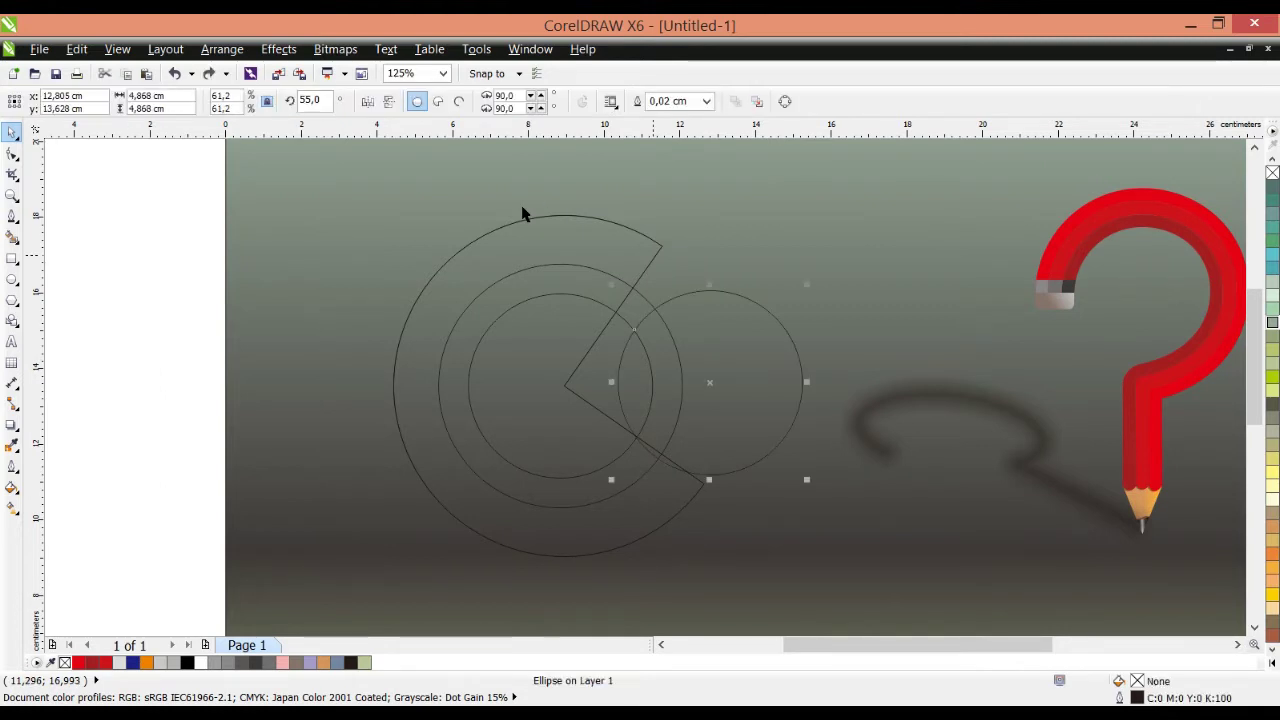
key(ctrl+z)
Step: Give the smallest circle a yellow-green outline, C:20 M:0 Y:60 K:20
click(575, 265)
click(519, 296)
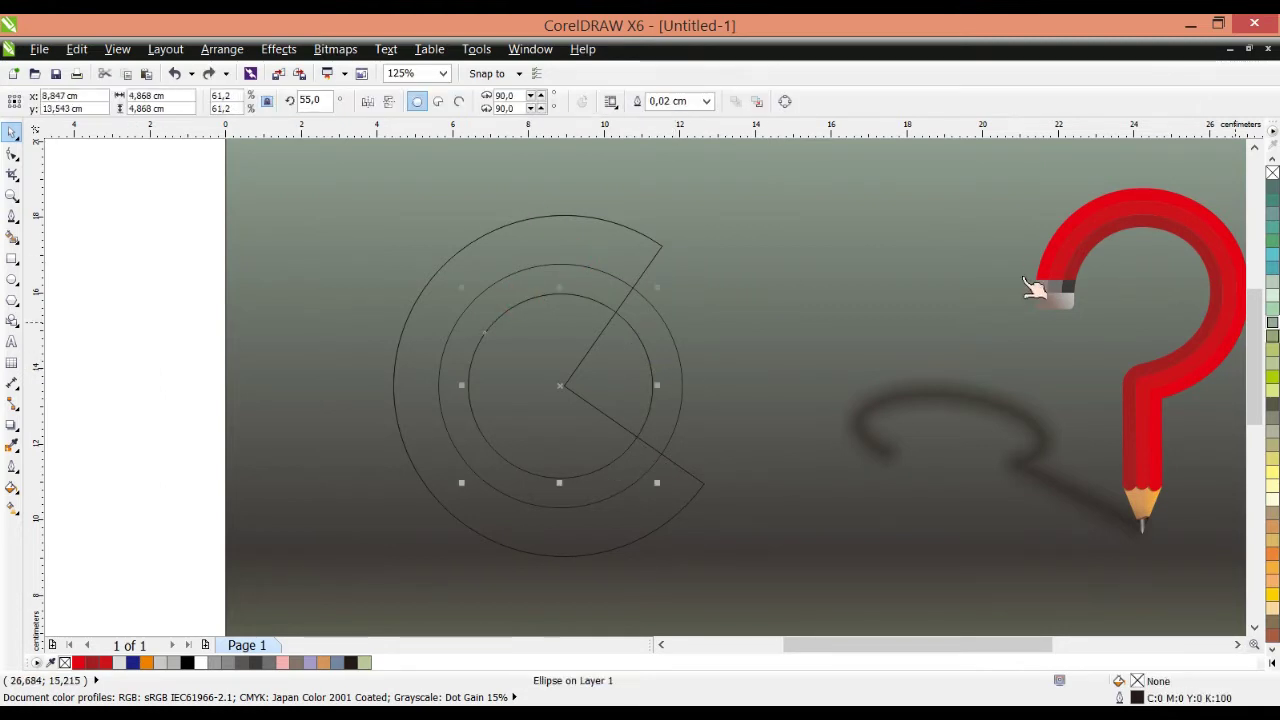
drag(1027, 297, 636, 333)
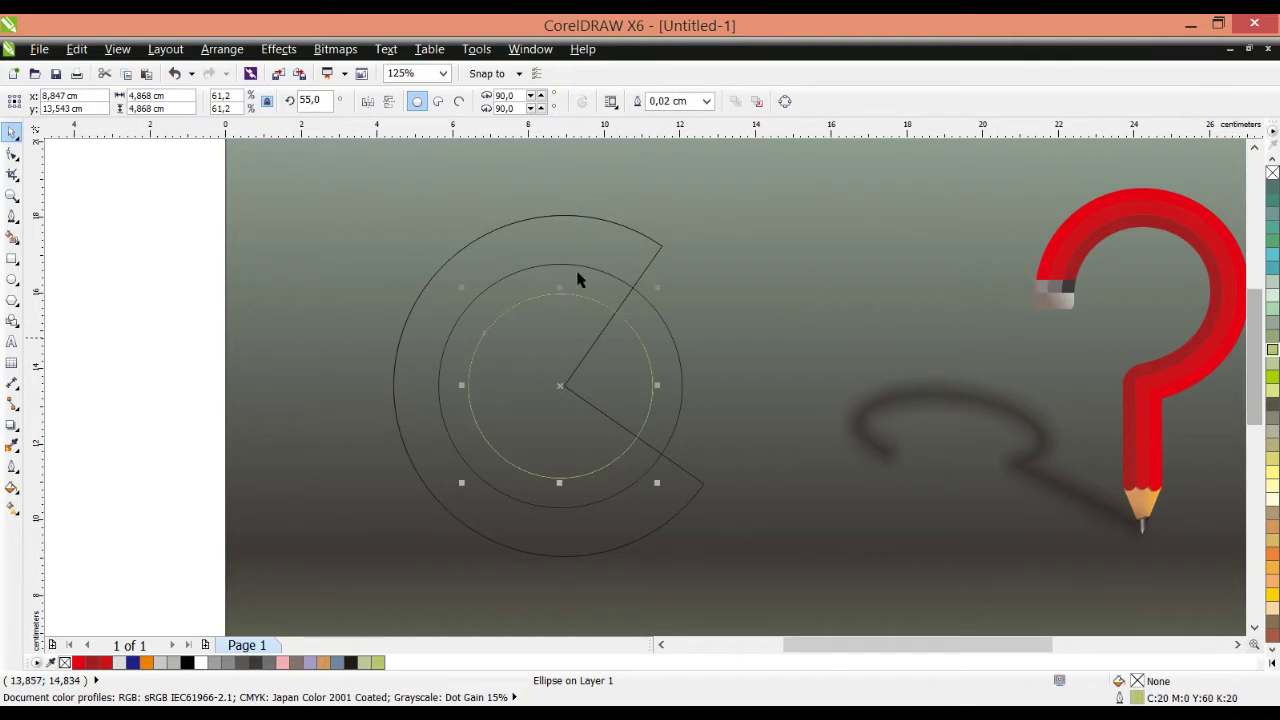
Step: Intersect the ring with the large pie to create a C-shaped inner band
click(511, 238)
click(514, 217)
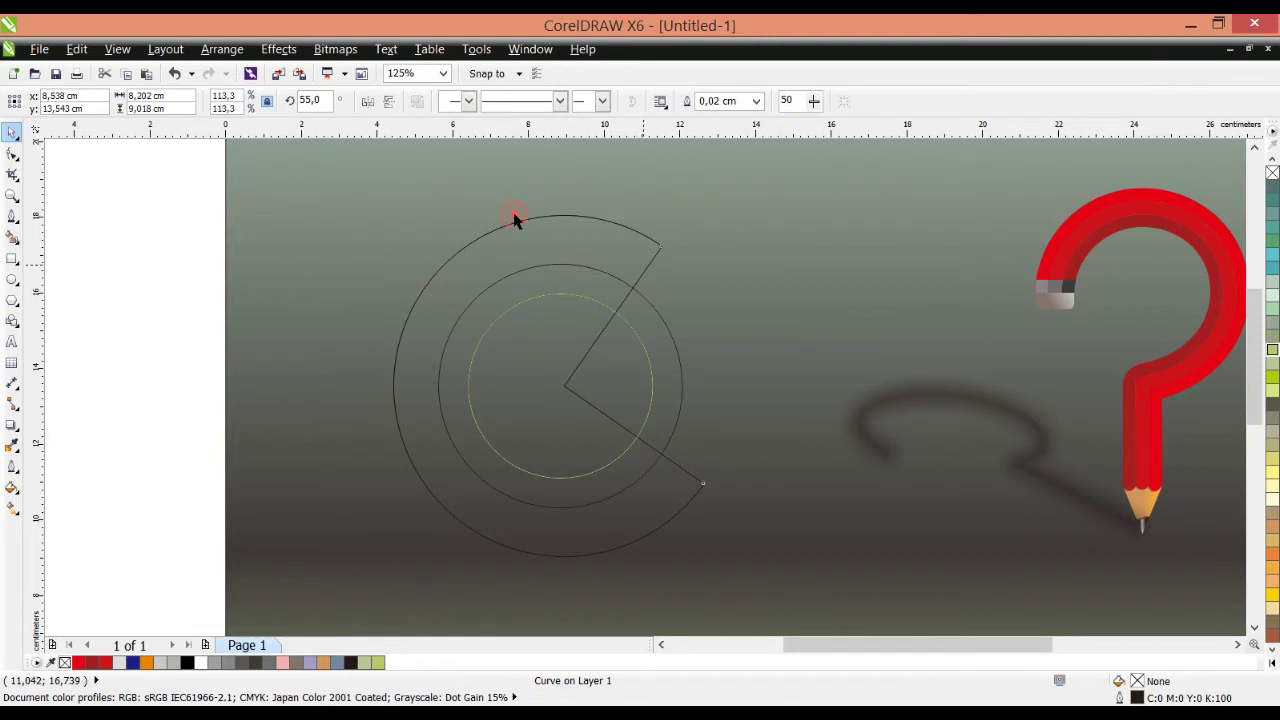
shift+click(529, 265)
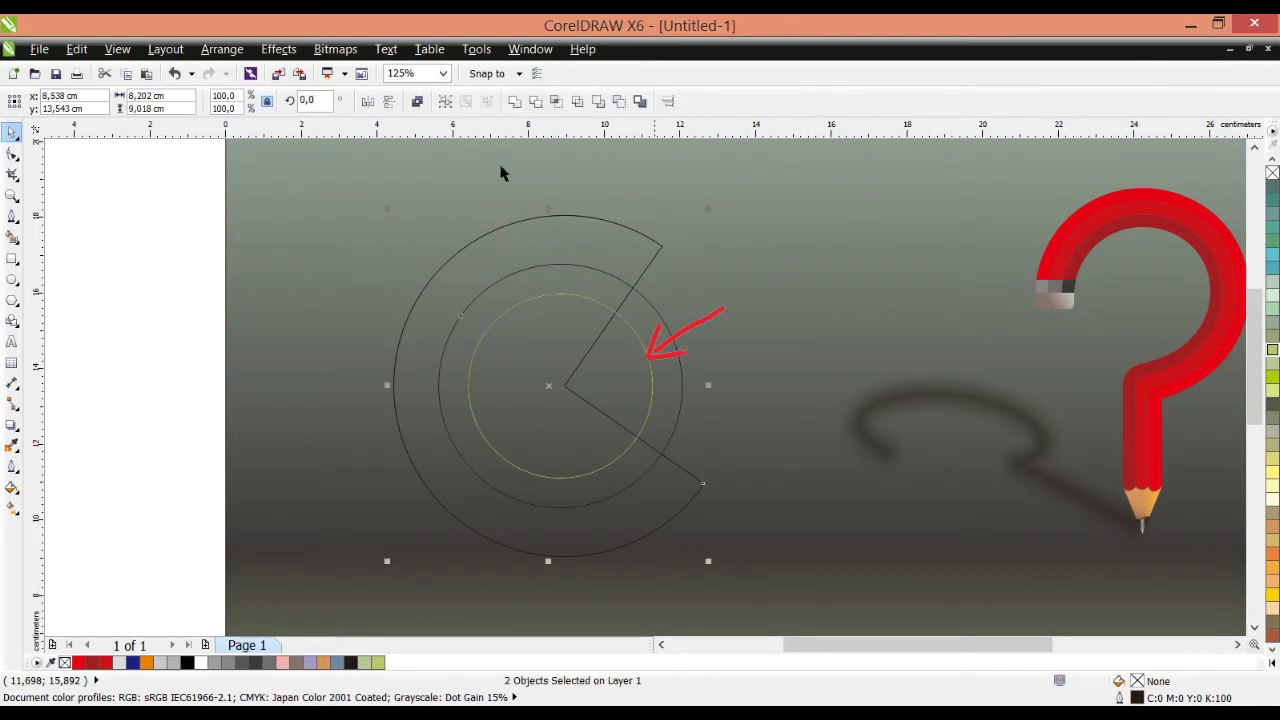
click(447, 100)
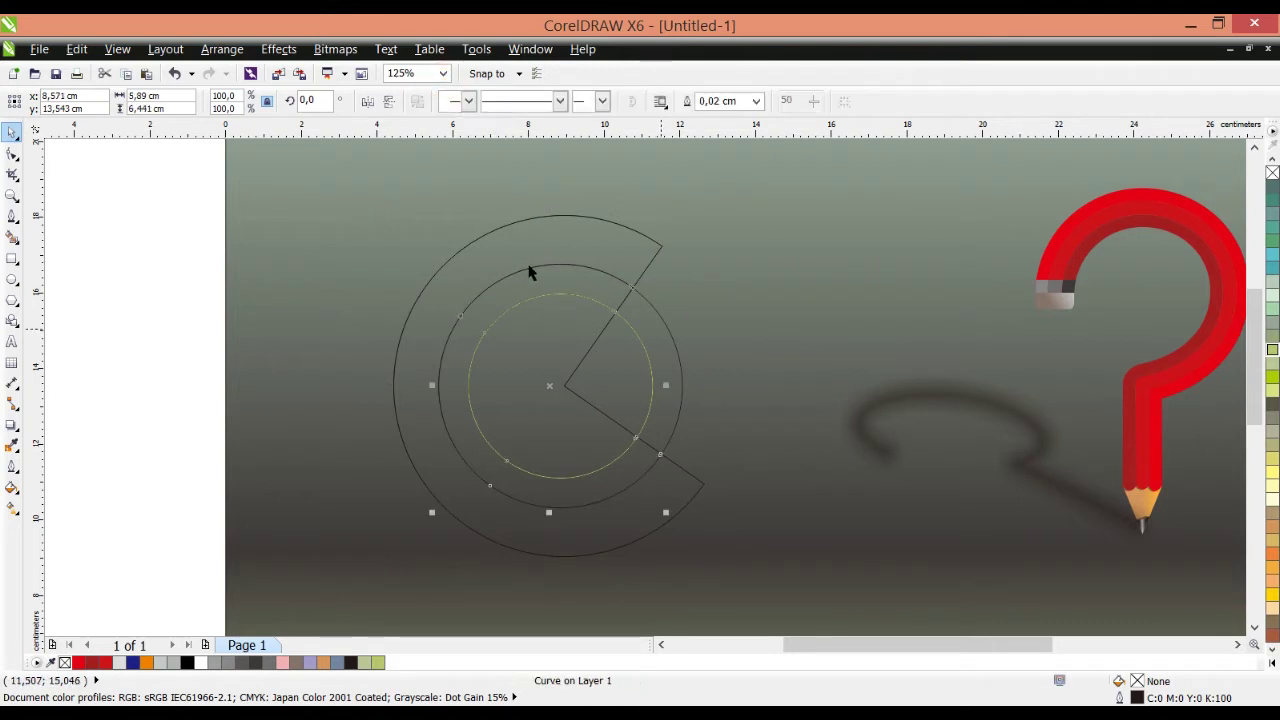
Step: Move the full ring aside to the right of the pie and outline the C-shaped inner band in C:20 M:0 Y:20 K:0
drag(529, 265, 779, 254)
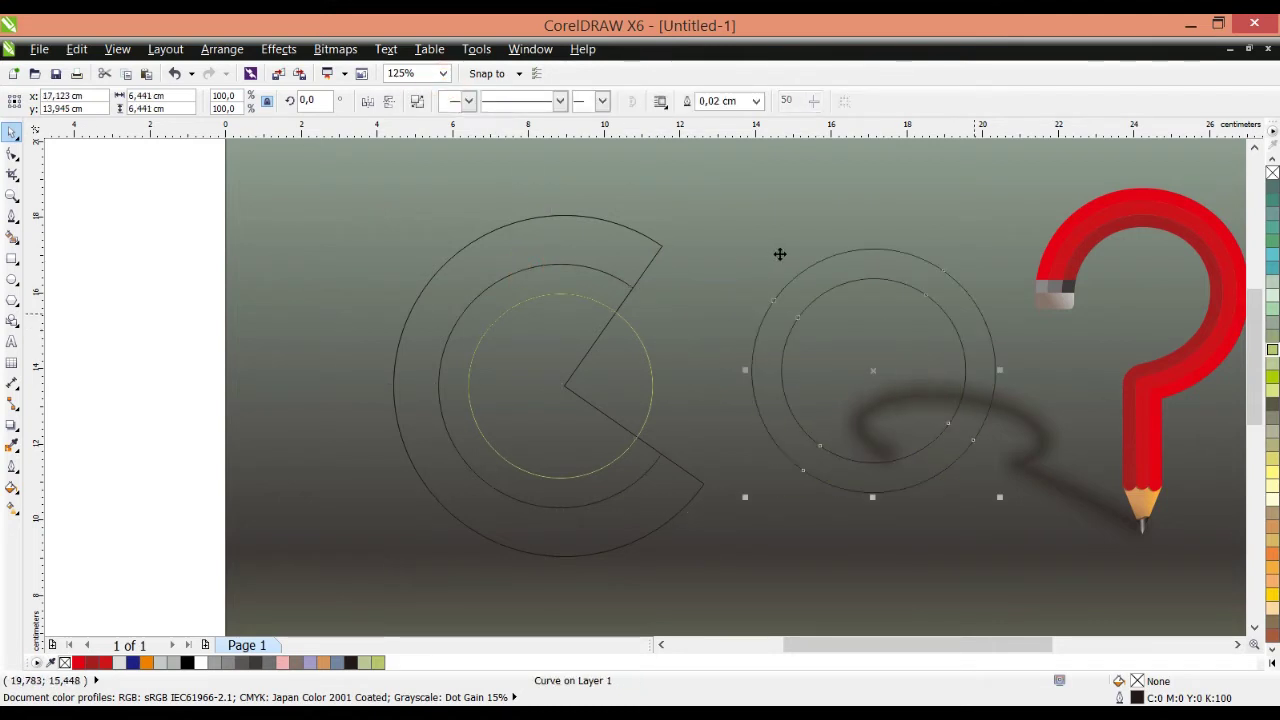
click(481, 228)
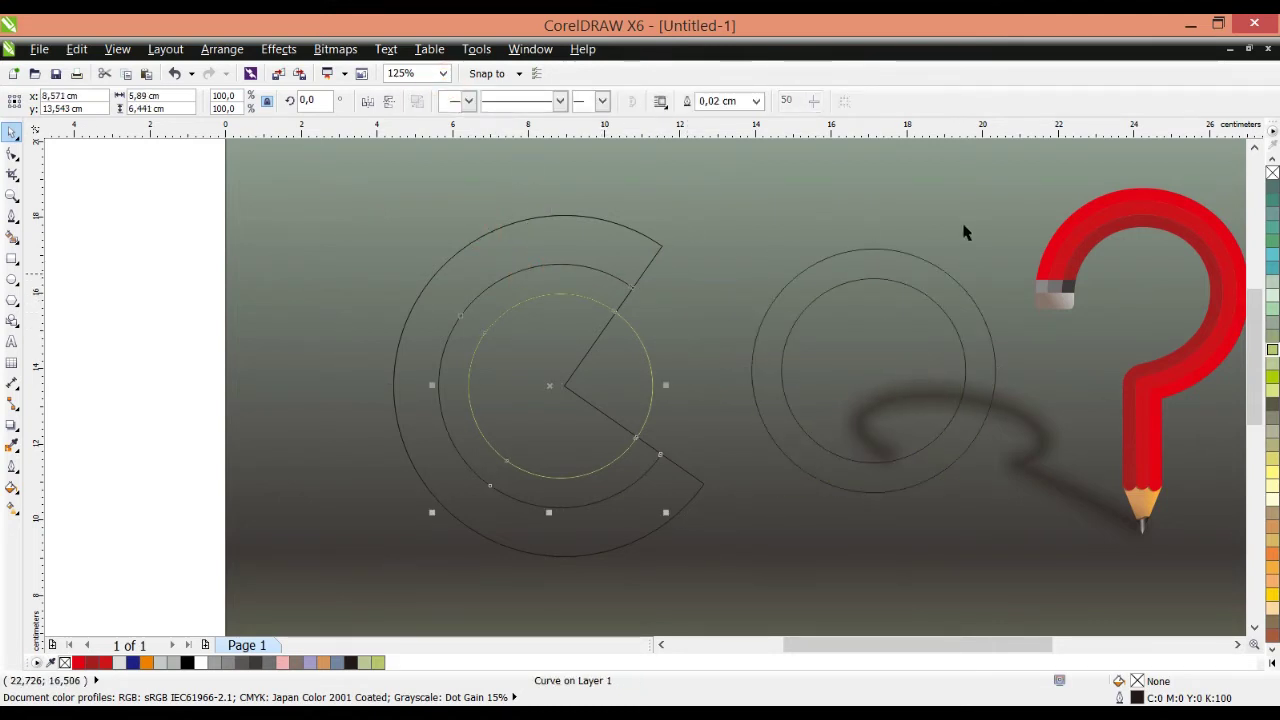
right_click(1272, 295)
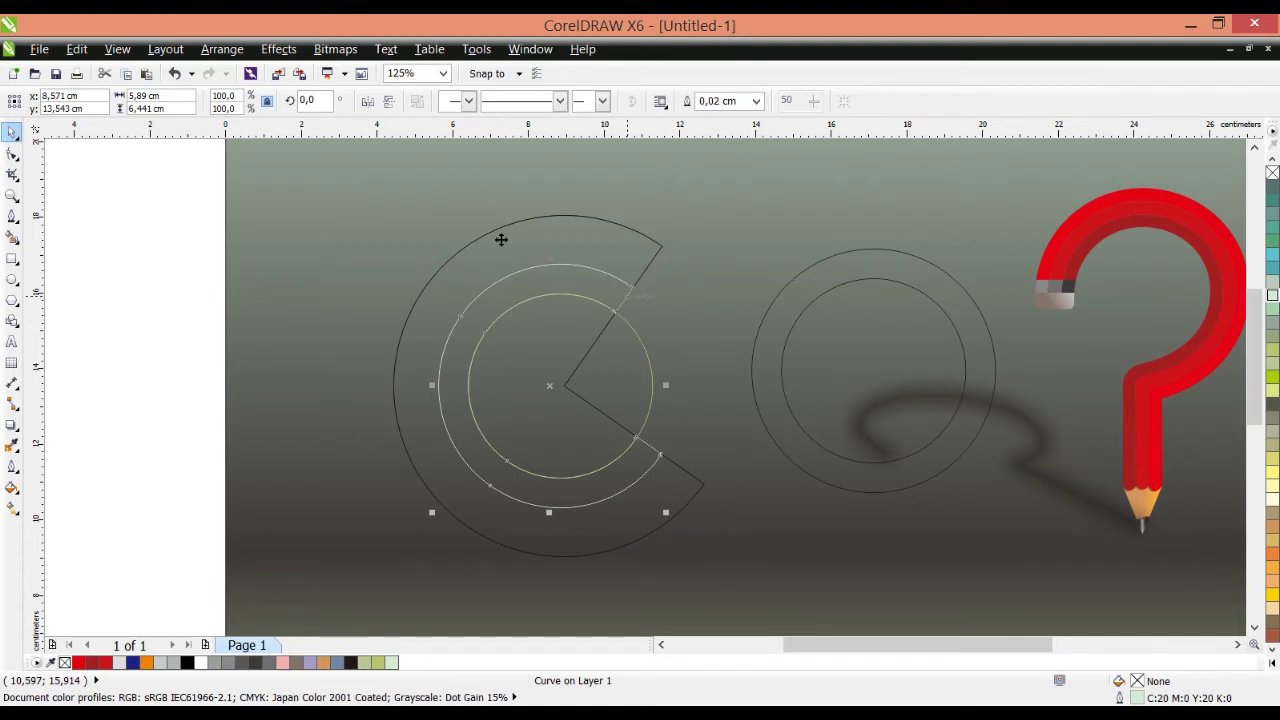
Step: Trim the large pie with the smallest circle to form the outer C shape, and move that circle aside to the right
click(502, 259)
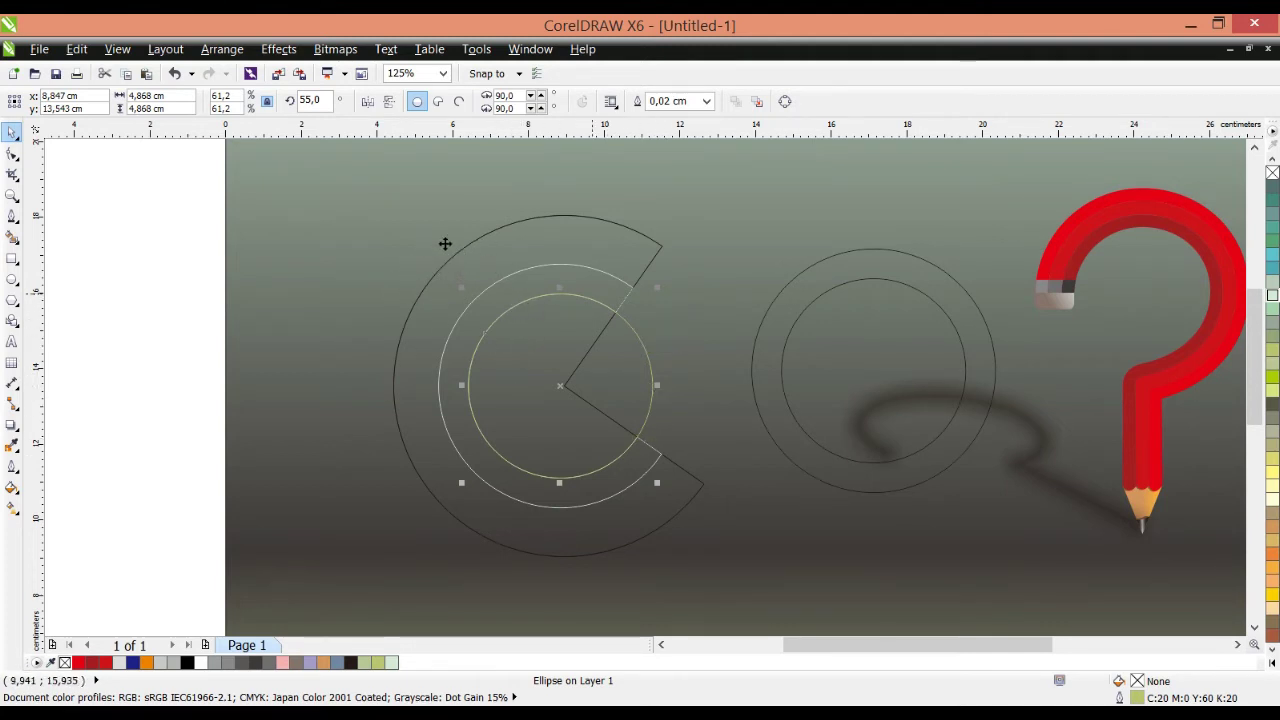
shift+click(528, 202)
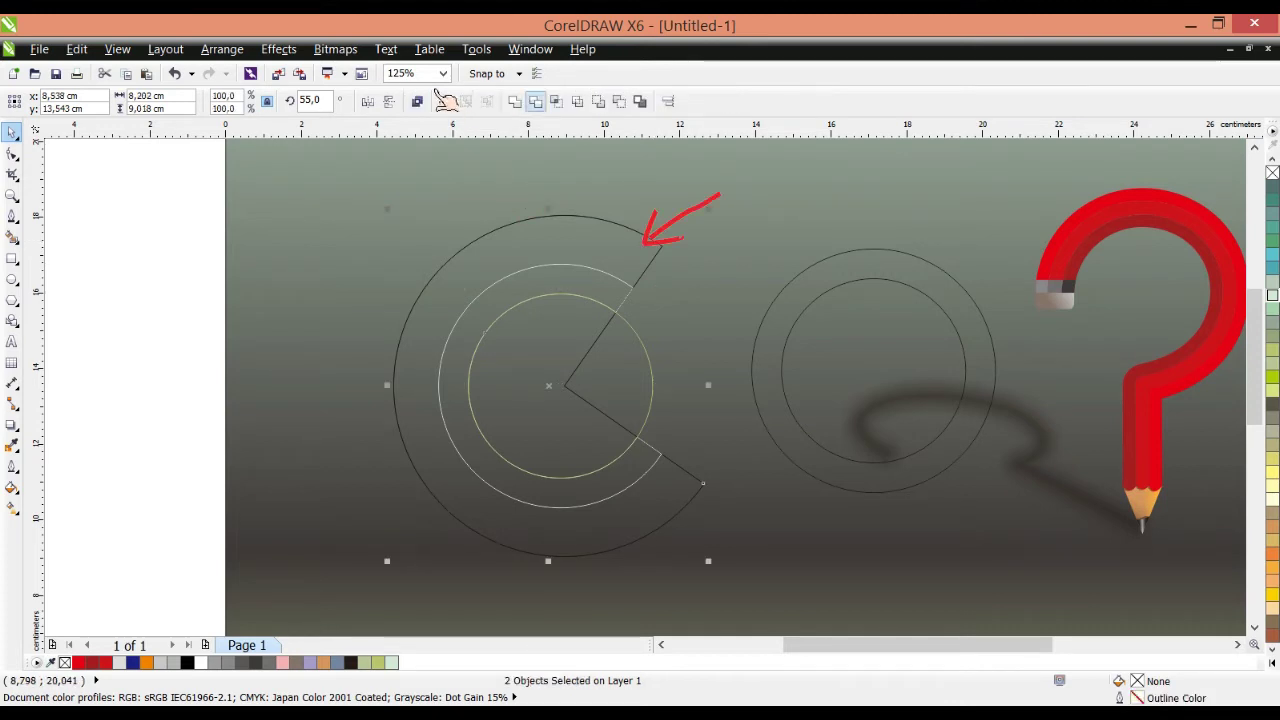
click(535, 101)
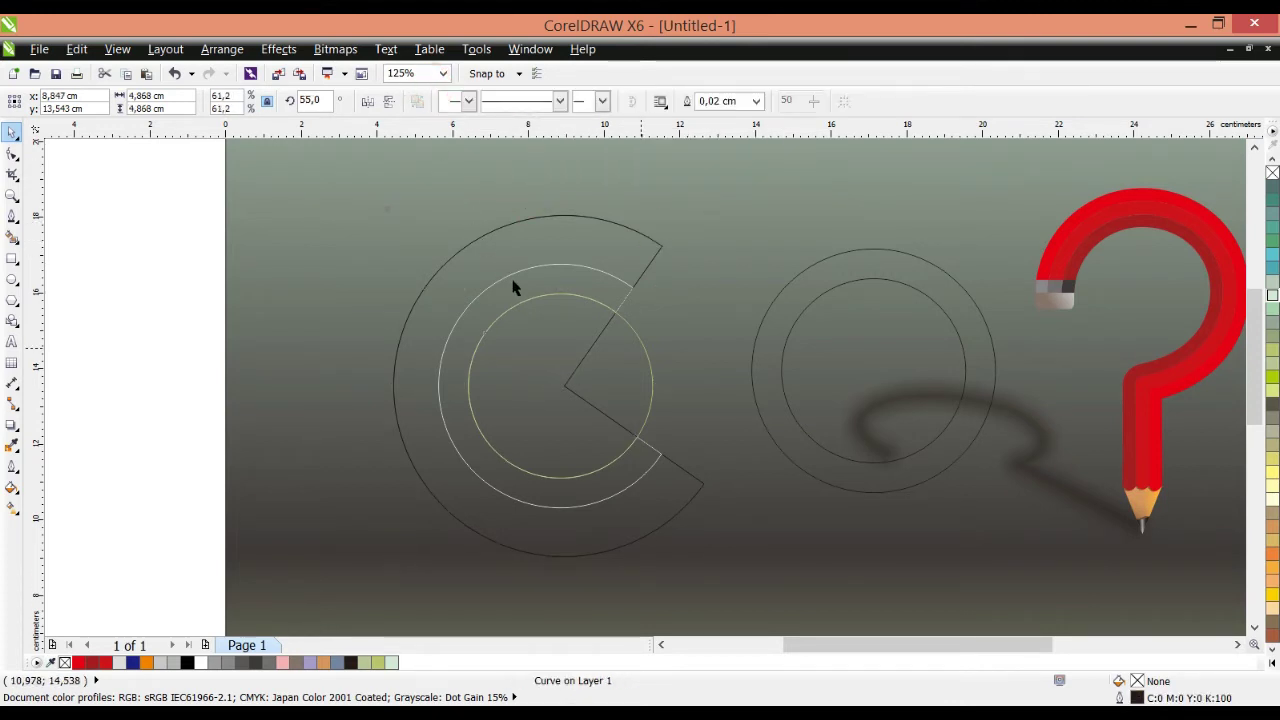
drag(513, 281, 729, 285)
Step: Set the outline of the C-shaped inner band to black
click(483, 263)
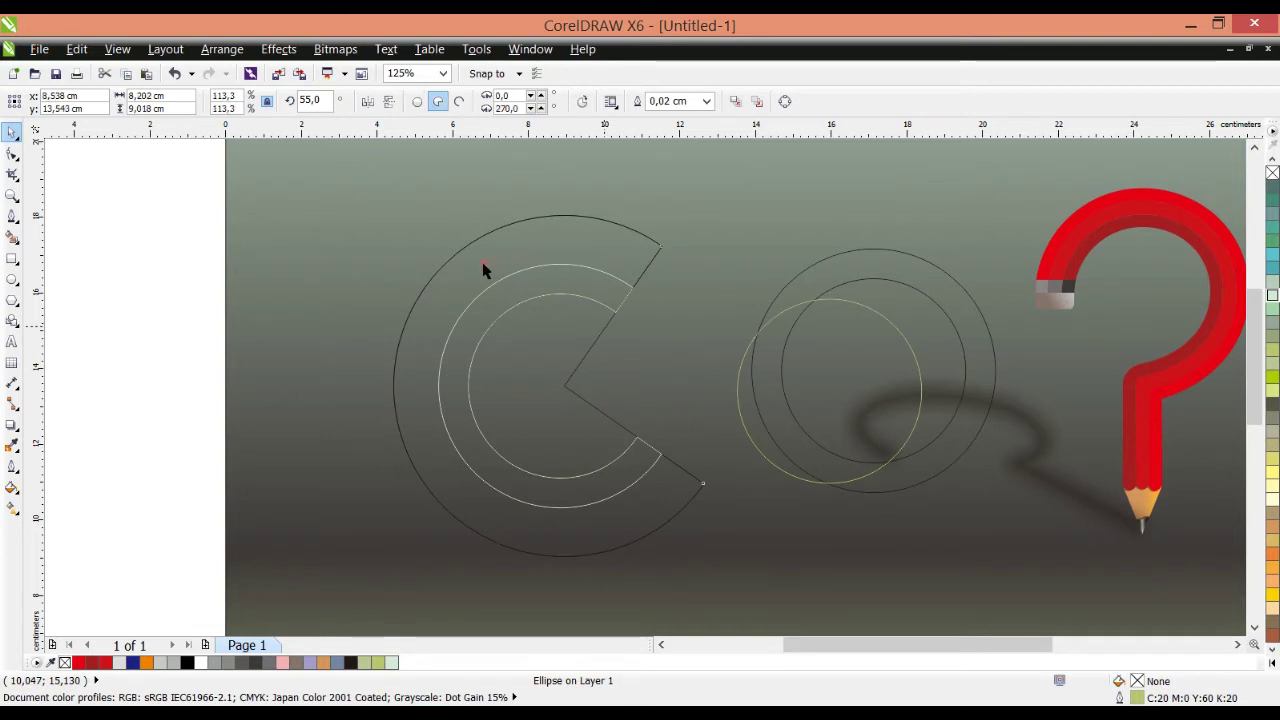
click(483, 270)
drag(499, 265, 735, 298)
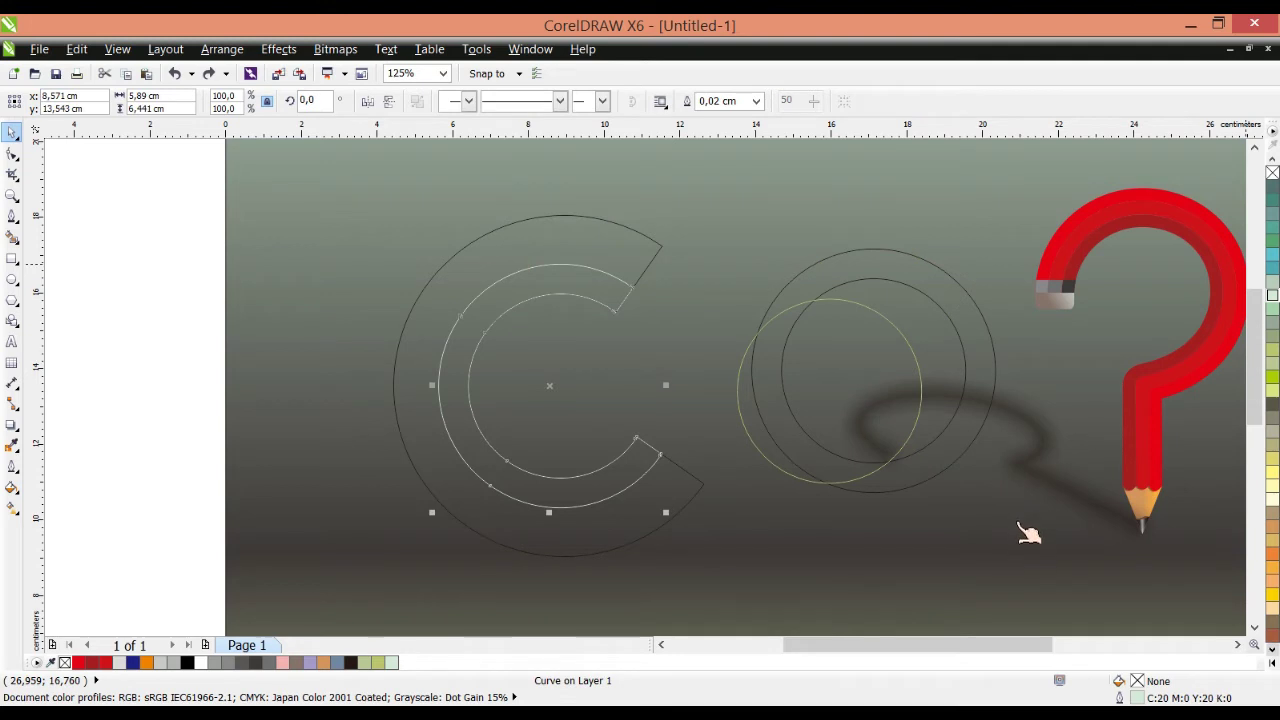
click(1272, 664)
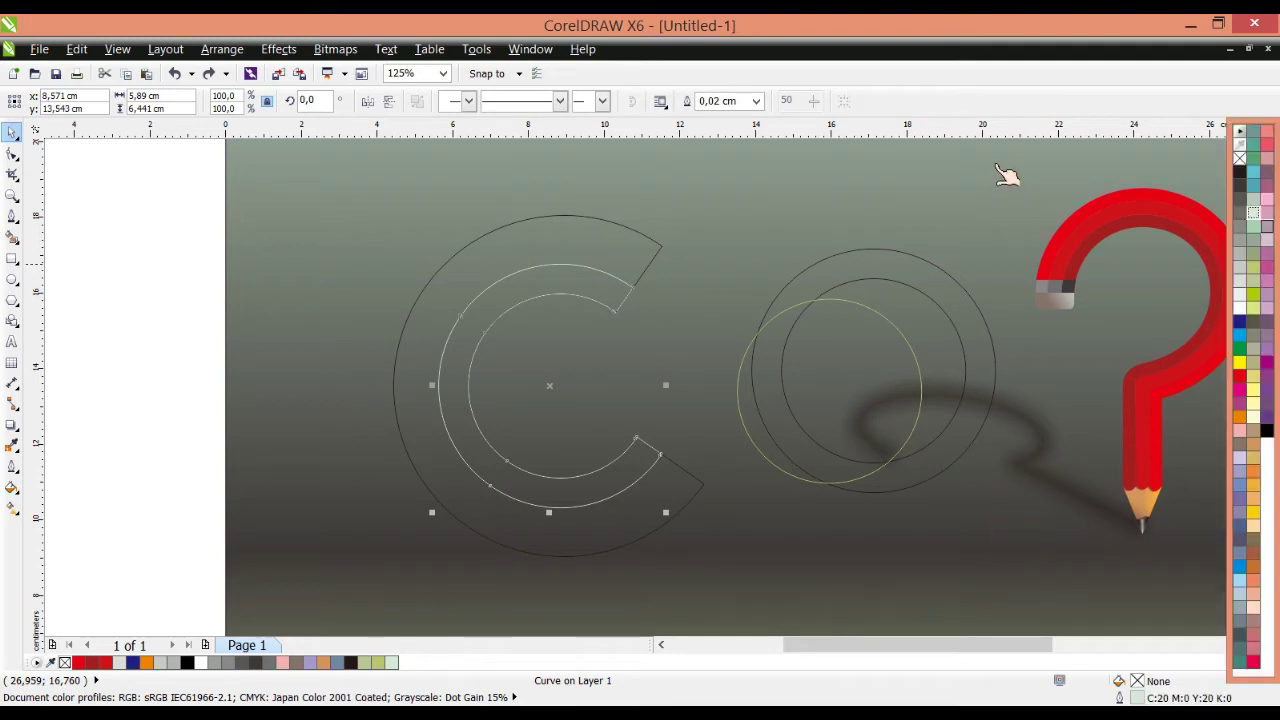
right_click(1240, 172)
Step: Set the outline of both C shapes to 10% black
click(113, 181)
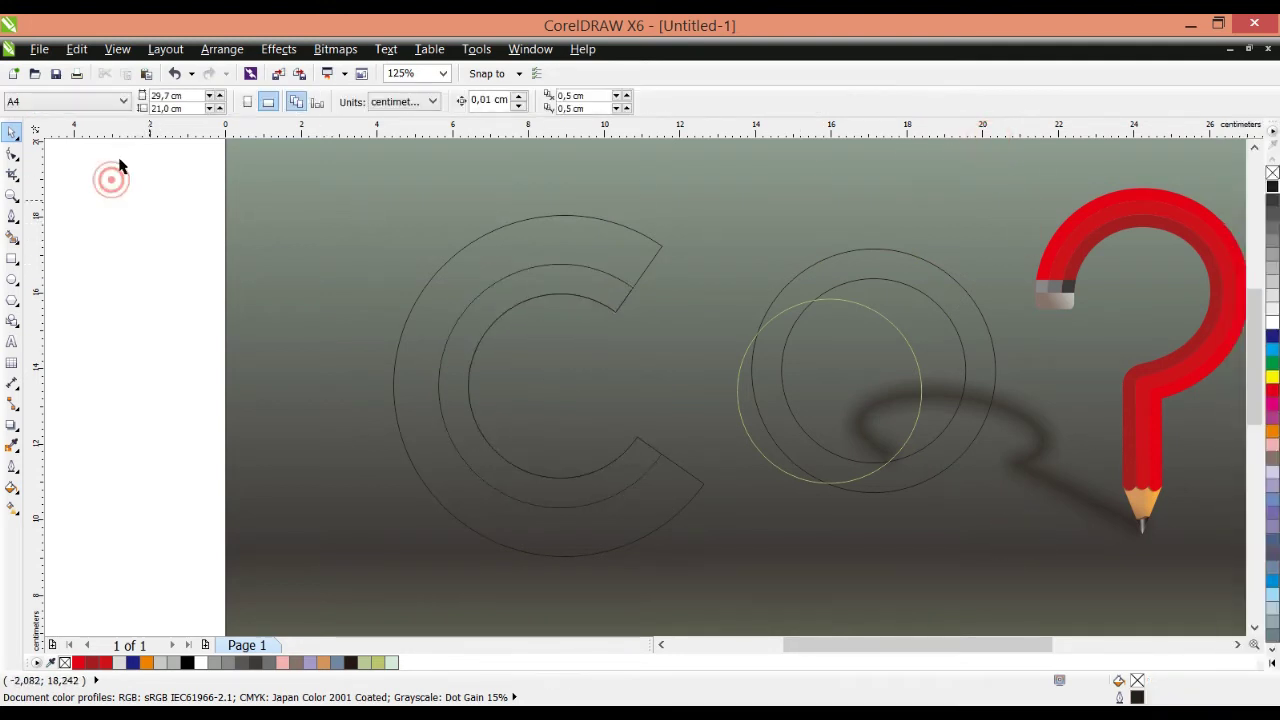
drag(154, 183, 771, 572)
drag(613, 475, 771, 571)
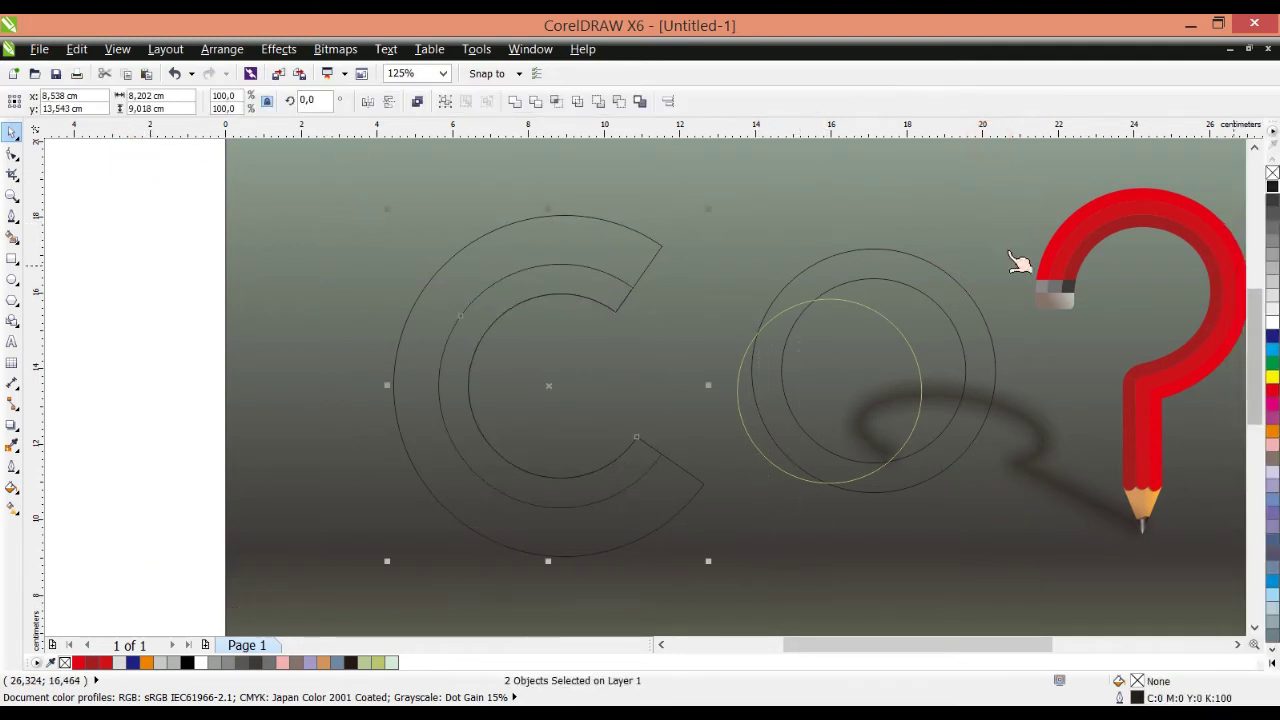
right_click(1272, 309)
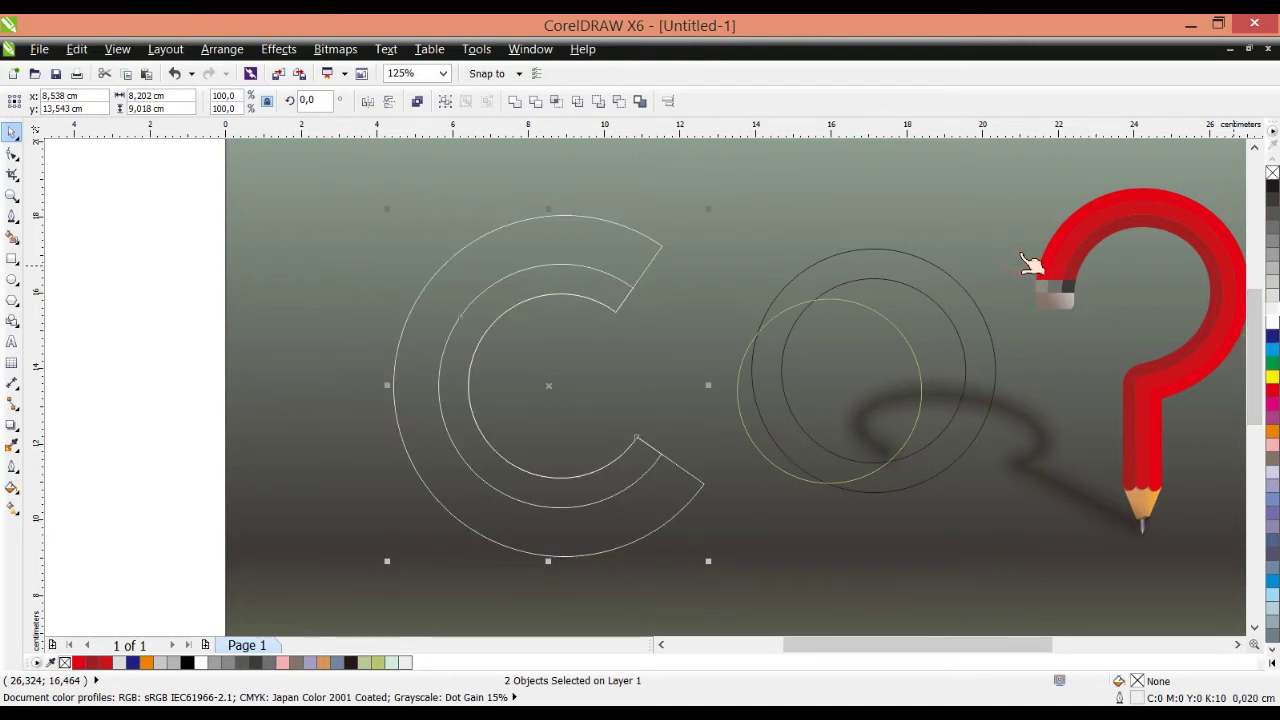
Step: Apply a linear black-to-white fountain fill to the outer C shape, running from its lower left edge up to its top at about 70°
click(229, 429)
click(345, 337)
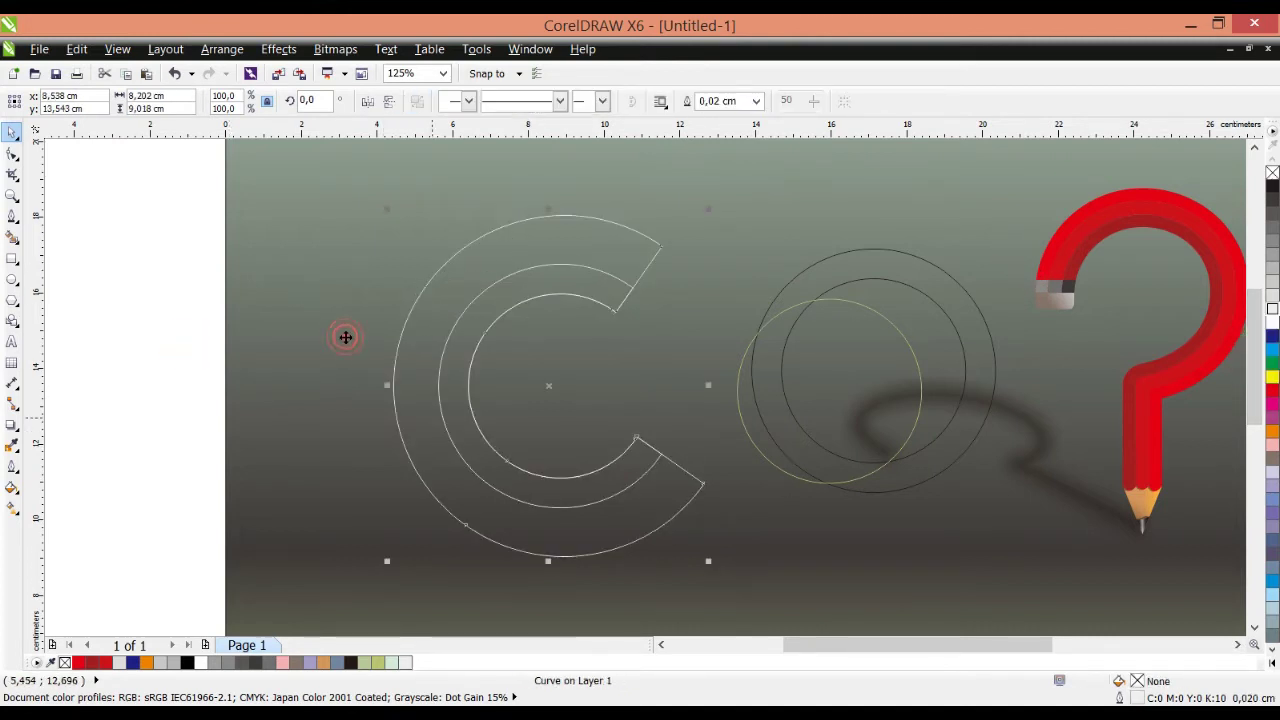
scroll(398, 287, down, 1)
scroll(418, 318, up, 1)
click(357, 325)
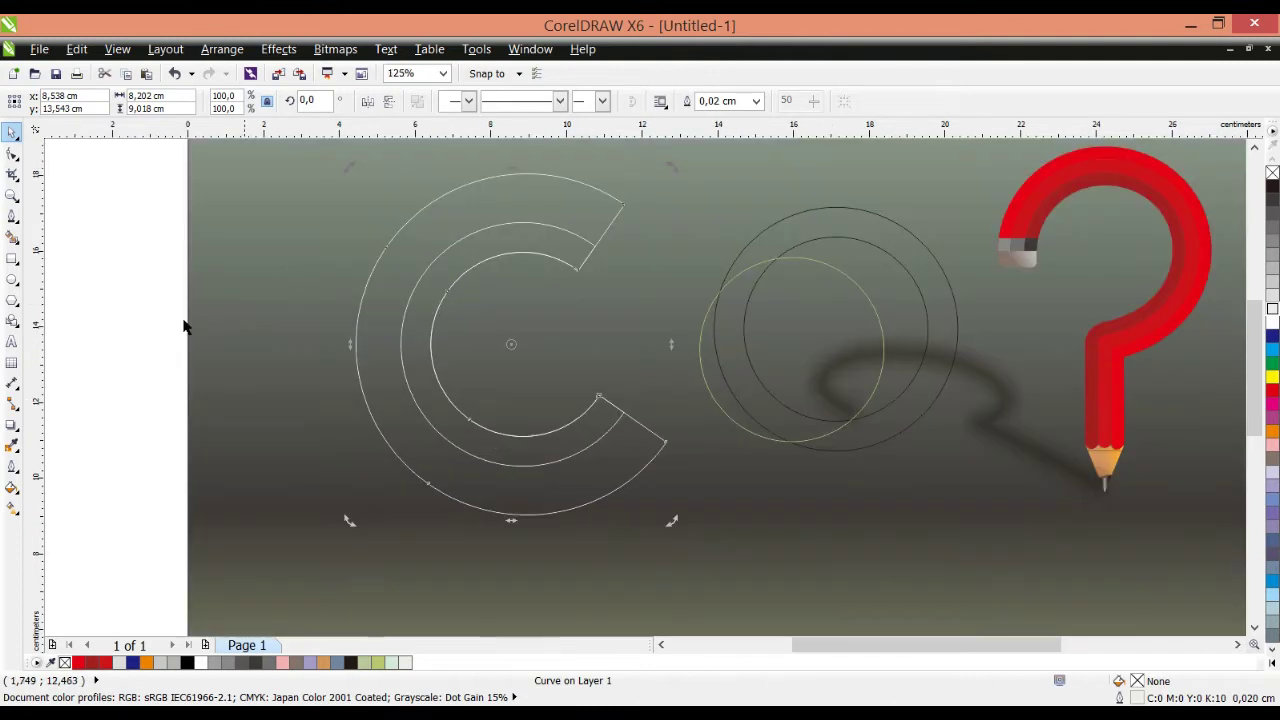
click(12, 507)
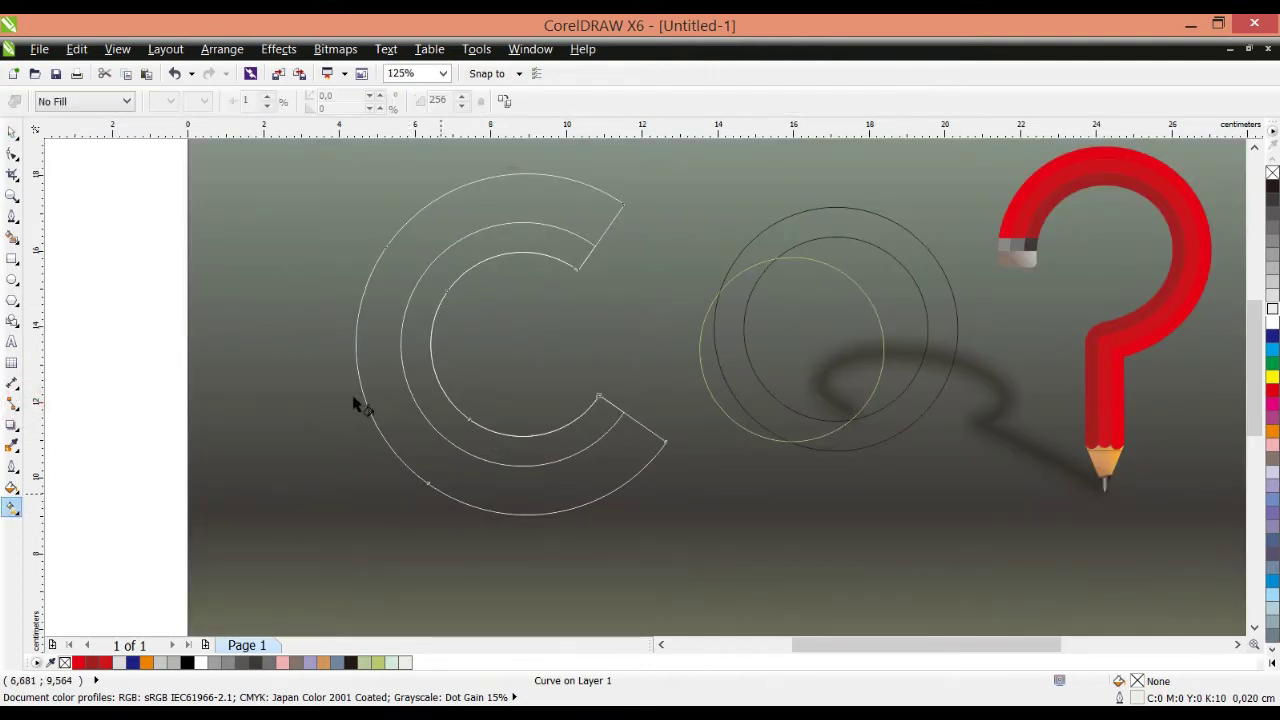
drag(442, 492, 558, 177)
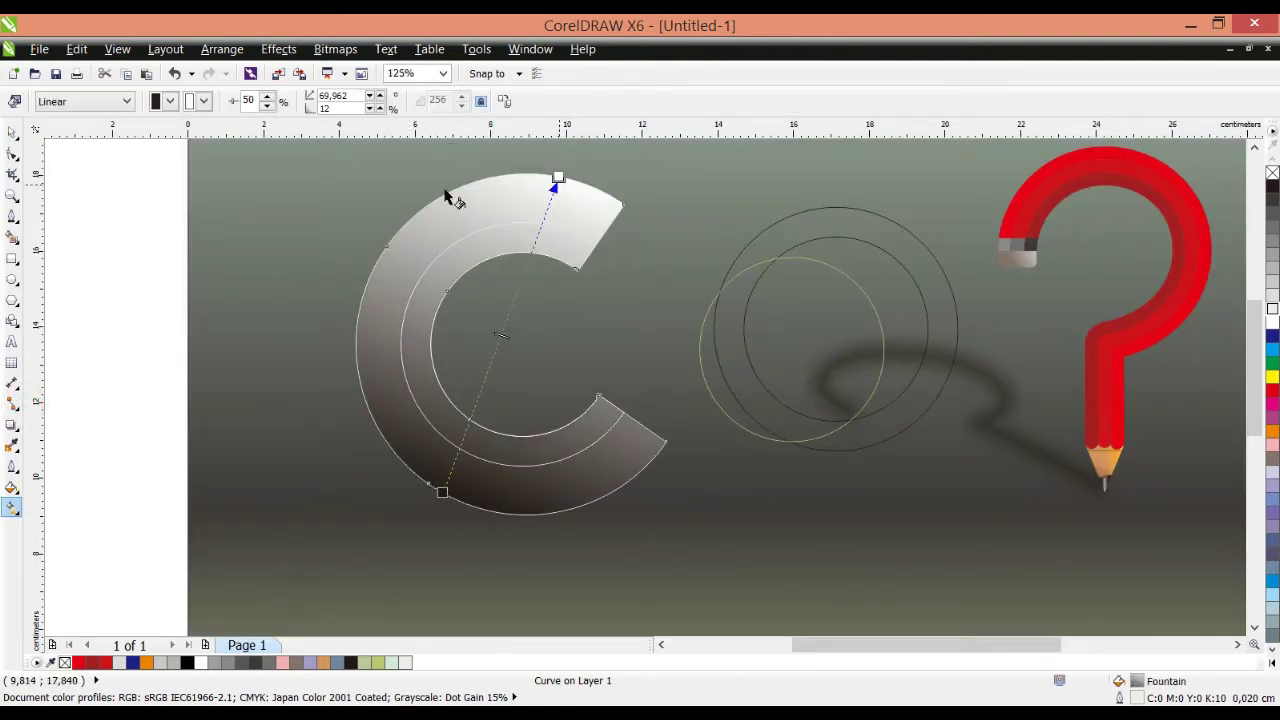
Step: Turn the outer C's linear fill to about 95° and add a dark grey colour stop near its lower end
drag(442, 491, 559, 564)
drag(559, 176, 508, 163)
drag(574, 588, 538, 553)
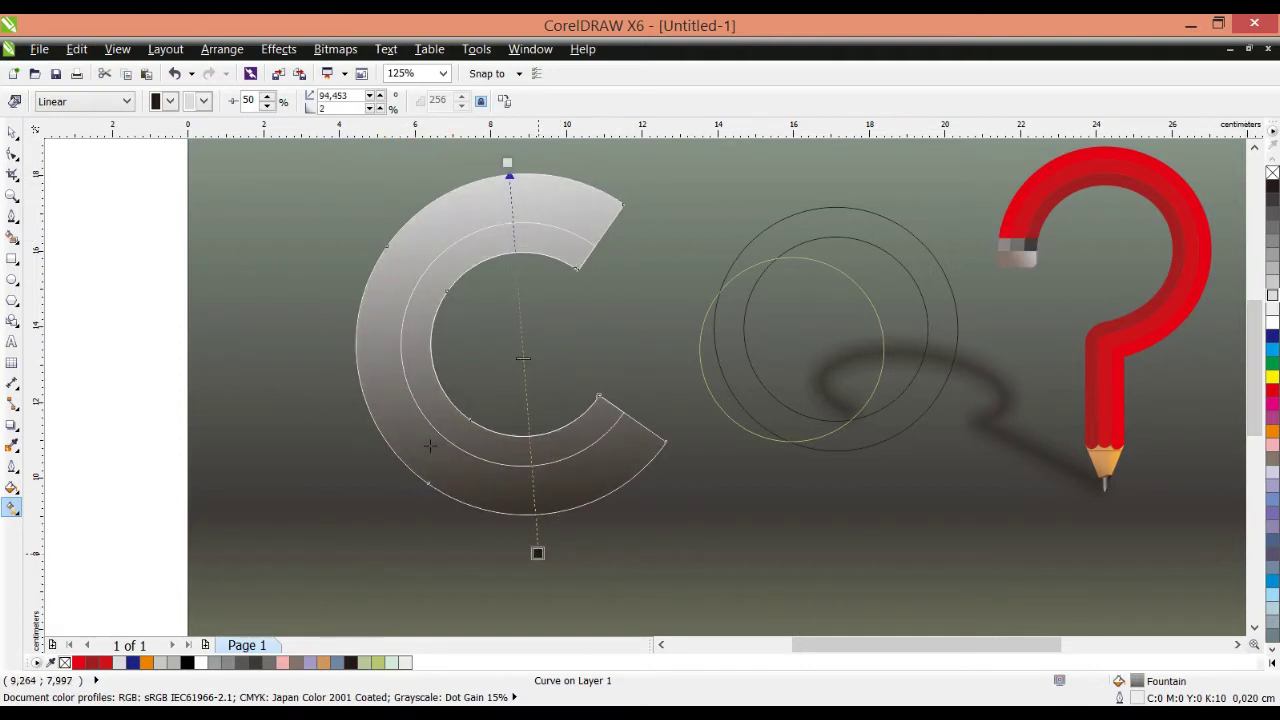
double_click(530, 458)
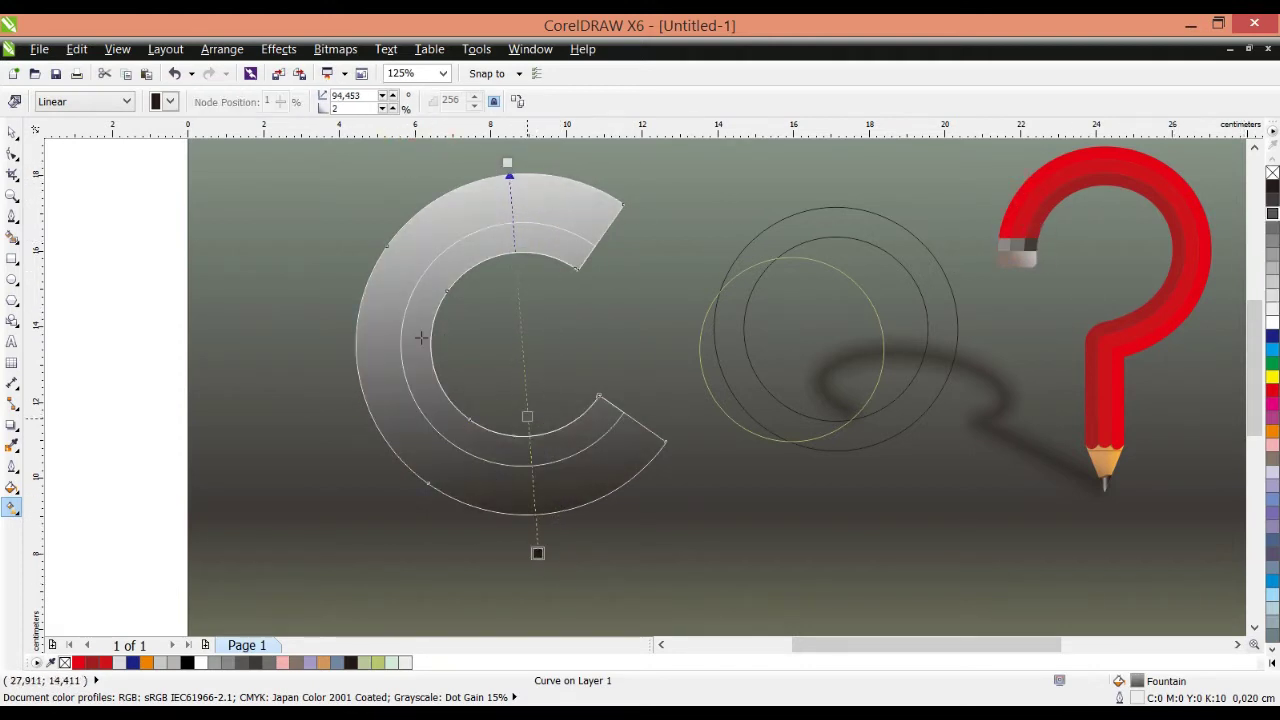
drag(538, 553, 538, 535)
drag(530, 458, 532, 469)
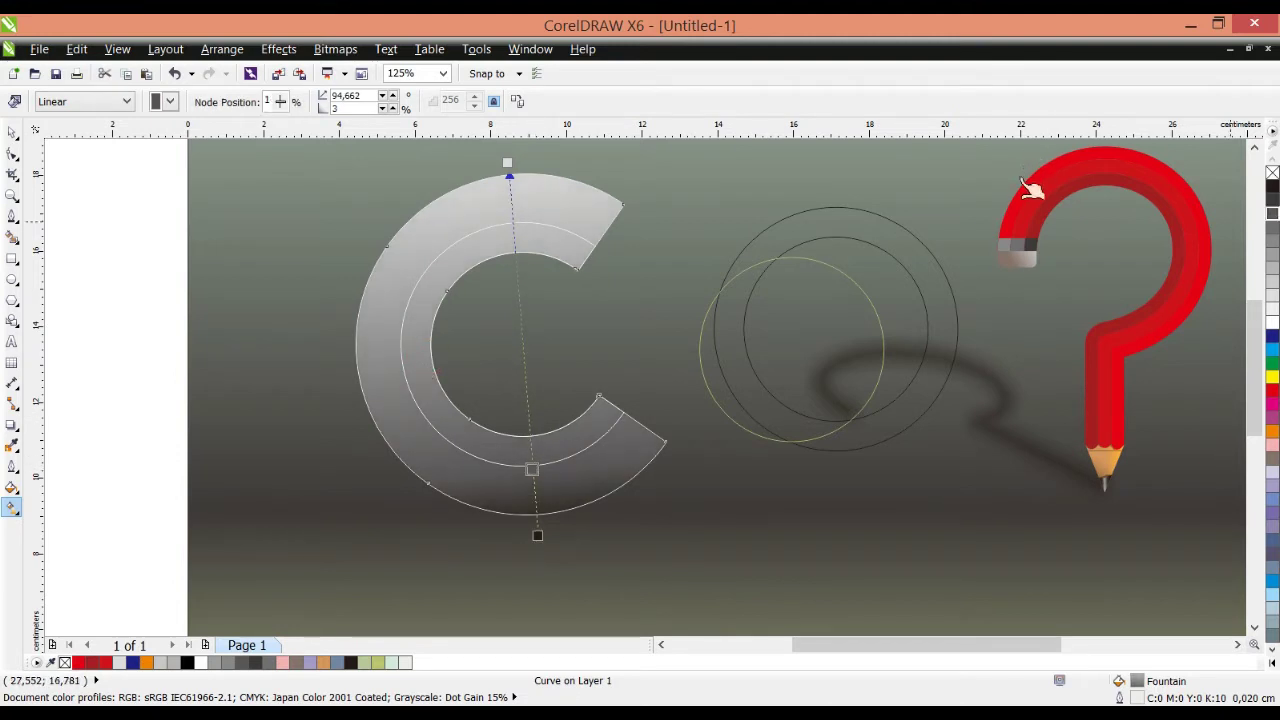
Step: Add a mid-grey stop near the outer C's lower inner edge, and recolour the fill's upper end mid grey, placing it above the shape
drag(1272, 227, 515, 245)
drag(515, 245, 539, 390)
key(ctrl+z)
drag(521, 338, 529, 428)
drag(1272, 254, 508, 163)
scroll(572, 238, down, 1)
drag(543, 207, 538, 169)
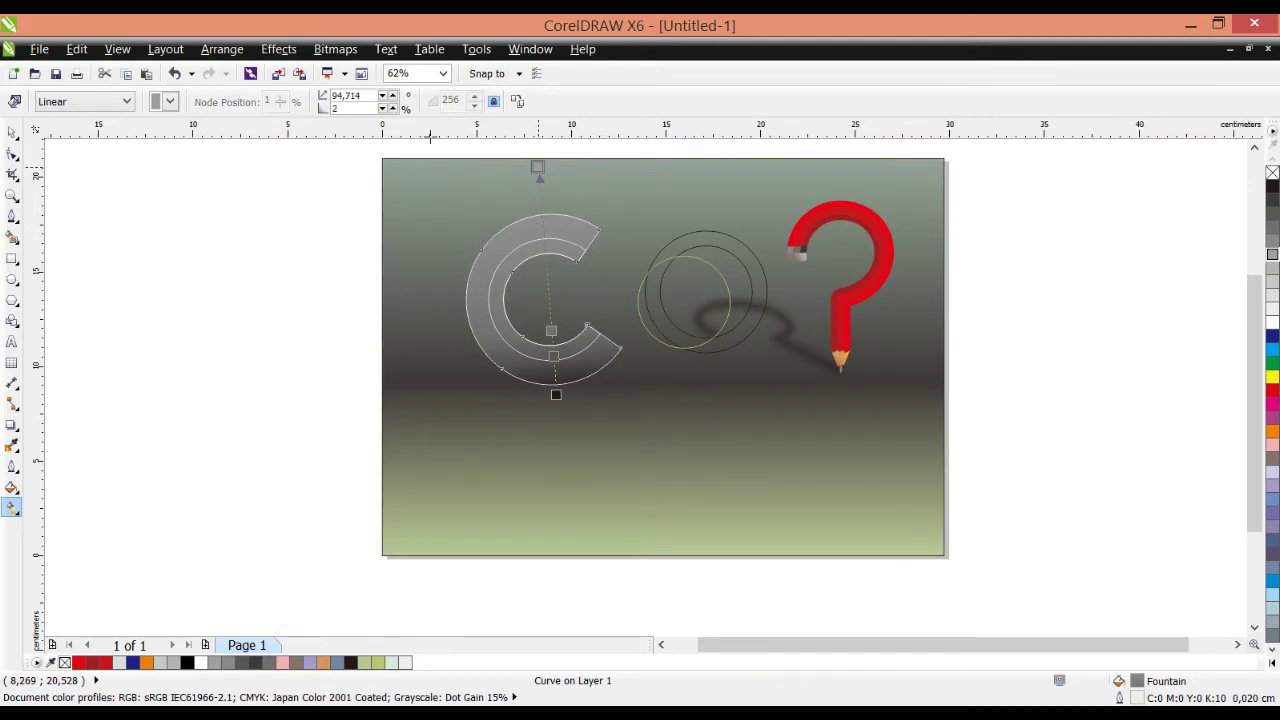
scroll(515, 182, up, 1)
scroll(537, 189, down, 1)
scroll(537, 186, up, 1)
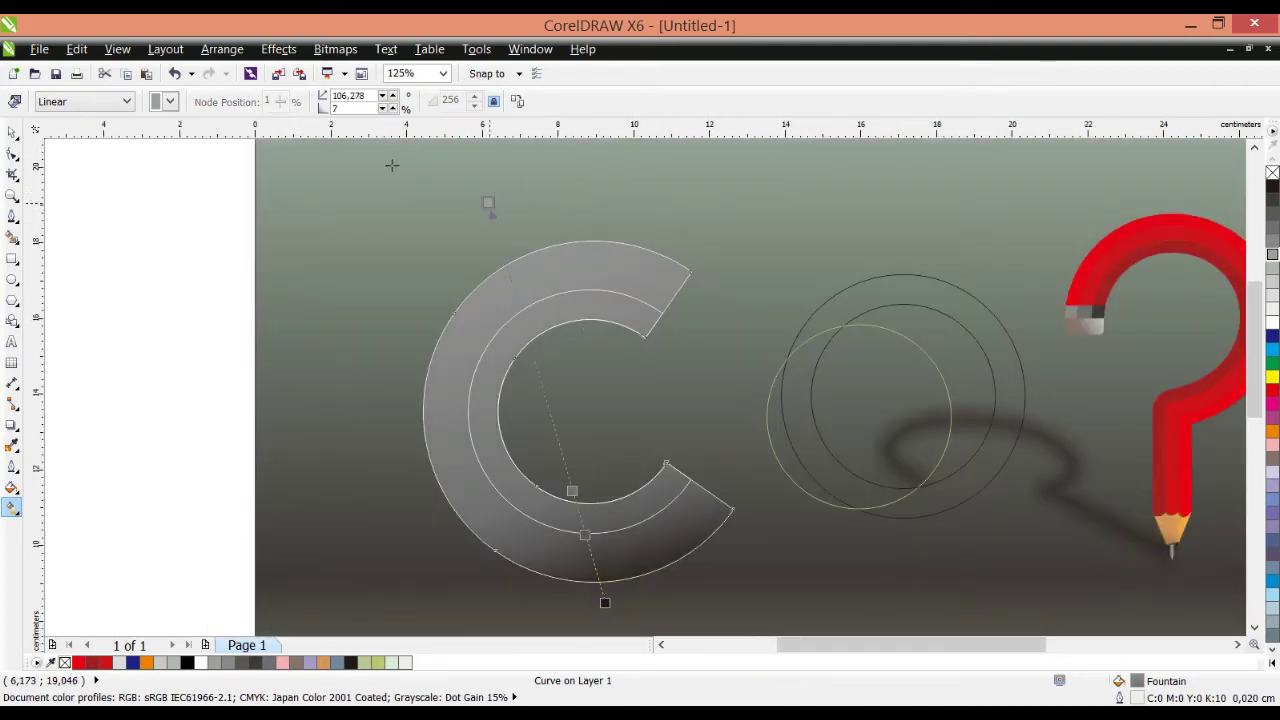
drag(488, 203, 561, 193)
Step: Add light and dark grey stops along the outer C's fill and space them to form metallic bands at about 96°
drag(1272, 240, 582, 385)
drag(582, 385, 576, 330)
drag(598, 533, 599, 543)
mouse_move(593, 488)
mouse_down()
mouse_move(597, 520)
mouse_move(589, 449)
mouse_move(594, 504)
mouse_up()
drag(1272, 213, 580, 365)
drag(566, 233, 567, 243)
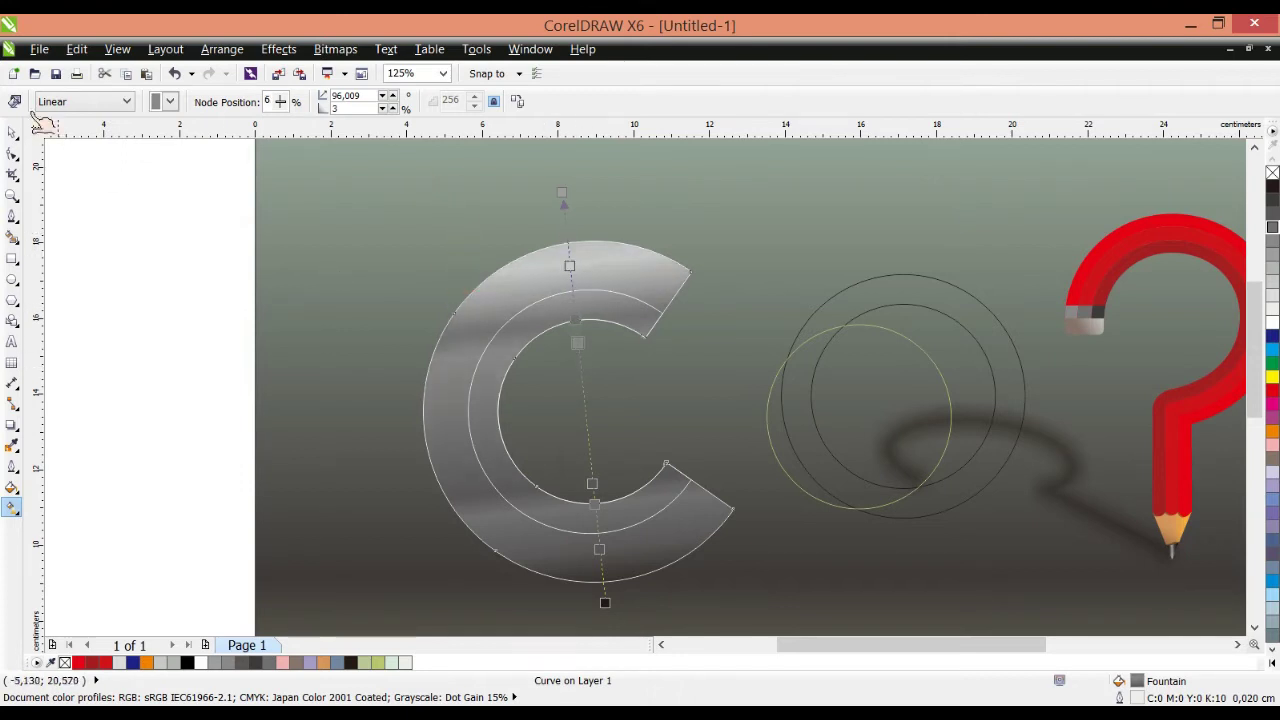
Step: Copy only the fill from the outer C to the C-shaped inner band
key(space)
click(507, 268)
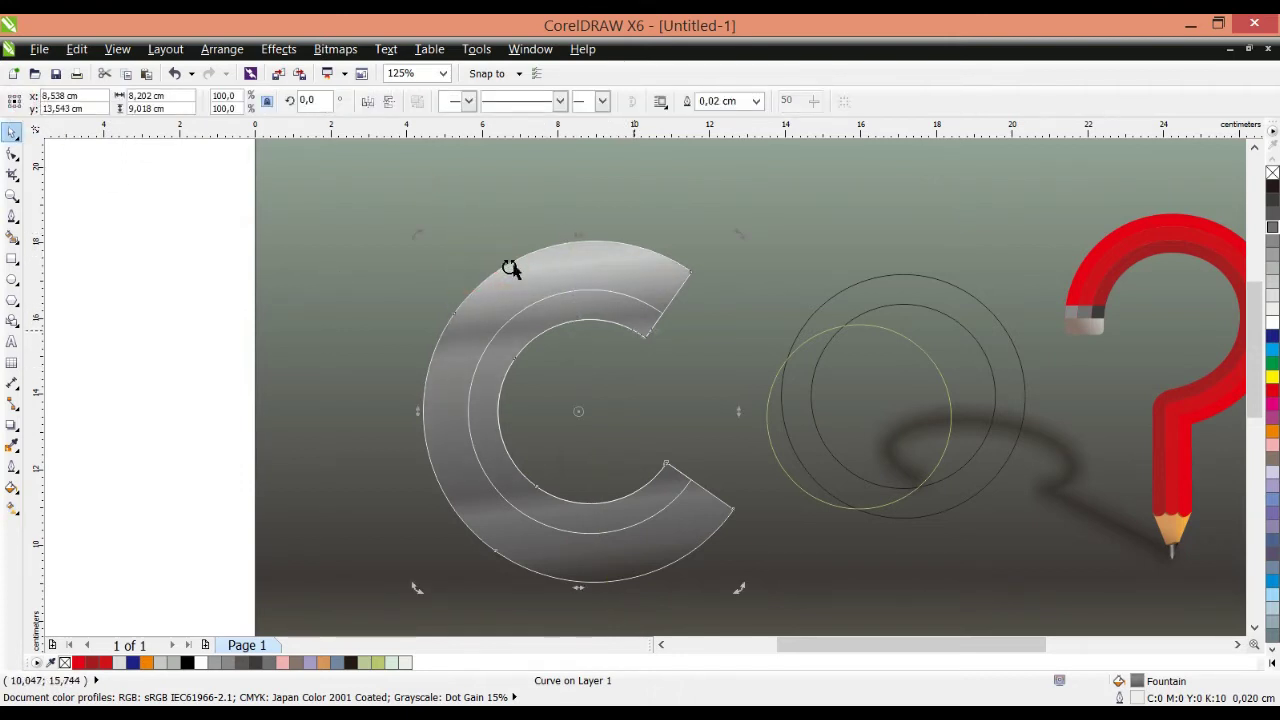
key(Tab)
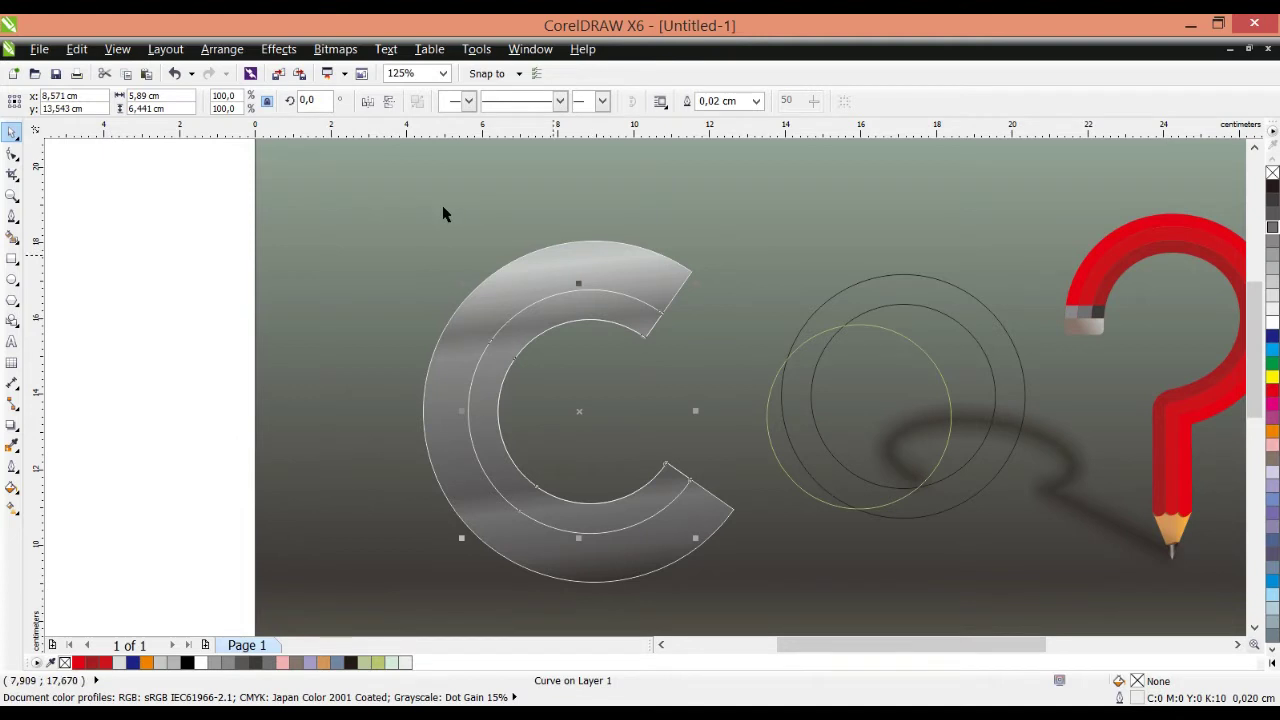
click(77, 49)
click(128, 236)
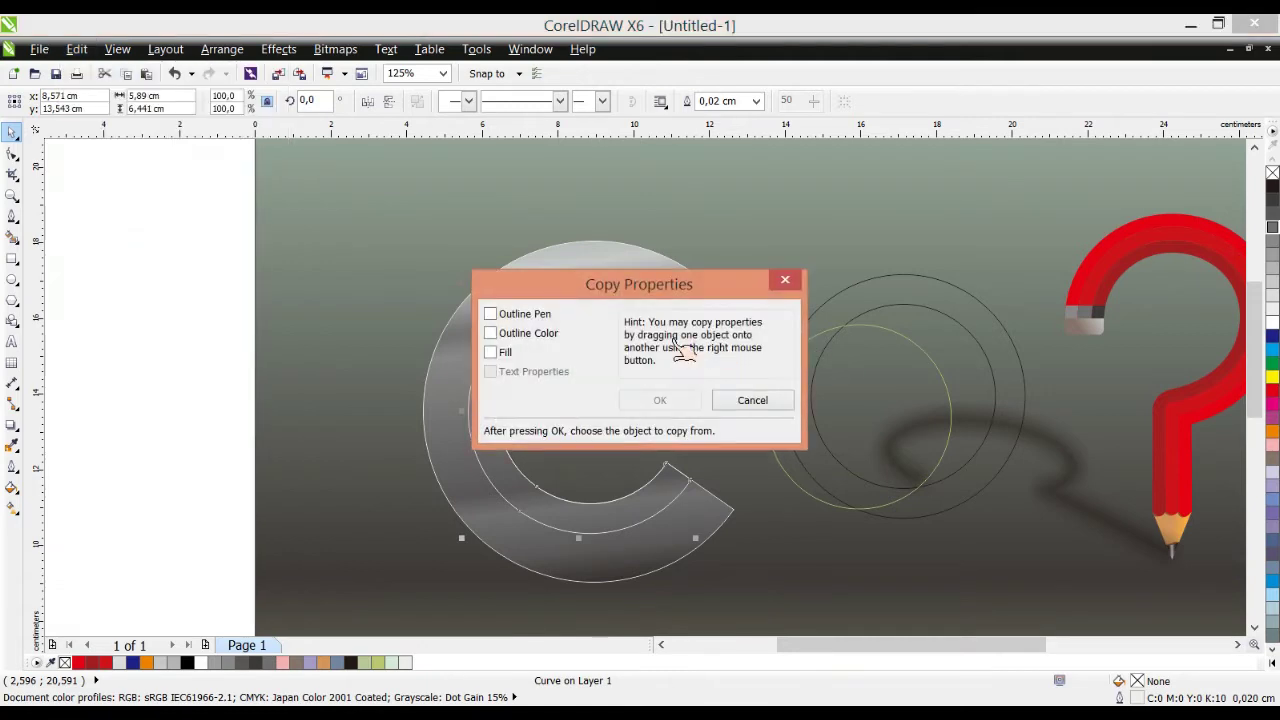
click(491, 352)
click(660, 400)
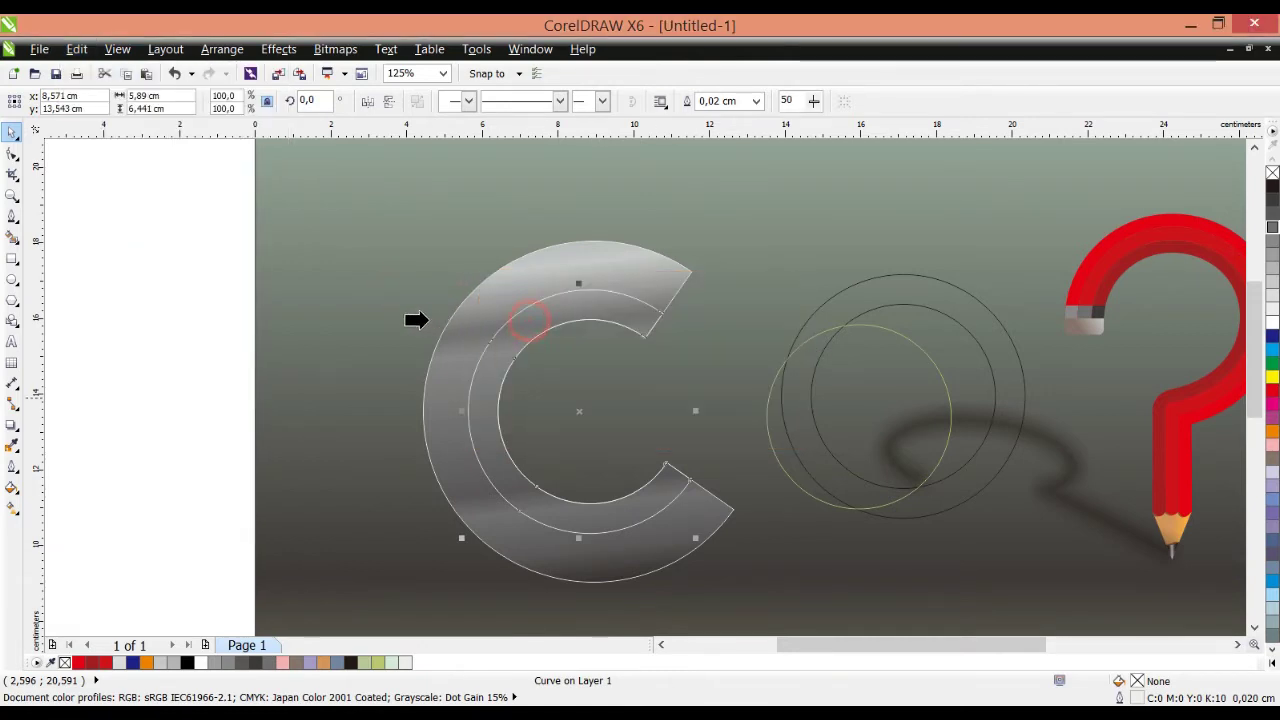
click(352, 313)
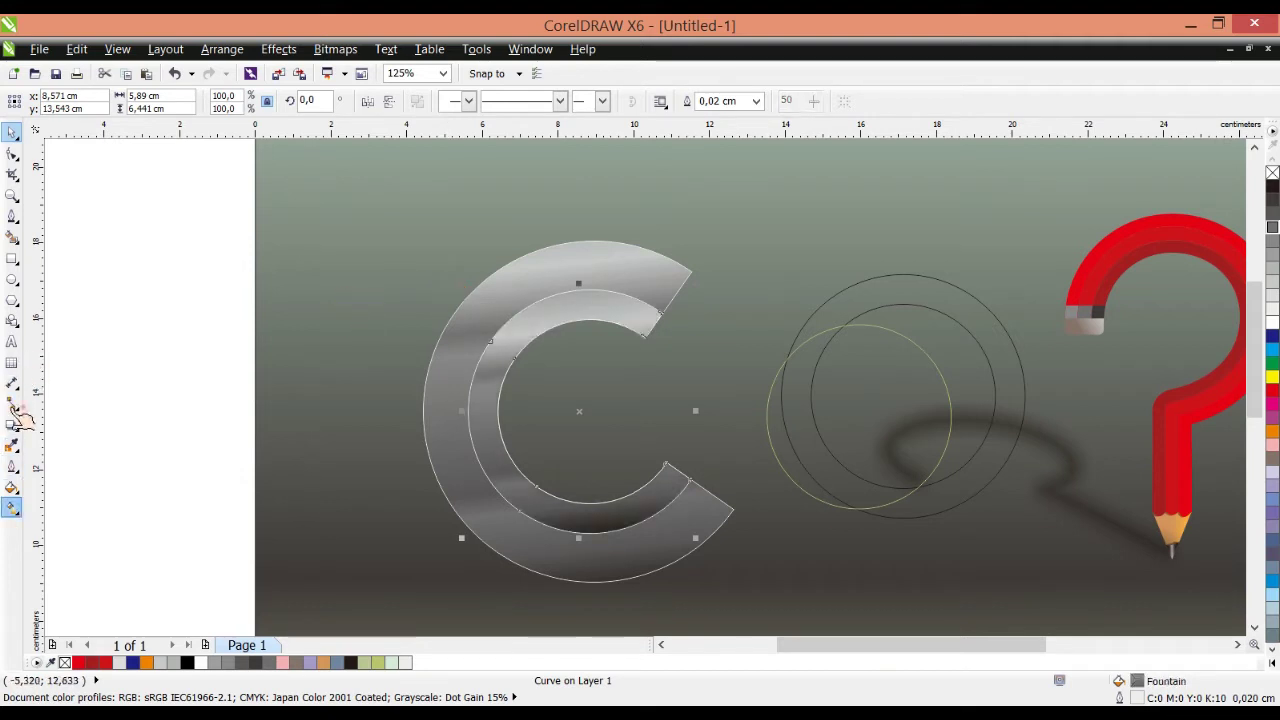
Step: Reverse the inner band's linear fill so it runs from dark above to light below at about 279°
click(11, 508)
drag(566, 287, 596, 578)
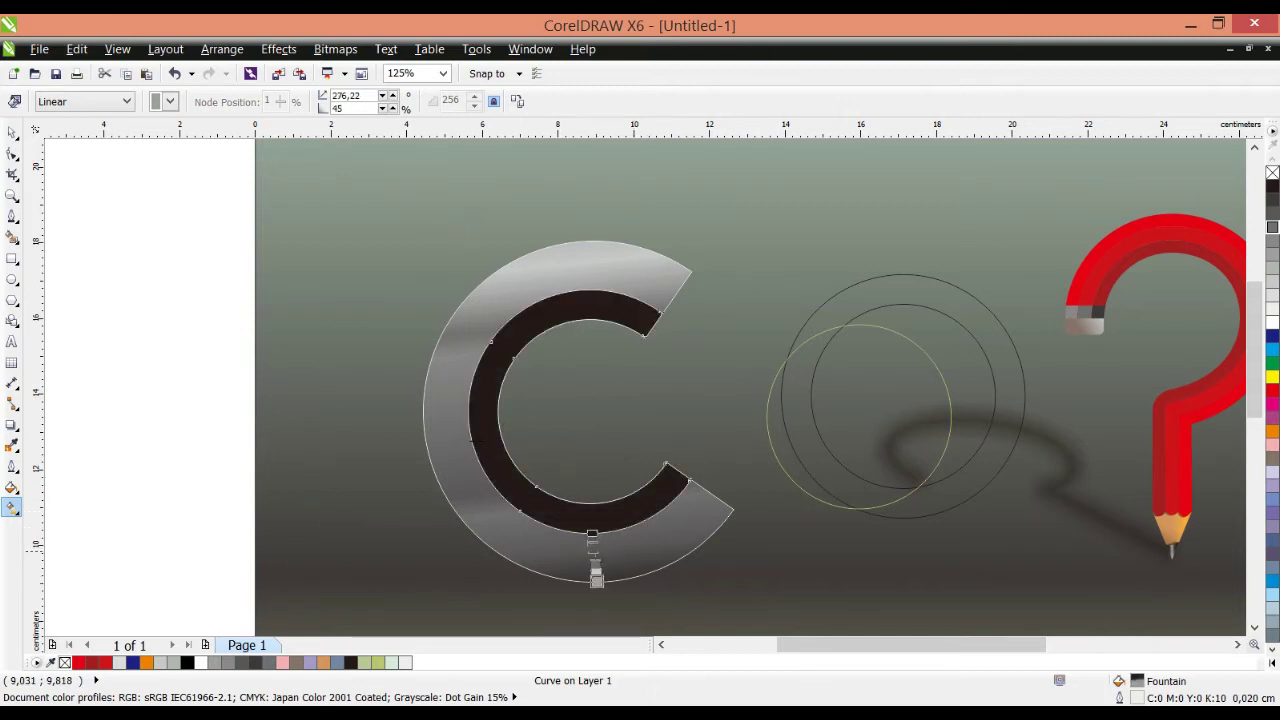
drag(592, 533, 568, 291)
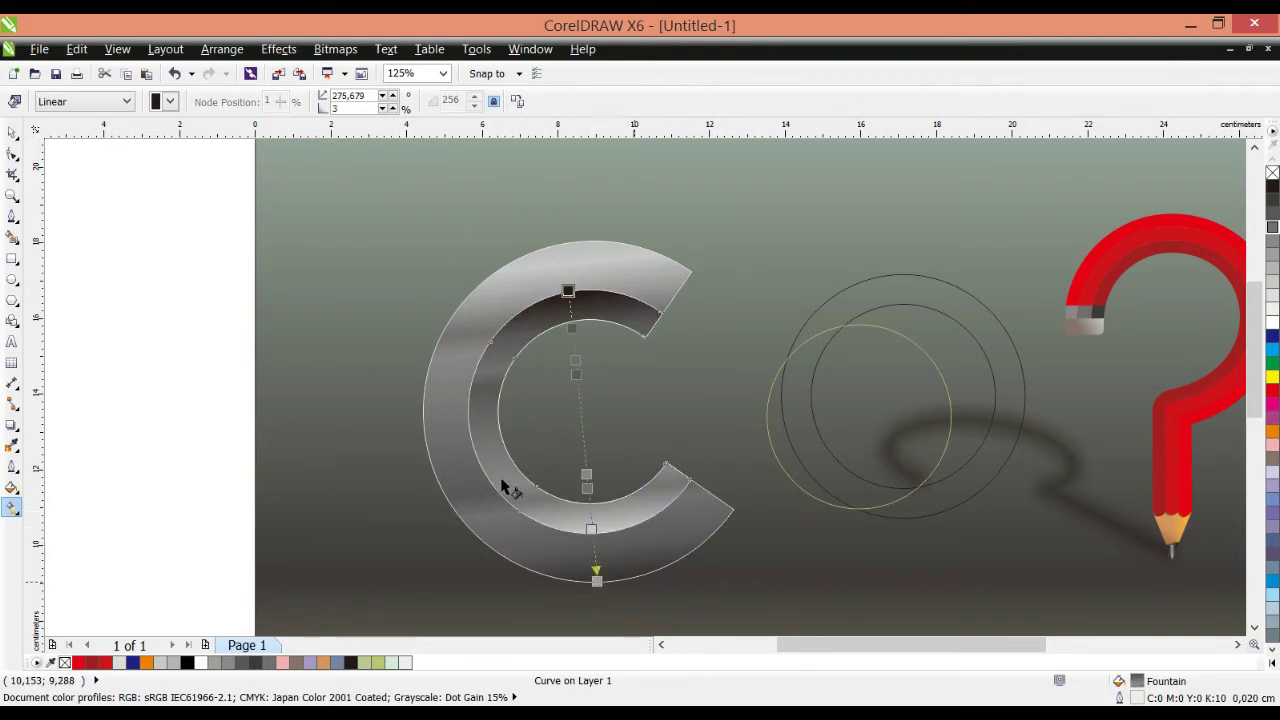
drag(596, 577, 600, 537)
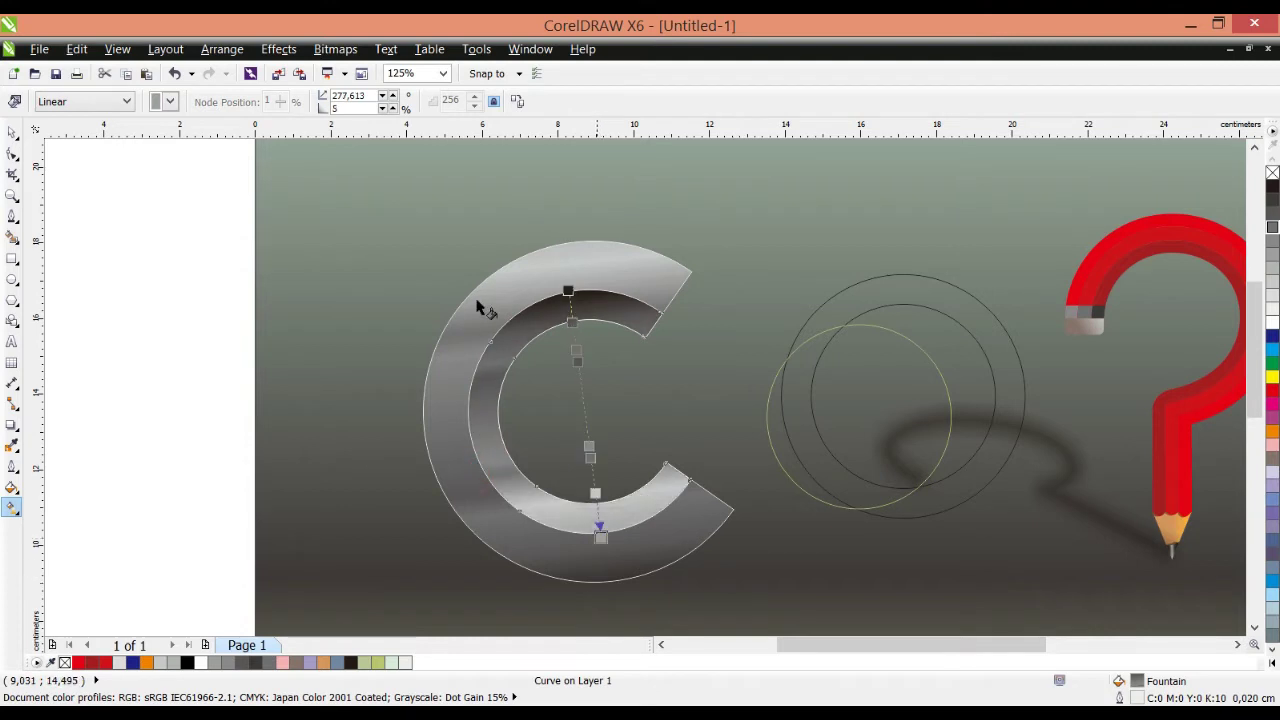
drag(568, 291, 561, 279)
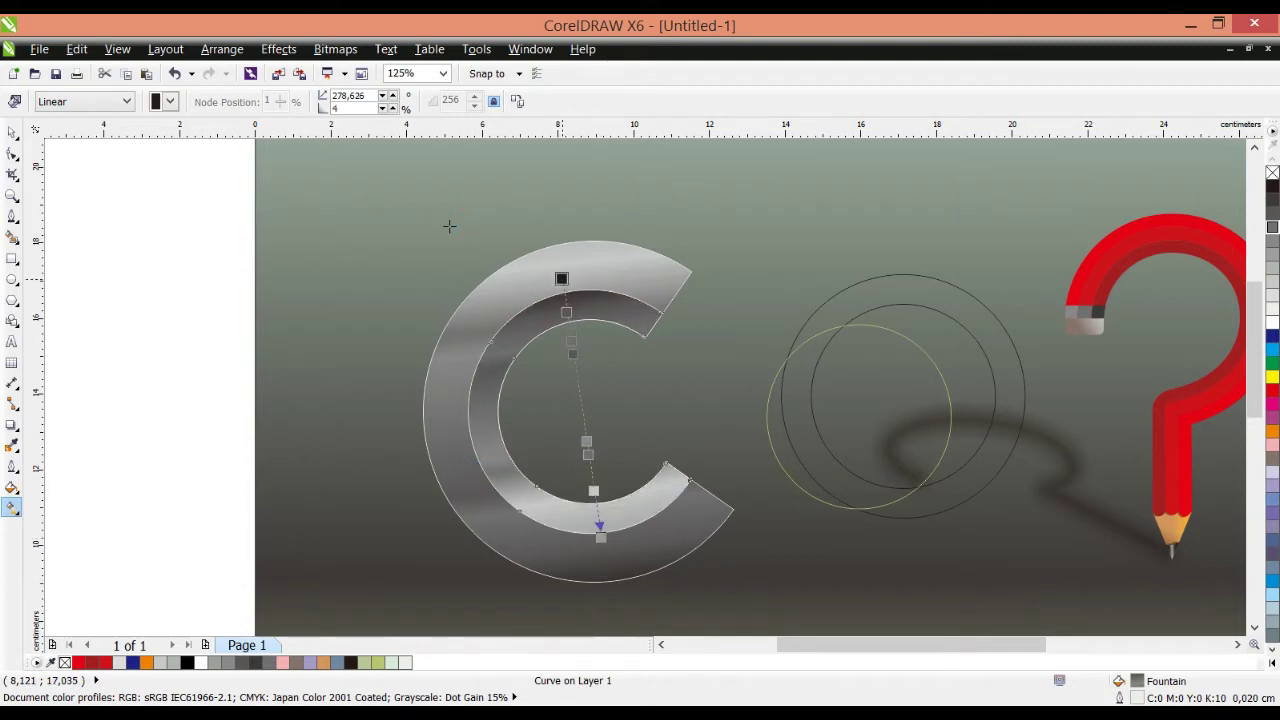
Step: Extrude the C-shaped inner band slightly up and to the right with a depth of 12
click(12, 132)
click(688, 440)
drag(688, 440, 680, 379)
click(502, 368)
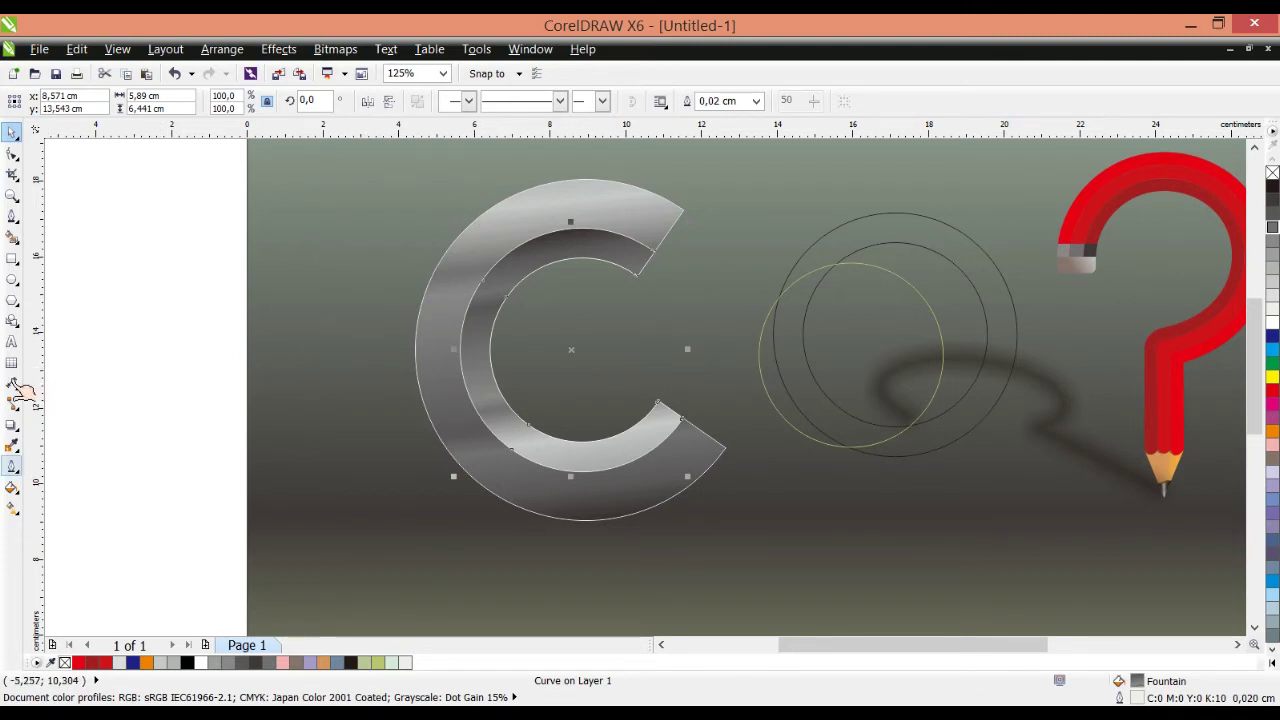
click(12, 425)
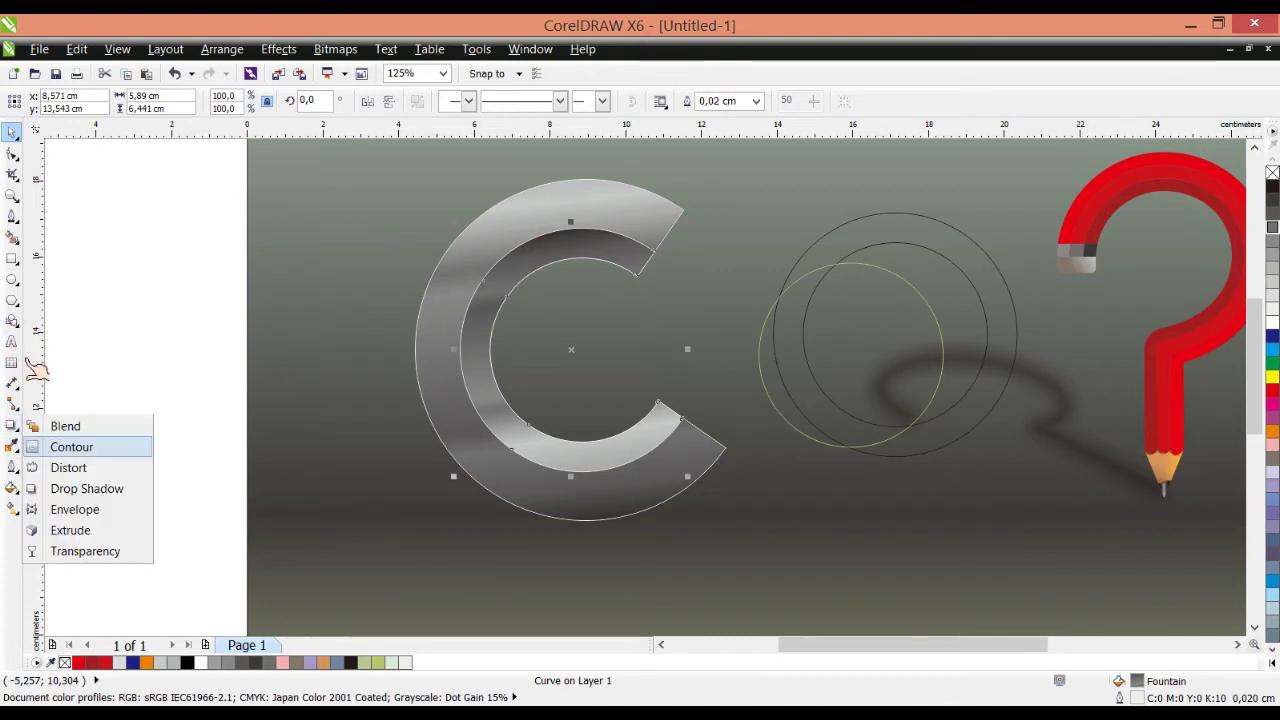
click(68, 530)
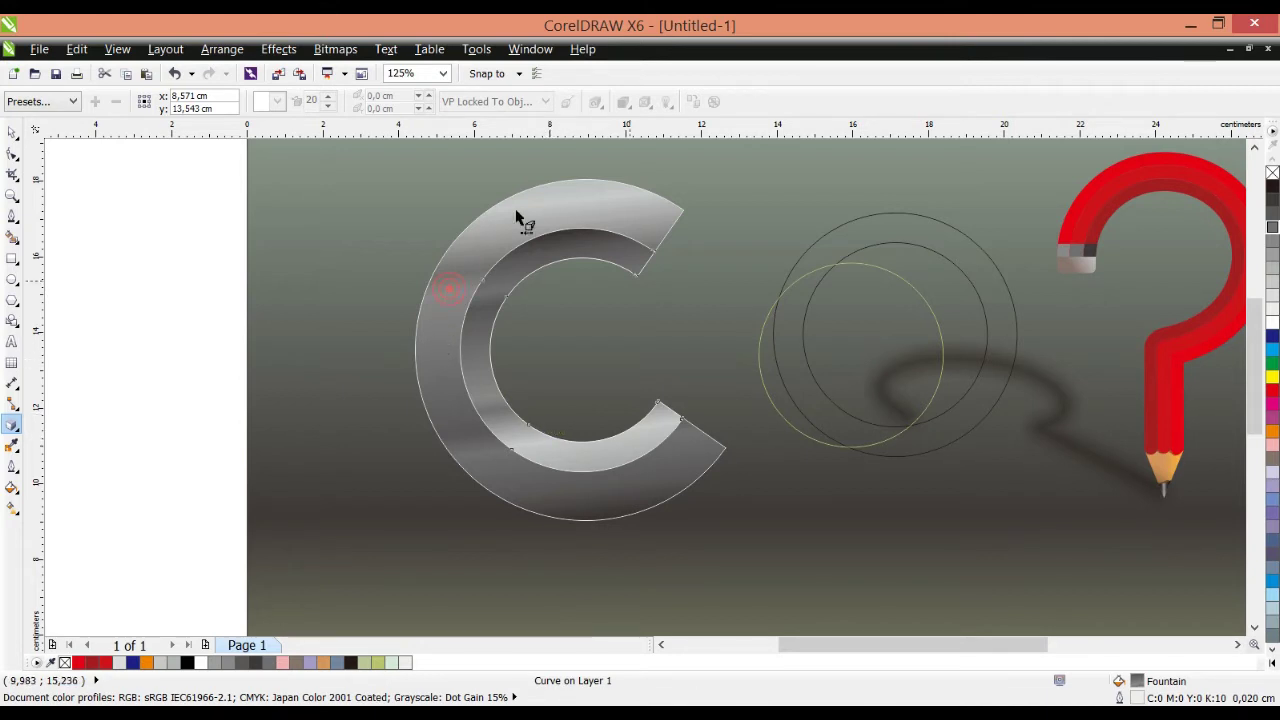
drag(395, 325, 460, 275)
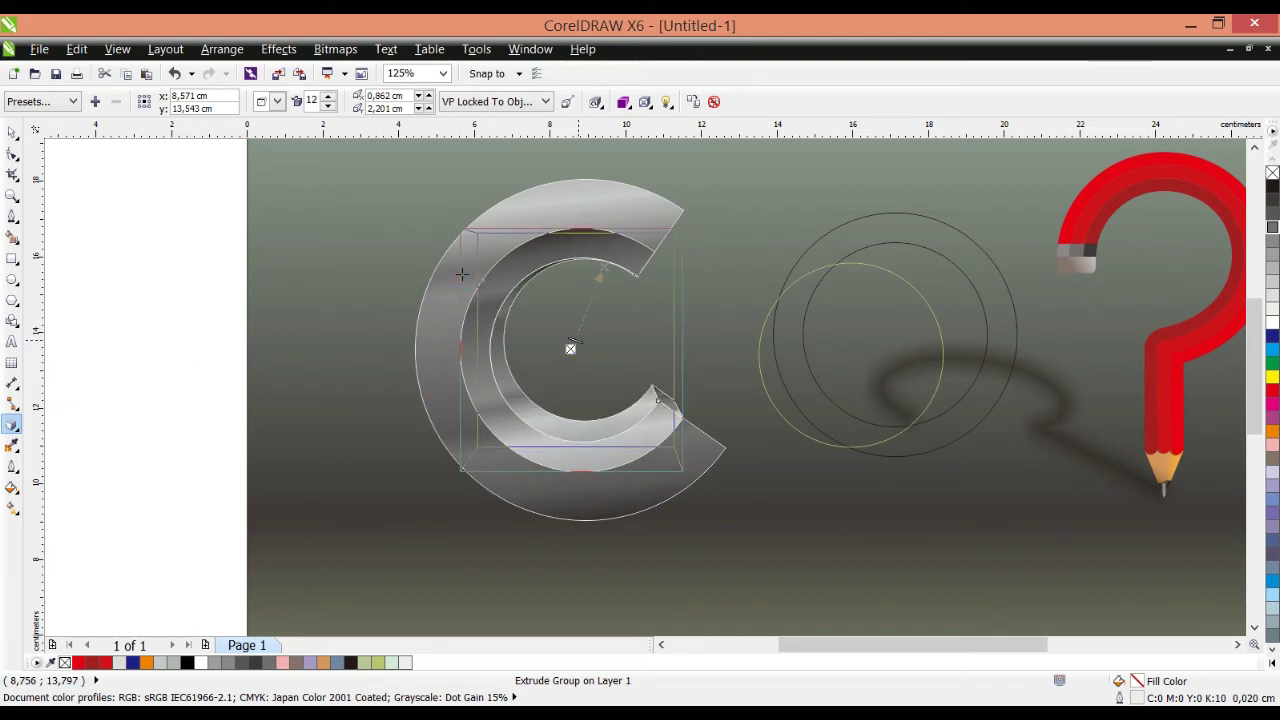
click(462, 274)
key(space)
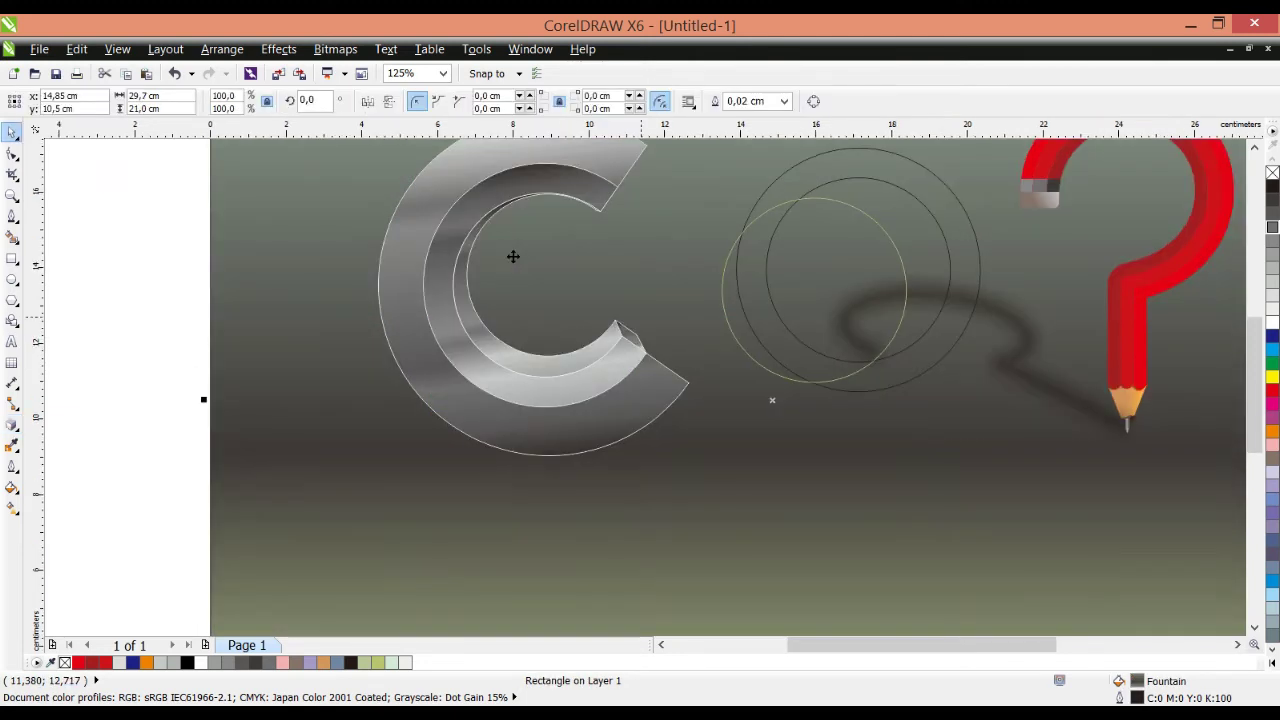
Step: Duplicate the front face of the extruded band in place, and undo a trial downward move of the copy
scroll(505, 160, up, 4)
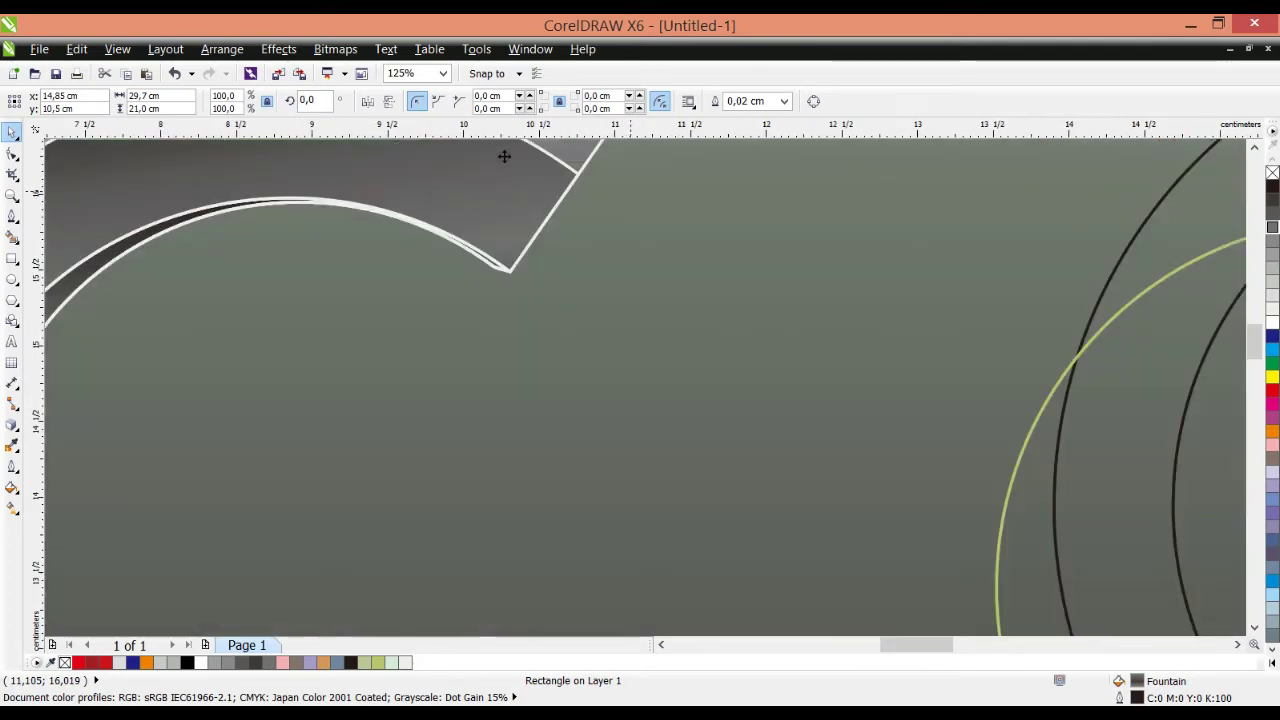
scroll(409, 226, down, 4)
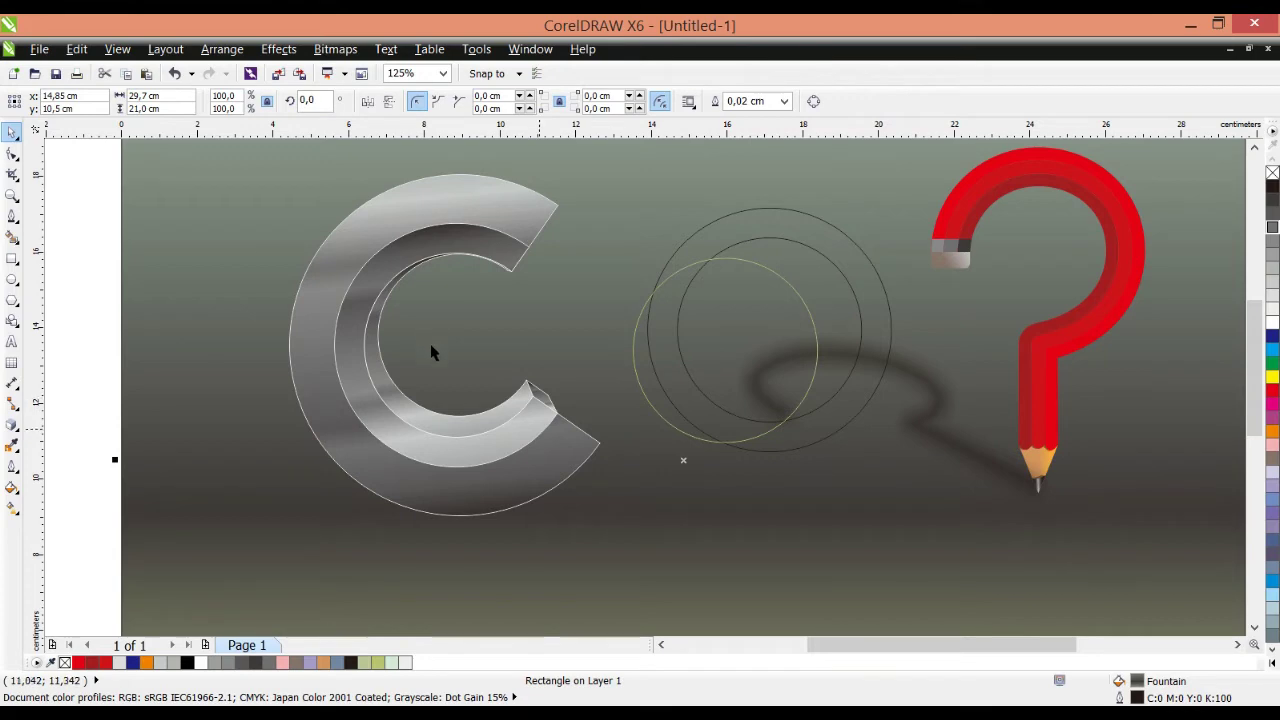
click(431, 349)
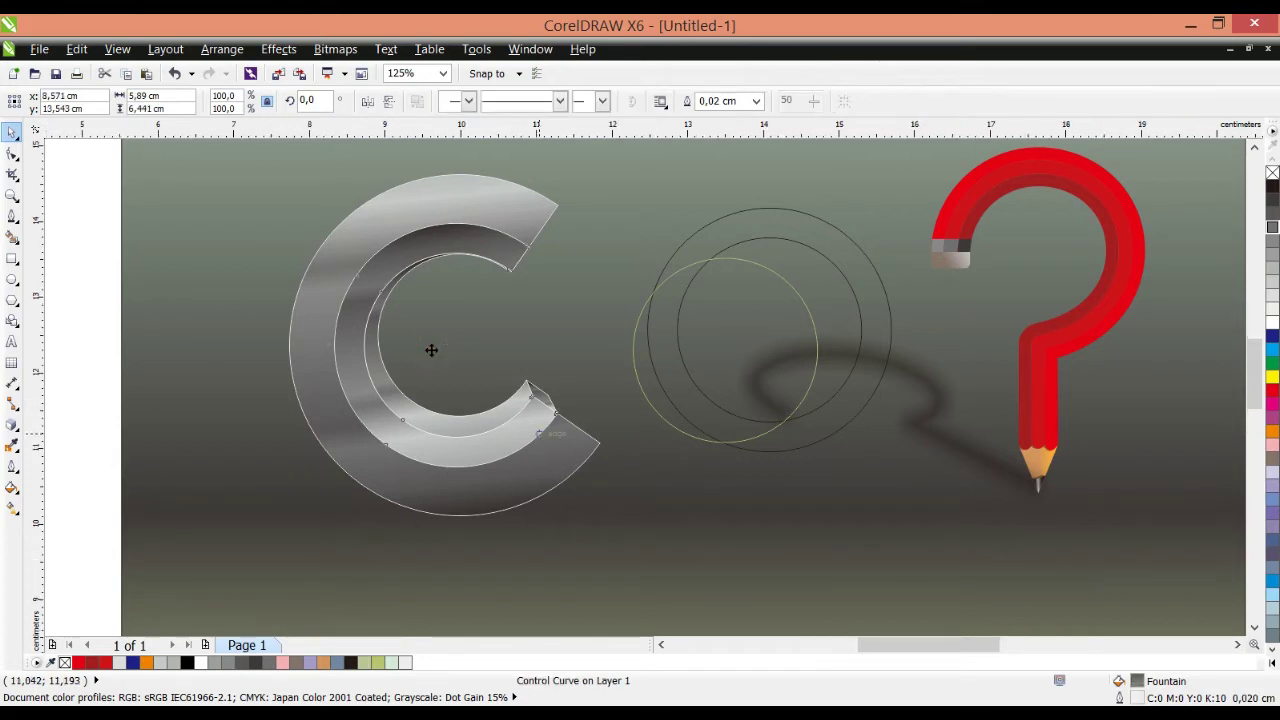
scroll(431, 349, up, 2)
scroll(431, 349, down, 2)
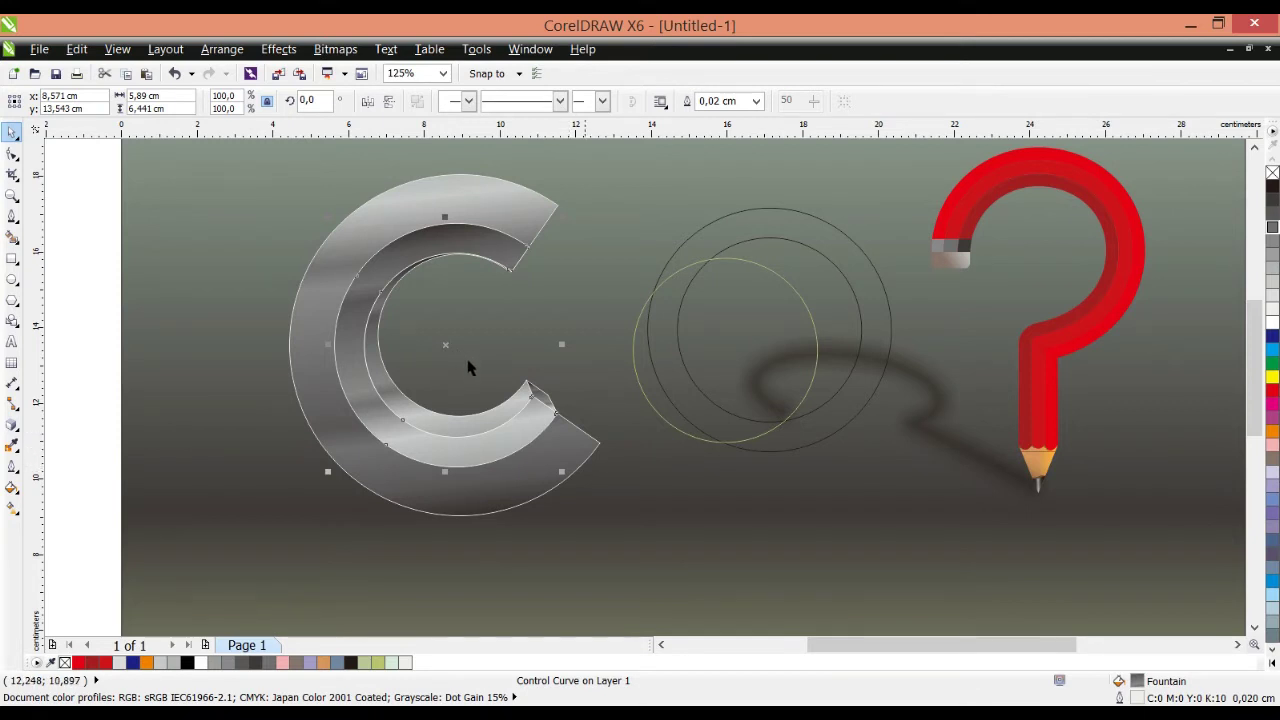
click(472, 368)
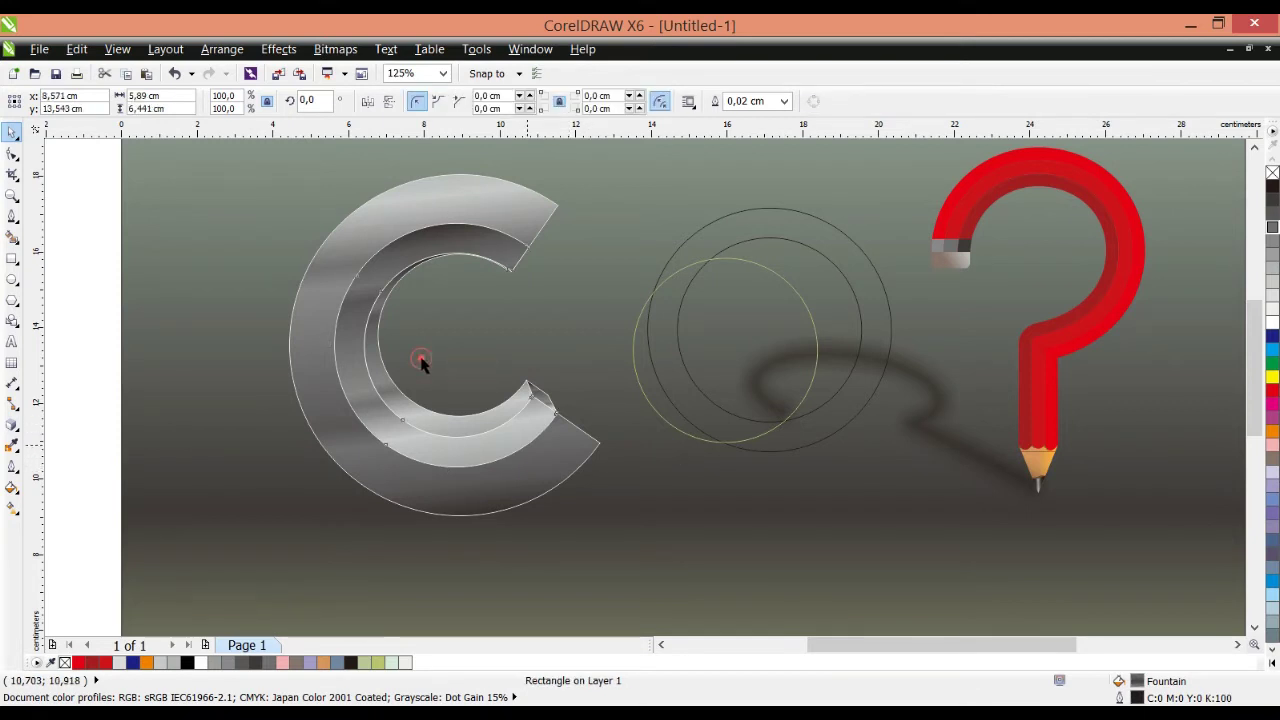
click(421, 358)
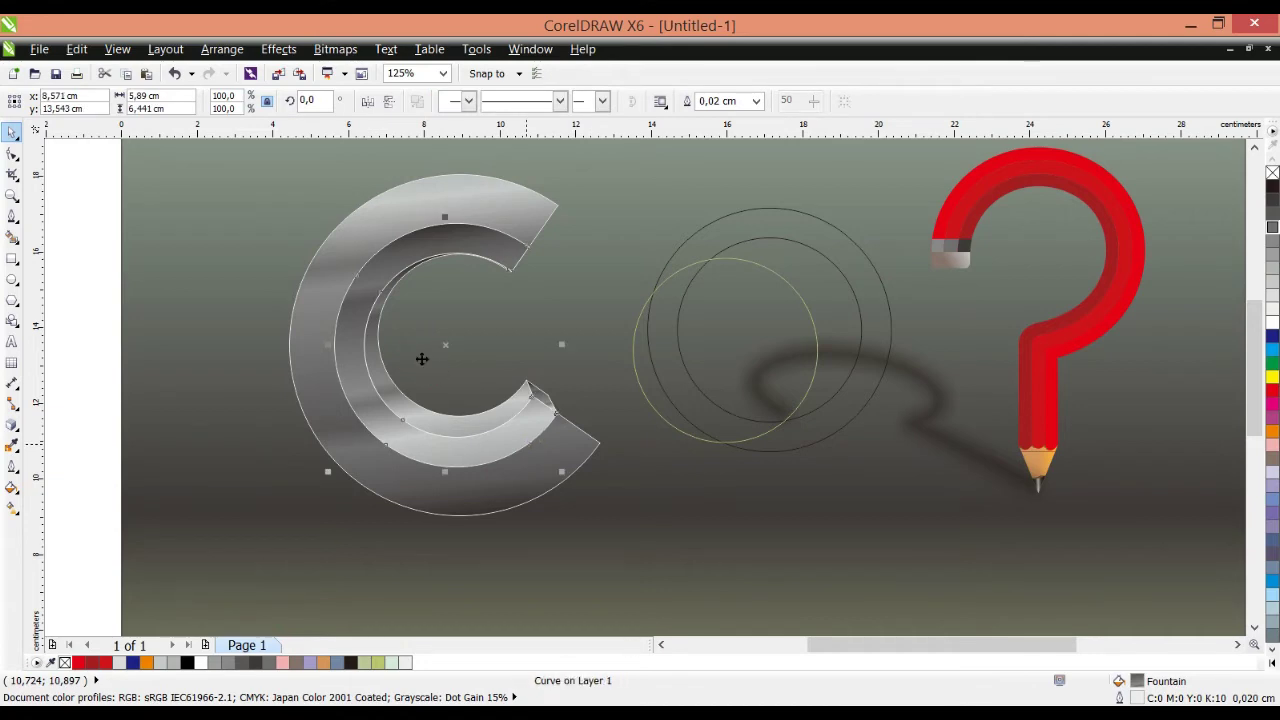
drag(421, 358, 421, 376)
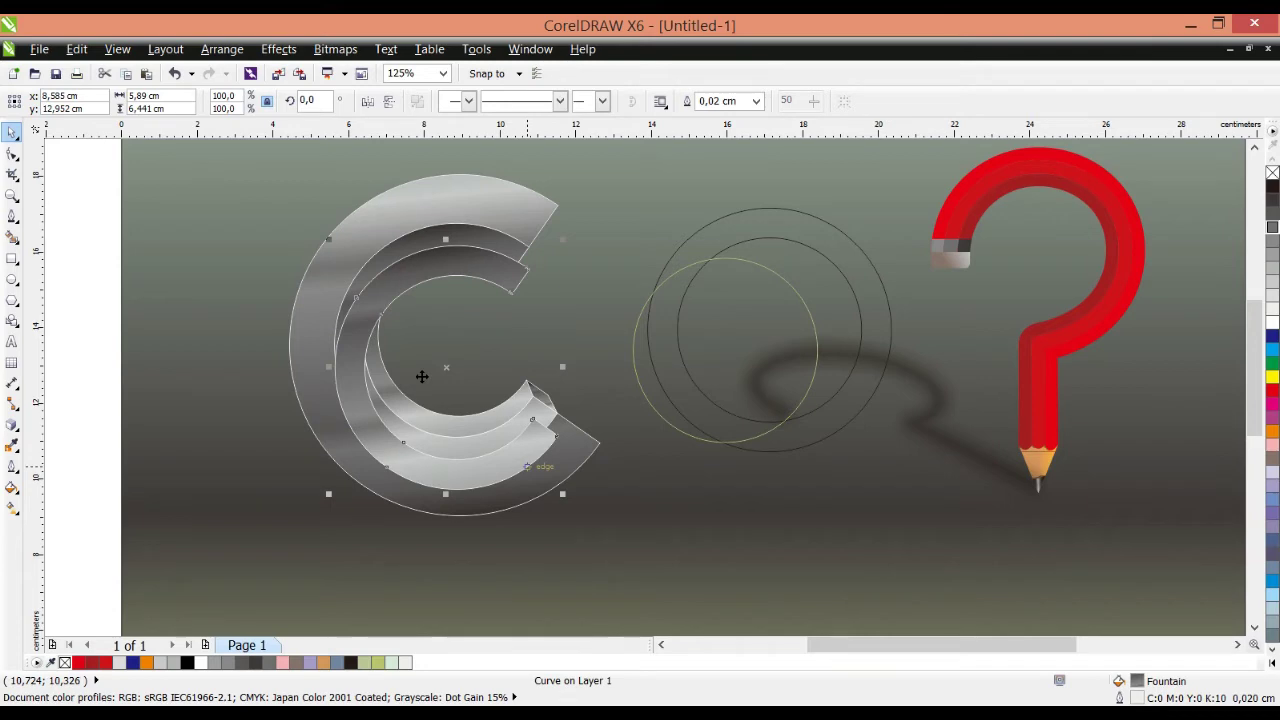
key(ctrl+z)
Step: Open the duplicated band curve at its lower inner corner and remove the adjoining inner arc segment
scroll(416, 340, up, 2)
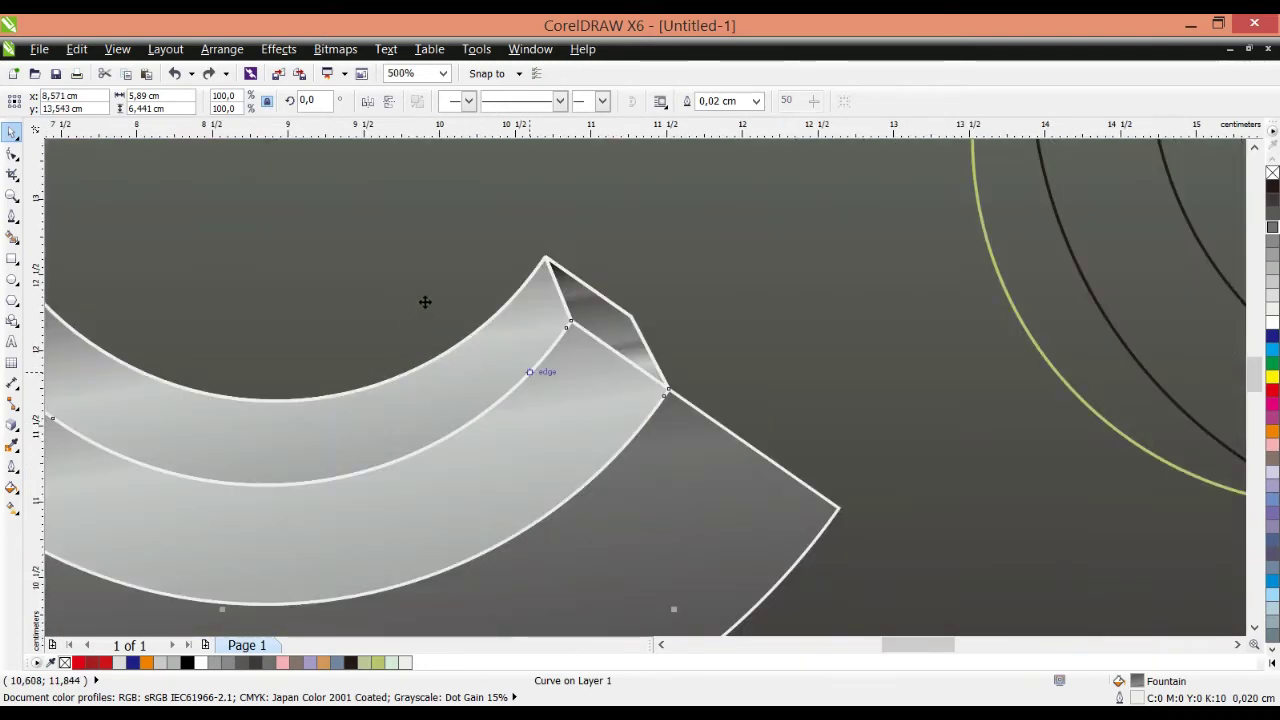
key(F10)
click(452, 267)
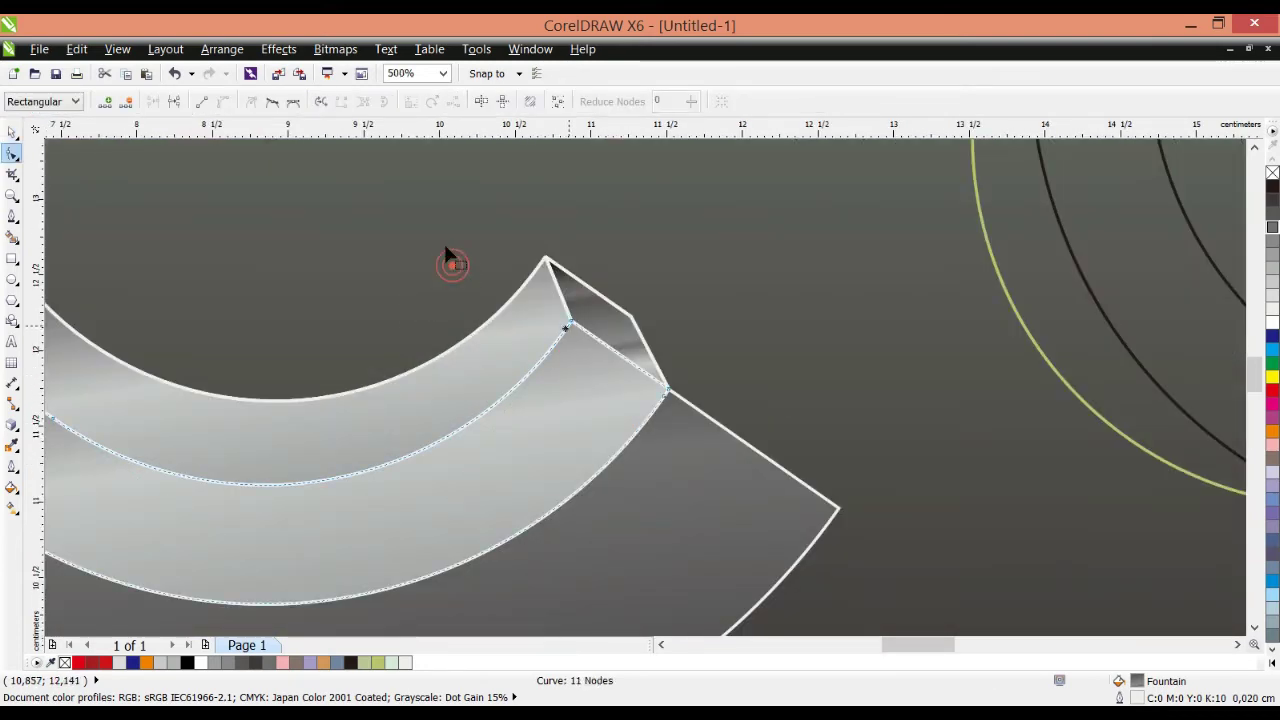
click(105, 102)
click(449, 260)
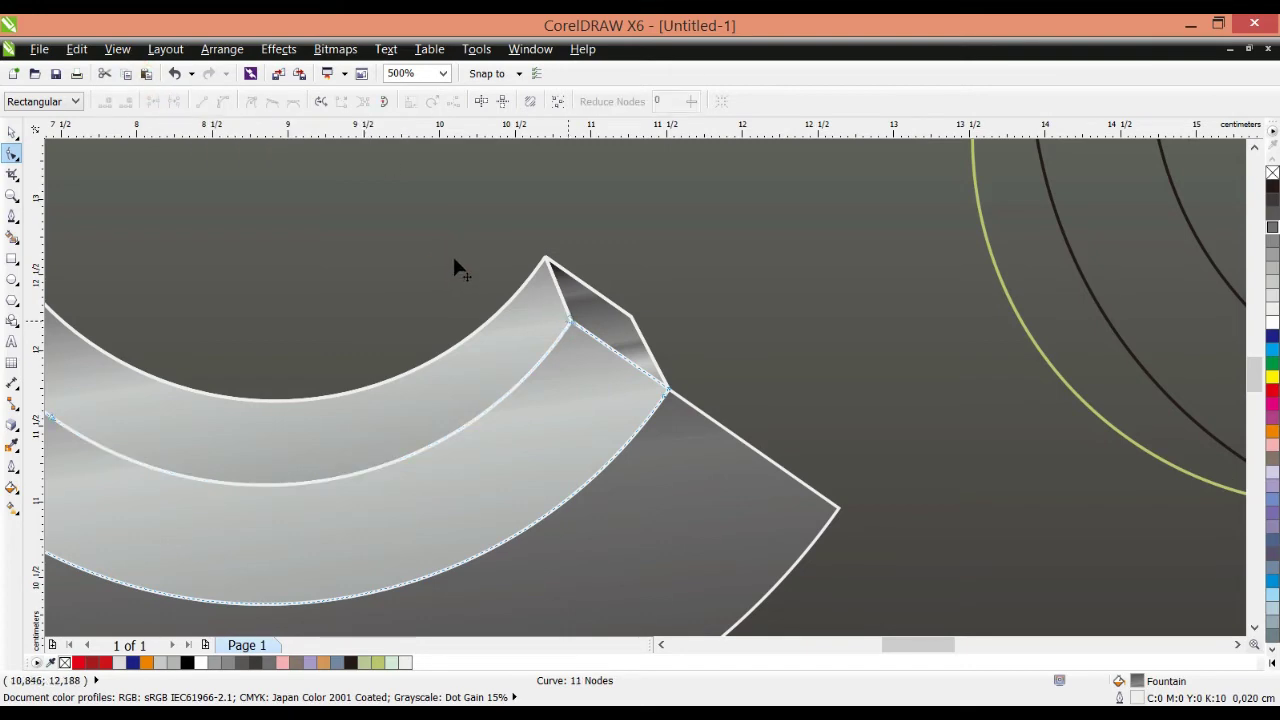
Step: Delete the remaining inner-arc and end nodes of the duplicate, leaving only its outer arc
scroll(452, 256, down, 2)
click(418, 175)
scroll(541, 232, up, 3)
scroll(424, 268, down, 4)
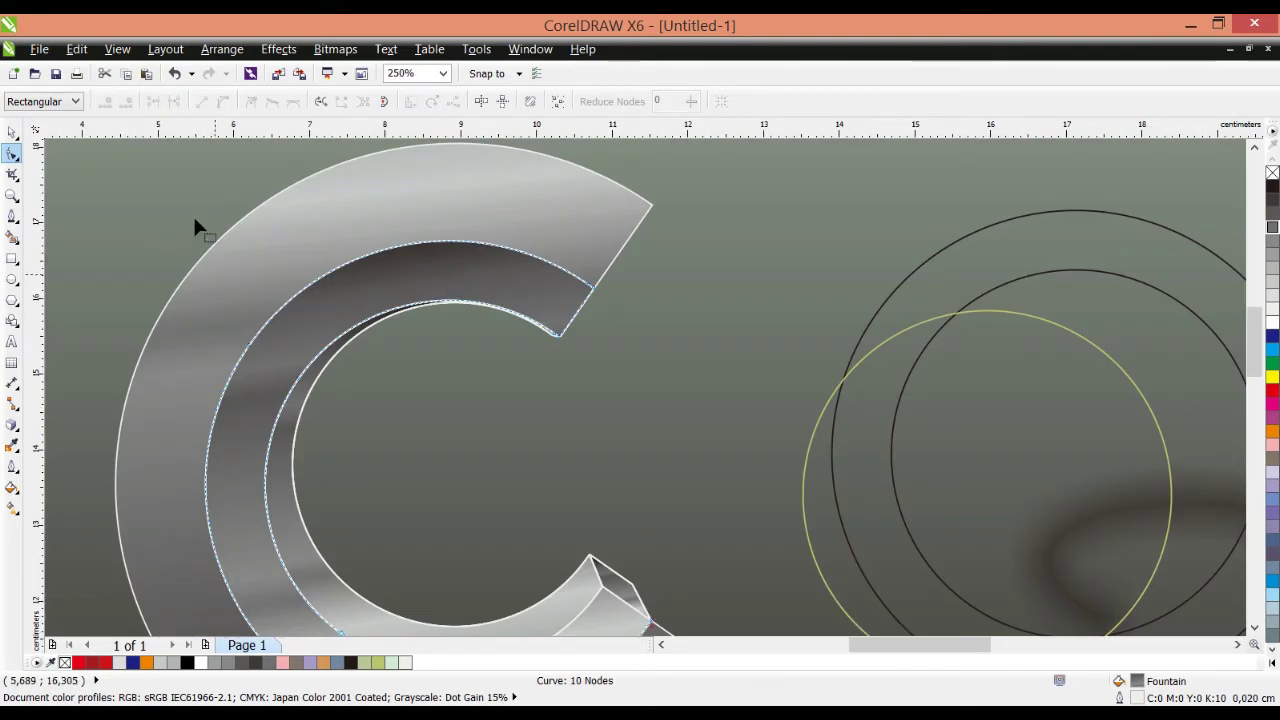
double_click(443, 265)
double_click(442, 265)
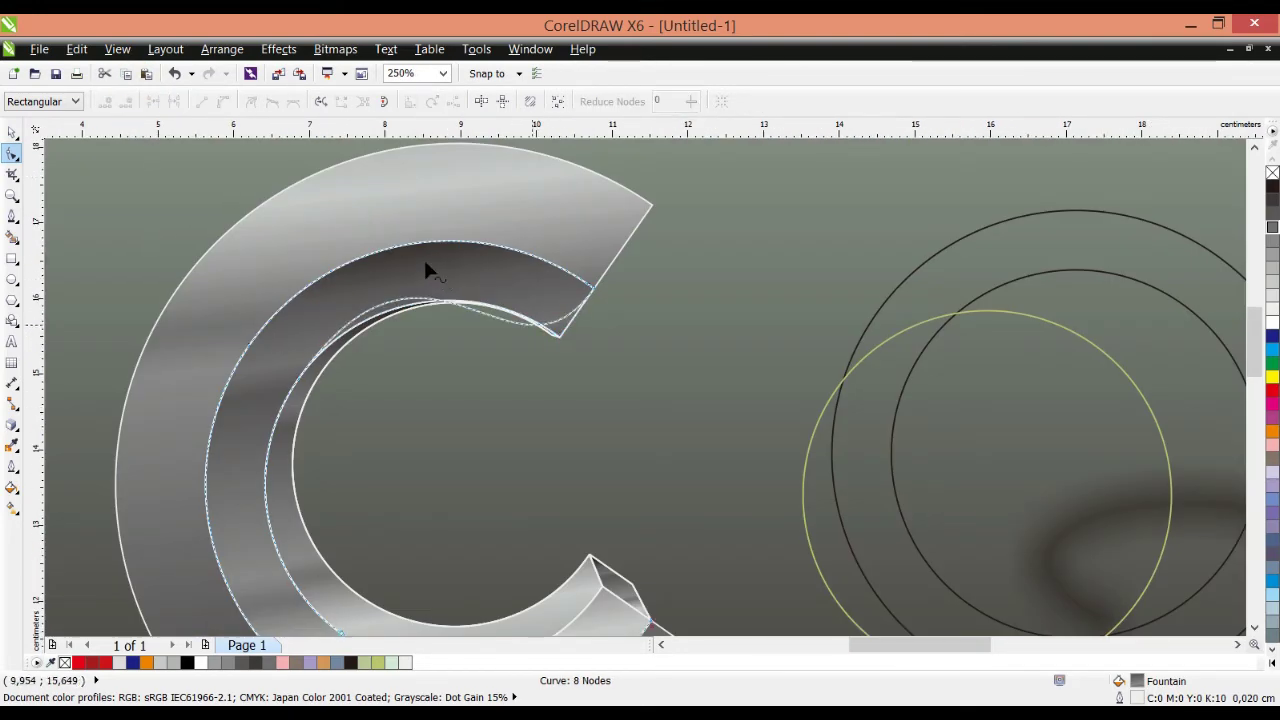
scroll(423, 257, down, 1)
double_click(418, 343)
scroll(572, 293, up, 2)
scroll(608, 294, down, 1)
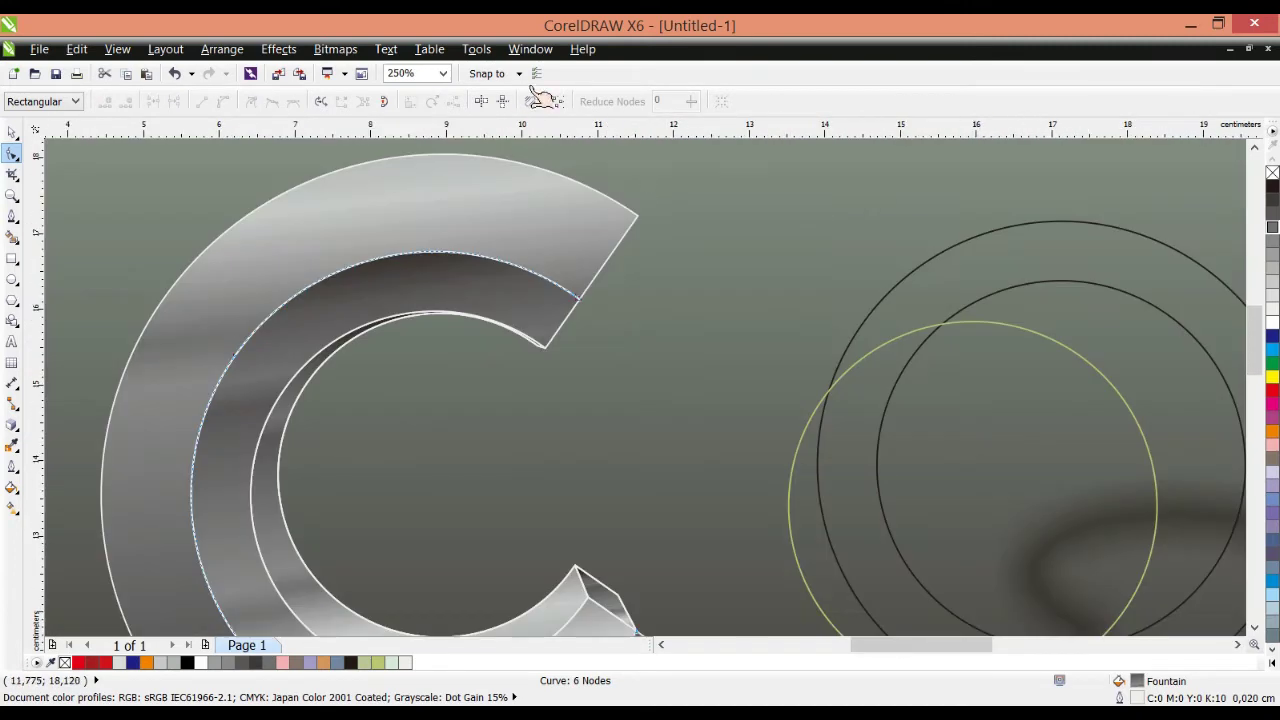
Step: Thicken the outline of the duplicated arc, trying 0.025 cm before a wider preset, and remove the outer C's outline
click(11, 132)
click(756, 101)
click(729, 170)
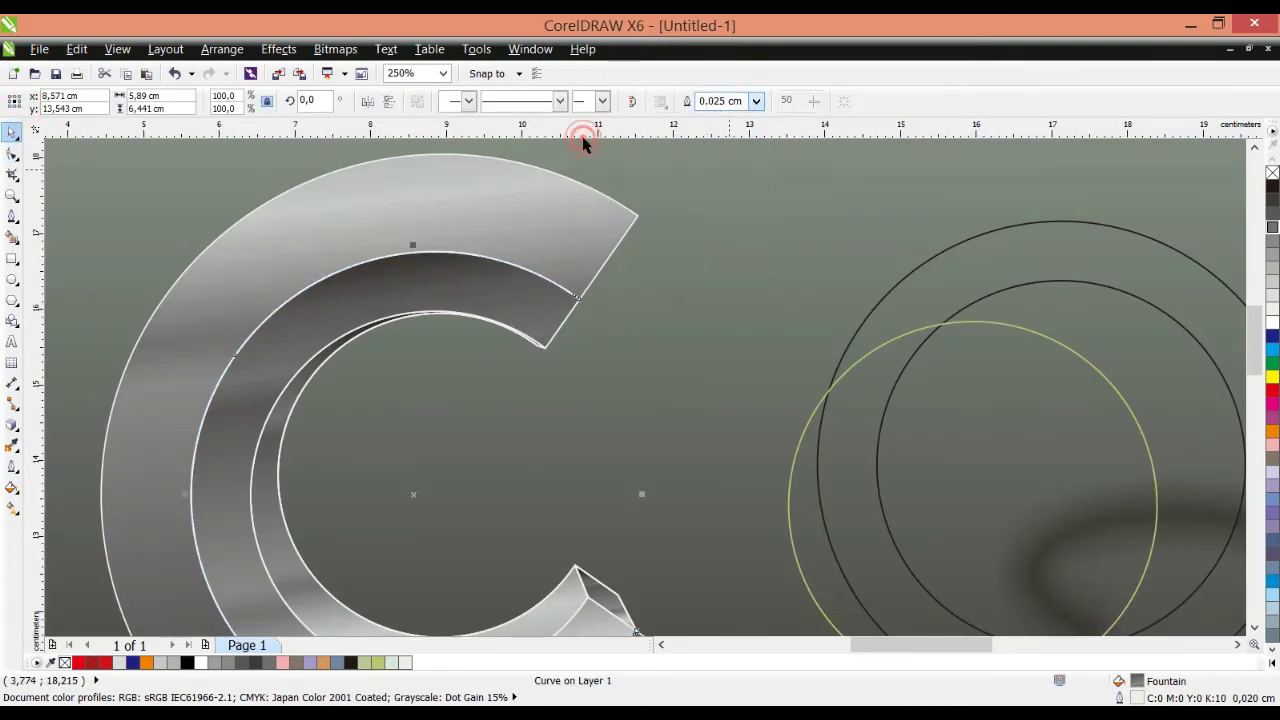
click(756, 101)
click(729, 183)
scroll(731, 181, down, 1)
click(526, 211)
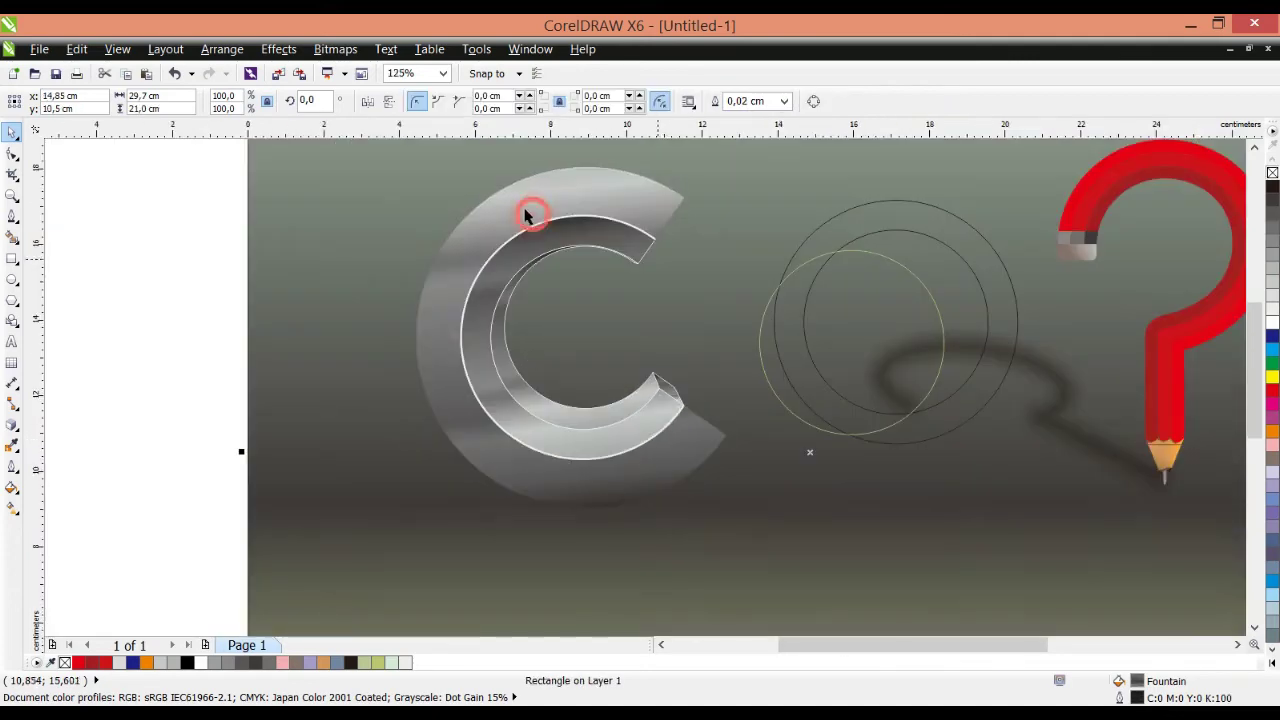
Step: Remove the outline of the extruded inner band and select the thick highlight arc along its outer edge
click(514, 206)
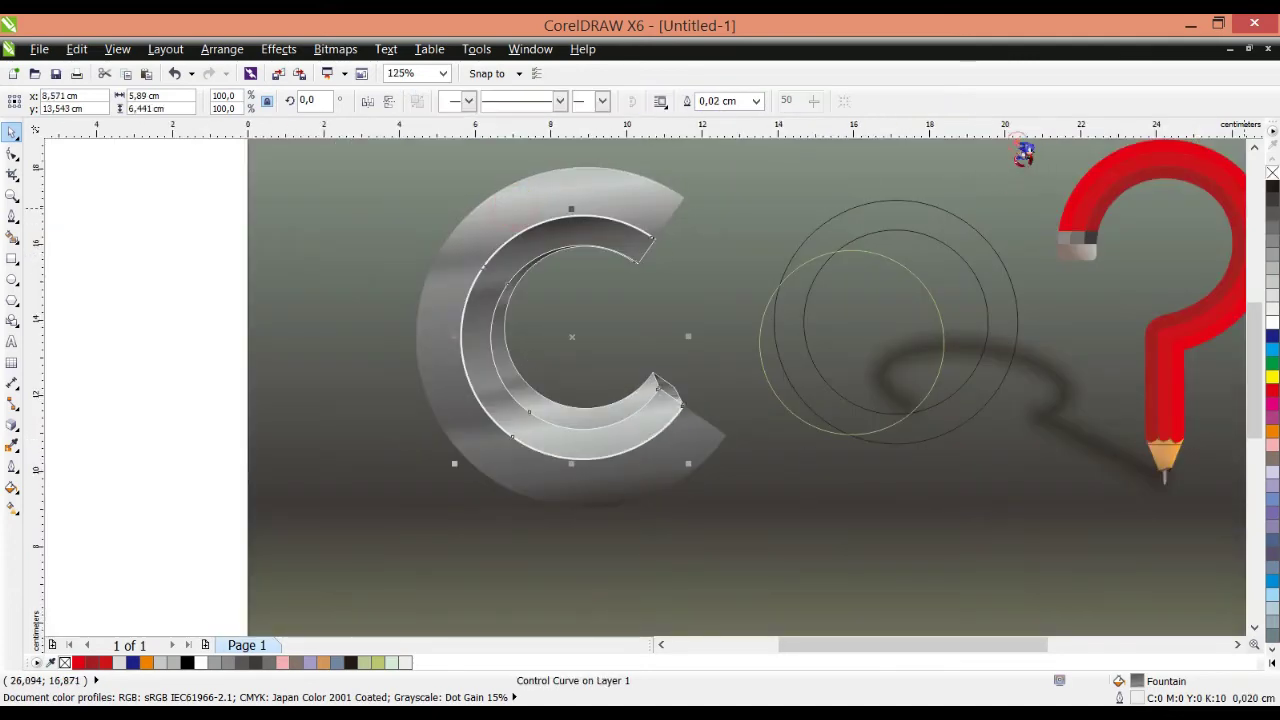
click(476, 288)
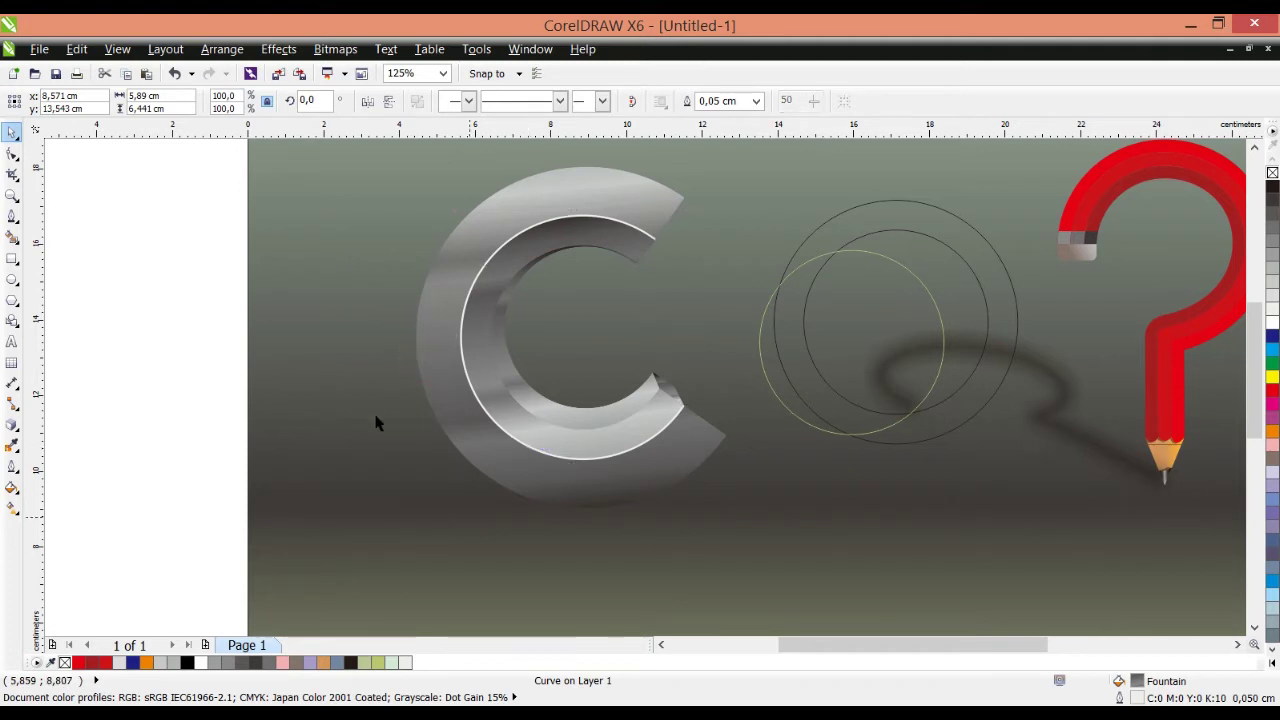
key(F10)
key(space)
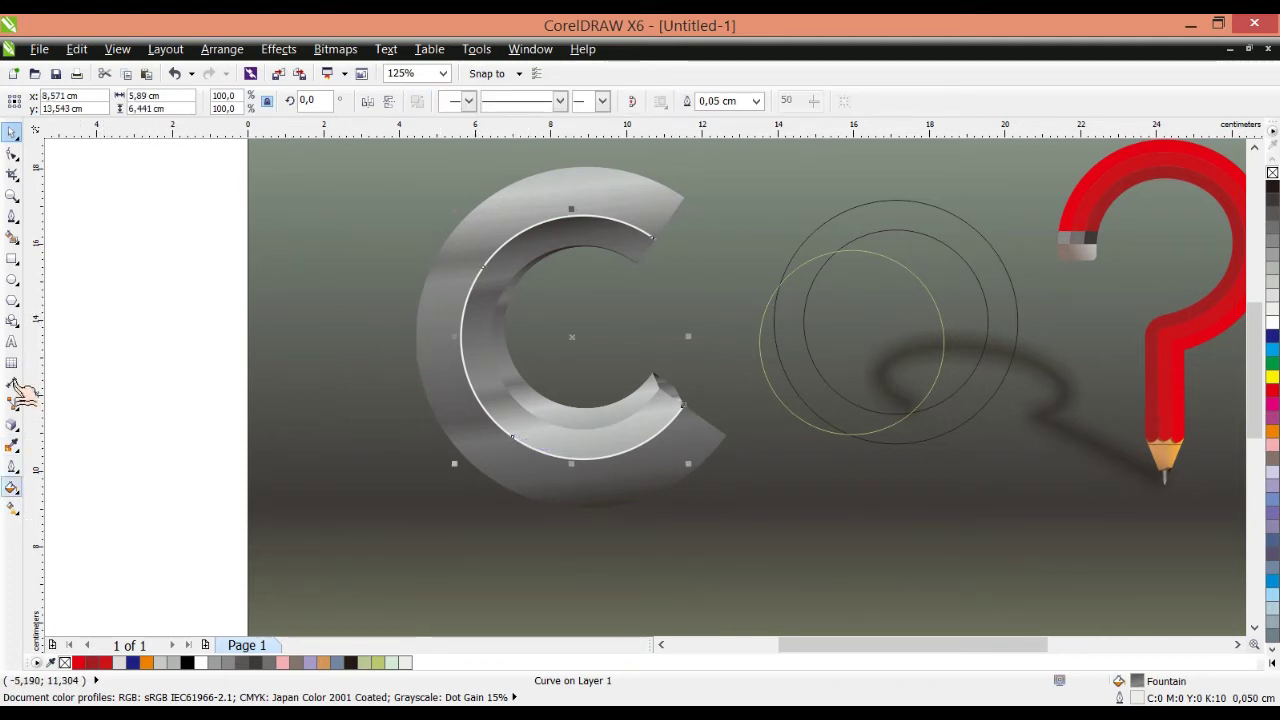
Step: Apply a linear transparency at about 1.6° to the highlight arc, extending its fade from the C's back past the opening
click(11, 488)
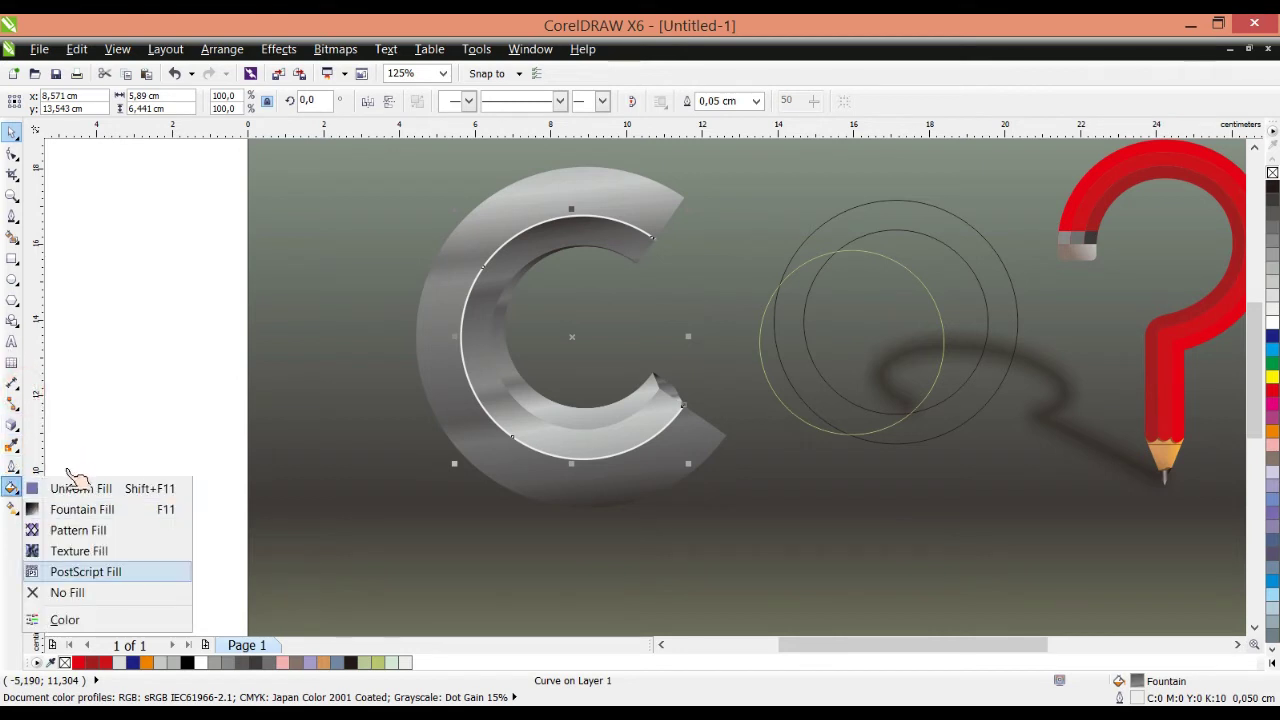
mouse_move(11, 425)
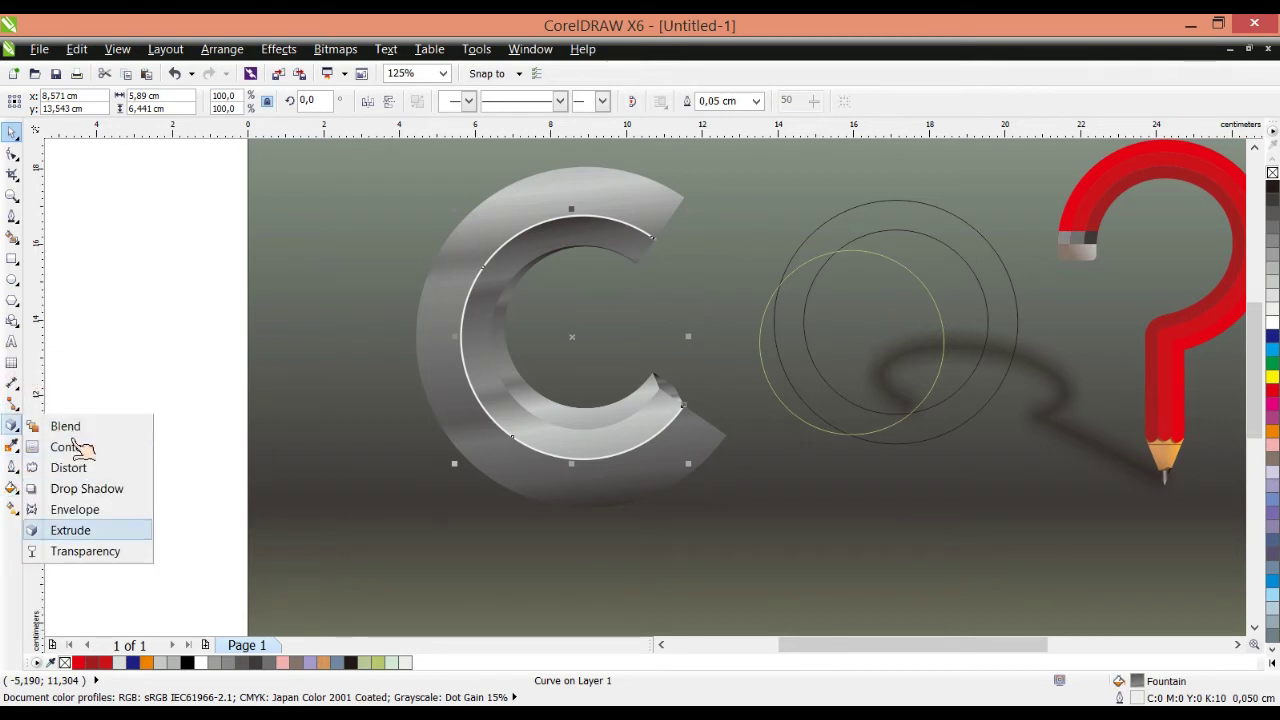
click(85, 551)
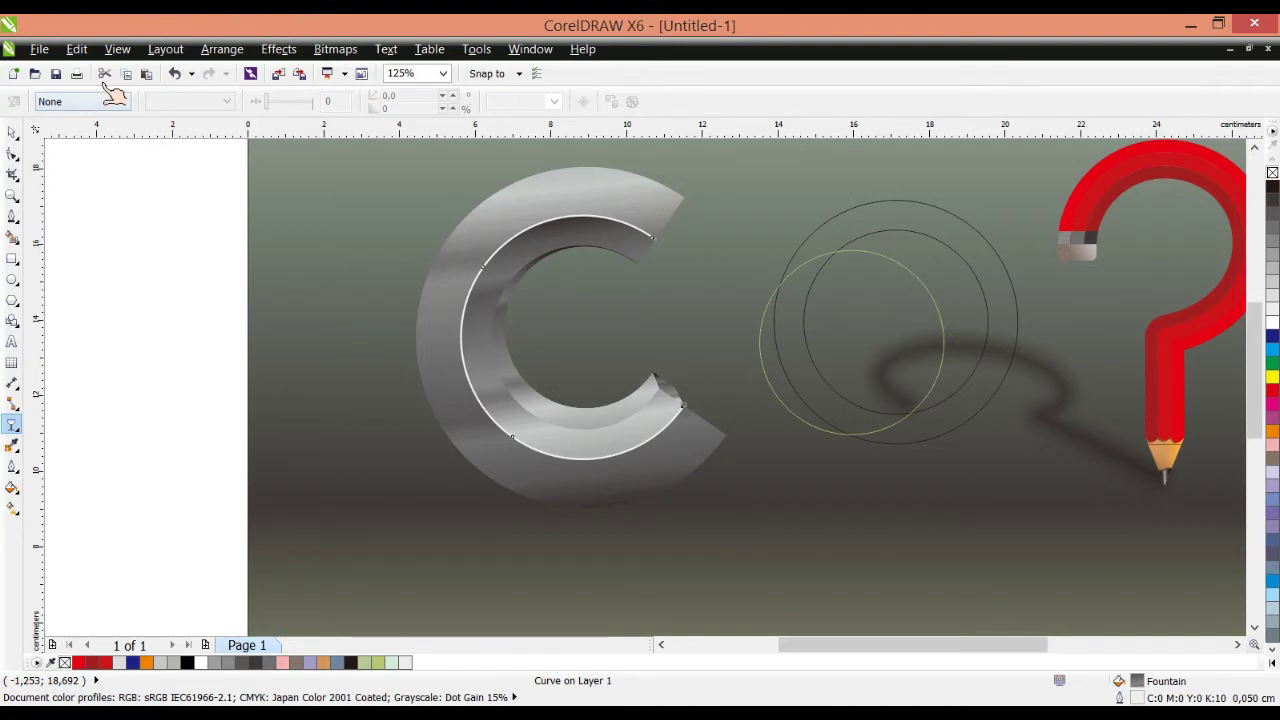
click(84, 102)
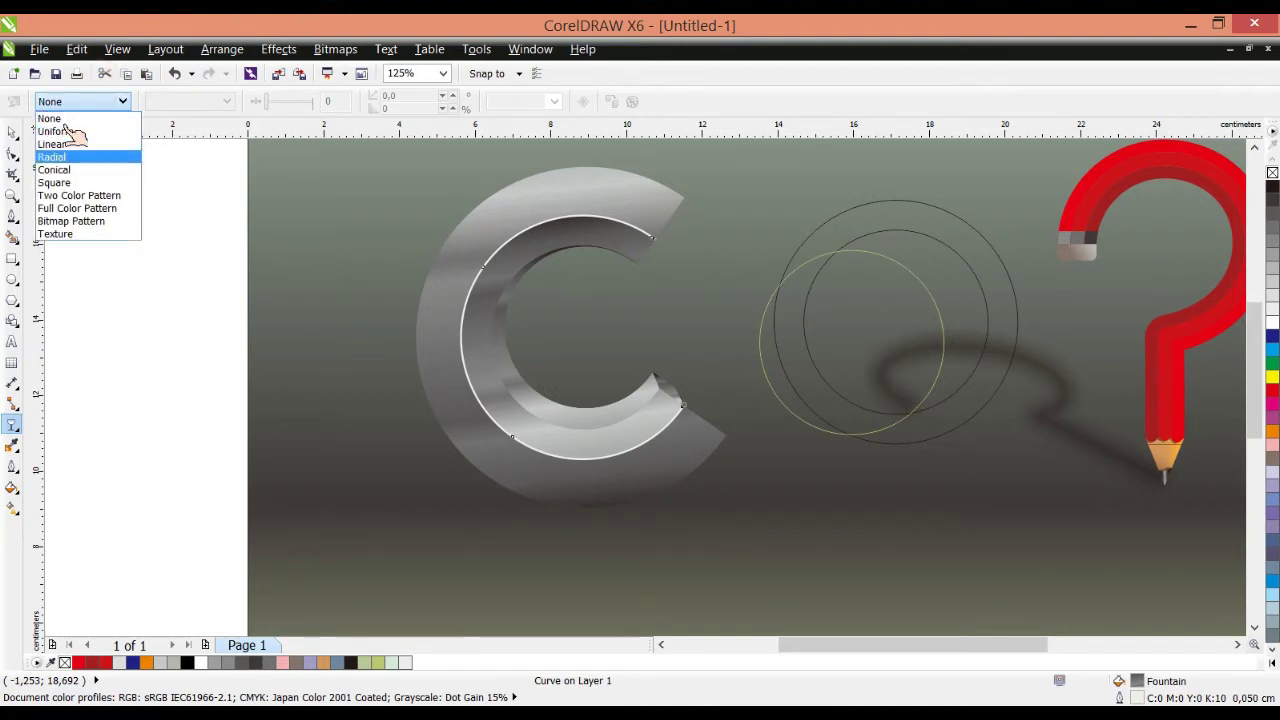
click(58, 144)
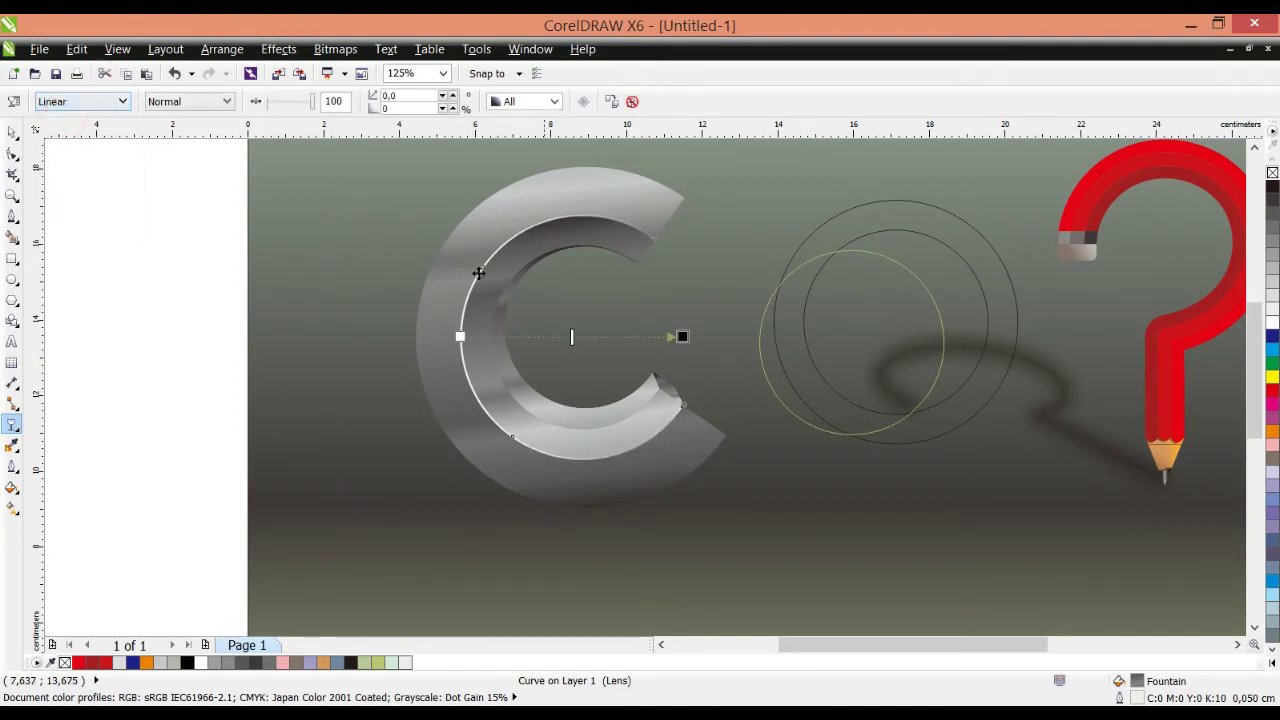
drag(682, 336, 718, 329)
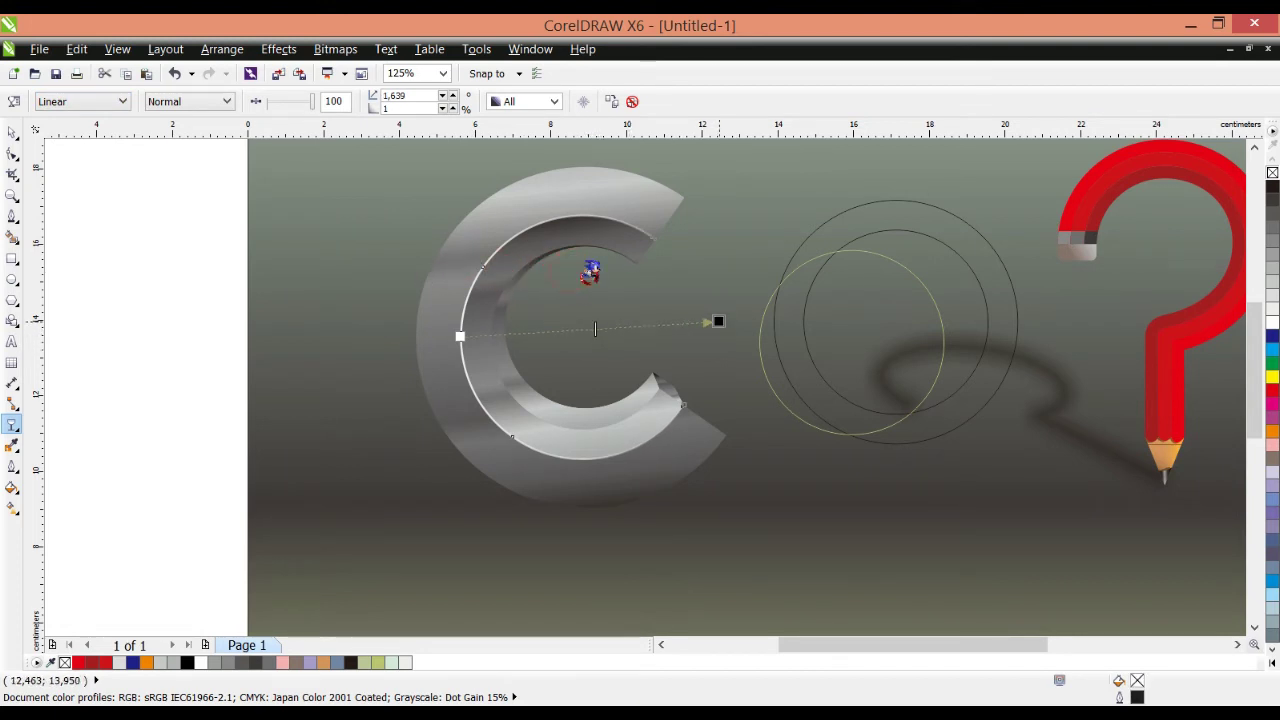
click(12, 131)
click(115, 193)
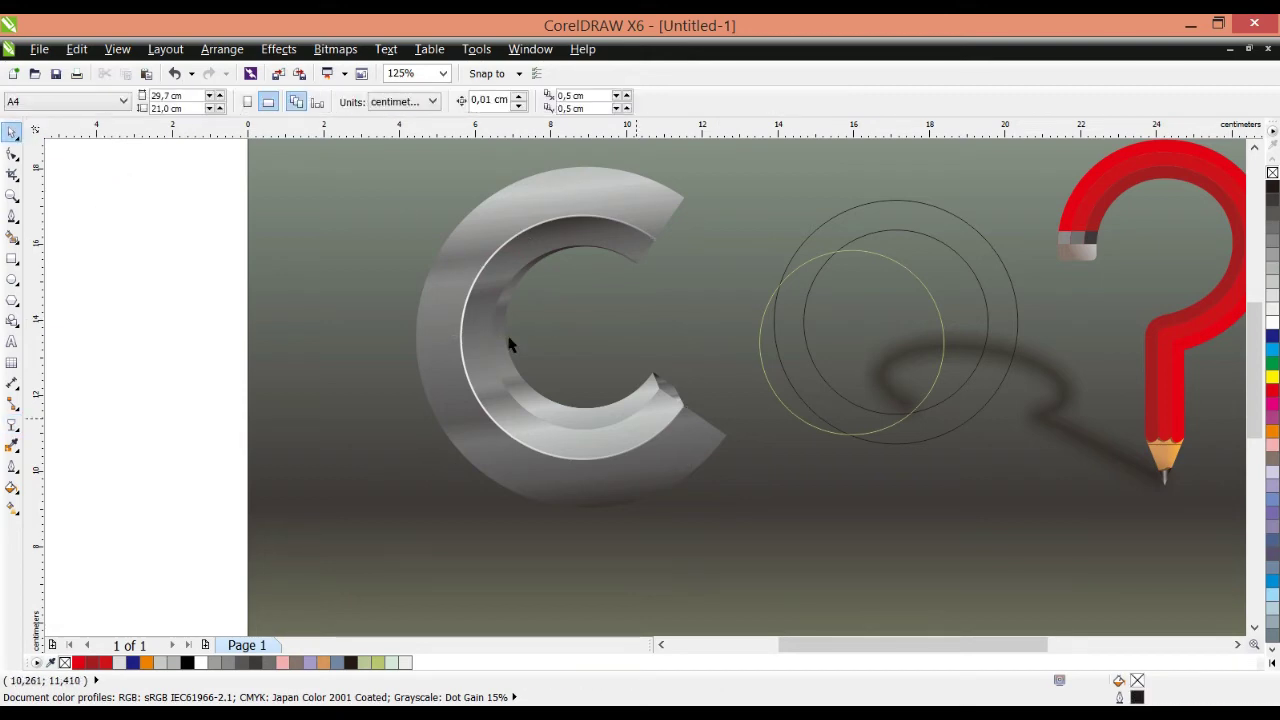
Step: Draw a rectangle about 4 by 2.9 cm over the C's upper end and convert it to curves
scroll(648, 353, up, 1)
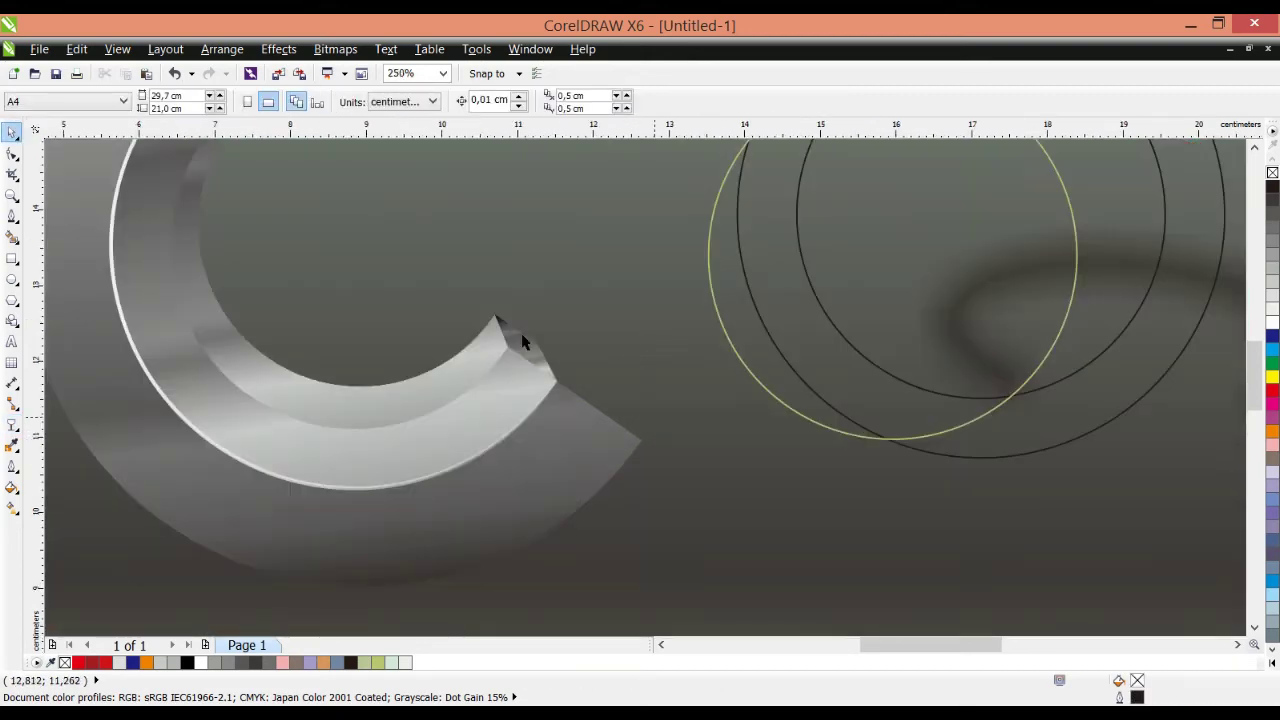
scroll(522, 341, down, 2)
scroll(522, 309, up, 1)
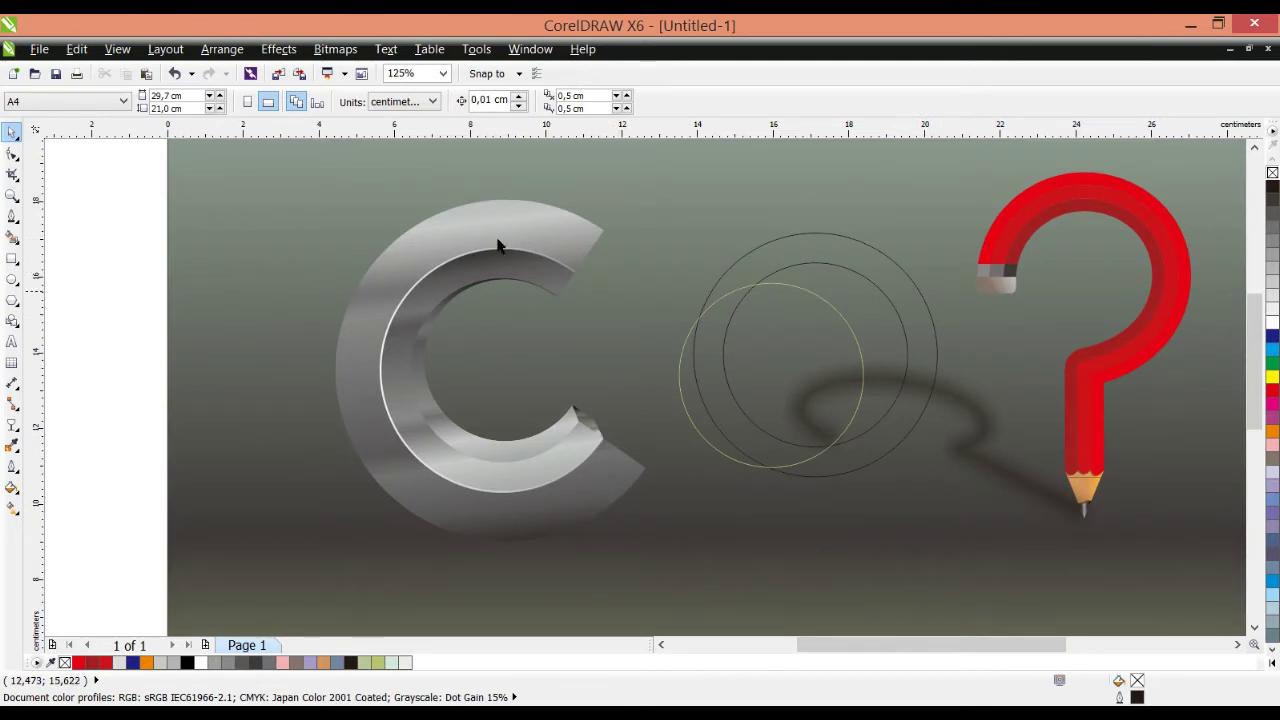
scroll(477, 204, up, 1)
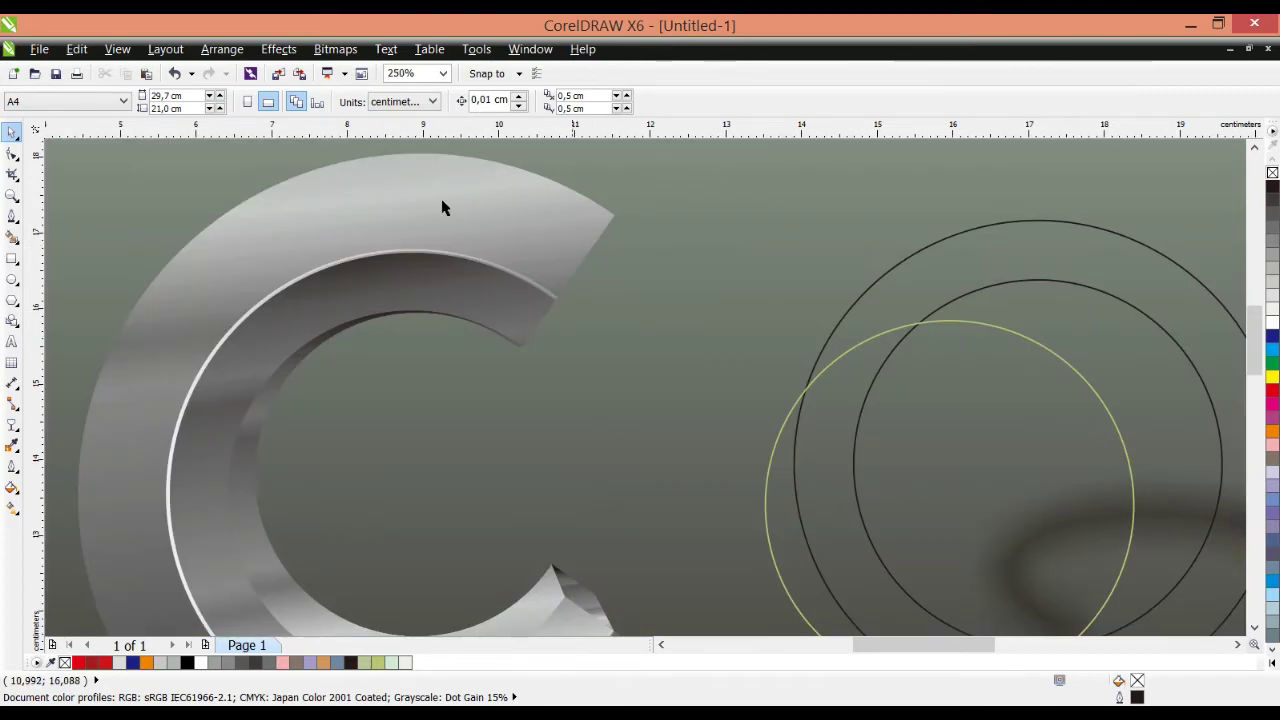
click(437, 191)
click(417, 268)
scroll(434, 214, down, 2)
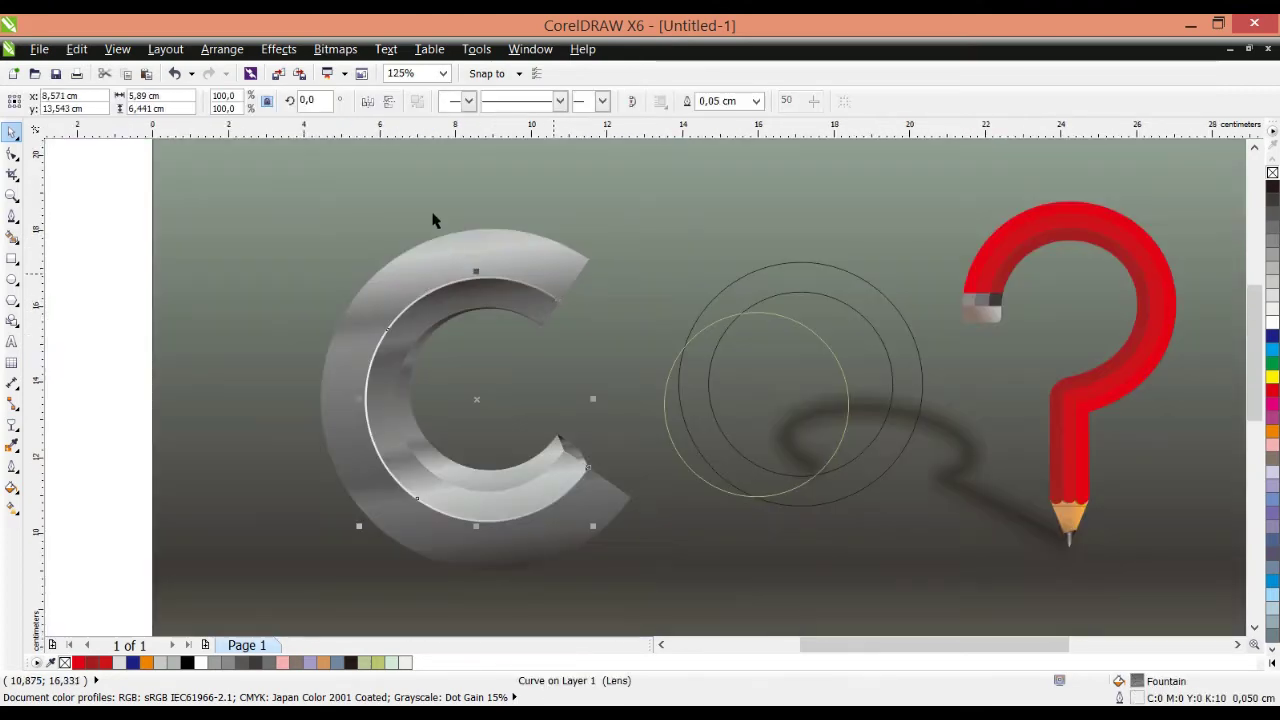
scroll(432, 219, up, 2)
click(12, 258)
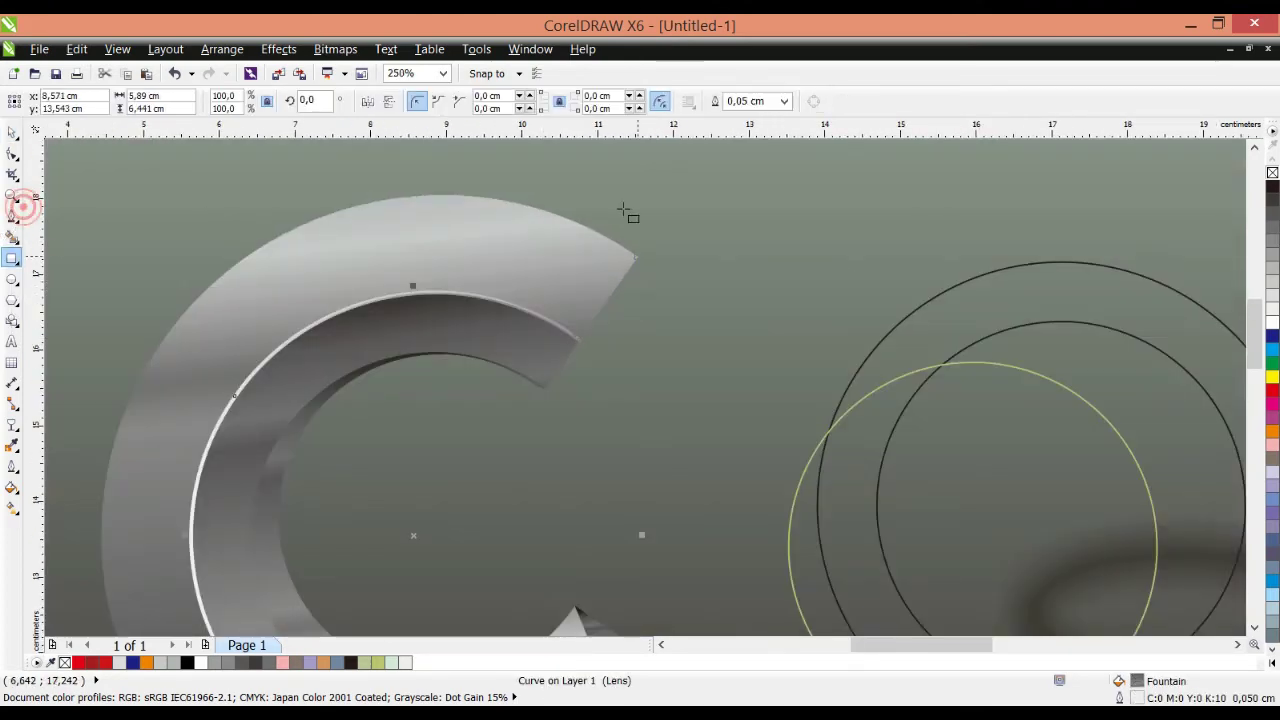
drag(585, 226, 390, 357)
key(ctrl+q)
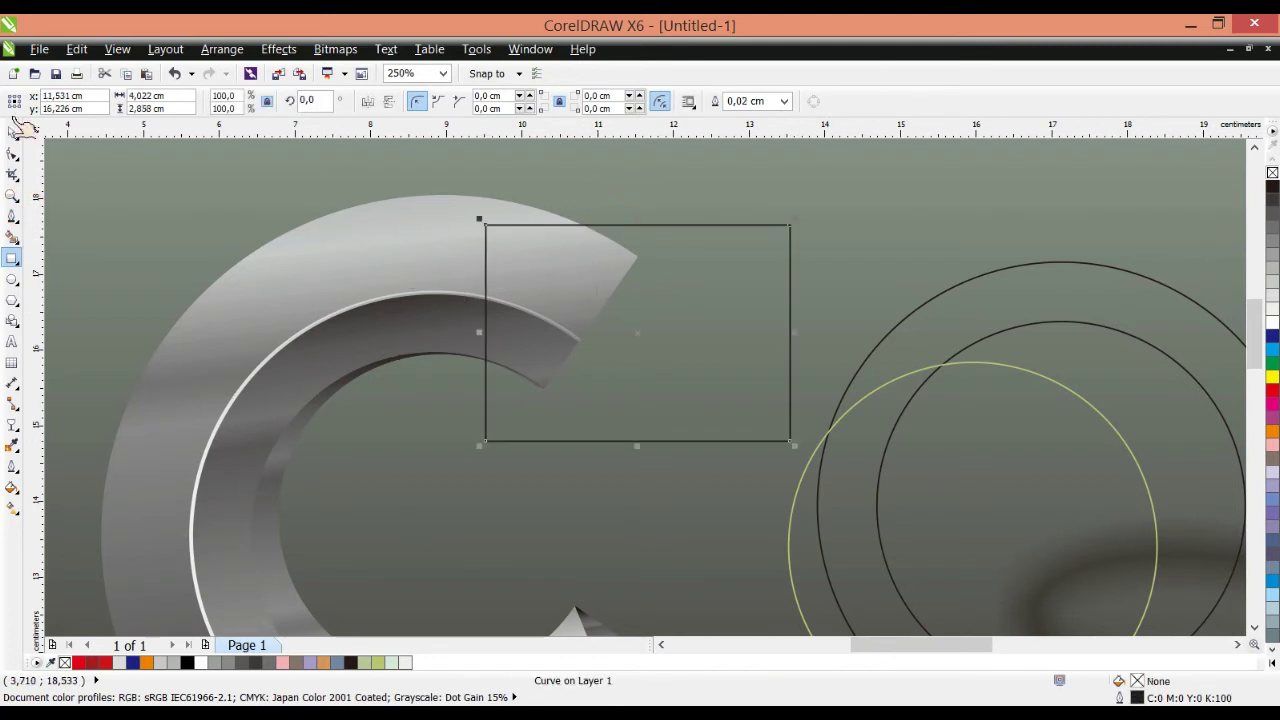
Step: Move the rectangle's two left corners so that its left edge slants across the C's upper end, parallel to the cut
click(12, 154)
drag(485, 225, 610, 194)
drag(485, 441, 470, 427)
drag(610, 194, 618, 209)
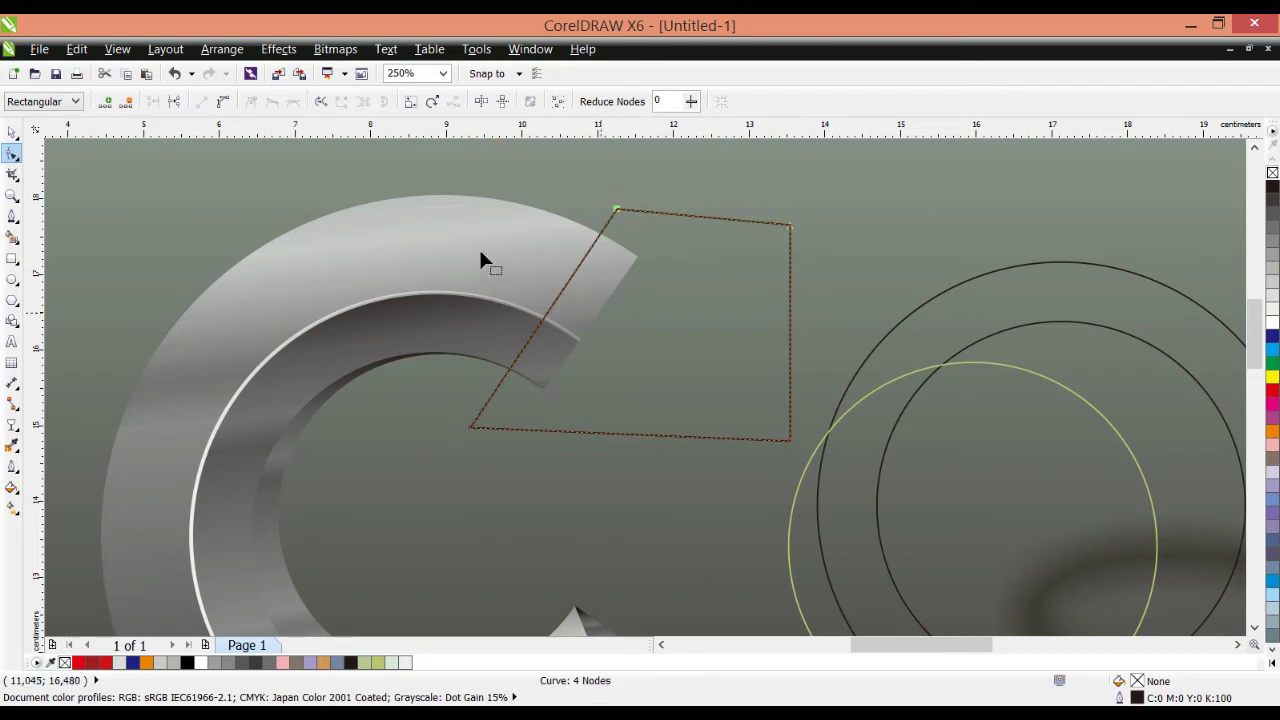
Step: Intersect the slanted quadrilateral with the outer C to create a separate piece at its upper end
click(12, 132)
shift+click(507, 223)
click(557, 101)
Step: Try to intersect the slanted quadrilateral with the extruded inner band
click(653, 268)
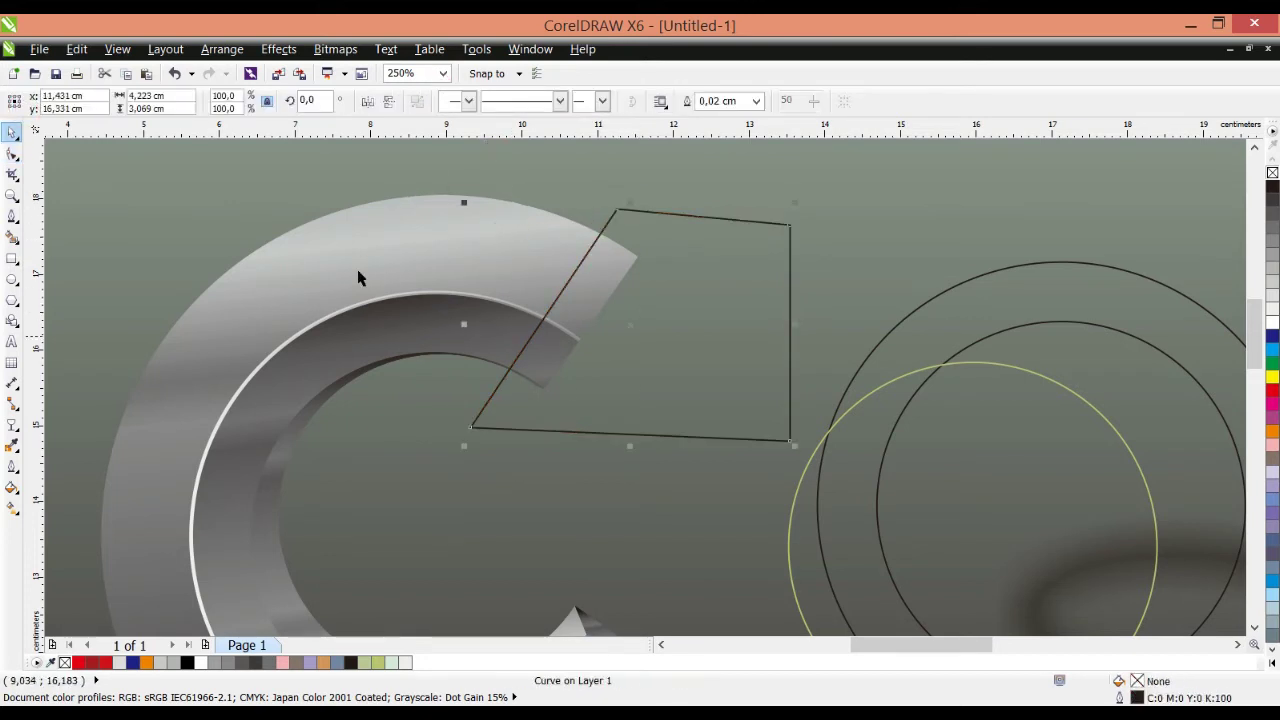
shift+click(438, 337)
click(557, 101)
click(653, 268)
shift+click(523, 308)
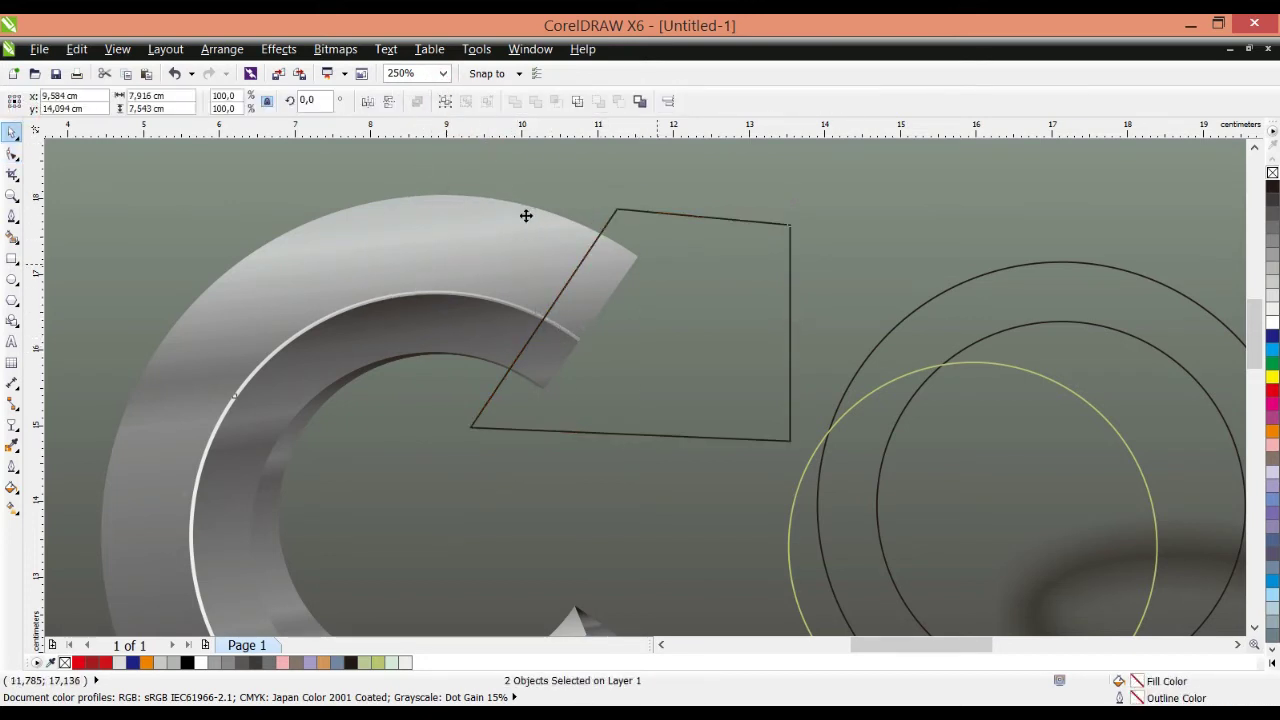
Step: Move the highlight arc about 0.7 cm to the left, off the inner band's edge
key(F3)
scroll(573, 534, up, 1)
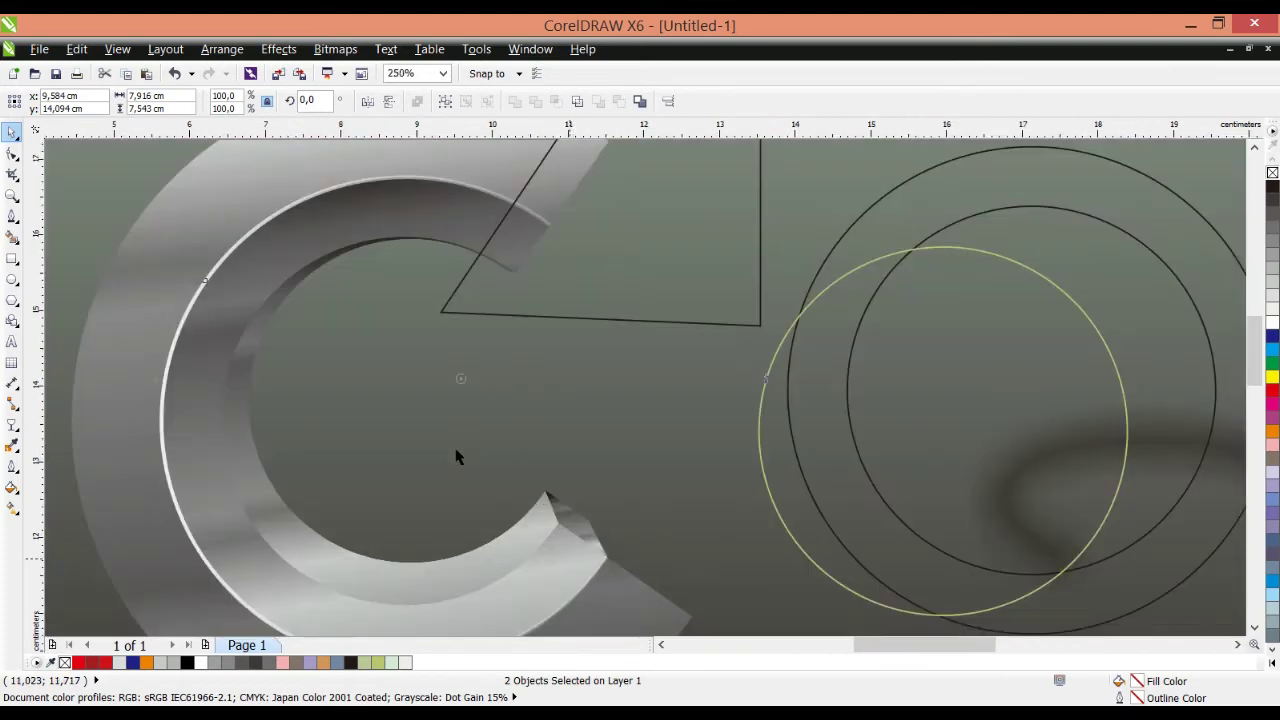
click(570, 559)
drag(570, 559, 514, 569)
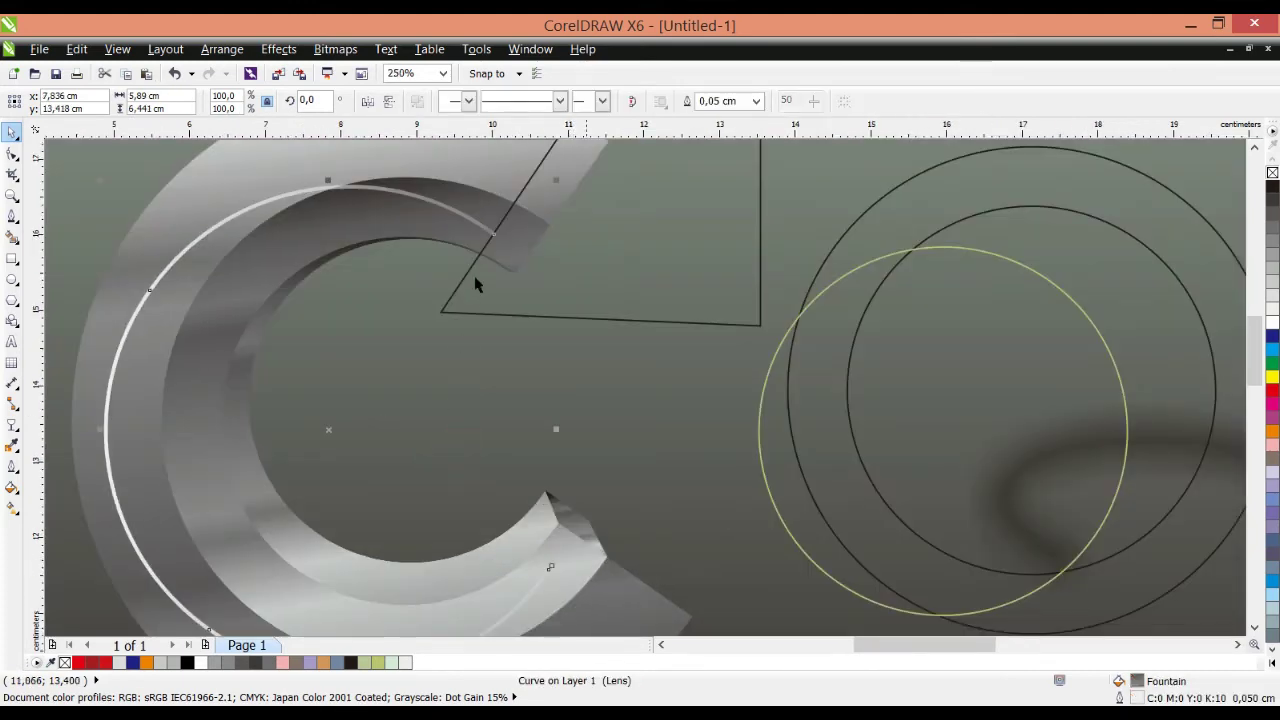
Step: Break the inner band's extrude group apart
key(F3)
click(486, 286)
scroll(485, 286, up, 1)
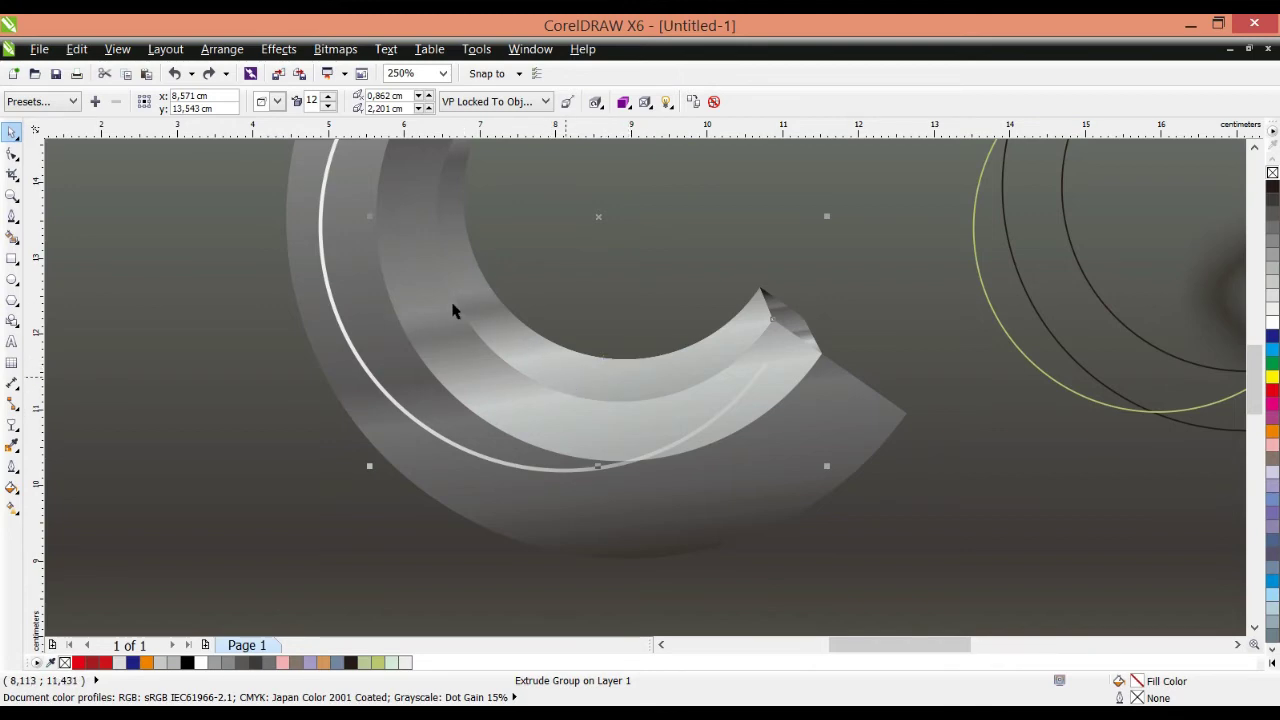
key(F3)
scroll(457, 300, up, 1)
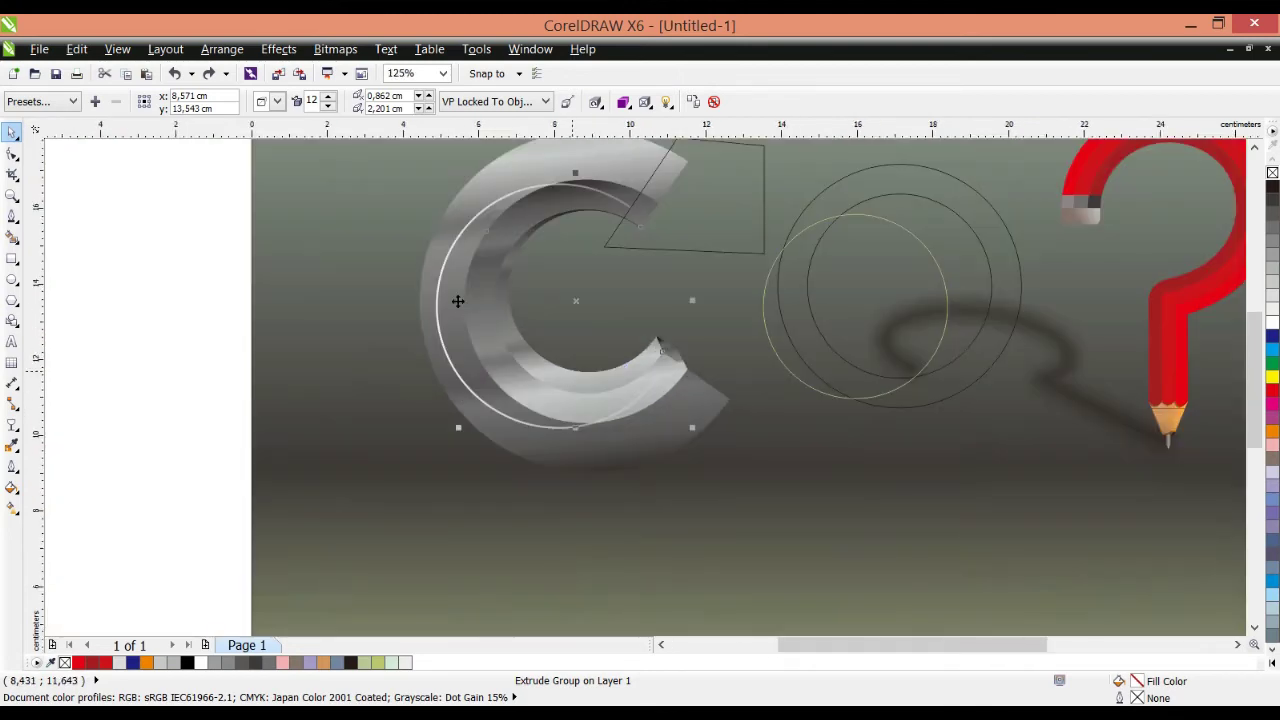
key(ctrl+k)
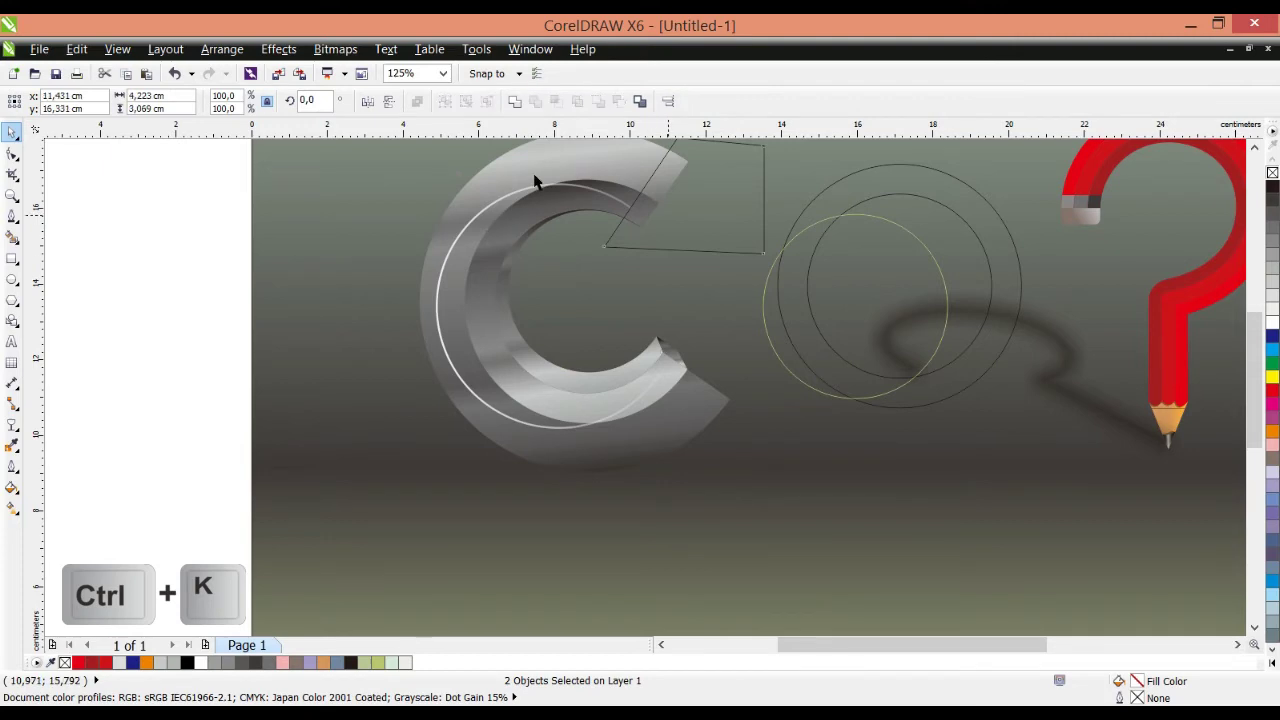
Step: Intersect the band's front face with the slanted quadrilateral, and delete the quadrilateral
shift+click(629, 198)
click(557, 101)
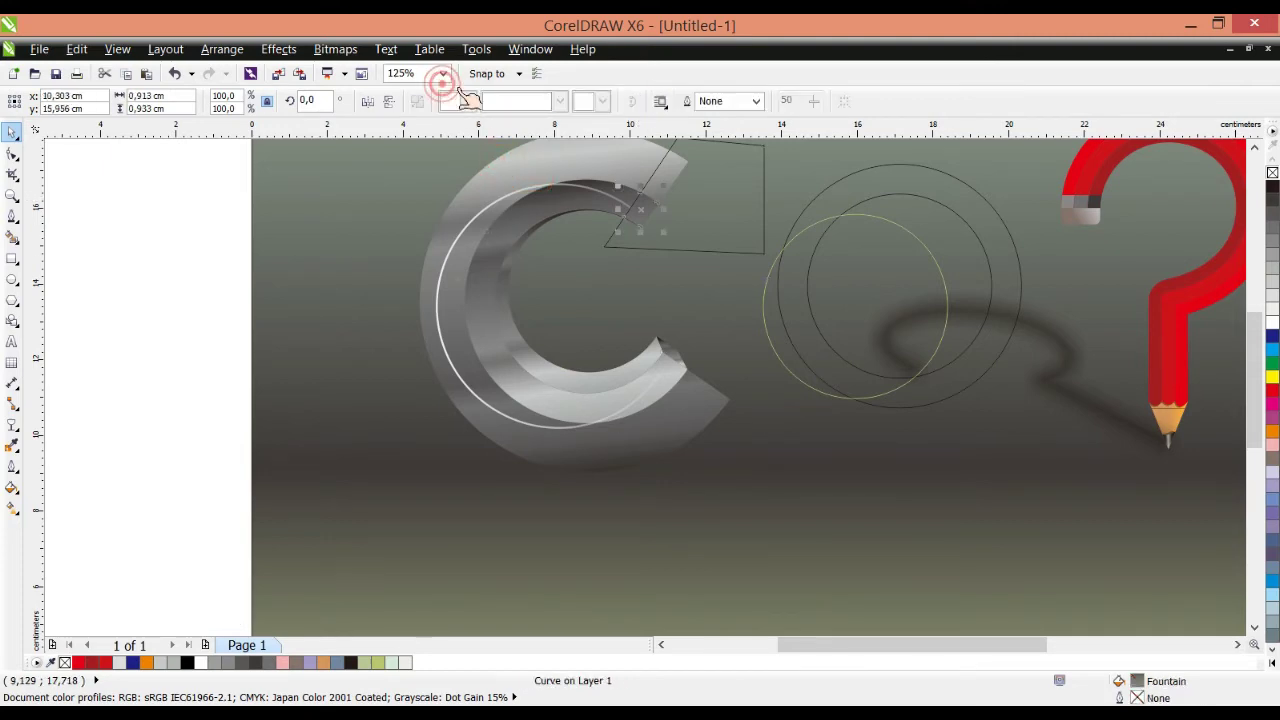
click(714, 184)
key(Delete)
Step: Move the highlight arc back onto the outer edge of the inner band
scroll(662, 157, up, 2)
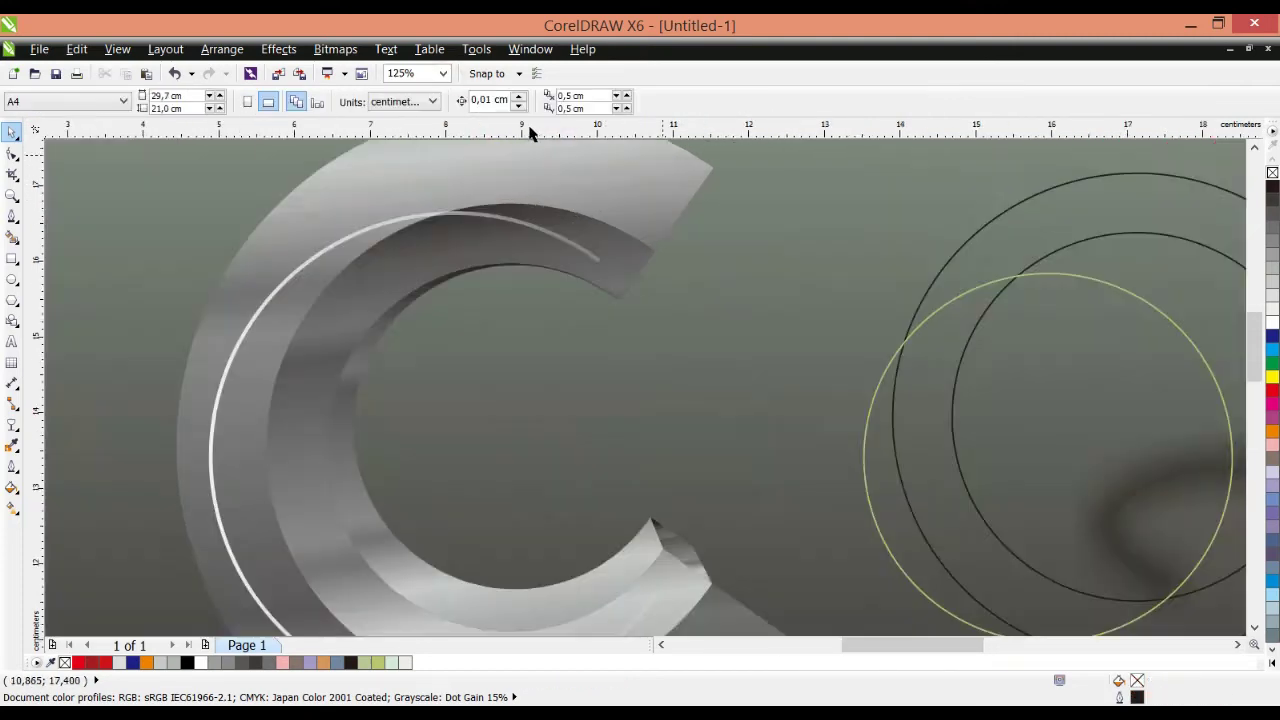
click(418, 290)
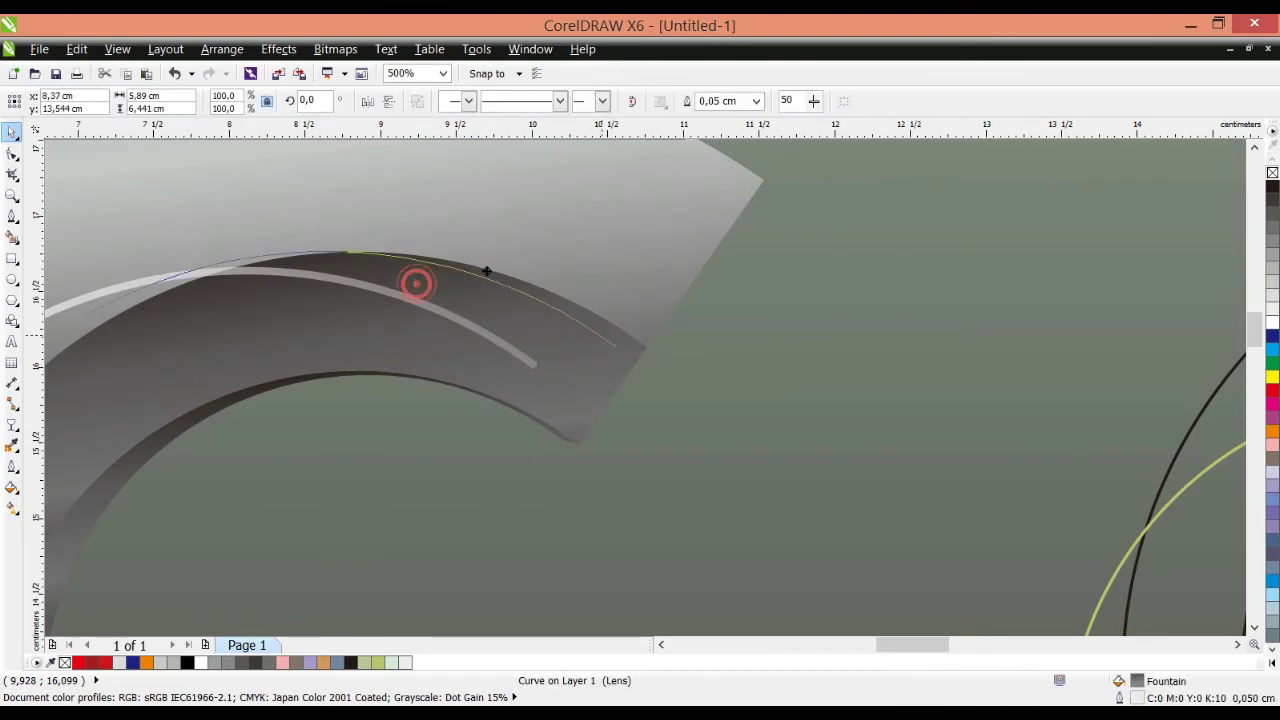
scroll(540, 272, down, 1)
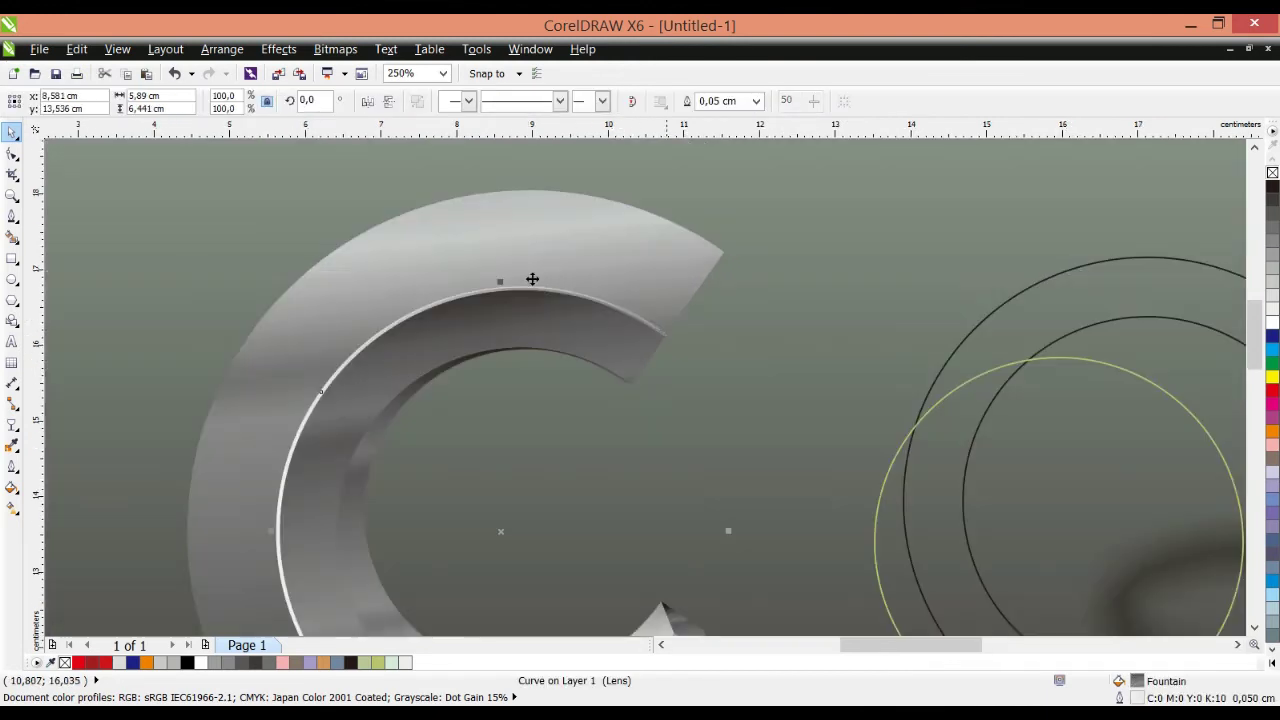
Step: Fill the intersected end piece of the outer C with 50% black, trying blue and other greys first
click(562, 222)
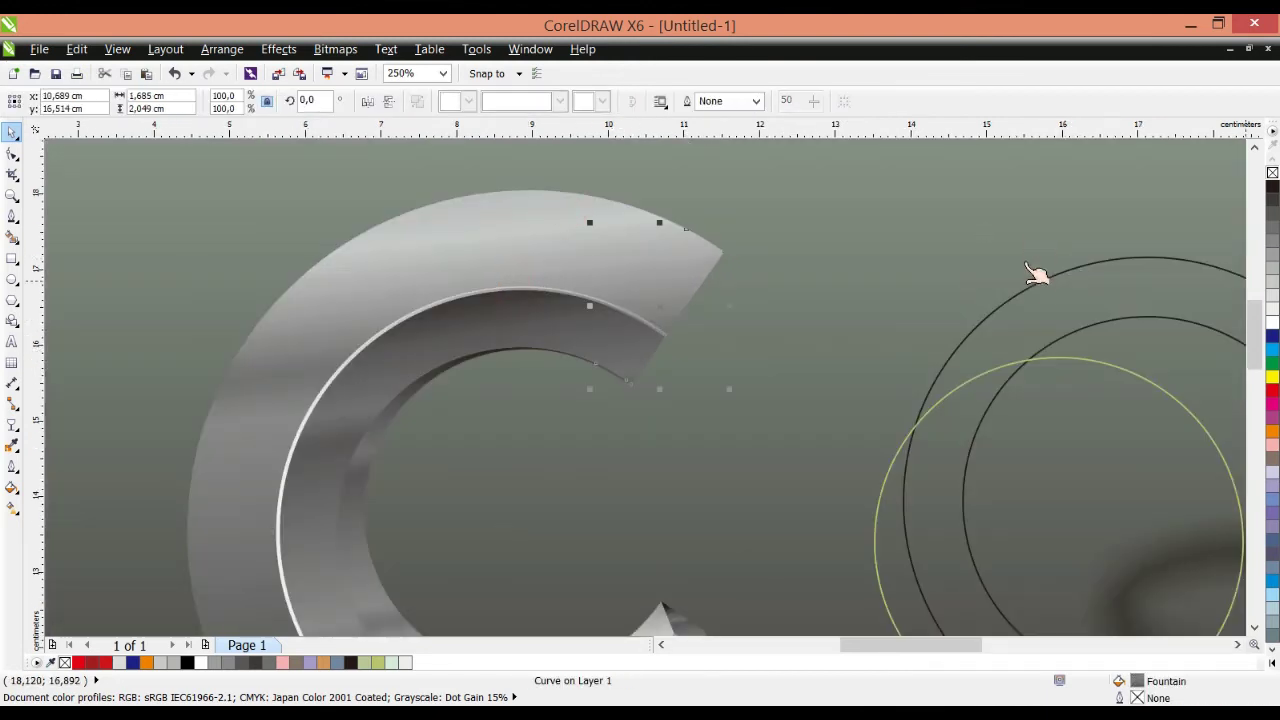
click(1272, 336)
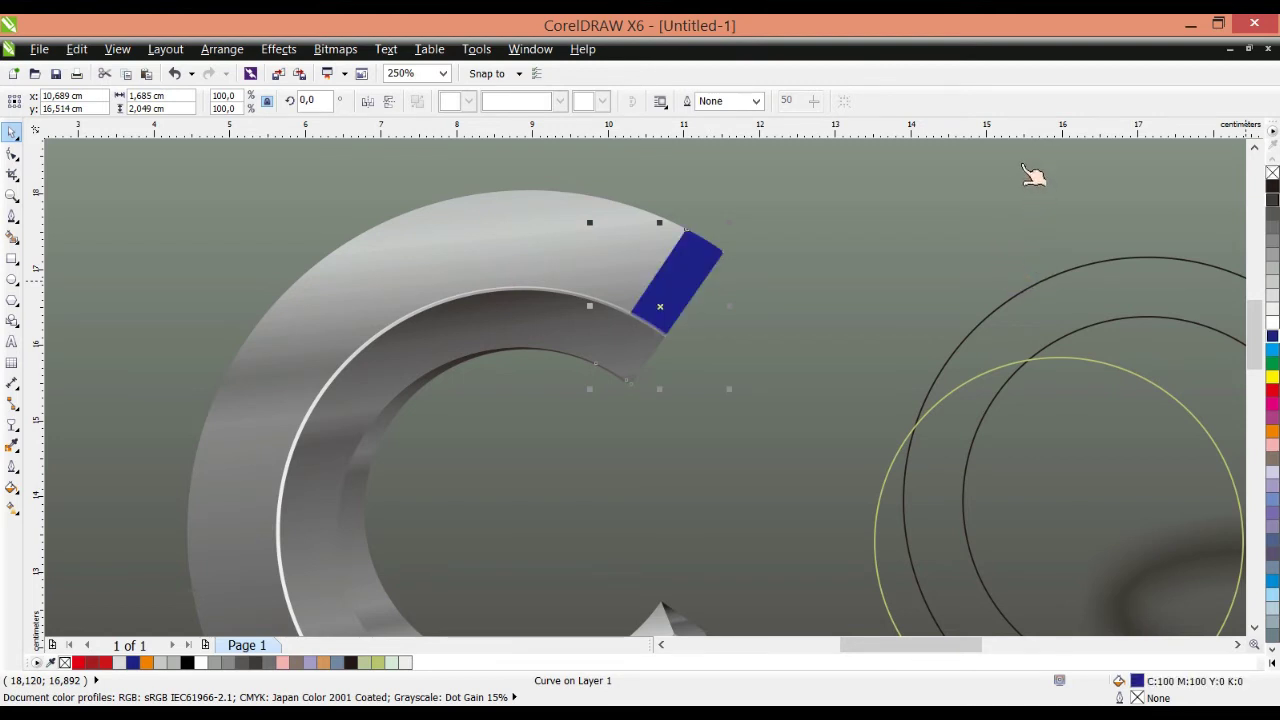
click(1272, 200)
click(1272, 213)
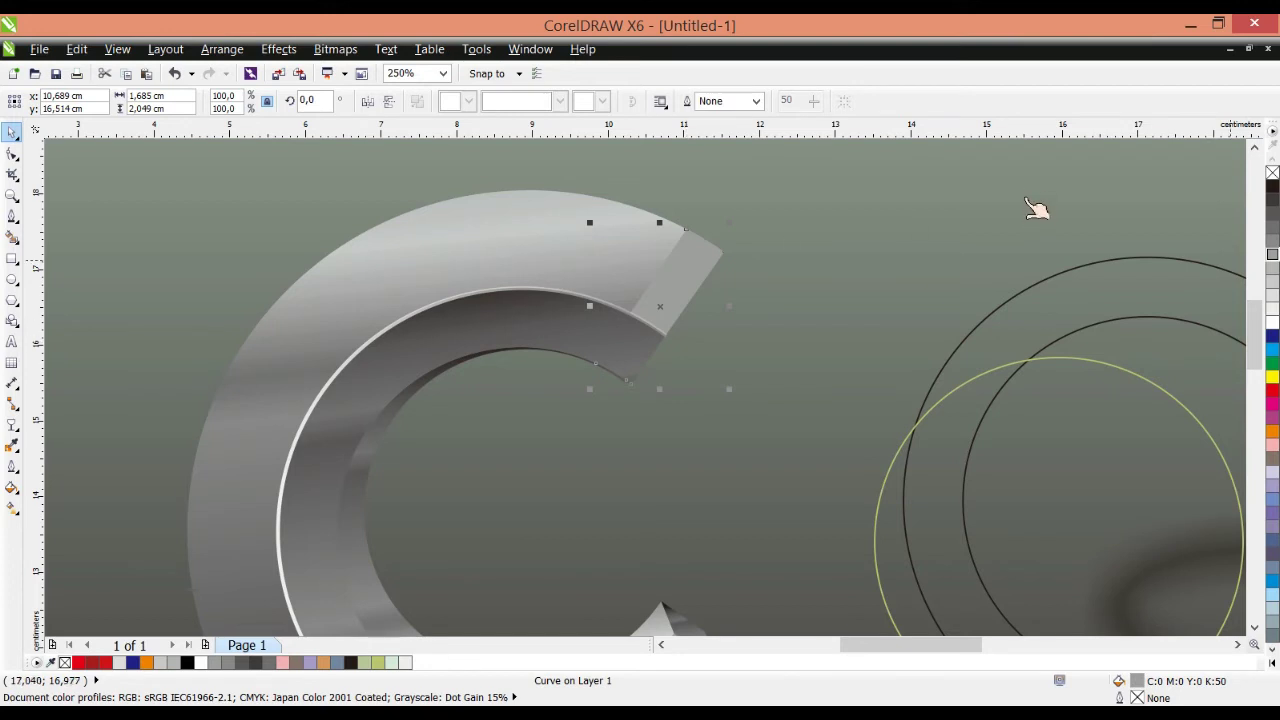
click(1272, 281)
click(1272, 268)
click(1272, 228)
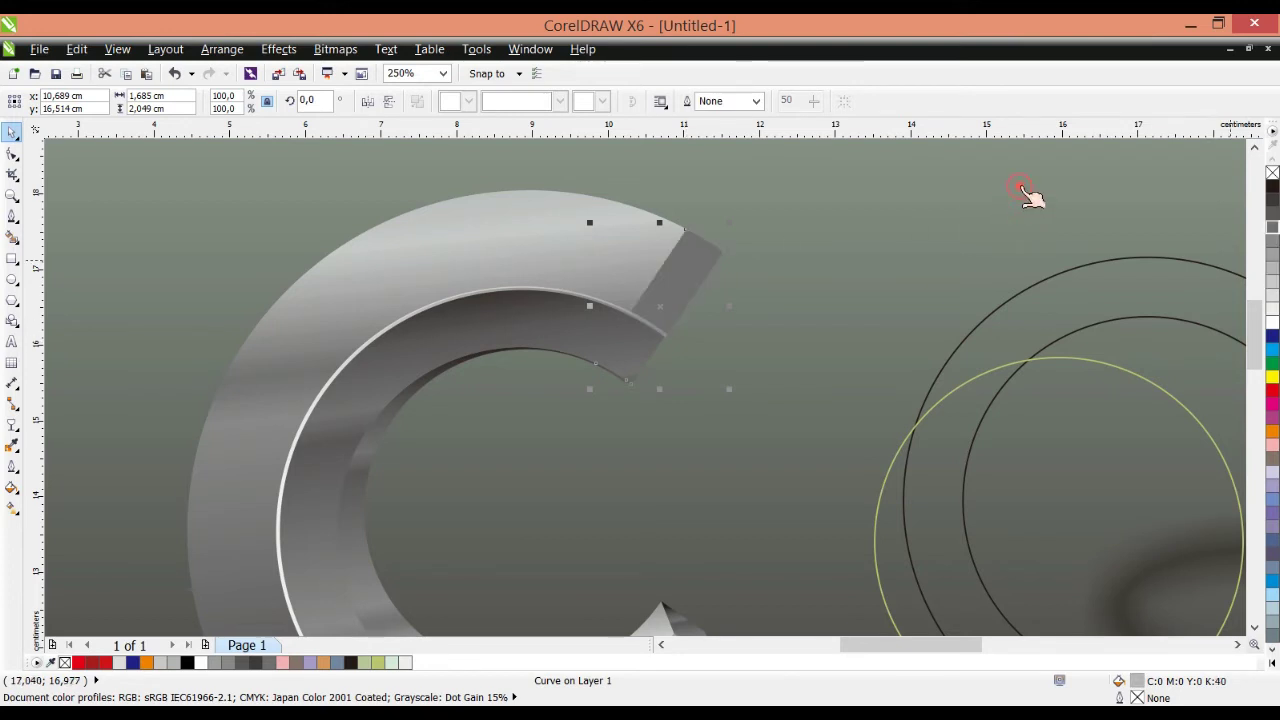
click(1020, 190)
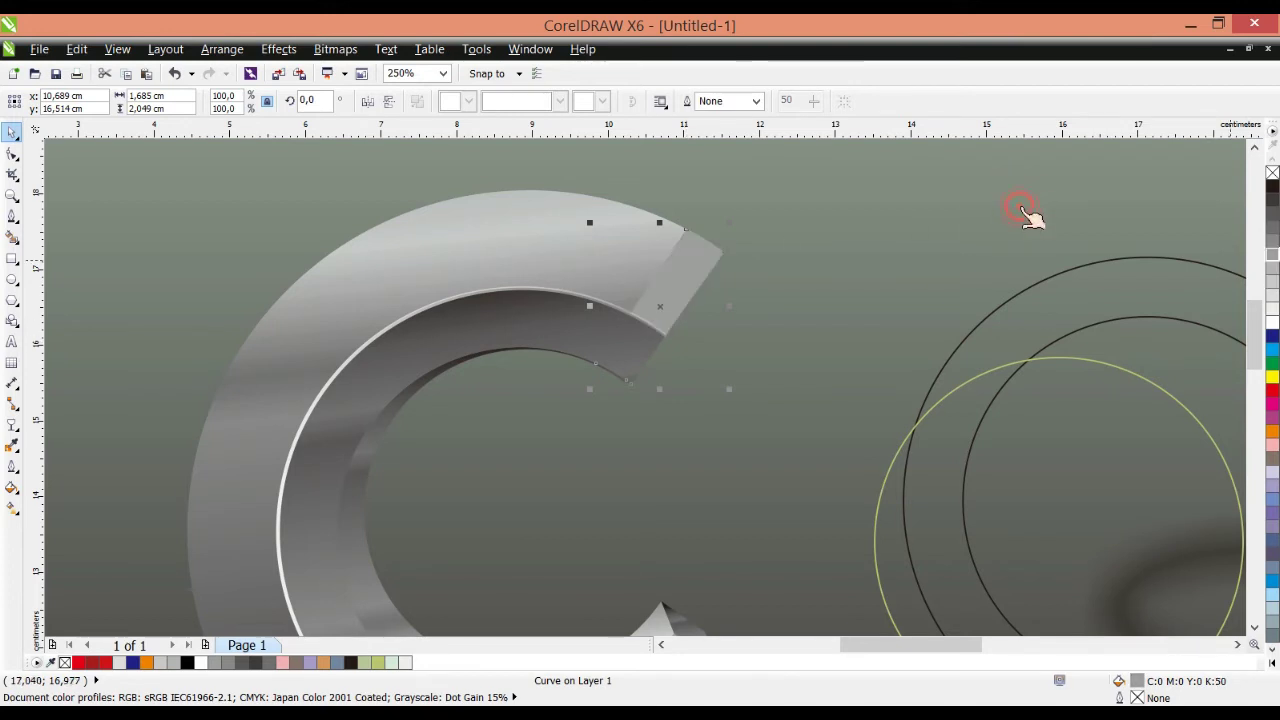
Step: Fill the intersected end piece of the inner band with 80% black
click(507, 291)
click(526, 279)
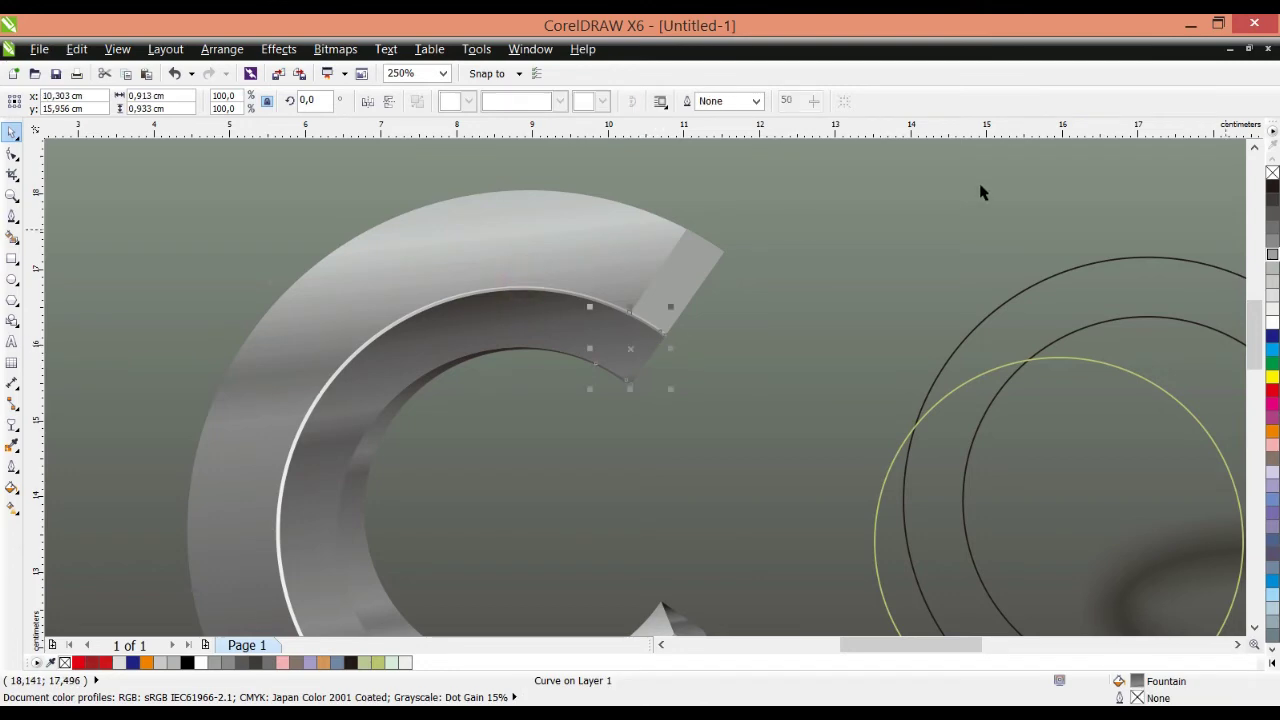
scroll(420, 255, down, 5)
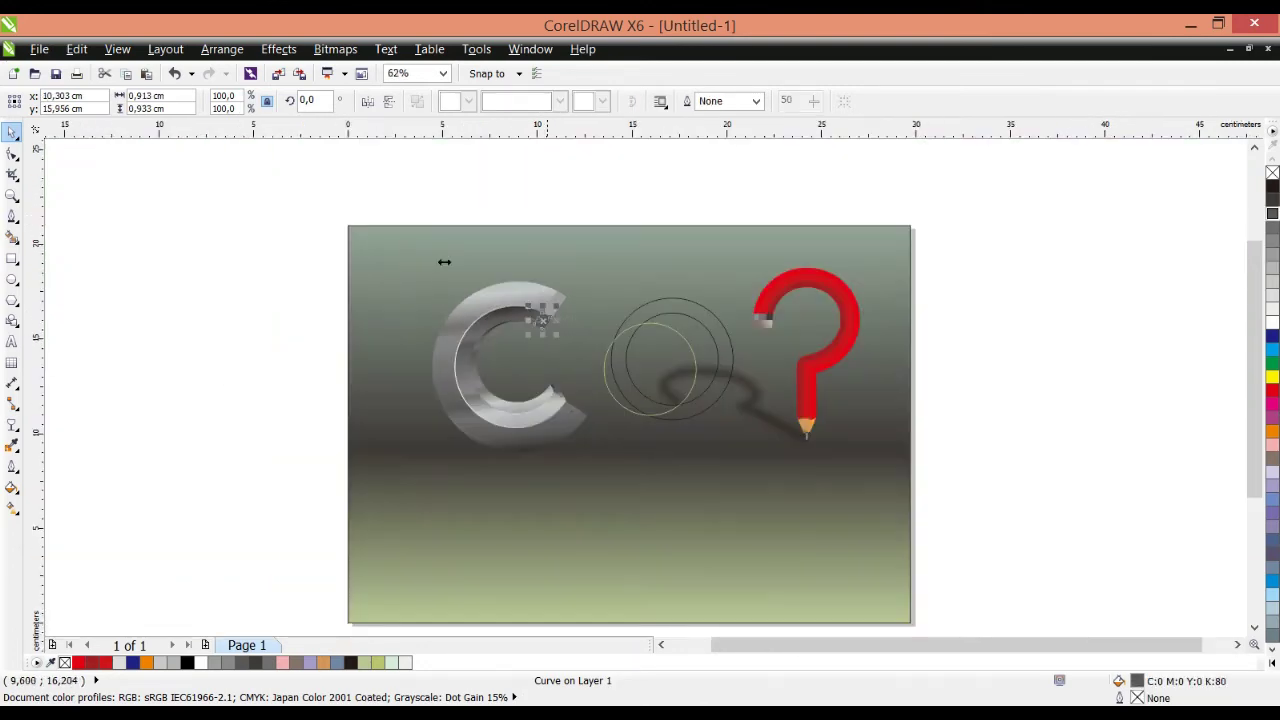
Step: Draw a rectangle about 1.45 by 1.67 cm beside the C's upper end and round its corners to about 0.2 cm
scroll(443, 266, up, 5)
click(518, 215)
scroll(519, 217, down, 1)
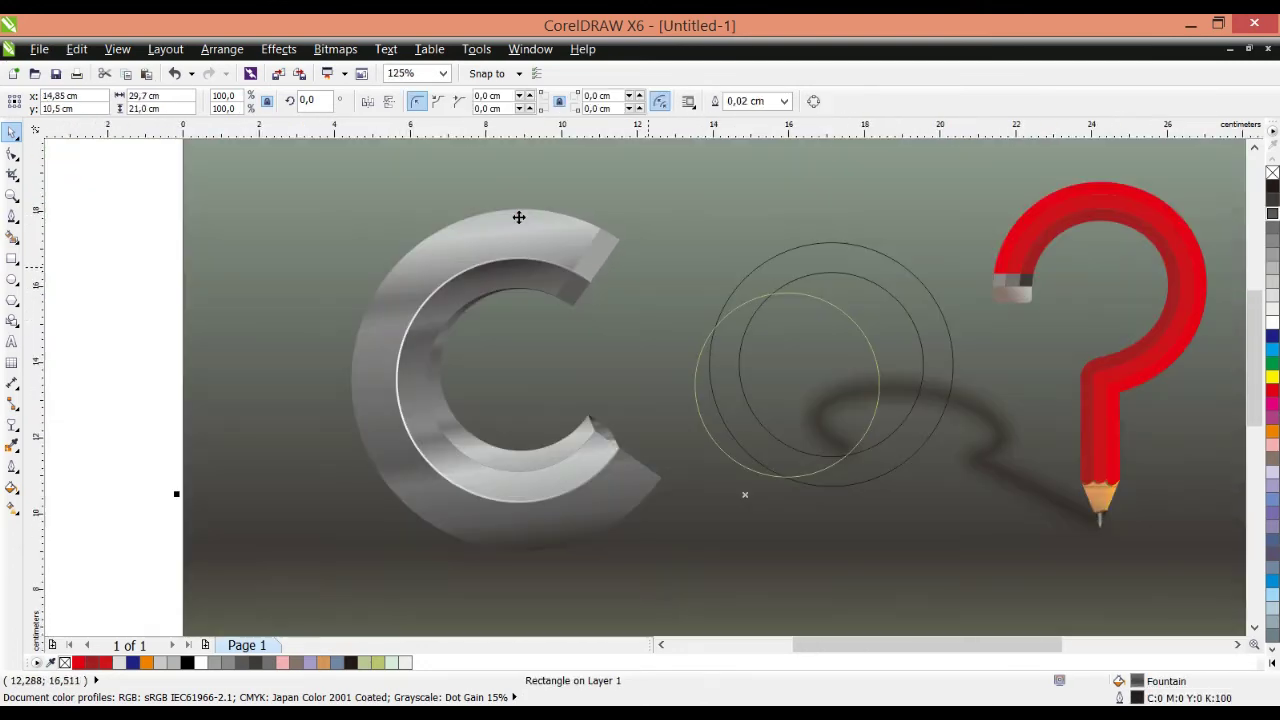
scroll(494, 201, up, 2)
click(12, 258)
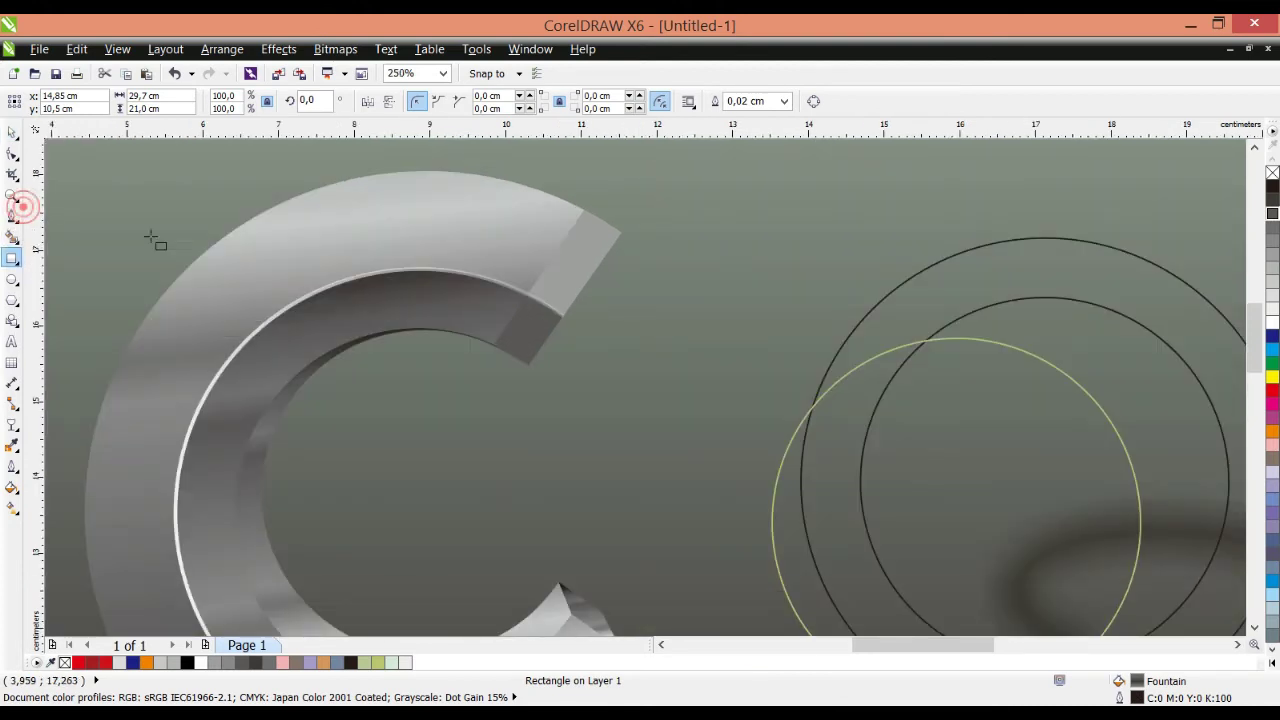
drag(517, 377, 627, 502)
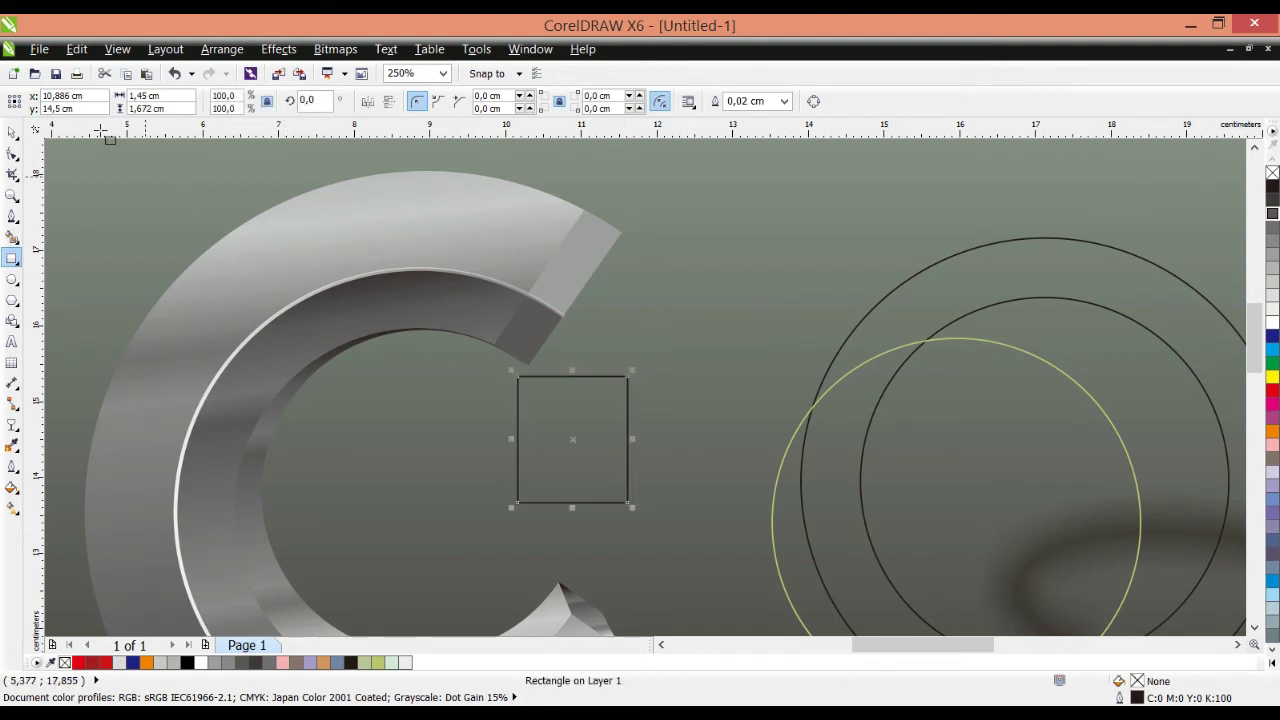
click(12, 153)
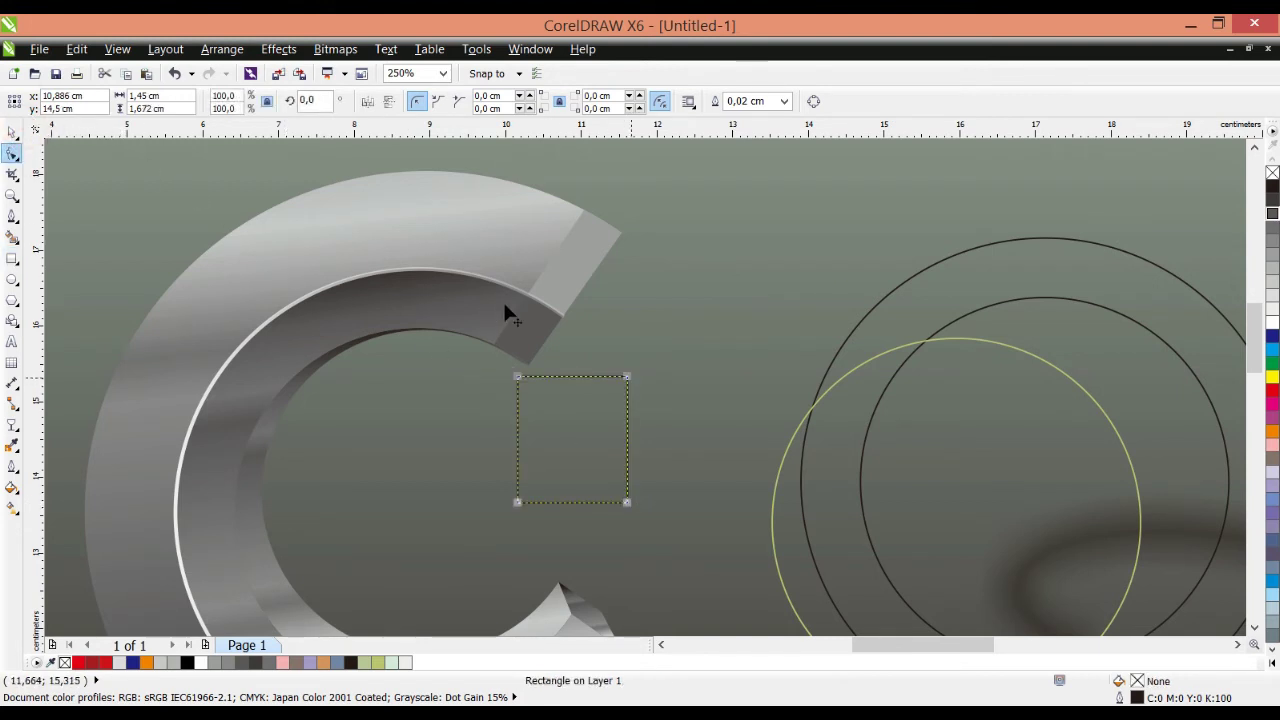
mouse_move(627, 377)
mouse_down()
mouse_move(602, 372)
mouse_move(612, 376)
mouse_up()
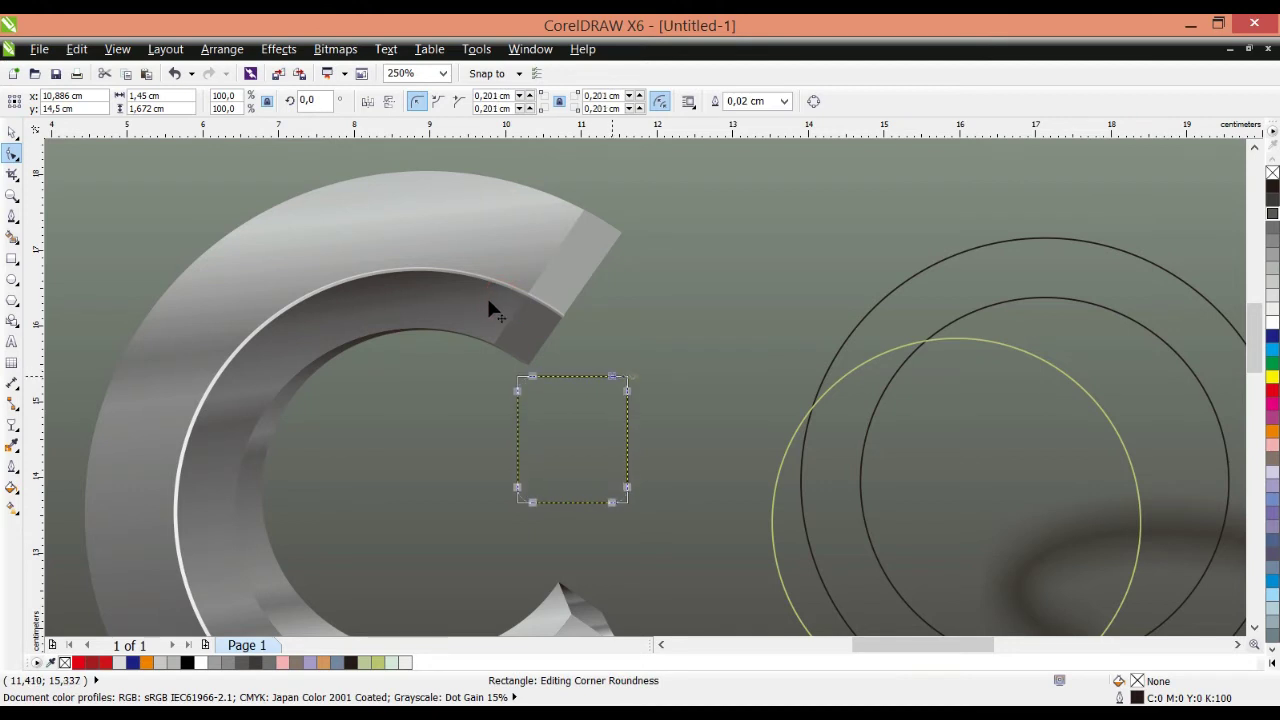
Step: Move the rounded rectangle over the C's upper end, rotate it to about 330° and enlarge it to about 125%
click(12, 131)
drag(446, 310, 487, 231)
click(486, 230)
drag(546, 218, 573, 200)
click(542, 255)
drag(508, 251, 487, 225)
scroll(464, 268, up, 1)
drag(339, 378, 326, 392)
scroll(519, 267, down, 1)
drag(544, 234, 530, 224)
click(530, 224)
scroll(531, 223, up, 1)
mouse_move(592, 419)
mouse_down()
mouse_move(603, 405)
mouse_move(589, 417)
mouse_up()
scroll(577, 343, down, 3)
Step: Fine-tune the rounded rectangle's position, size and angle so its long sides run parallel to the upper end's cut and its width matches the C
scroll(561, 397, up, 4)
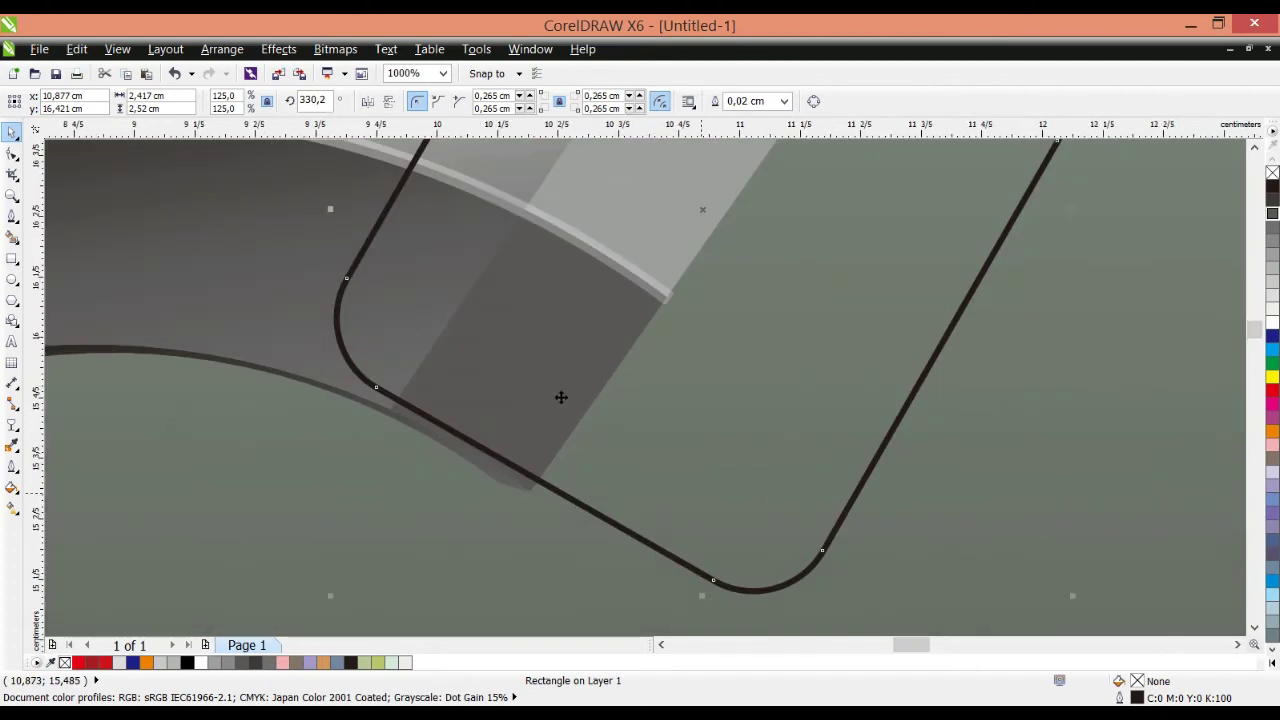
scroll(561, 397, down, 1)
drag(414, 433, 411, 436)
scroll(551, 377, down, 1)
scroll(574, 389, up, 1)
click(571, 394)
drag(694, 427, 677, 429)
drag(593, 379, 586, 377)
scroll(586, 377, down, 1)
Step: Draw a closed Bezier shape along the upper end's cut edge, covering the part of the rounded rectangle that overlaps the C
click(12, 216)
click(580, 293)
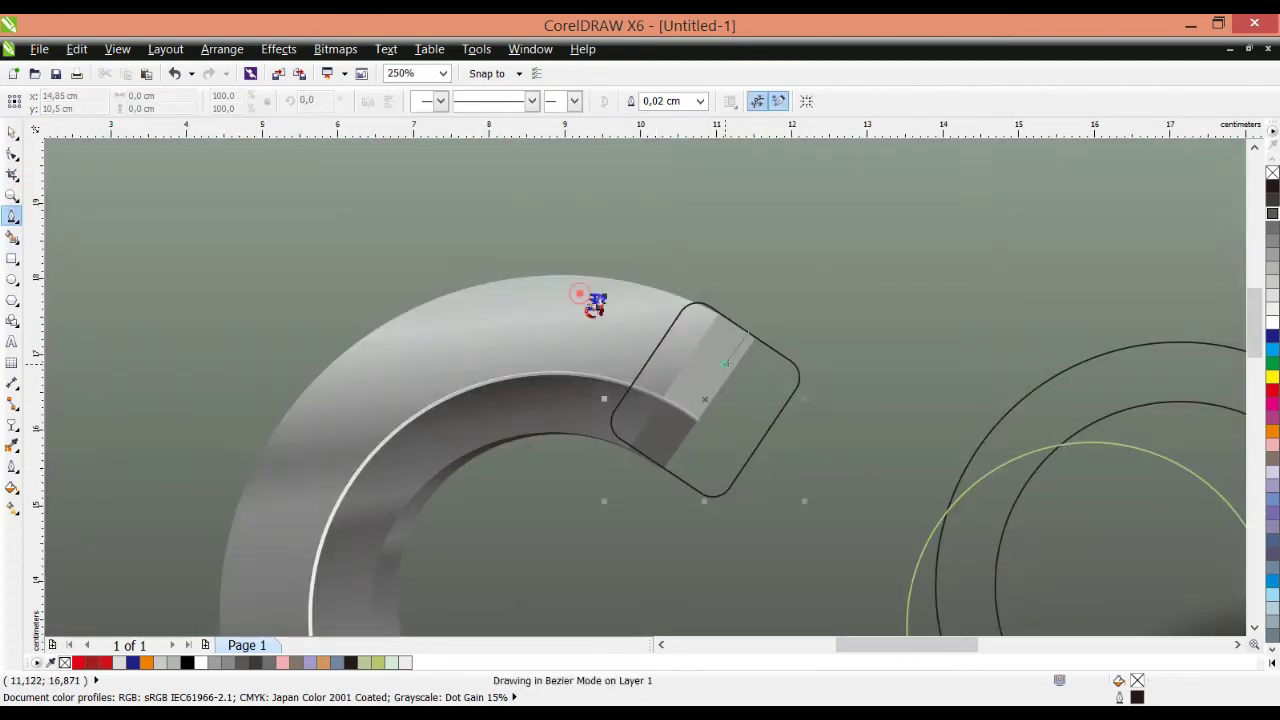
click(548, 338)
click(521, 382)
click(451, 392)
click(527, 190)
click(630, 234)
Step: Trim the rounded rectangle to the part beyond the C's upper end and fill it with pink (C:0 M:40 Y:20 K:0)
click(12, 131)
shift+click(631, 310)
click(430, 88)
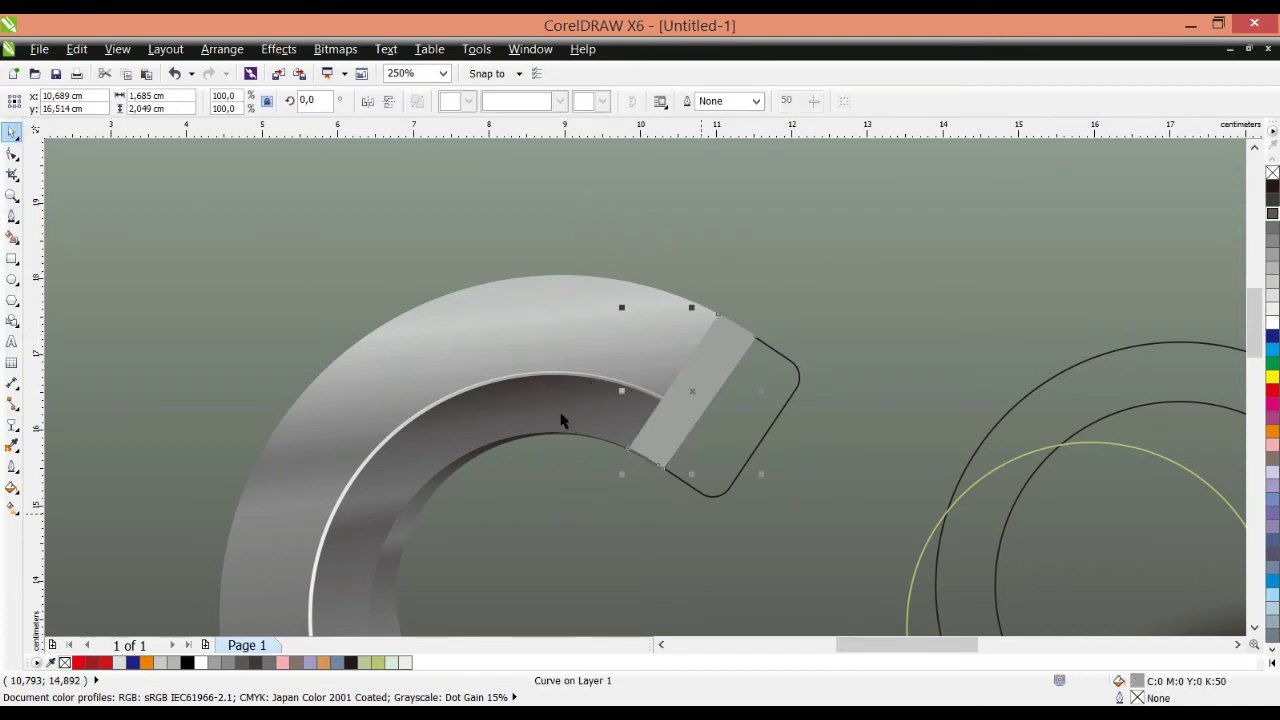
key(ctrl+Page_Down)
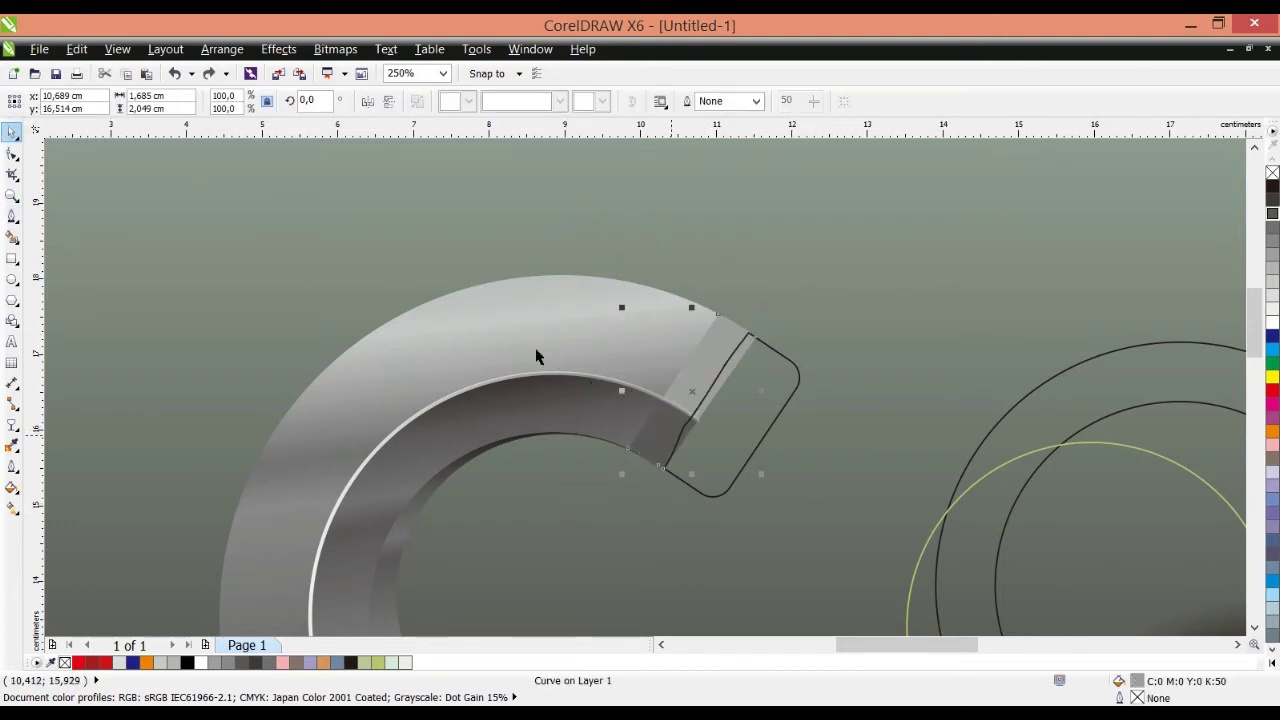
click(515, 370)
shift+click(577, 263)
key(shift+Page_Up)
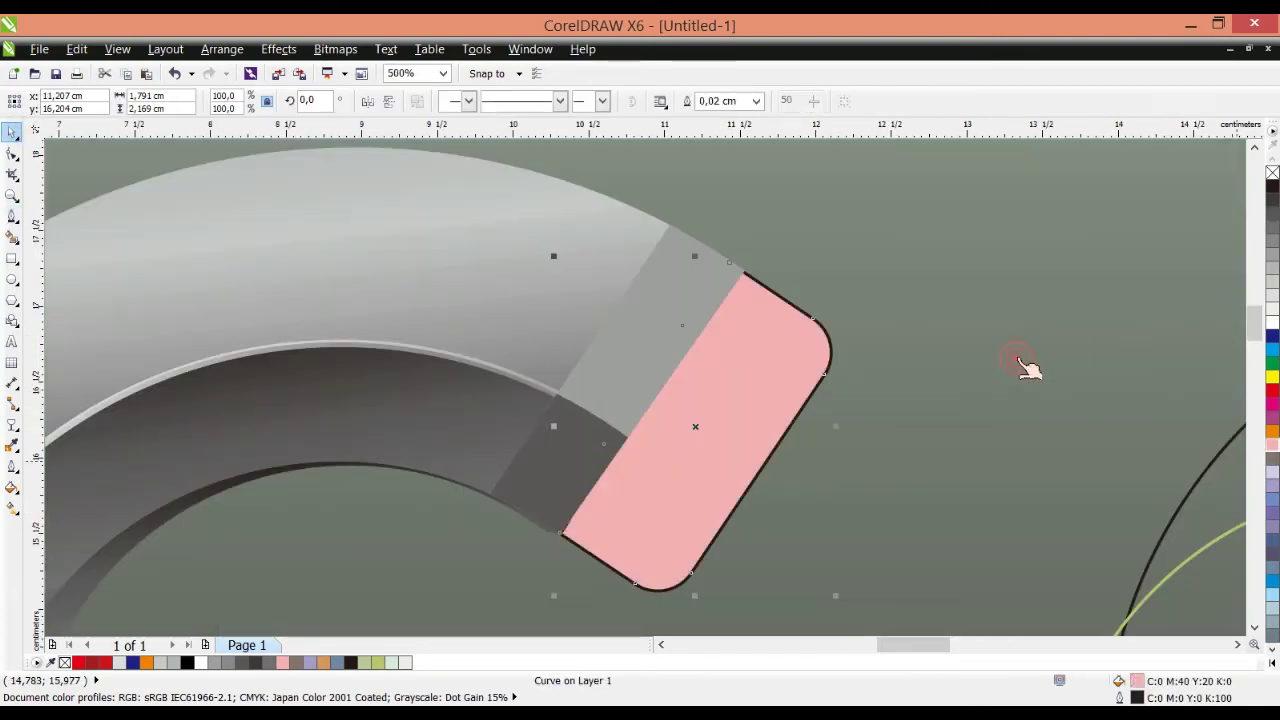
Step: Remove the pink cap's outline and adjust the nodes where its lower corner meets the dark end piece
key(F10)
scroll(594, 211, up, 5)
scroll(661, 192, down, 3)
scroll(557, 450, up, 3)
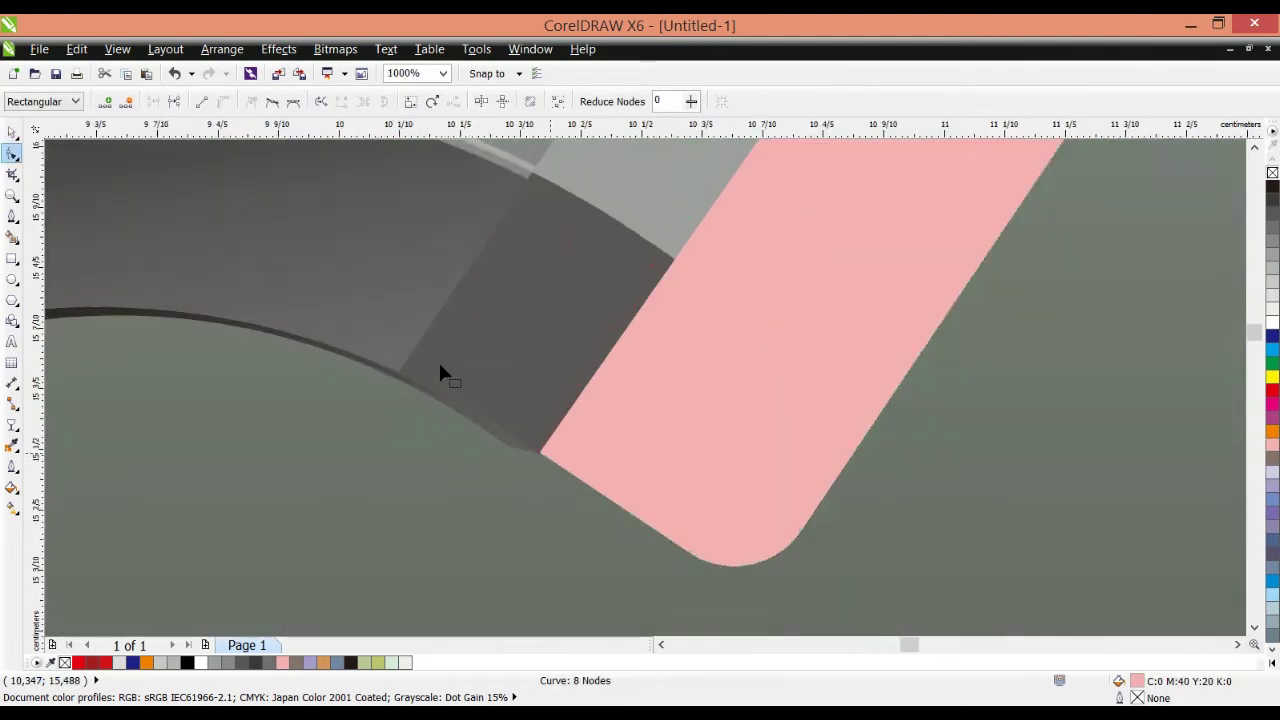
drag(516, 430, 502, 450)
scroll(502, 425, down, 3)
Step: Apply a linear gradient across the pink cap, starting in pink at the cut edge and ending in grey at the outer edge
click(13, 509)
click(87, 509)
drag(752, 375, 690, 368)
drag(570, 326, 583, 304)
drag(638, 337, 677, 360)
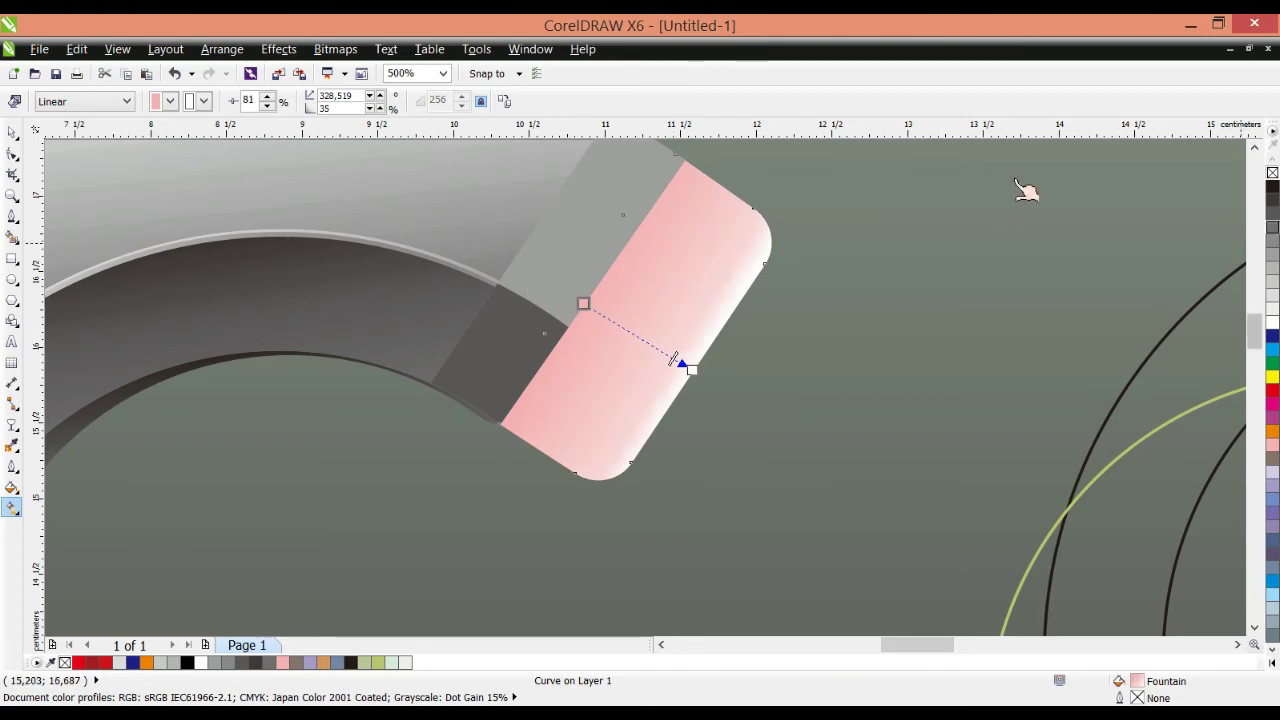
drag(1272, 213, 682, 364)
Step: Delete the leftover construction circles between the C and the question mark
click(12, 132)
scroll(803, 301, down, 2)
click(655, 310)
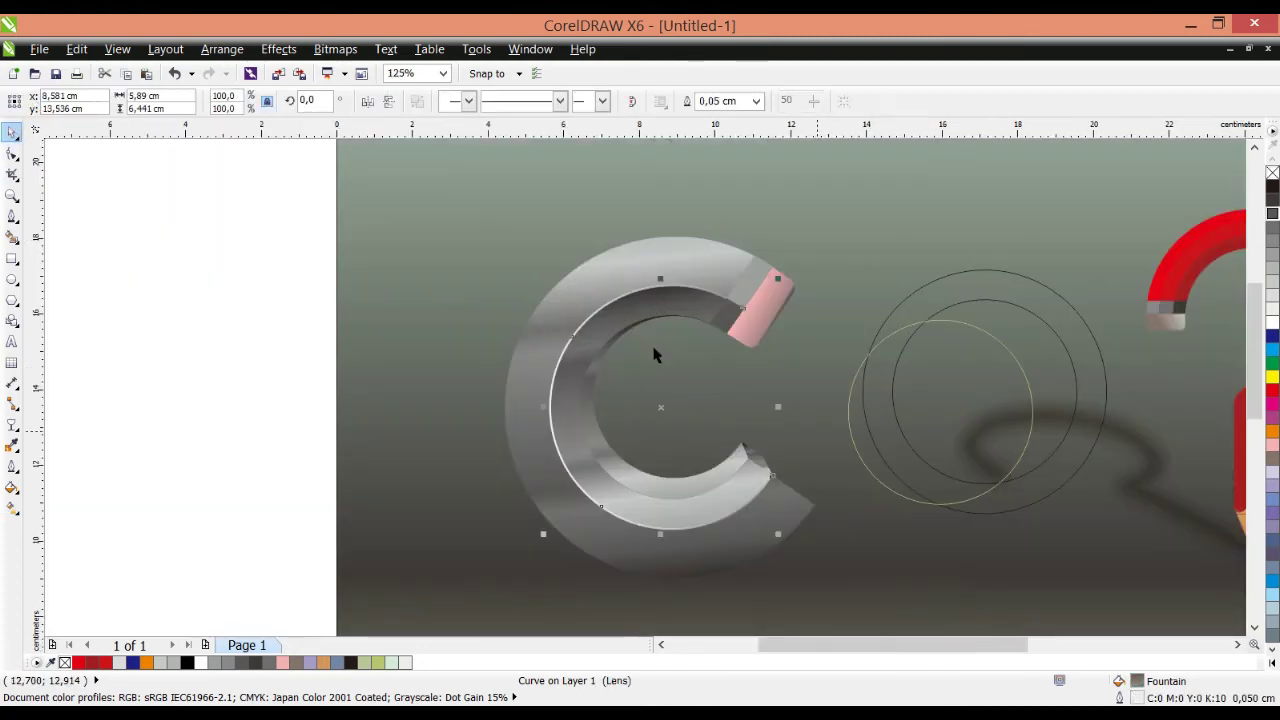
scroll(806, 522, up, 1)
scroll(775, 342, down, 2)
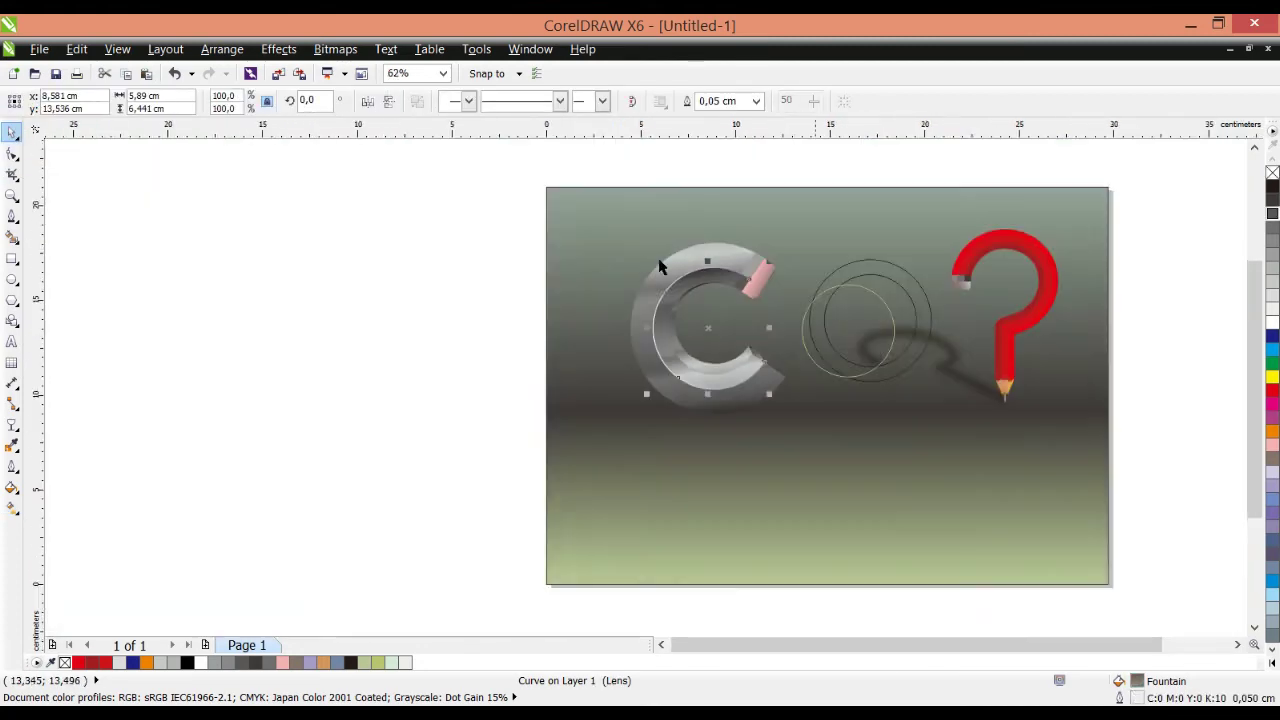
drag(945, 248, 789, 398)
key(Delete)
scroll(681, 340, up, 1)
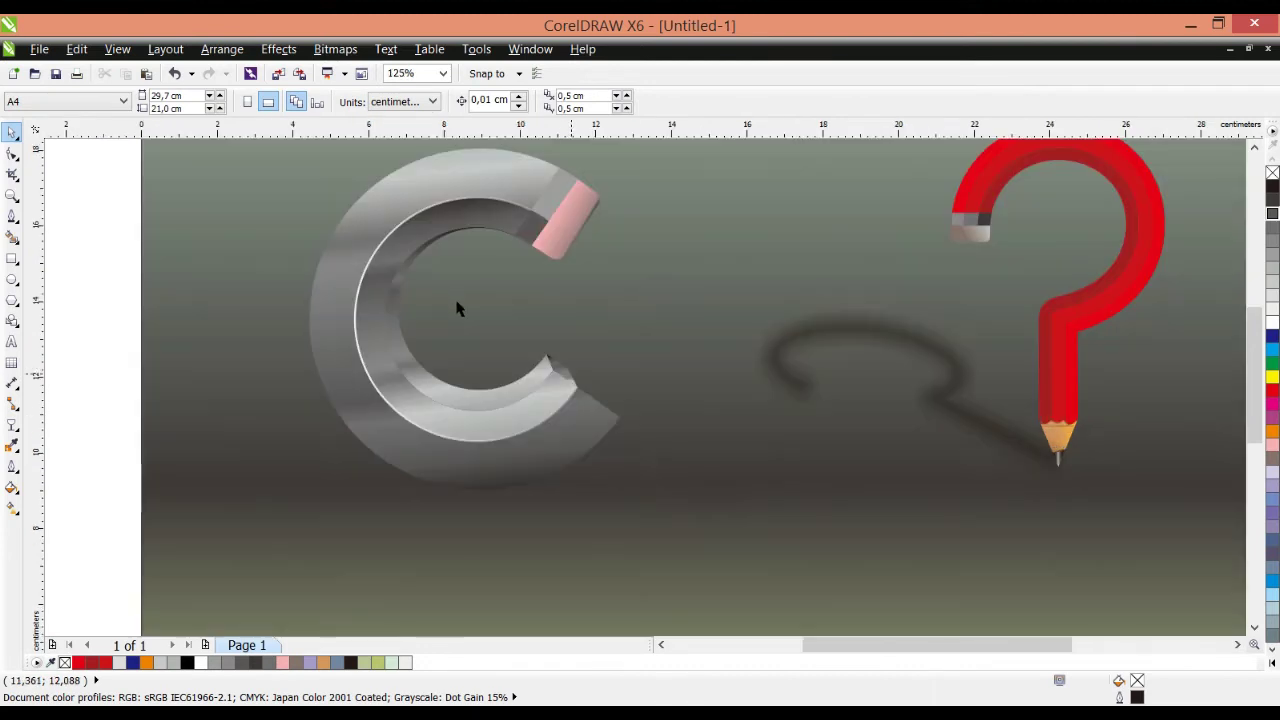
Step: Draw a closed five-node pencil tip outline about 2.7 by 2.9 cm, following the corners of the C's lower end
scroll(456, 308, up, 1)
click(12, 215)
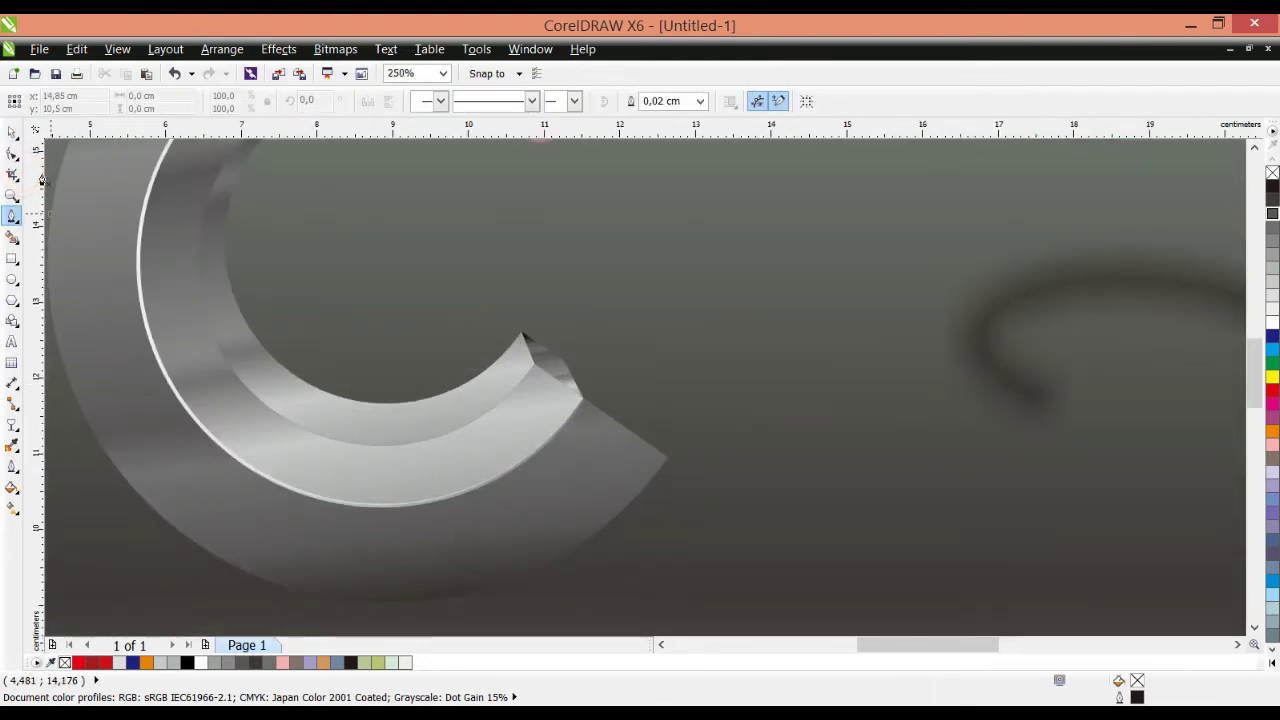
click(428, 301)
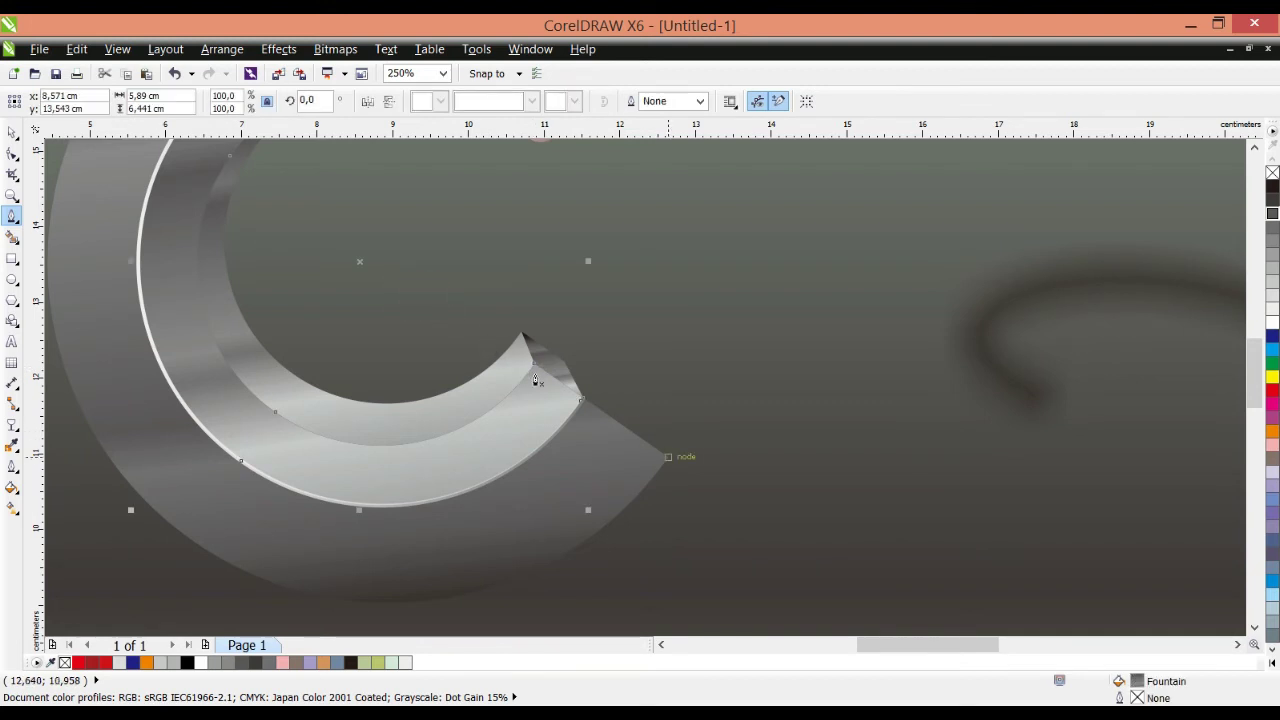
click(668, 457)
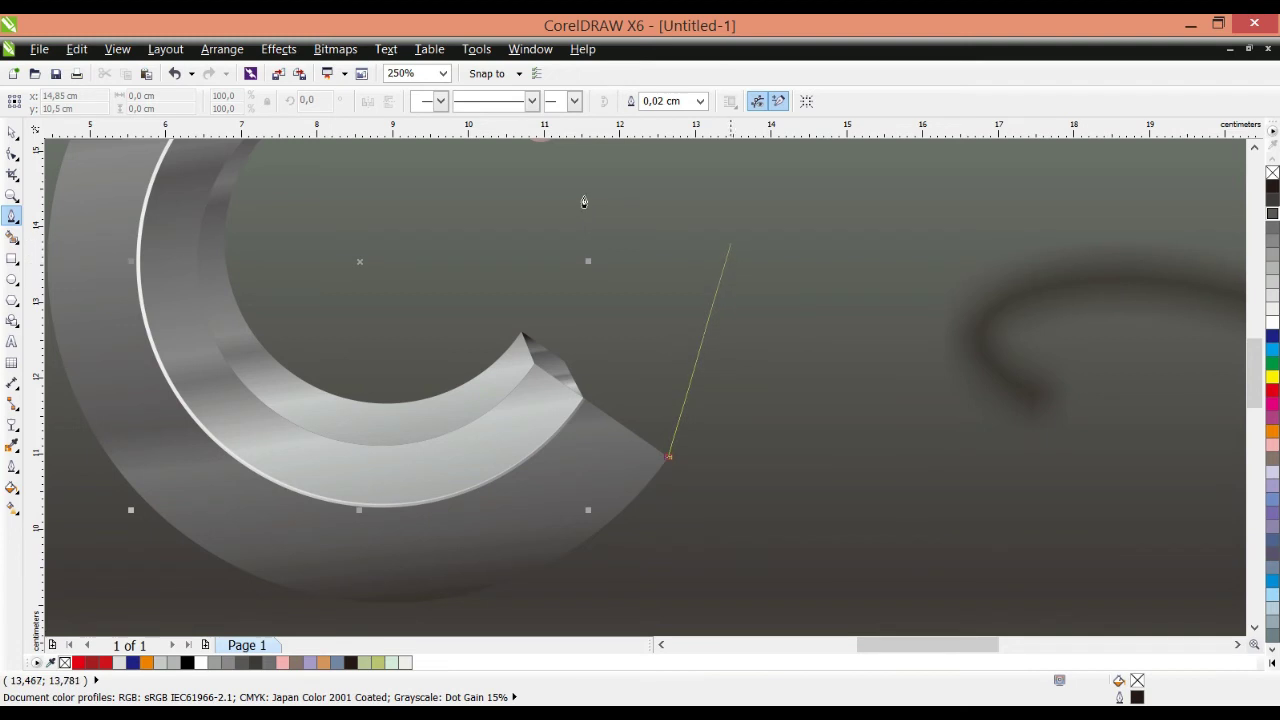
click(581, 196)
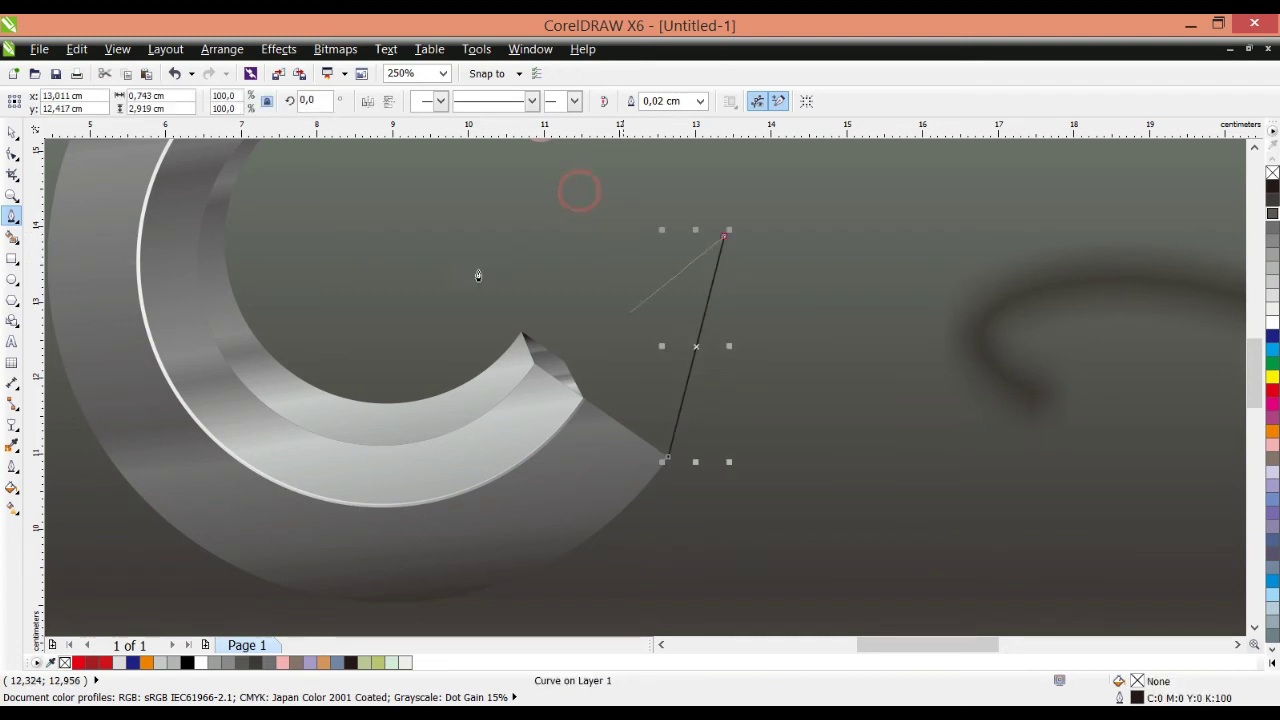
click(419, 274)
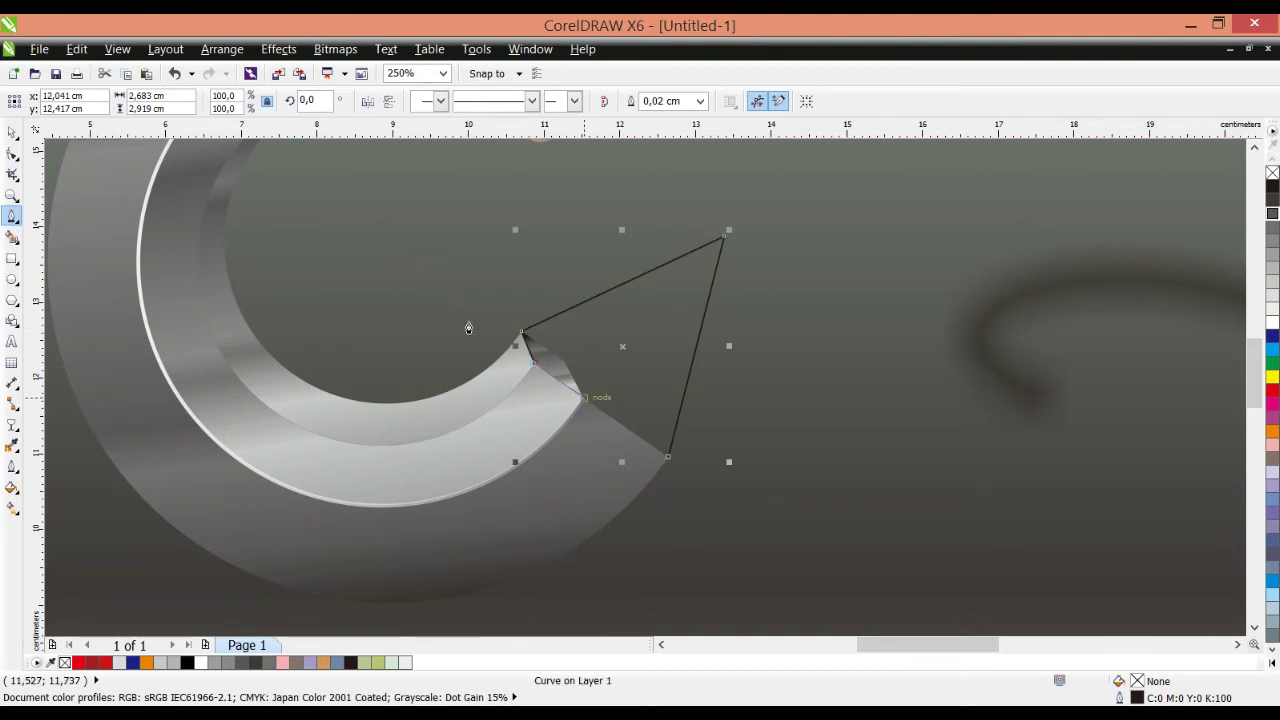
click(584, 398)
click(668, 457)
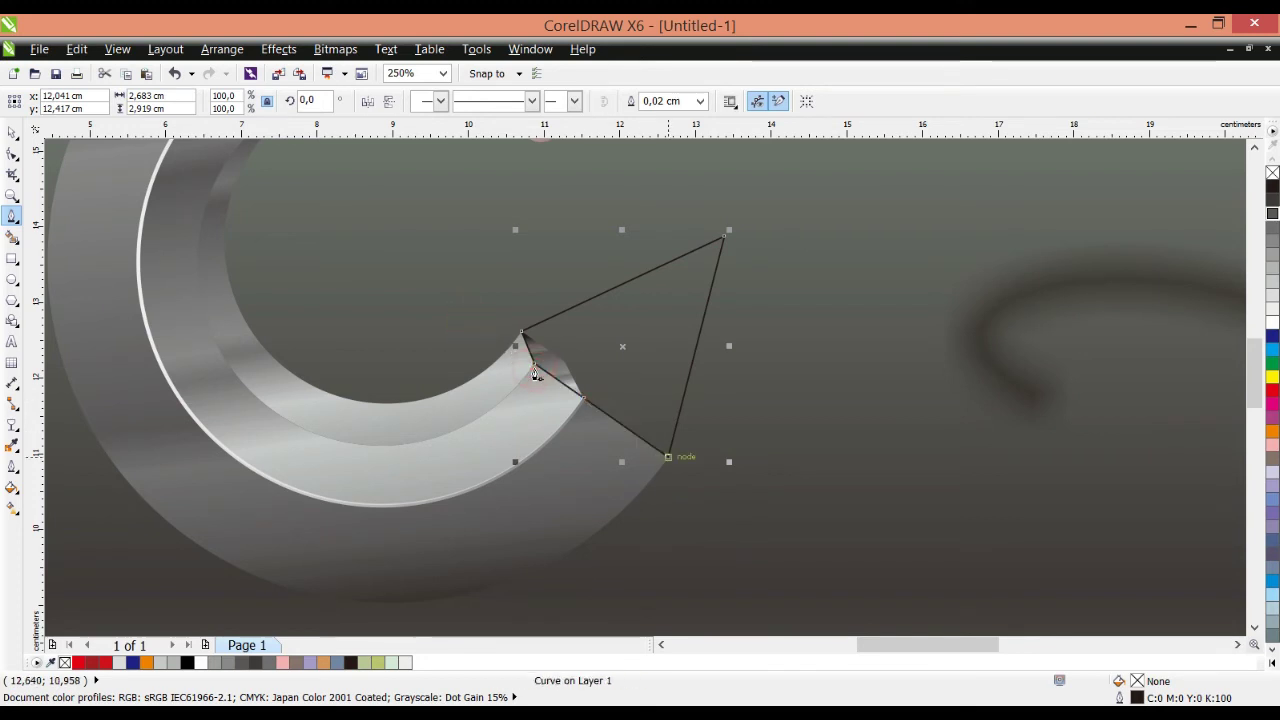
click(12, 132)
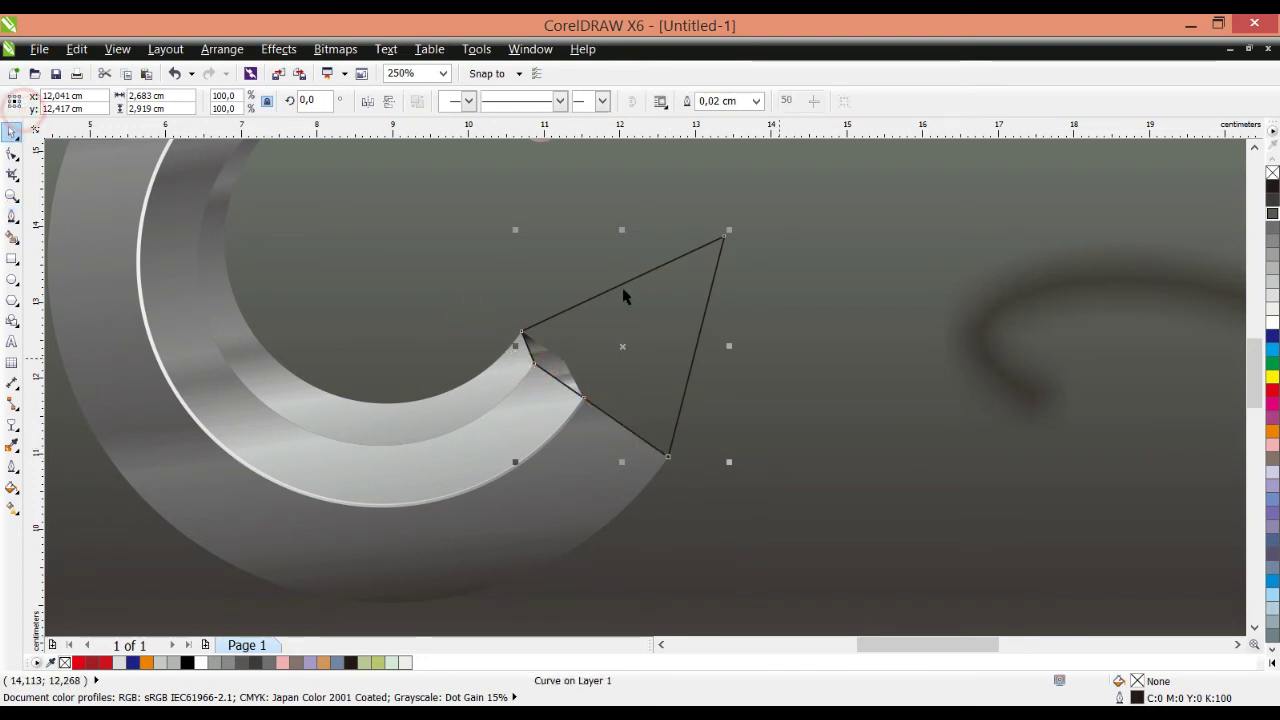
Step: Convert the pencil tip outline's three base segments to curves and bend each into a scallop over the C's lower end
scroll(635, 296, down, 1)
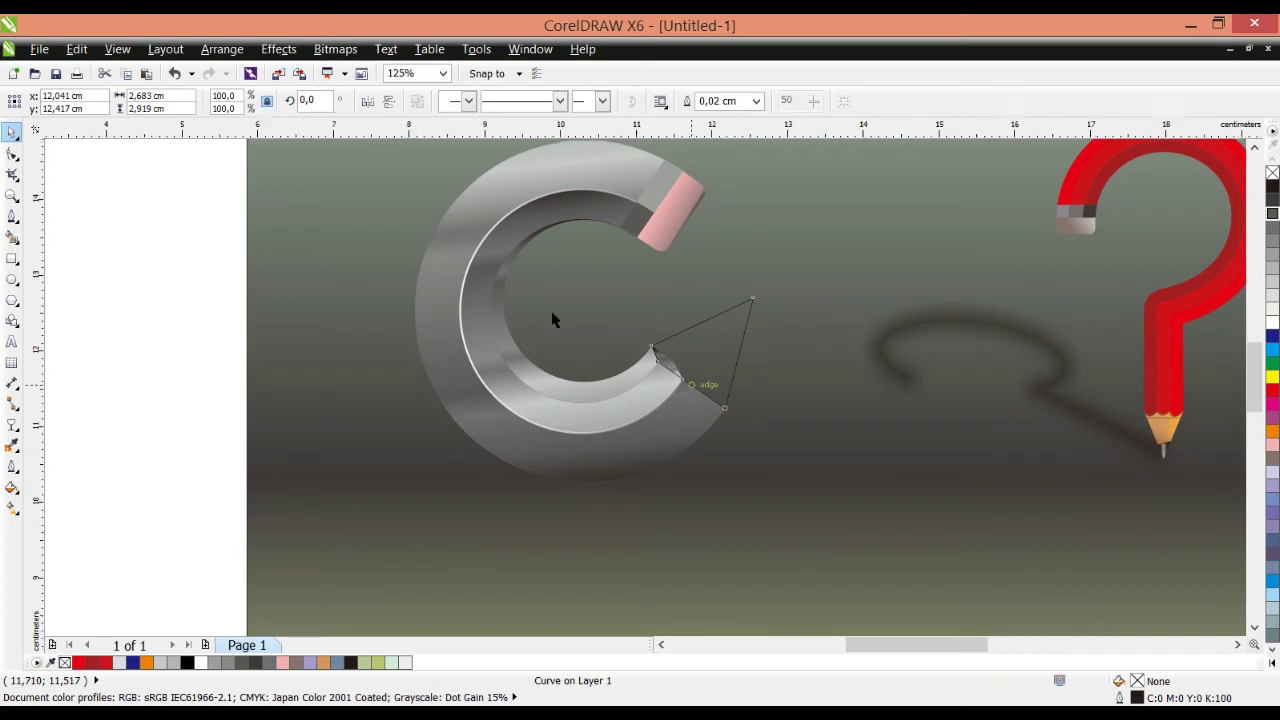
scroll(552, 312, up, 2)
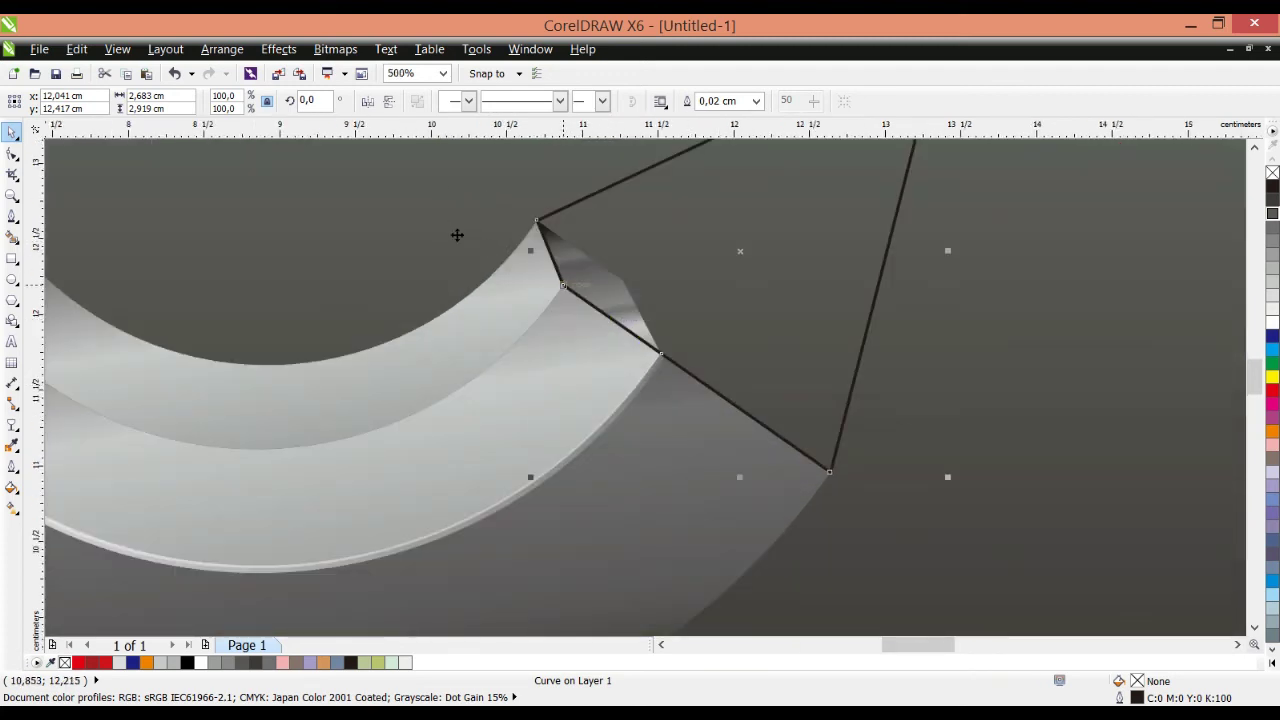
scroll(460, 239, down, 1)
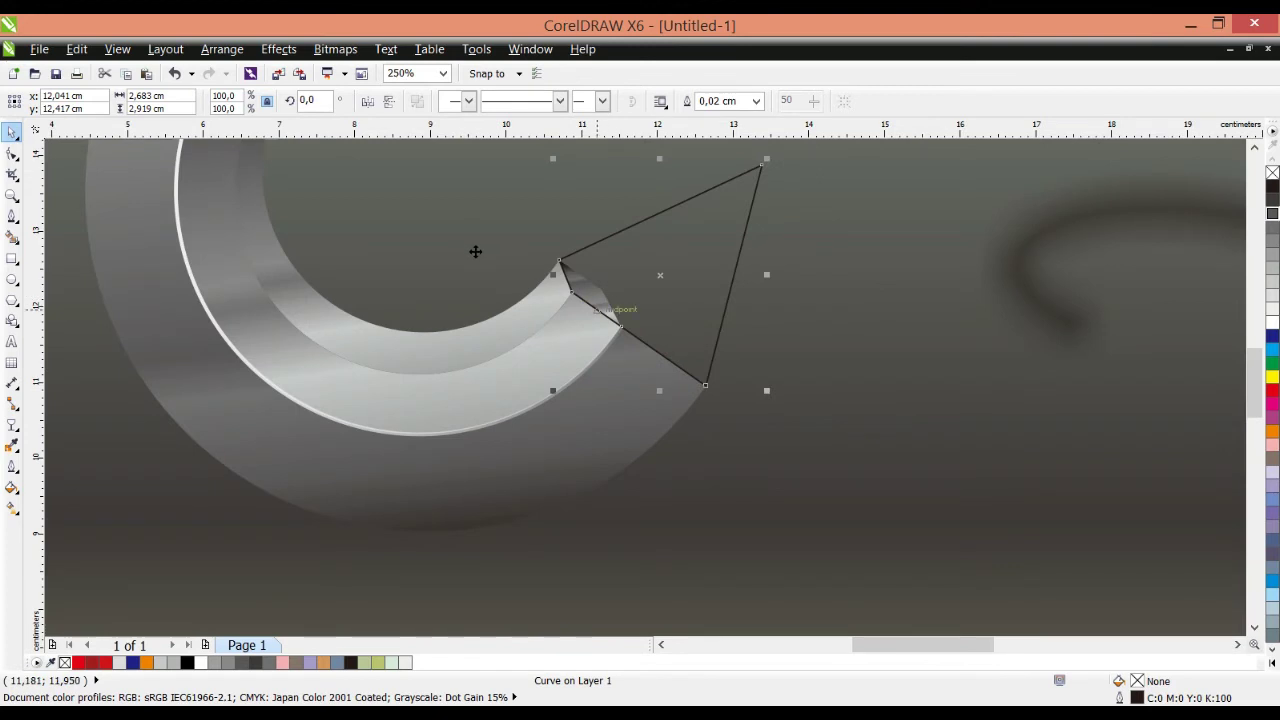
scroll(465, 267, down, 1)
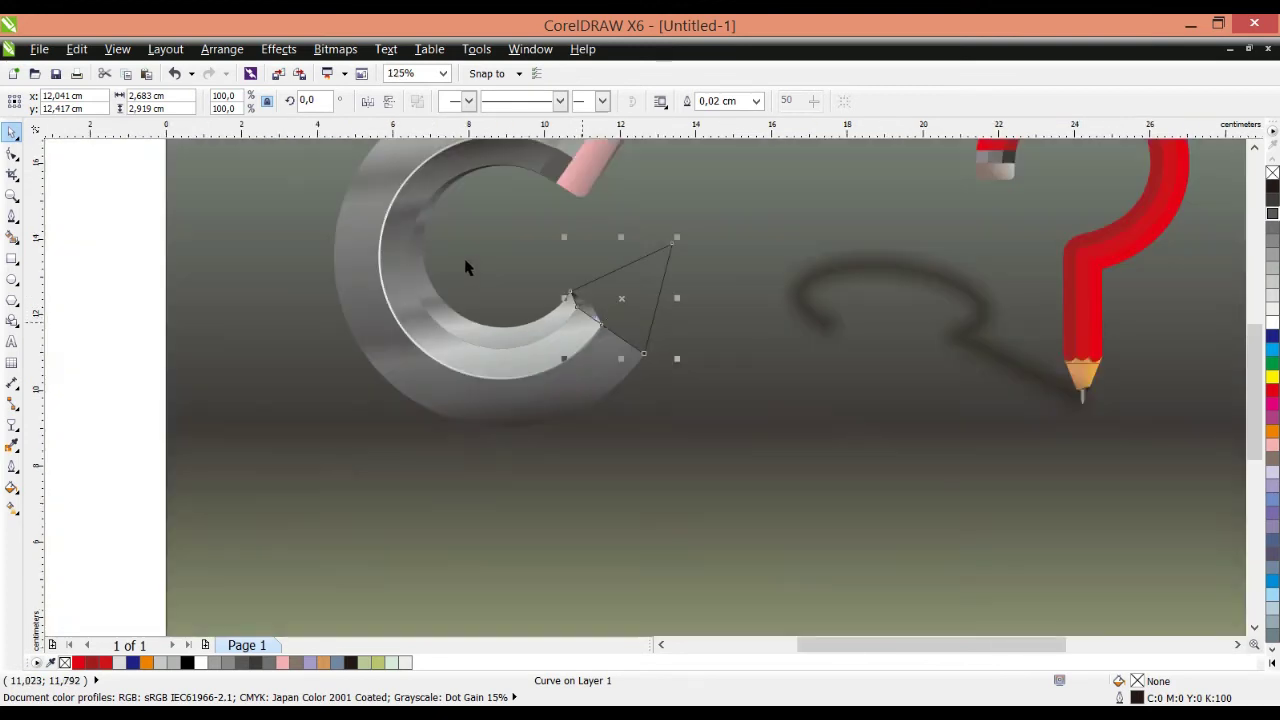
scroll(481, 256, up, 2)
double_click(465, 267)
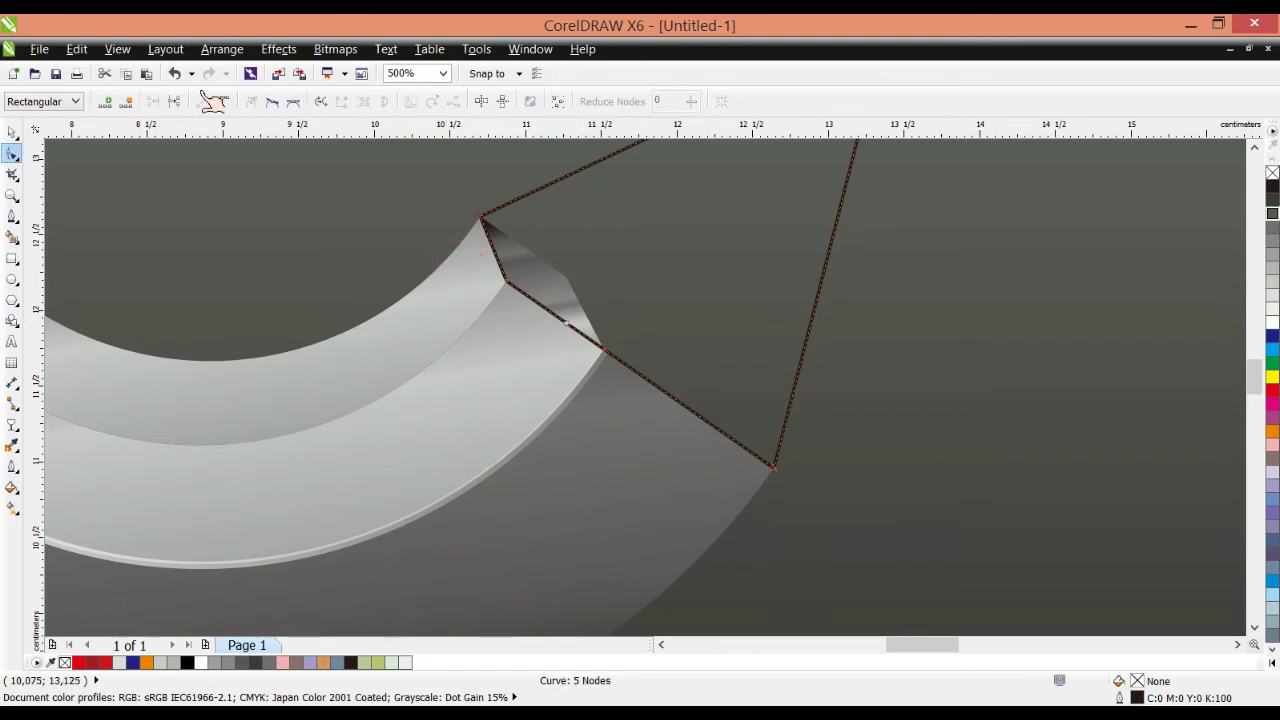
click(174, 73)
drag(442, 253, 428, 268)
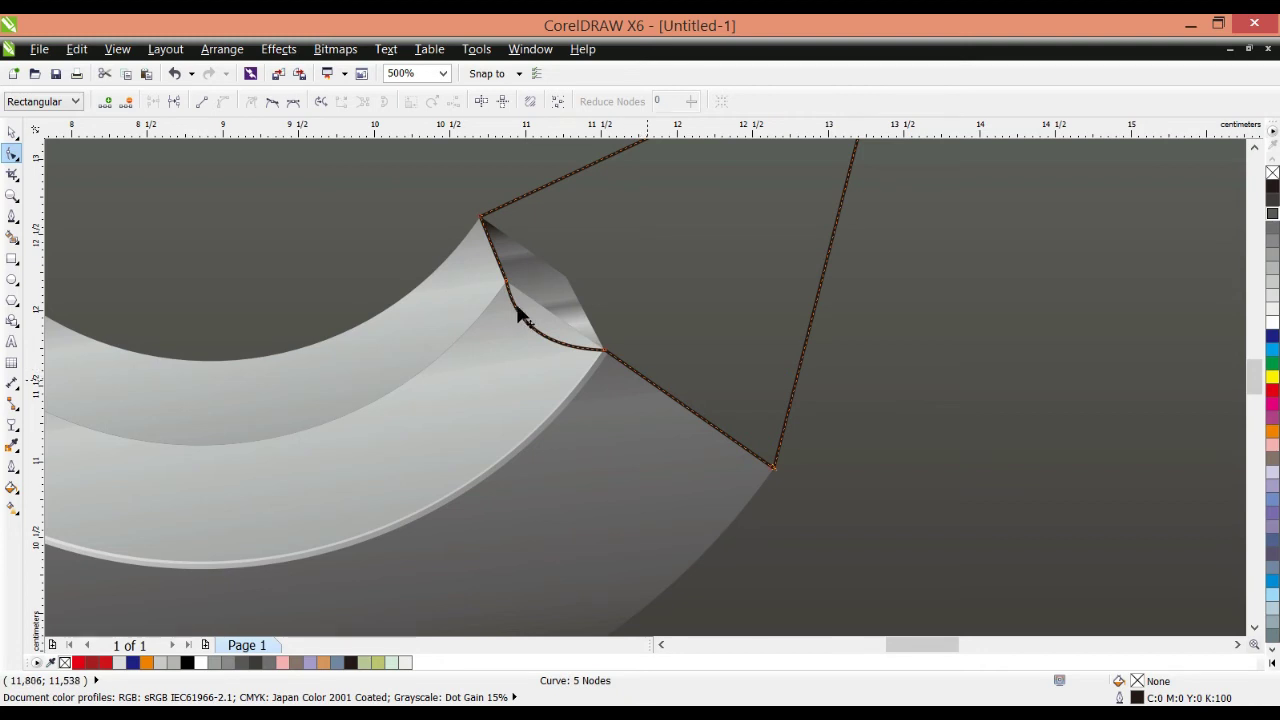
click(222, 101)
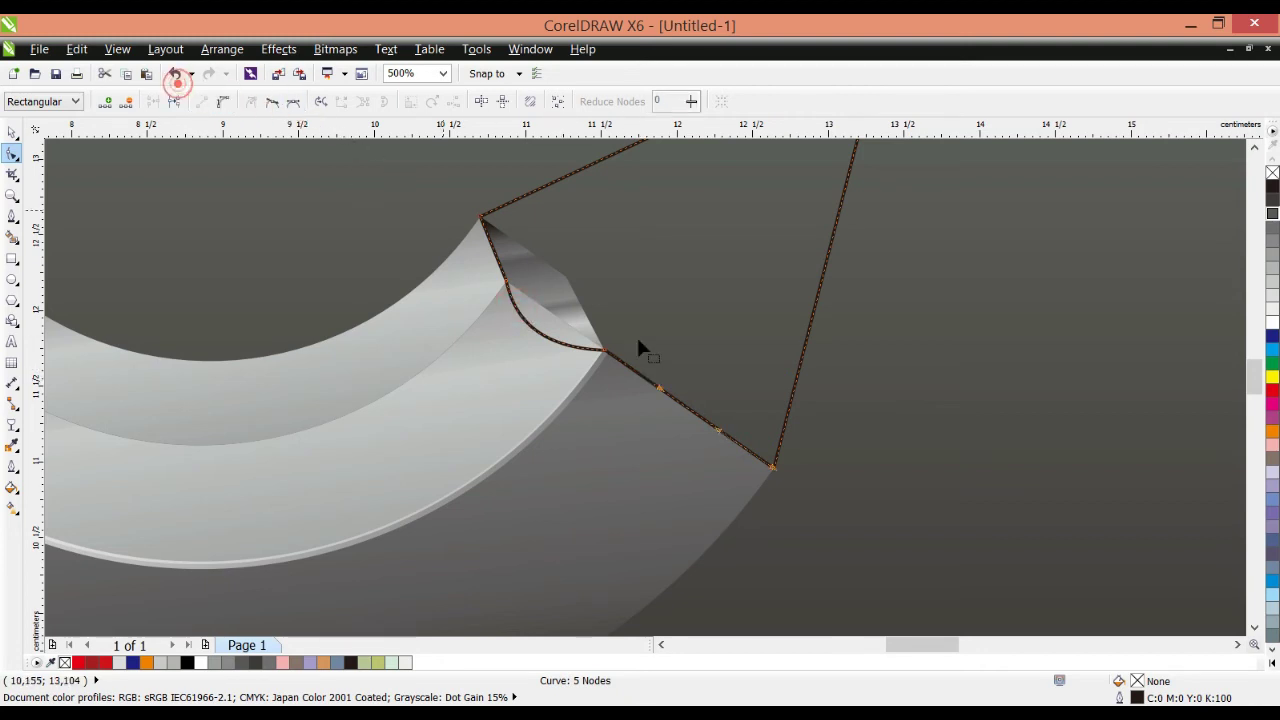
drag(552, 329, 528, 353)
click(527, 349)
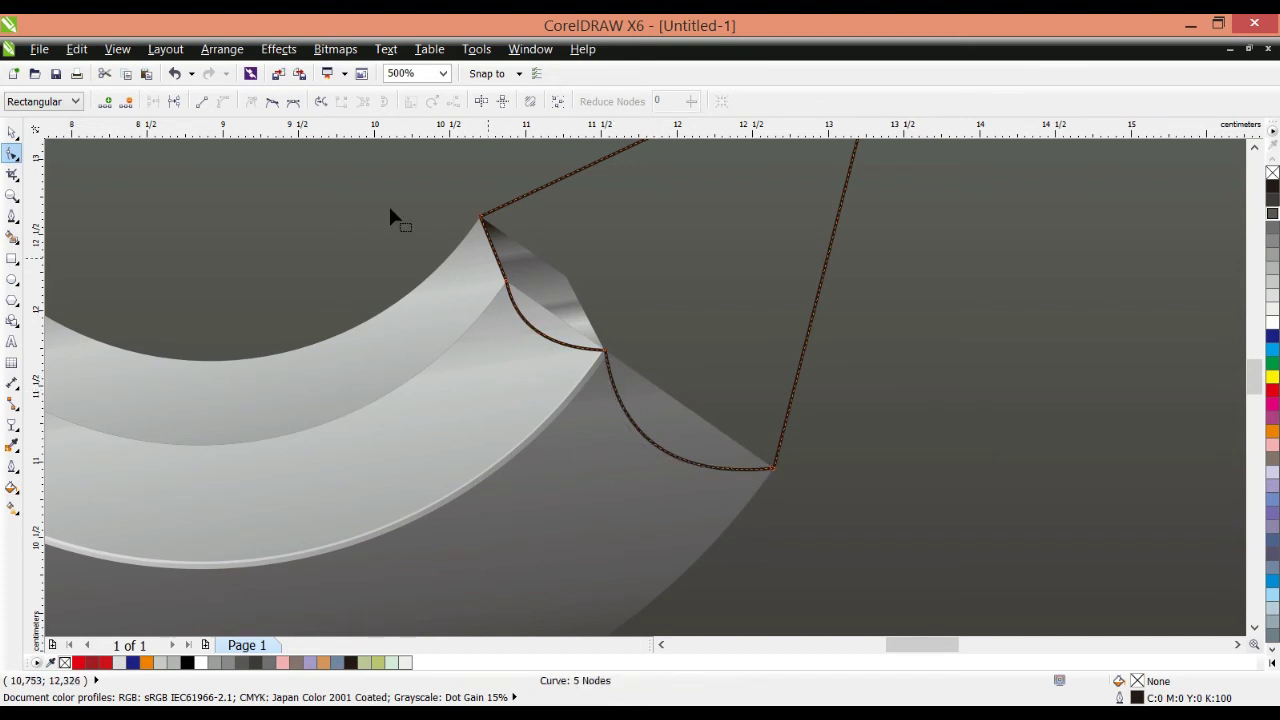
click(174, 73)
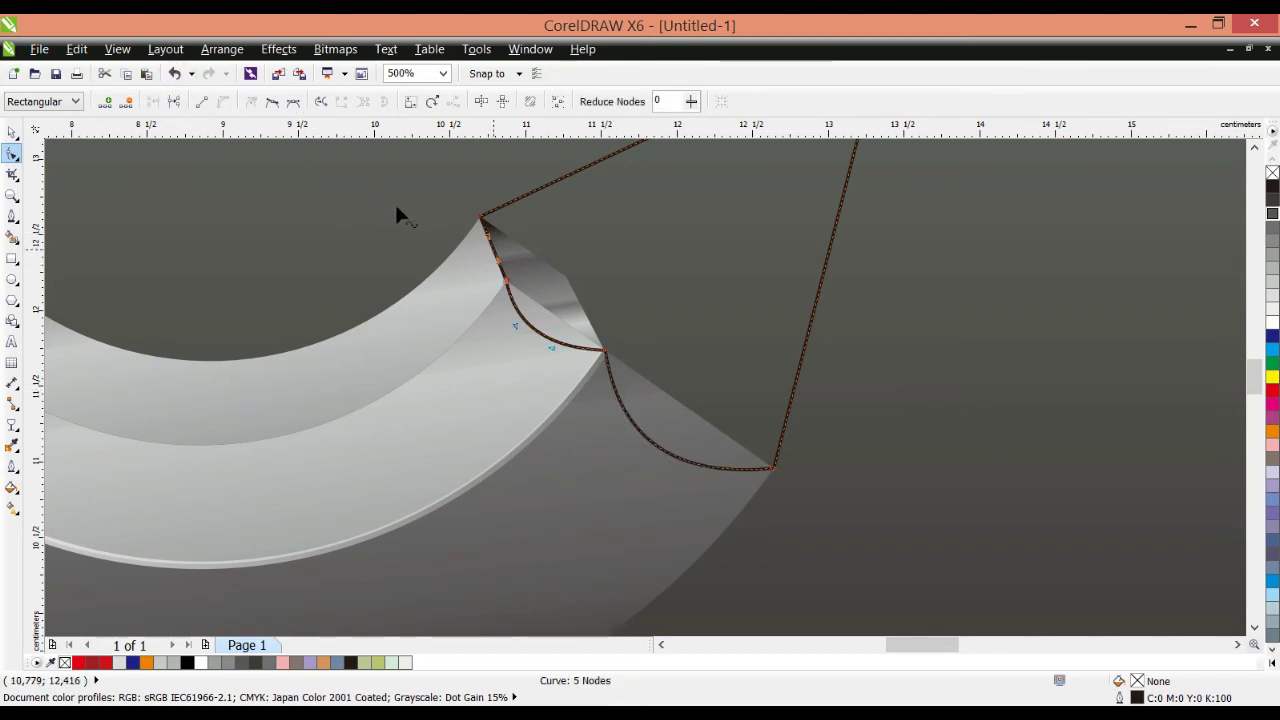
drag(396, 208, 381, 217)
Step: Fill the scalloped pencil tip with light orange (C:0 M:20 Y:40 K:0), trying pink first
scroll(431, 298, down, 2)
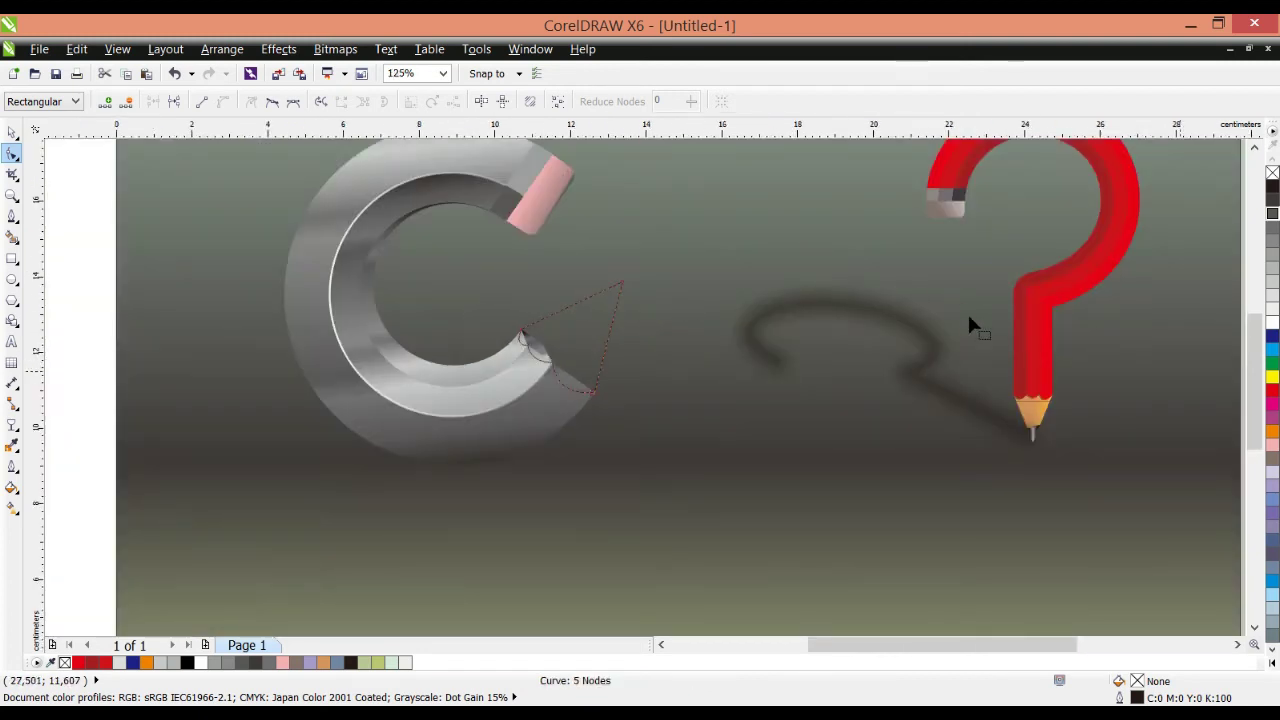
click(1272, 445)
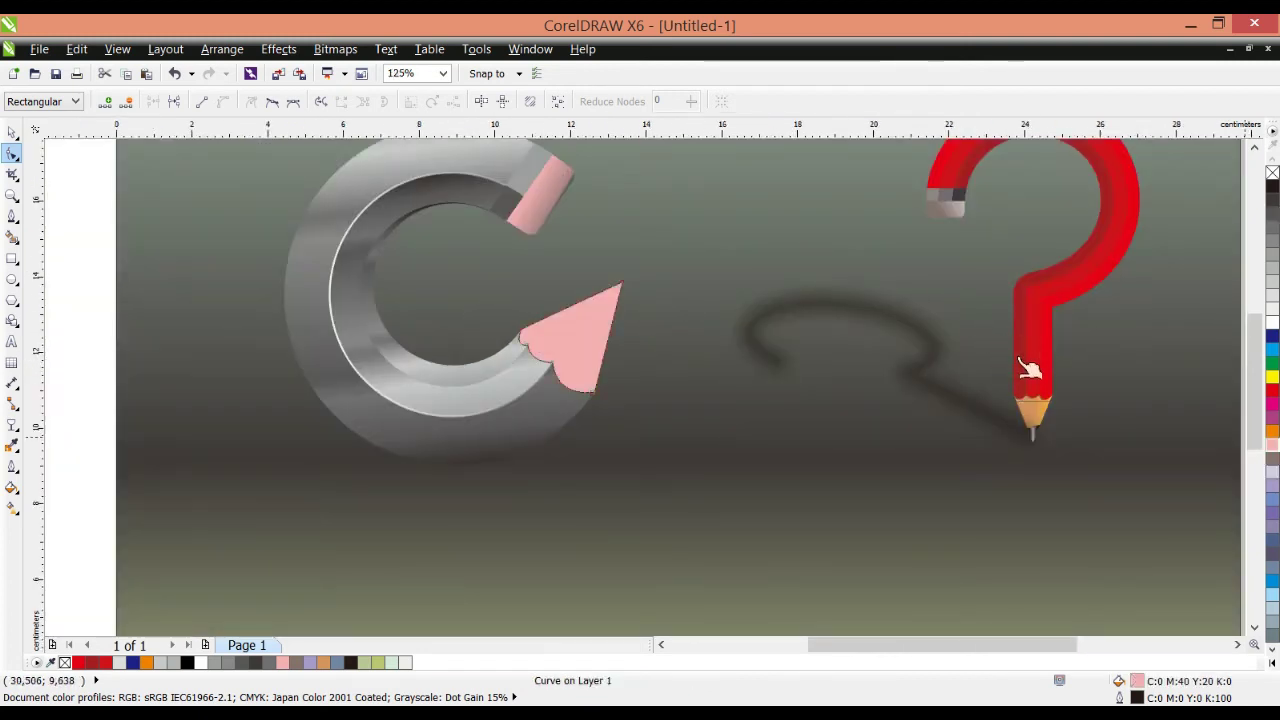
click(1253, 525)
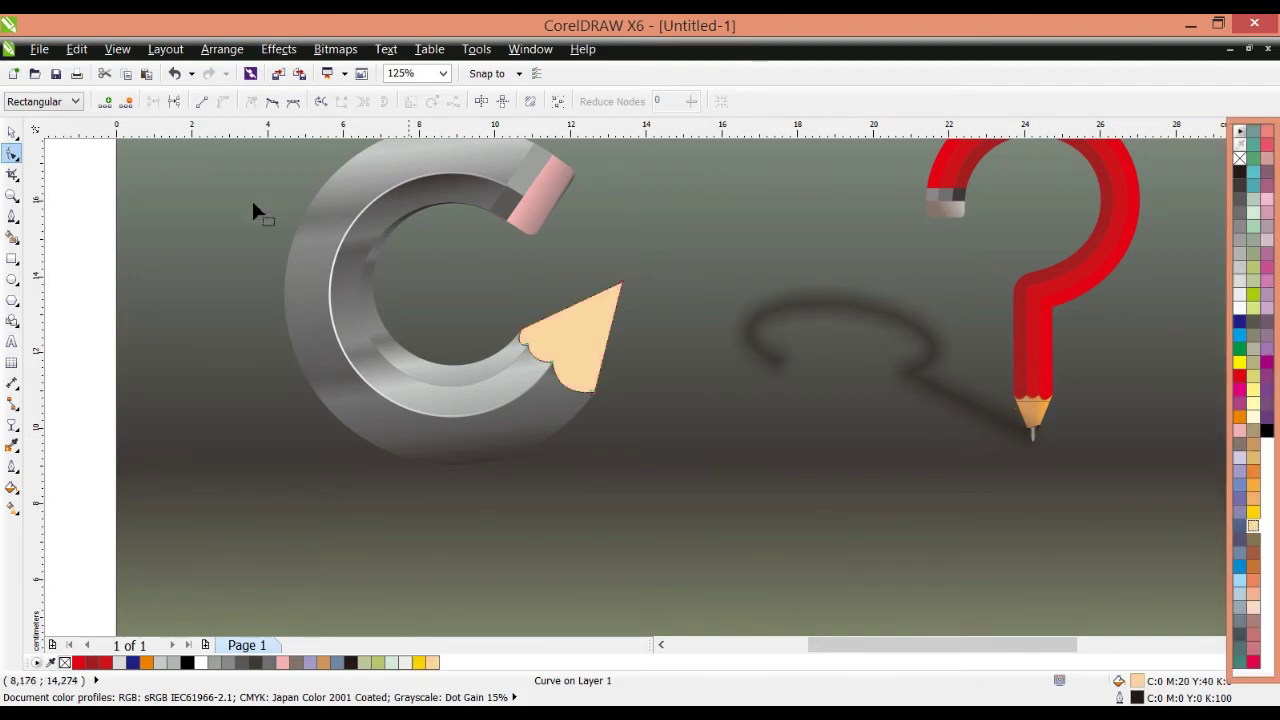
click(12, 131)
scroll(470, 240, up, 4)
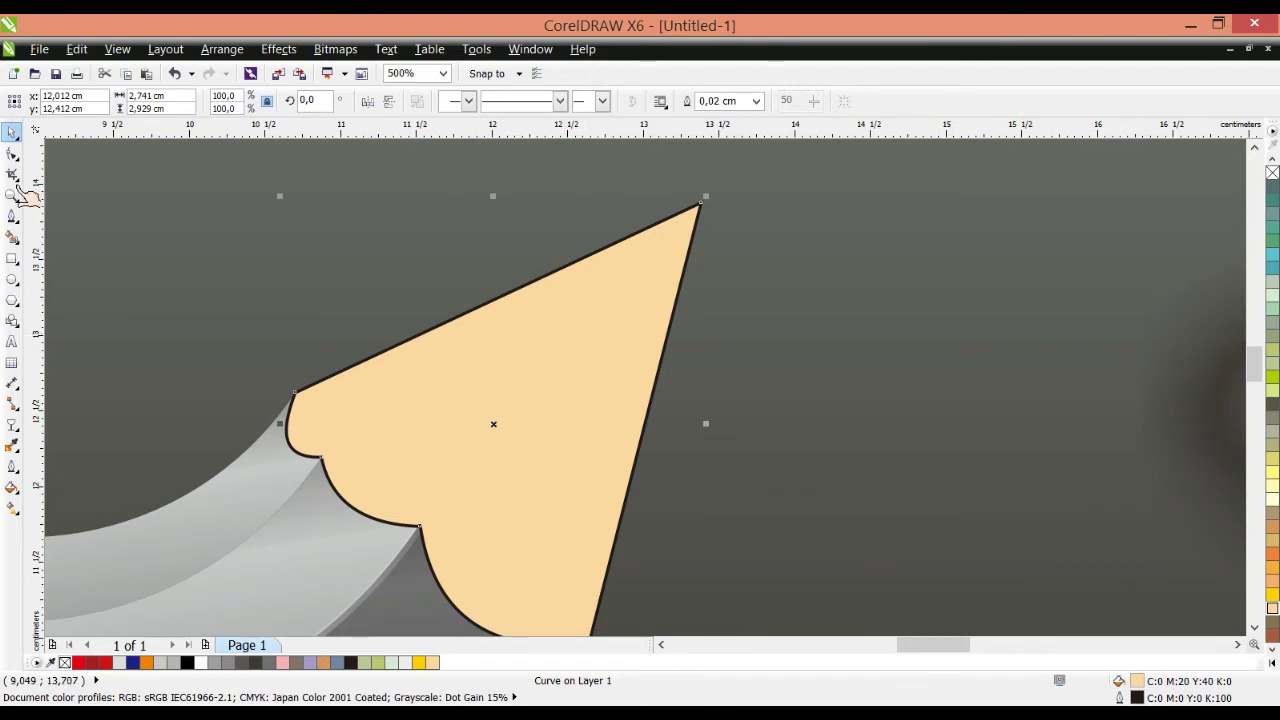
Step: Draw a straight diagonal line about 1.7 by 1.5 cm across the wooden tip, below its point, crossing both long edges
click(12, 215)
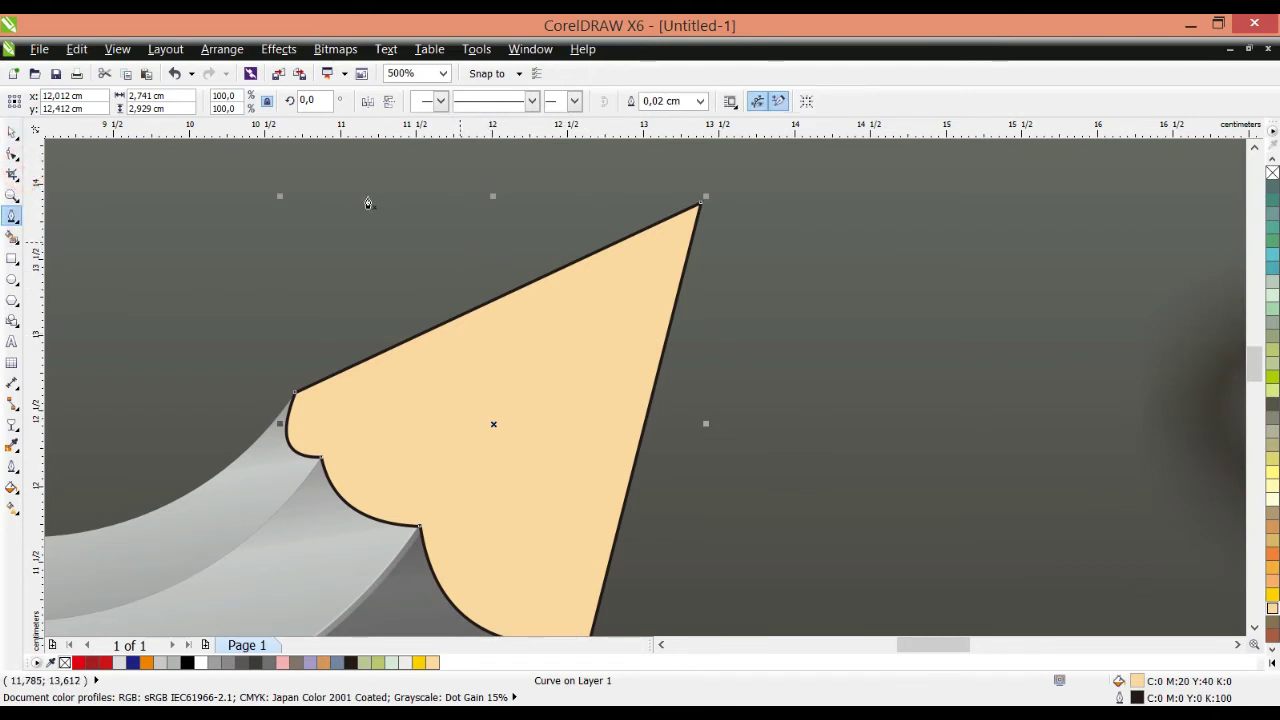
click(460, 242)
double_click(719, 466)
key(space)
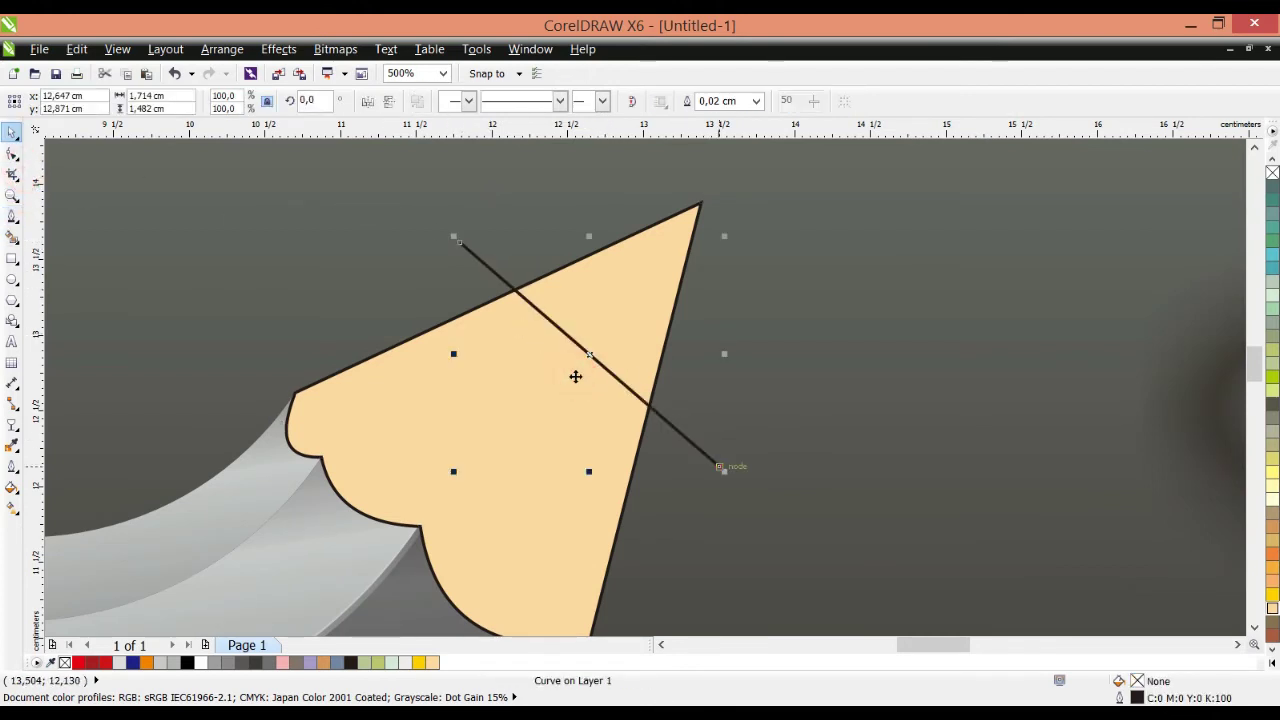
Step: Convert the diagonal line across the tip to a curve and bend it towards the C to mark the lead's base
click(12, 153)
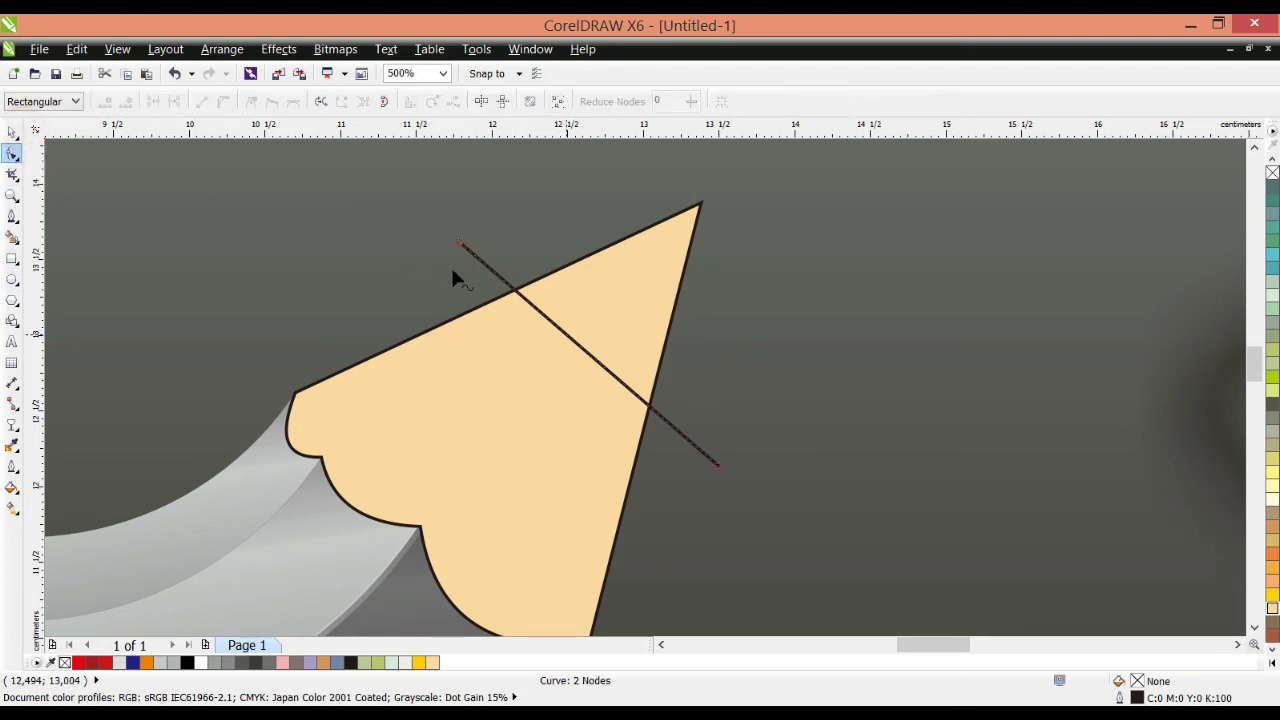
click(450, 265)
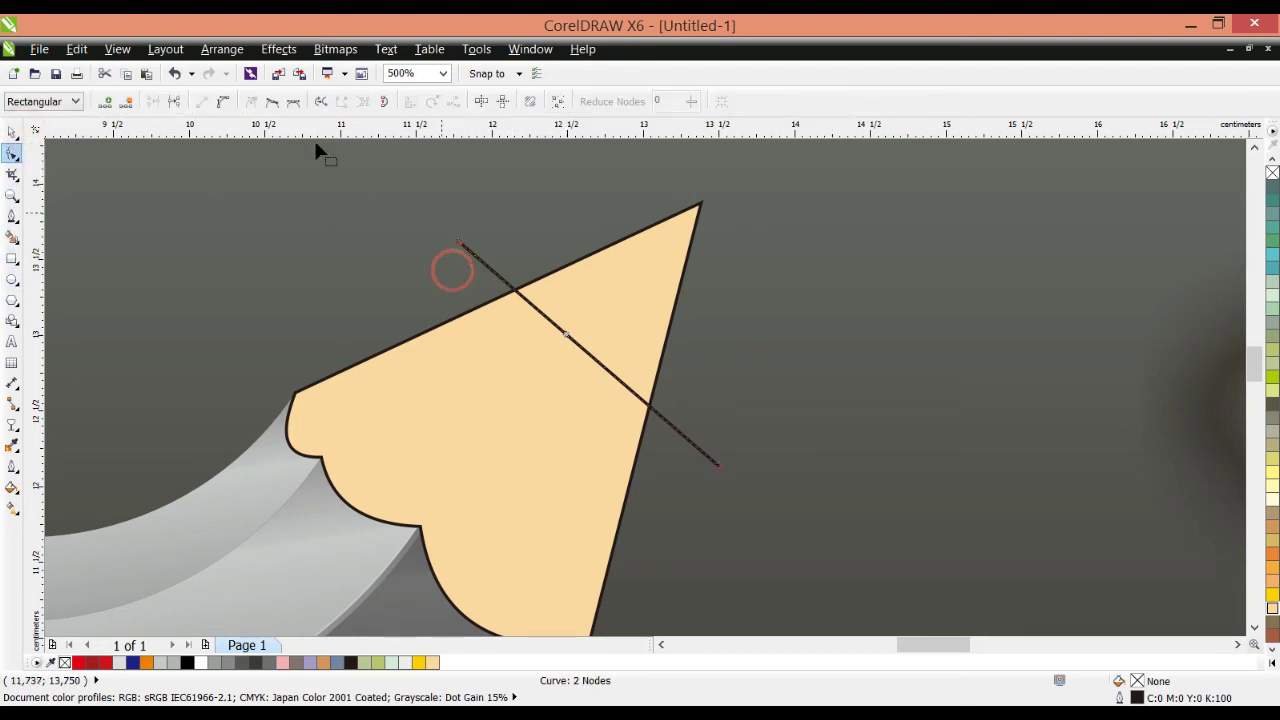
click(183, 100)
drag(457, 270, 457, 305)
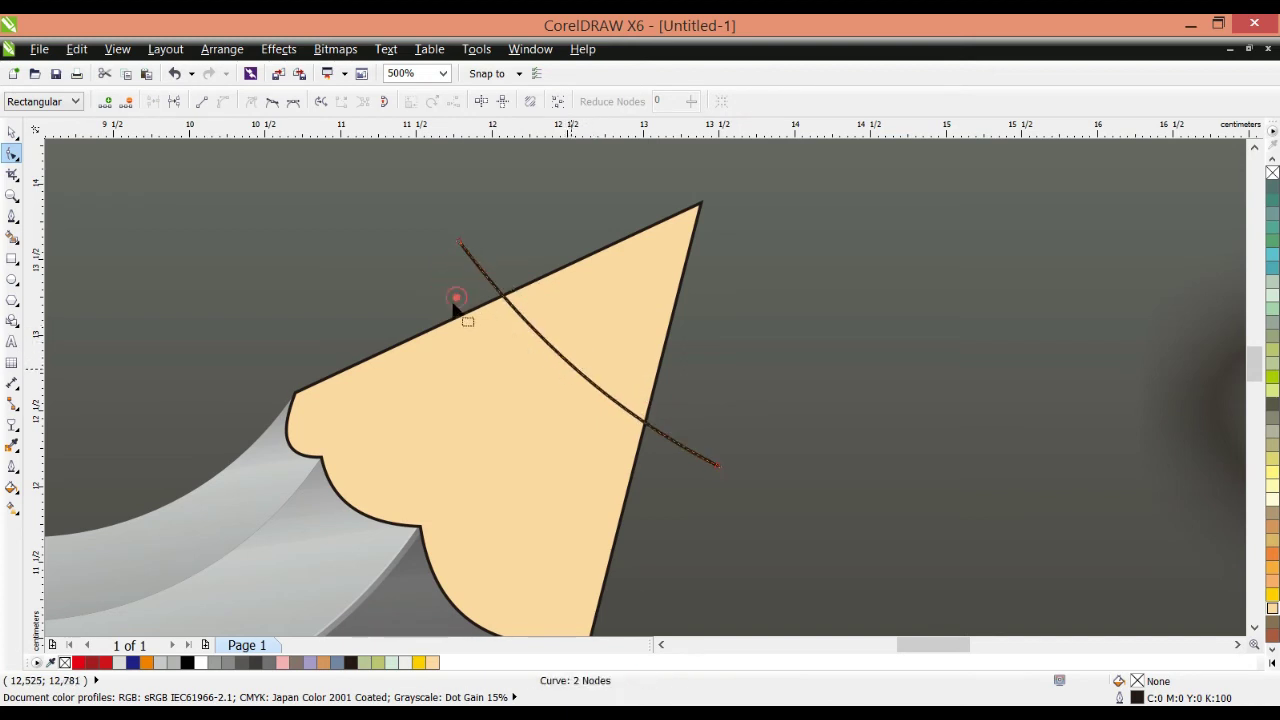
click(455, 298)
drag(578, 385, 552, 393)
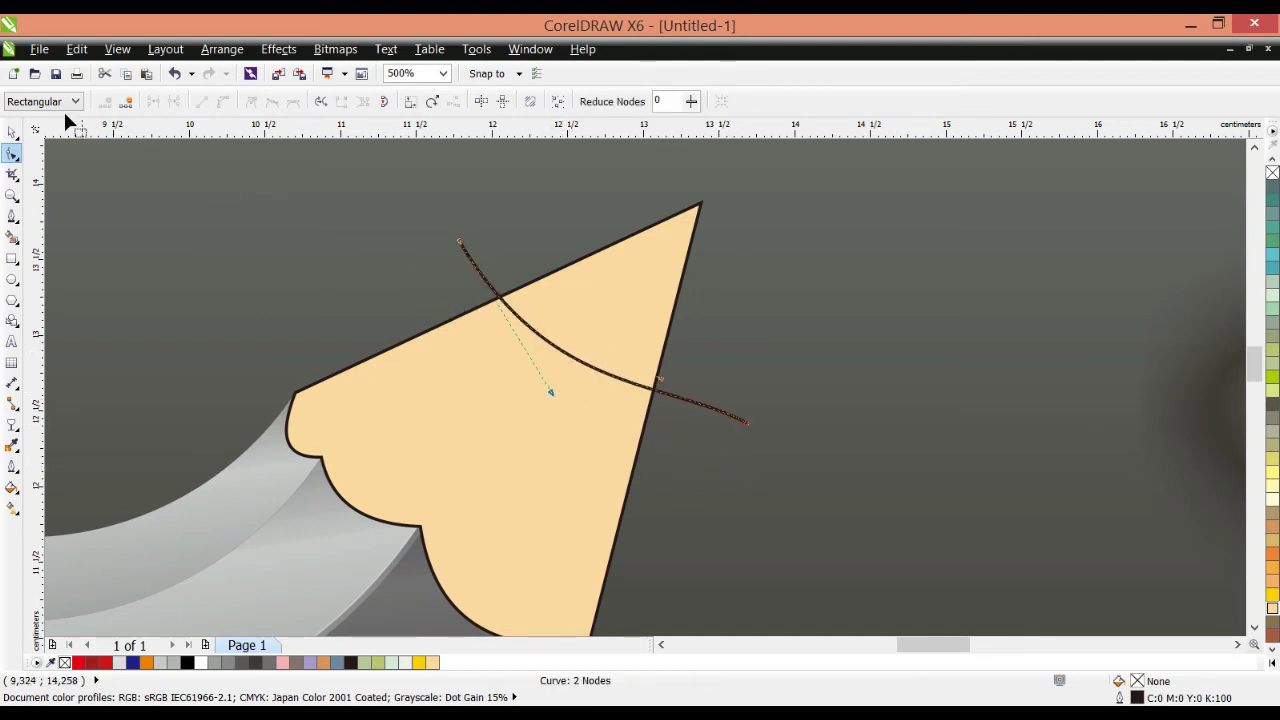
Step: Create a separate lead shape with Smart Fill from the area between the curved line and the tip's point
click(12, 131)
click(12, 236)
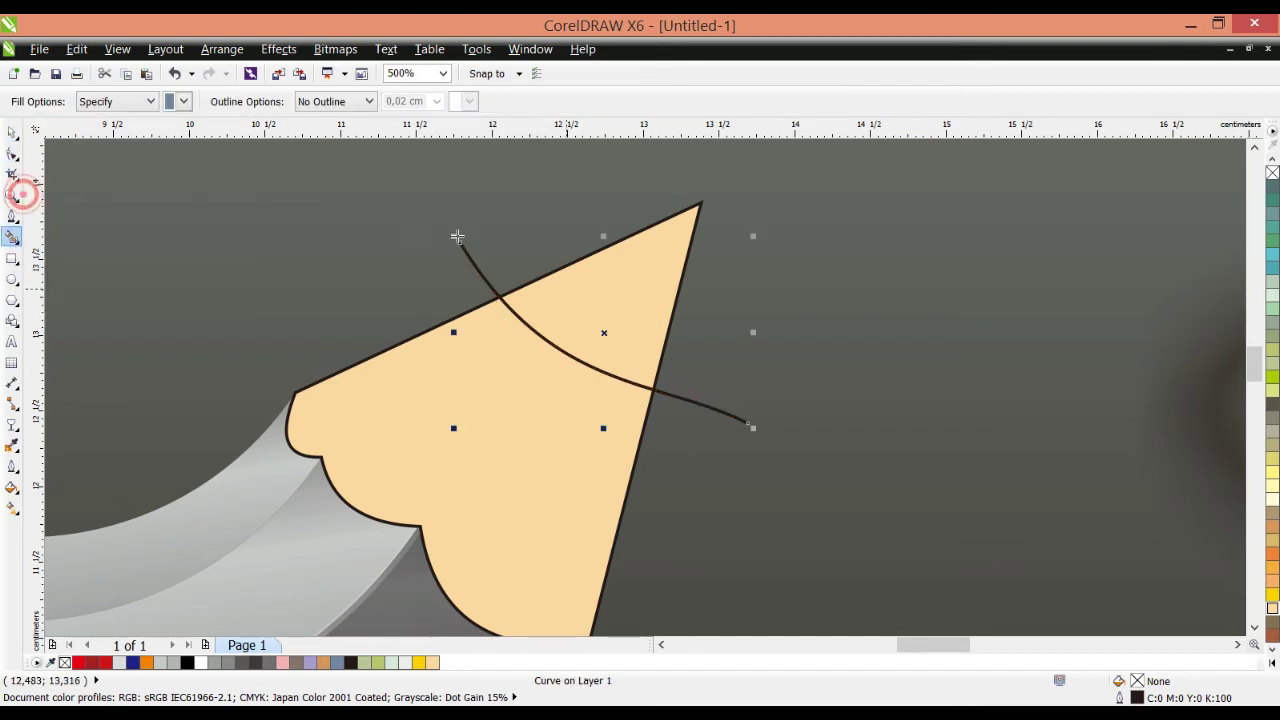
click(474, 238)
click(12, 131)
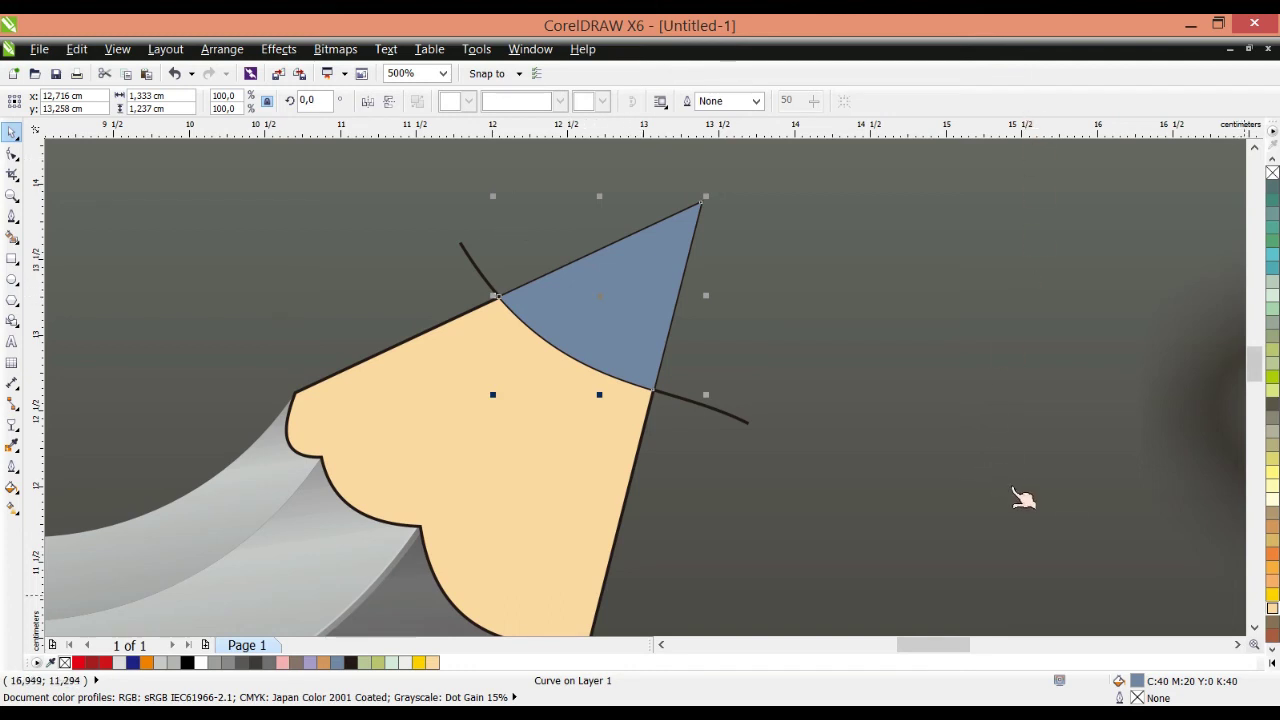
Step: Fill the lead shape with black and delete the curved dividing line
click(1018, 529)
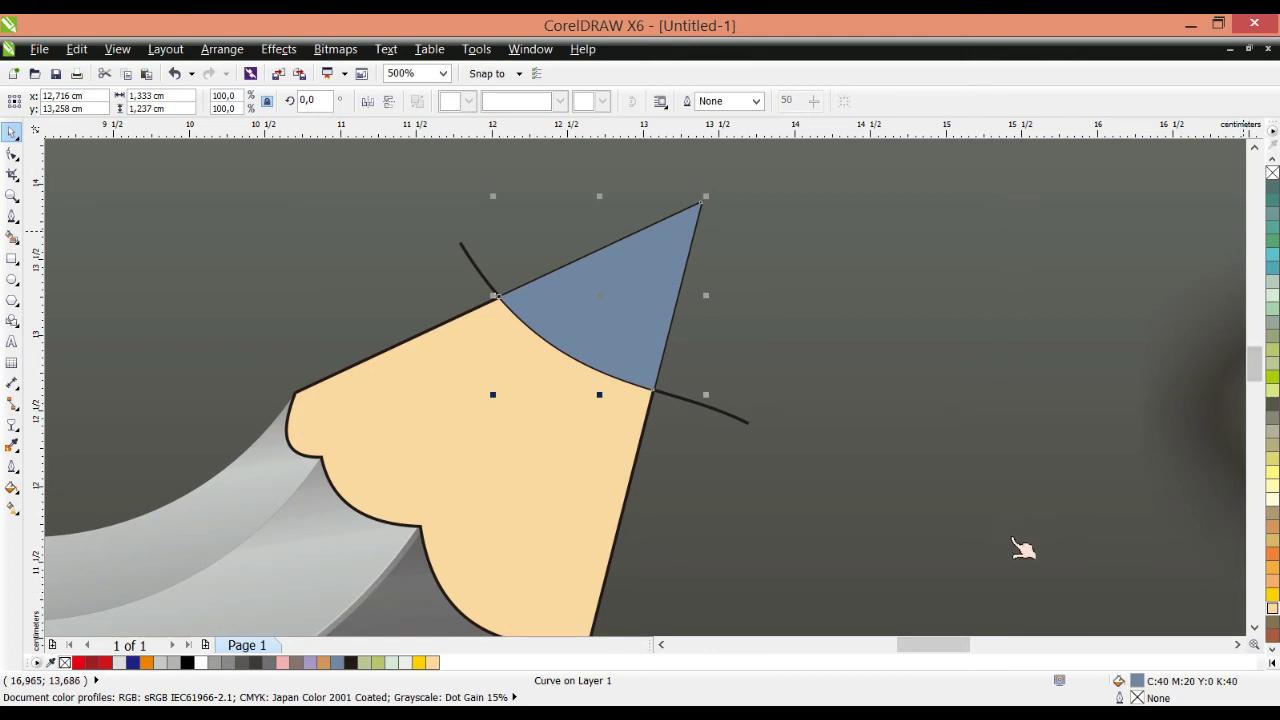
click(1272, 663)
click(1240, 172)
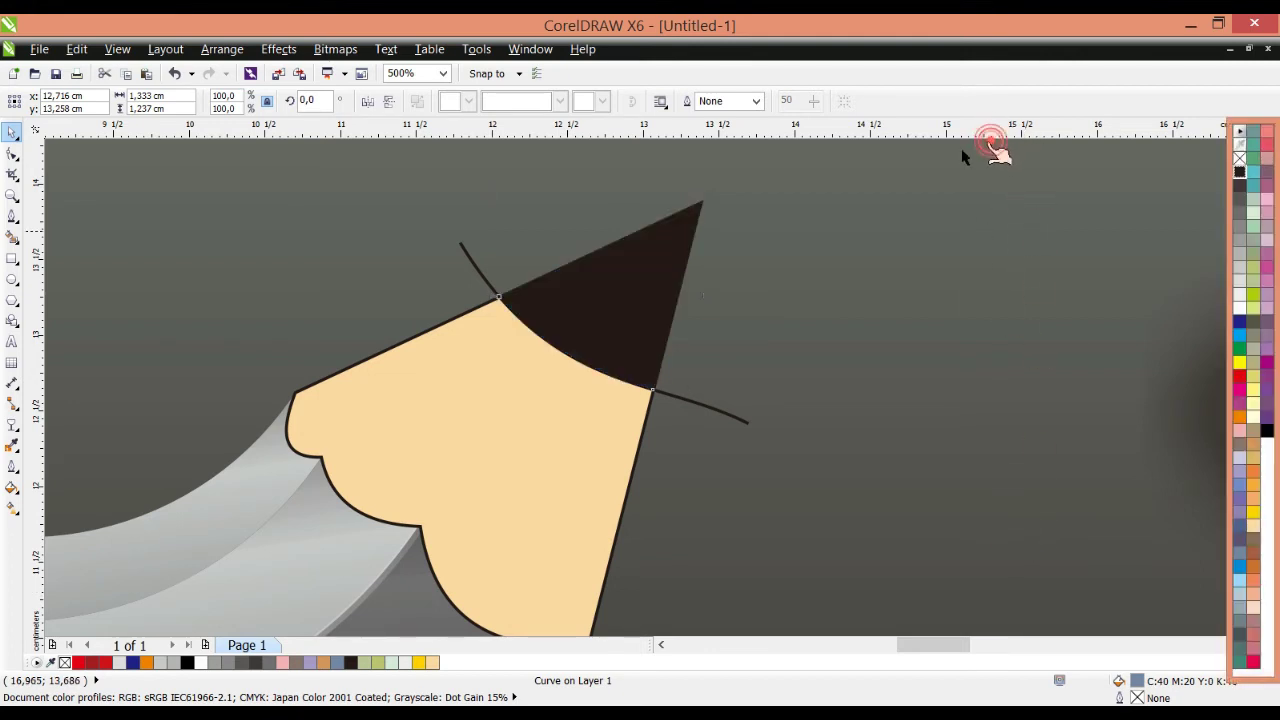
click(565, 330)
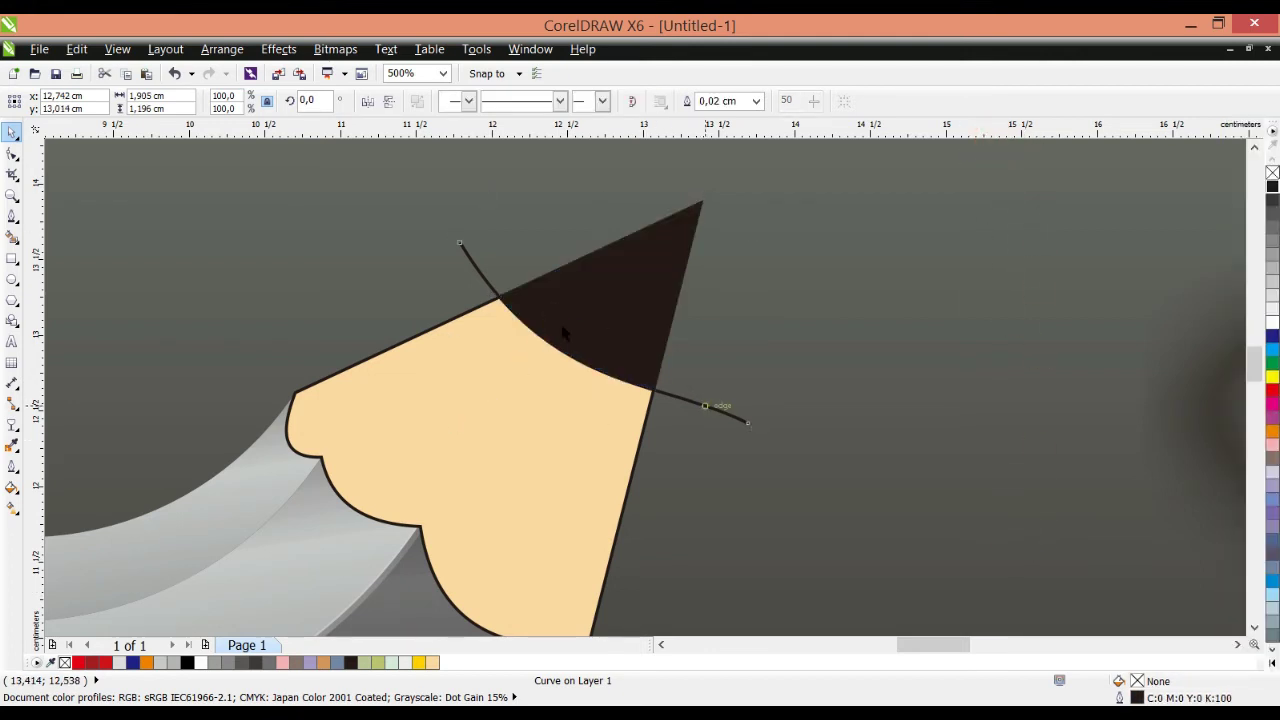
key(Delete)
Step: Apply a linear gradient across the black lead with a light grey highlight between black and dark grey stops
click(540, 288)
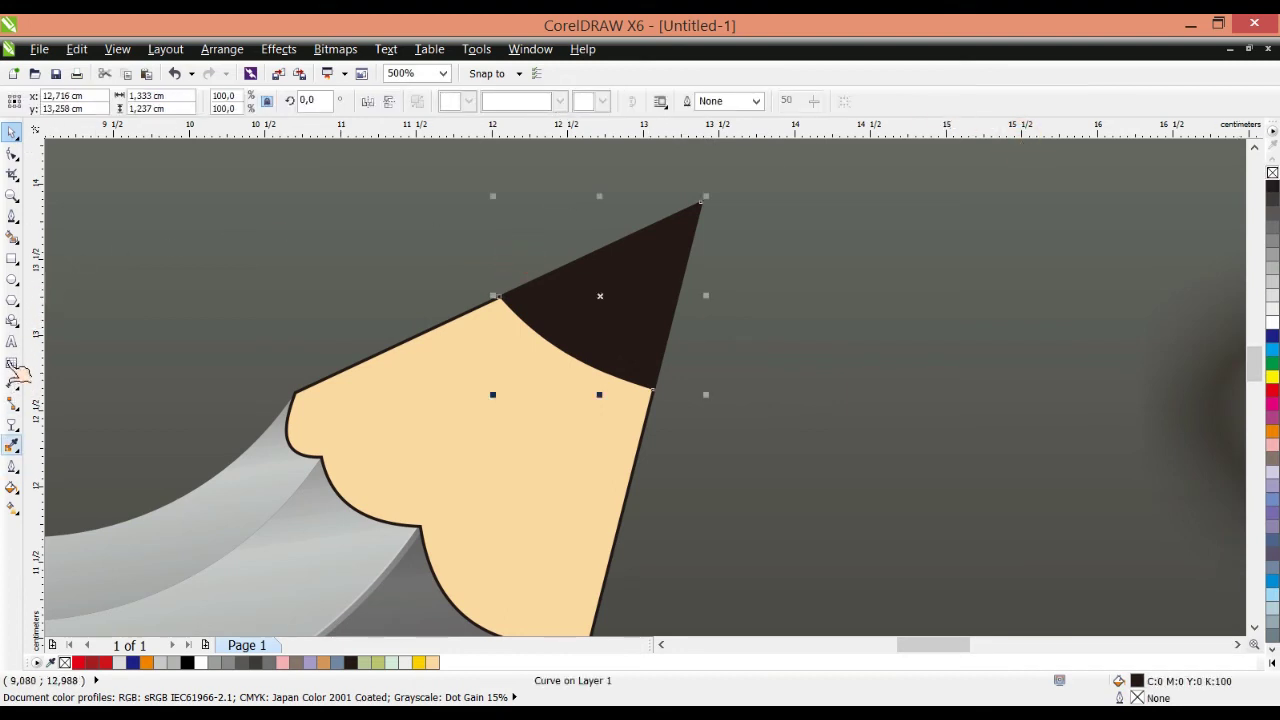
click(15, 490)
click(15, 510)
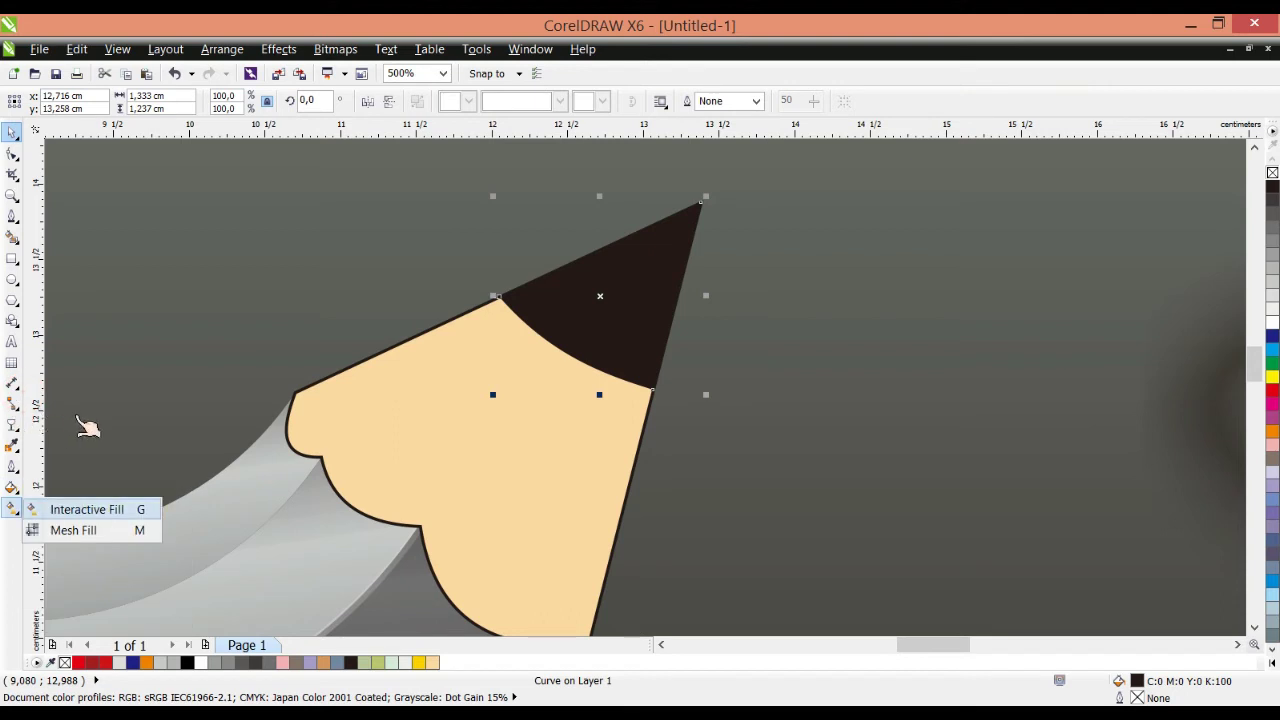
key(g)
mouse_move(669, 325)
mouse_down()
mouse_move(579, 259)
mouse_move(669, 322)
mouse_up()
mouse_move(1272, 295)
mouse_down()
mouse_move(624, 291)
mouse_move(666, 335)
mouse_up()
mouse_move(1272, 187)
mouse_down()
mouse_move(580, 259)
mouse_move(600, 277)
mouse_up()
mouse_move(1272, 213)
mouse_down()
mouse_move(639, 312)
mouse_move(613, 290)
mouse_up()
click(12, 132)
click(363, 247)
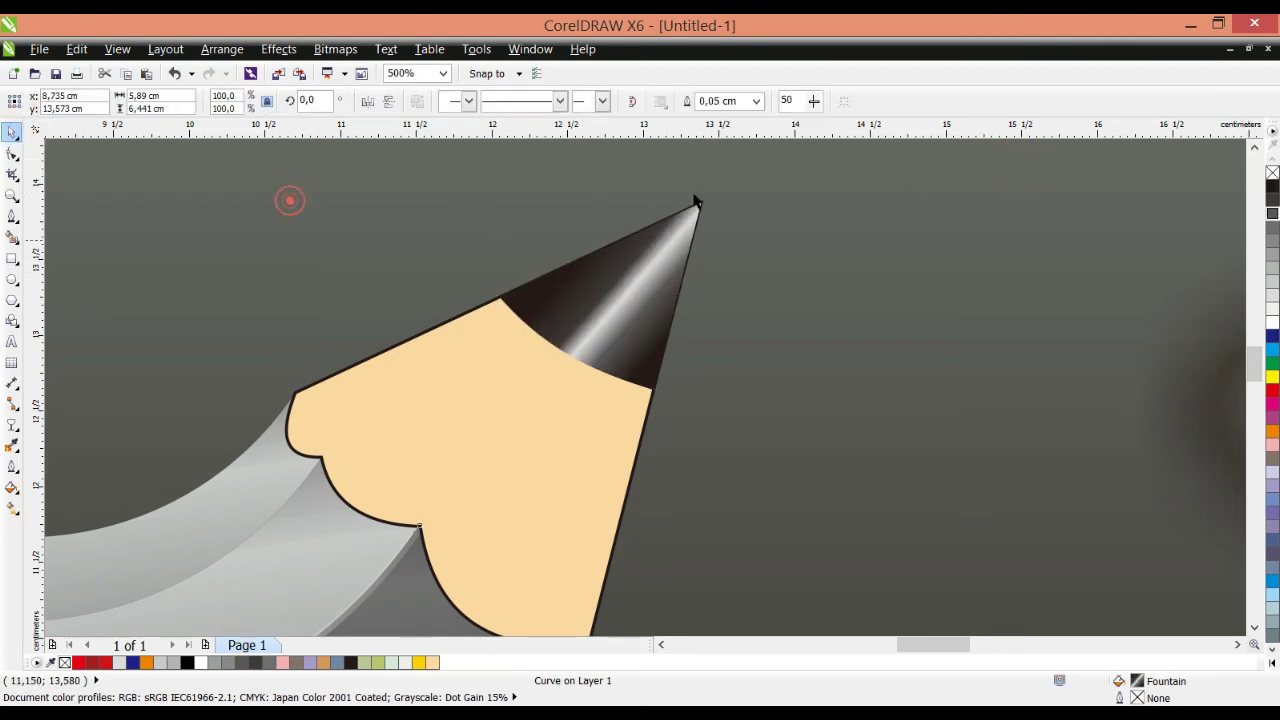
Step: Apply a linear interactive gradient to the wooden tip, running from its upper edge to the outer corner of its scalloped base
scroll(363, 247, down, 1)
scroll(600, 400, up, 1)
click(775, 310)
click(12, 488)
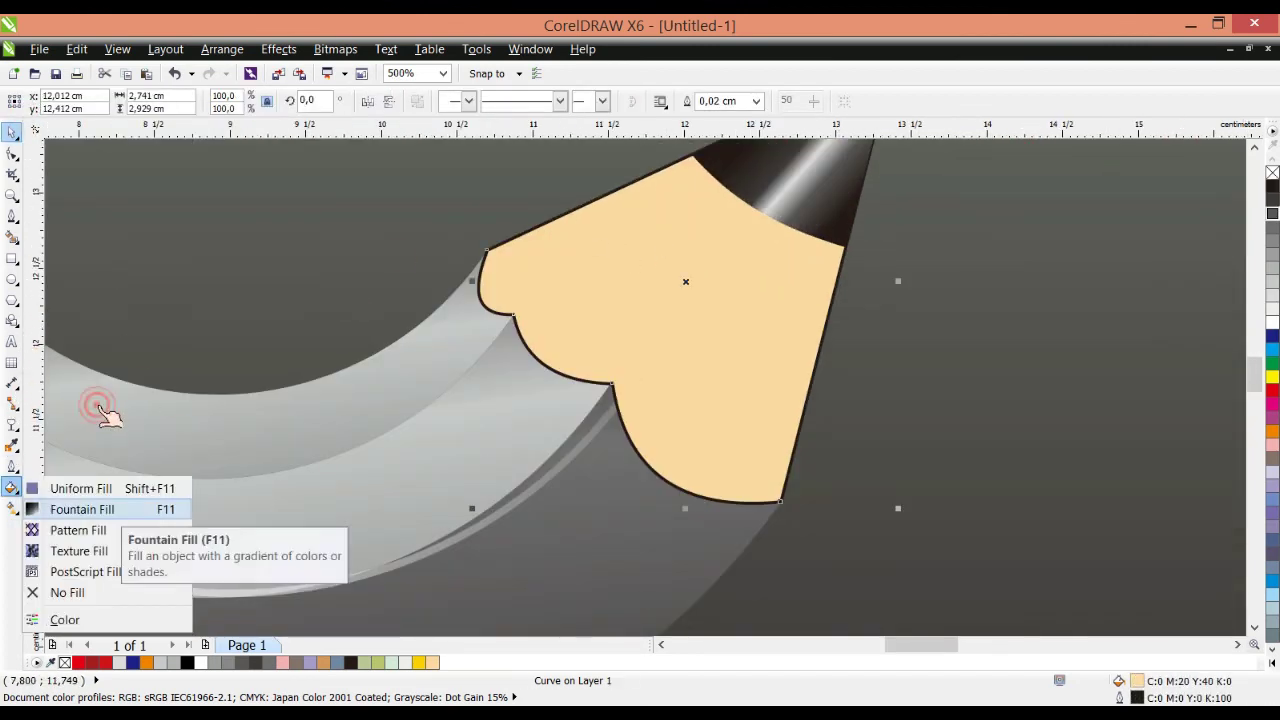
click(80, 488)
click(846, 529)
click(12, 488)
click(13, 509)
click(87, 510)
mouse_move(781, 502)
mouse_down()
mouse_move(647, 185)
mouse_move(757, 414)
mouse_move(780, 500)
mouse_up()
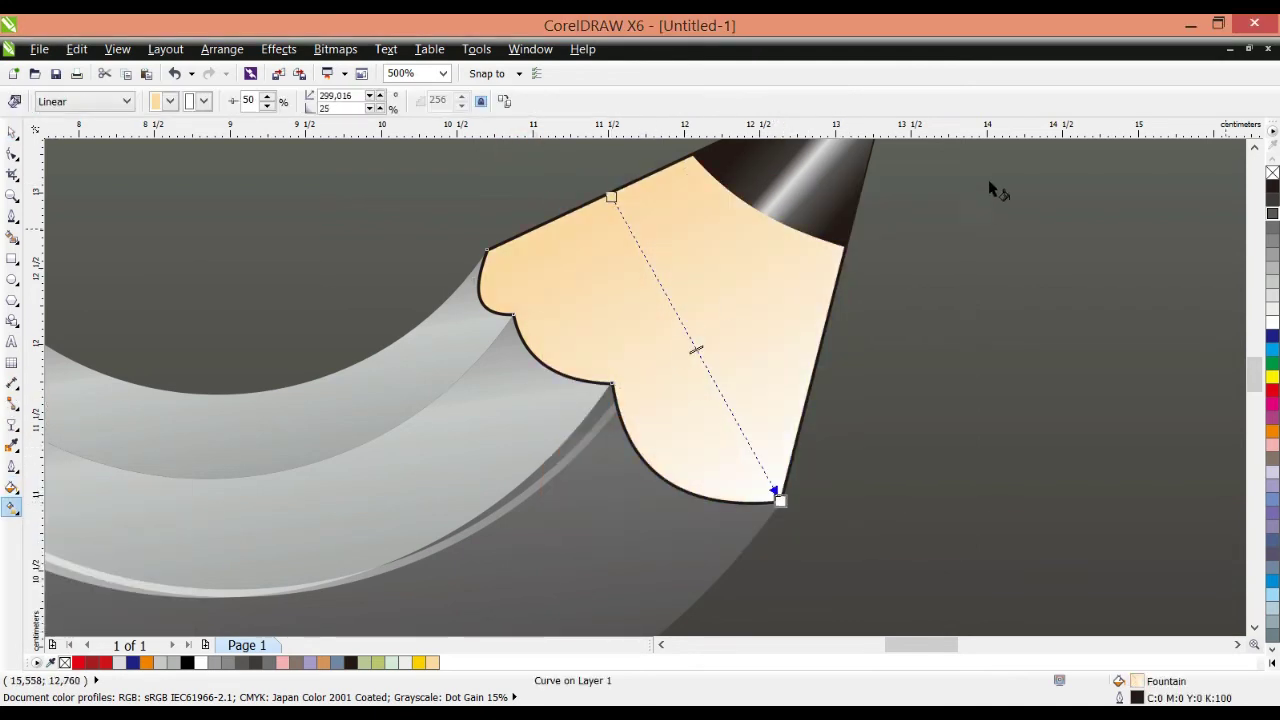
Step: Recolour the wooden tip's gradient to blend from tan brown at the upper edge to light orange, trying a yellow middle stop first
drag(1253, 512, 670, 304)
drag(1240, 430, 699, 353)
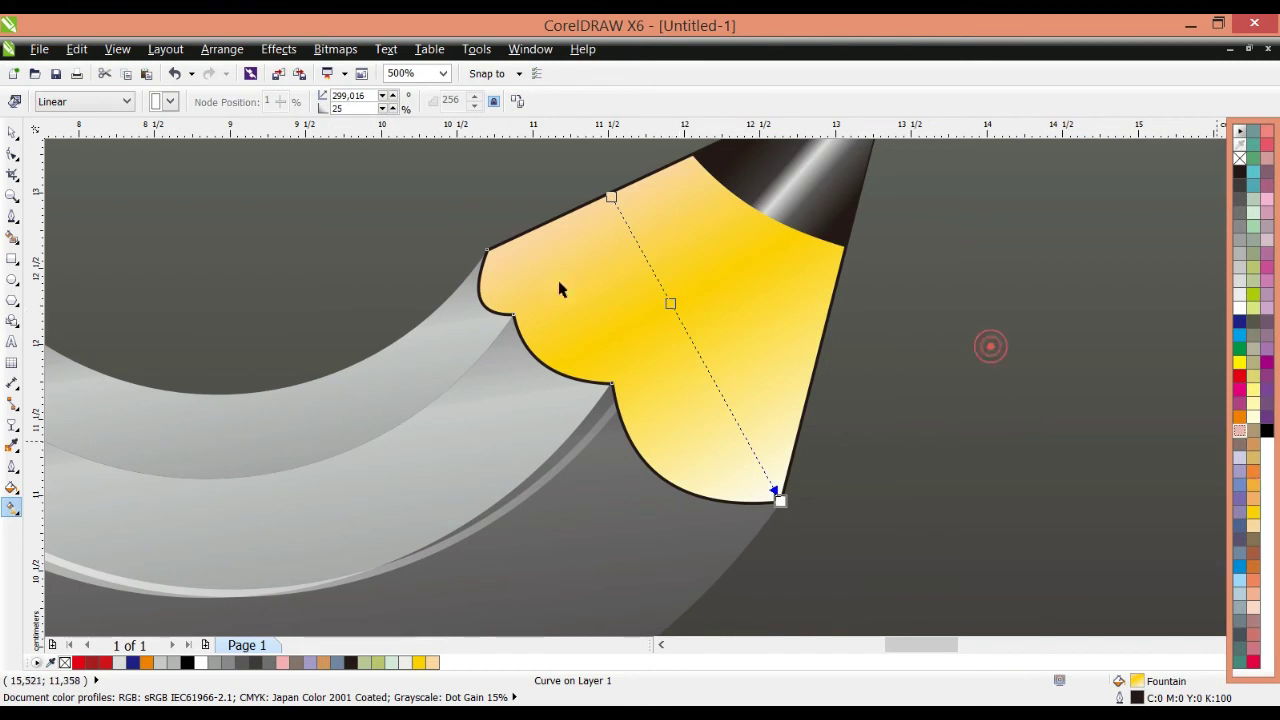
drag(1253, 444, 611, 197)
drag(1253, 512, 670, 304)
drag(1253, 525, 734, 420)
drag(1272, 608, 780, 500)
scroll(862, 360, down, 2)
key(space)
click(712, 291)
scroll(643, 309, up, 2)
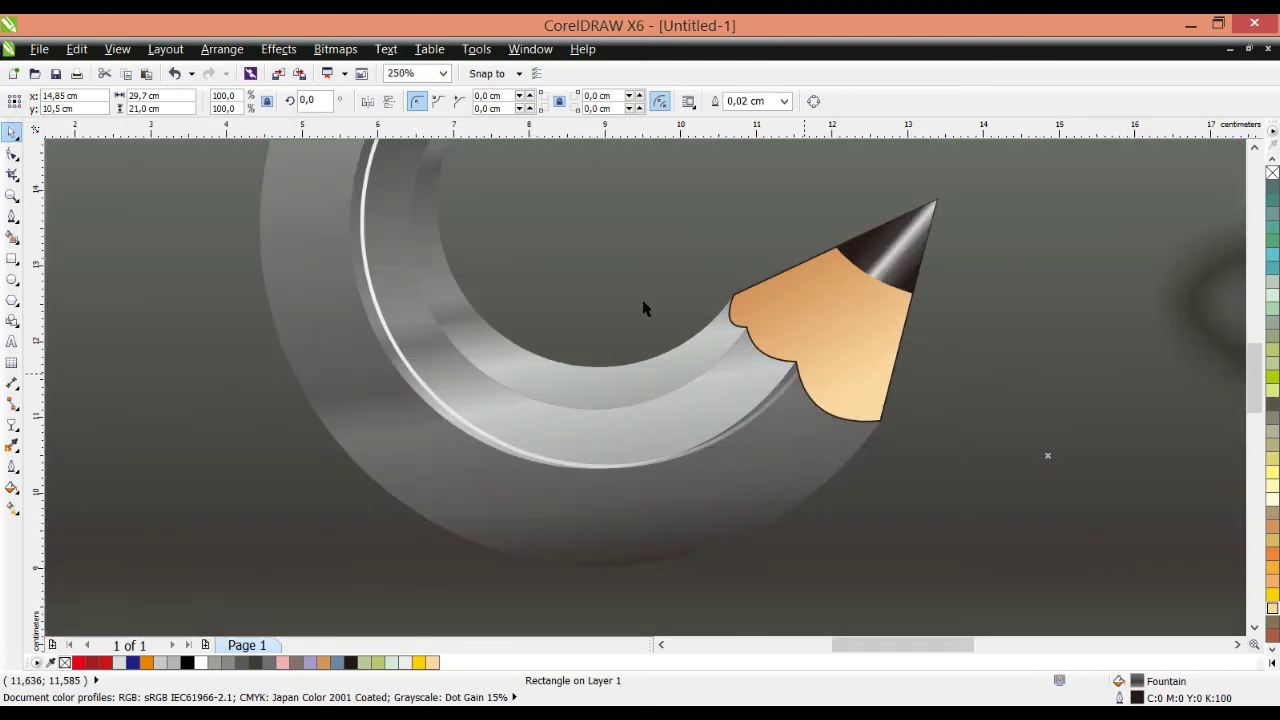
Step: Move the light-outlined inner band of the C slightly towards the outer ring, to about X 8.55 and Y 13.54 cm
scroll(643, 309, down, 1)
click(677, 182)
scroll(606, 162, up, 1)
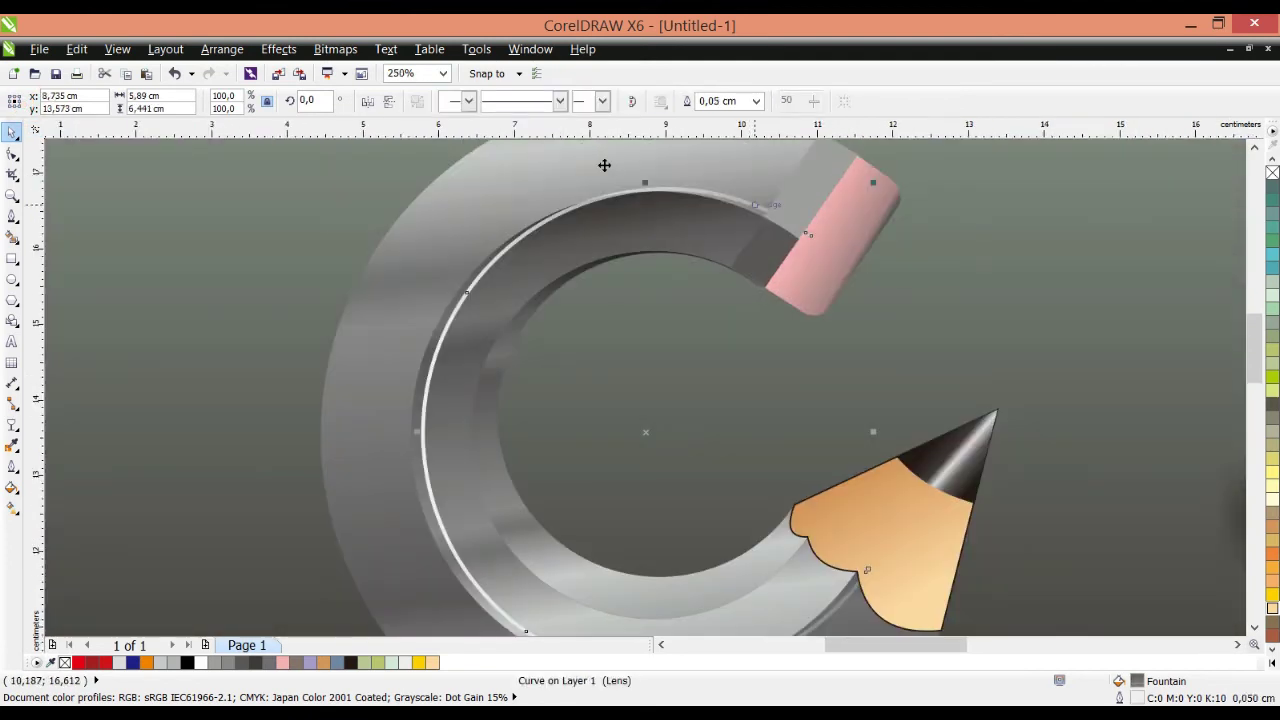
scroll(605, 165, up, 1)
drag(605, 165, 582, 169)
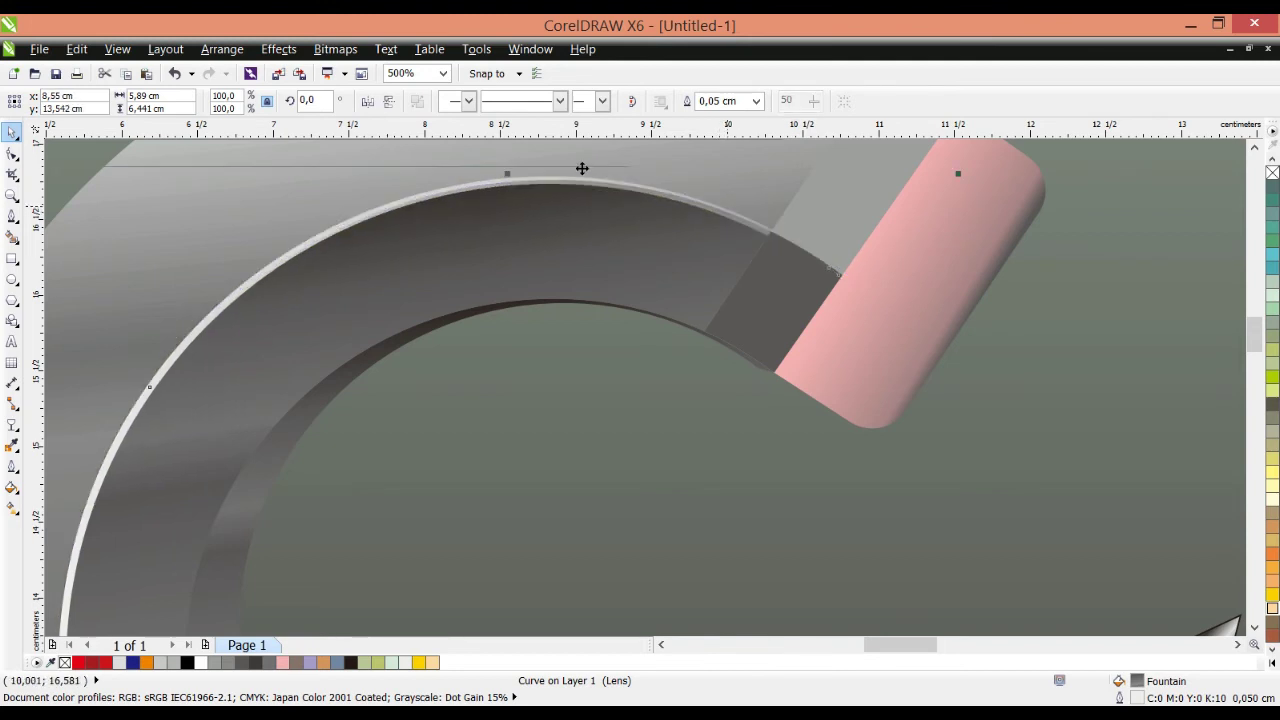
scroll(582, 169, down, 4)
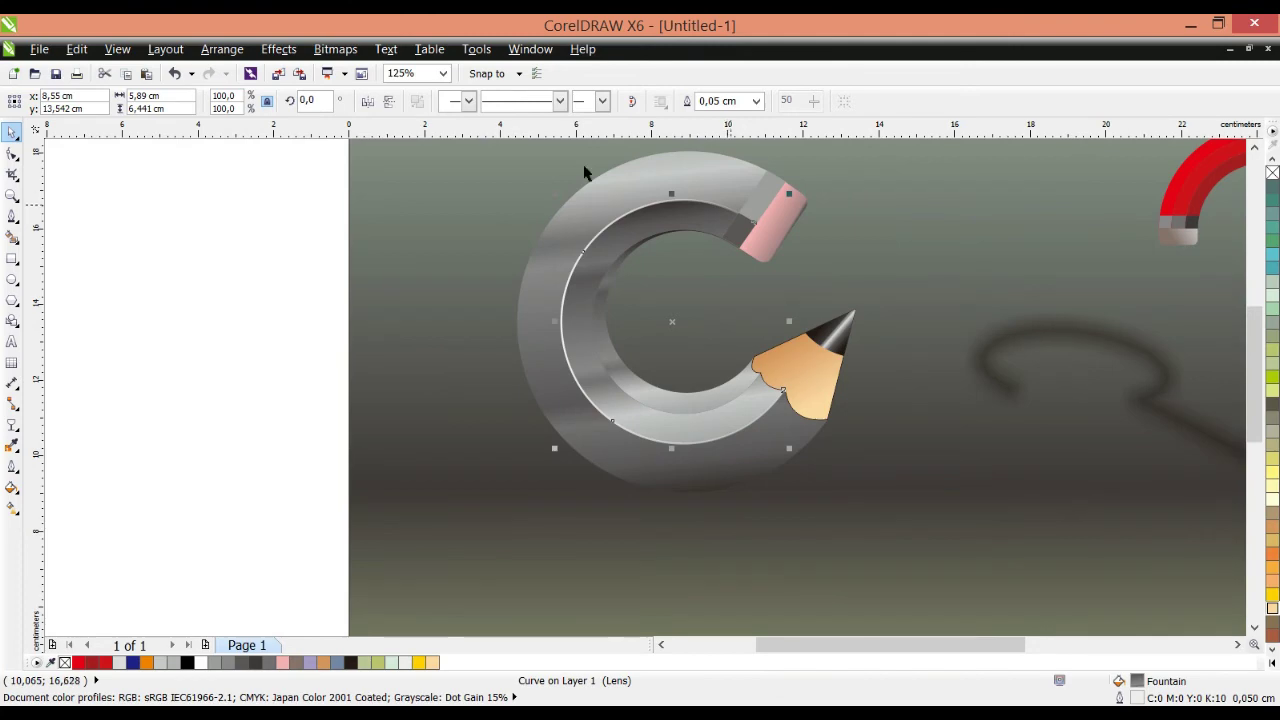
scroll(645, 310, up, 3)
scroll(637, 320, down, 2)
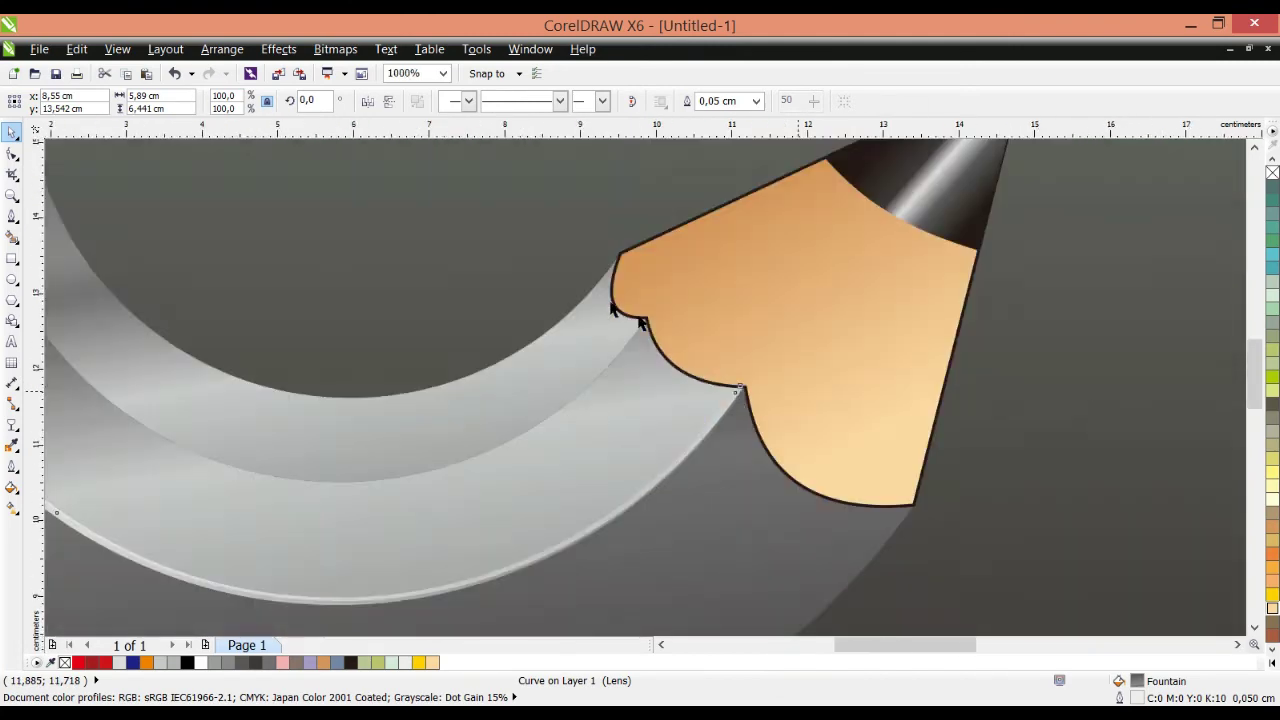
Step: Align the light-outlined band's end with the tip's scallop corner in Wireframe view, at about X 8.571 cm, and return to Enhanced view
click(117, 49)
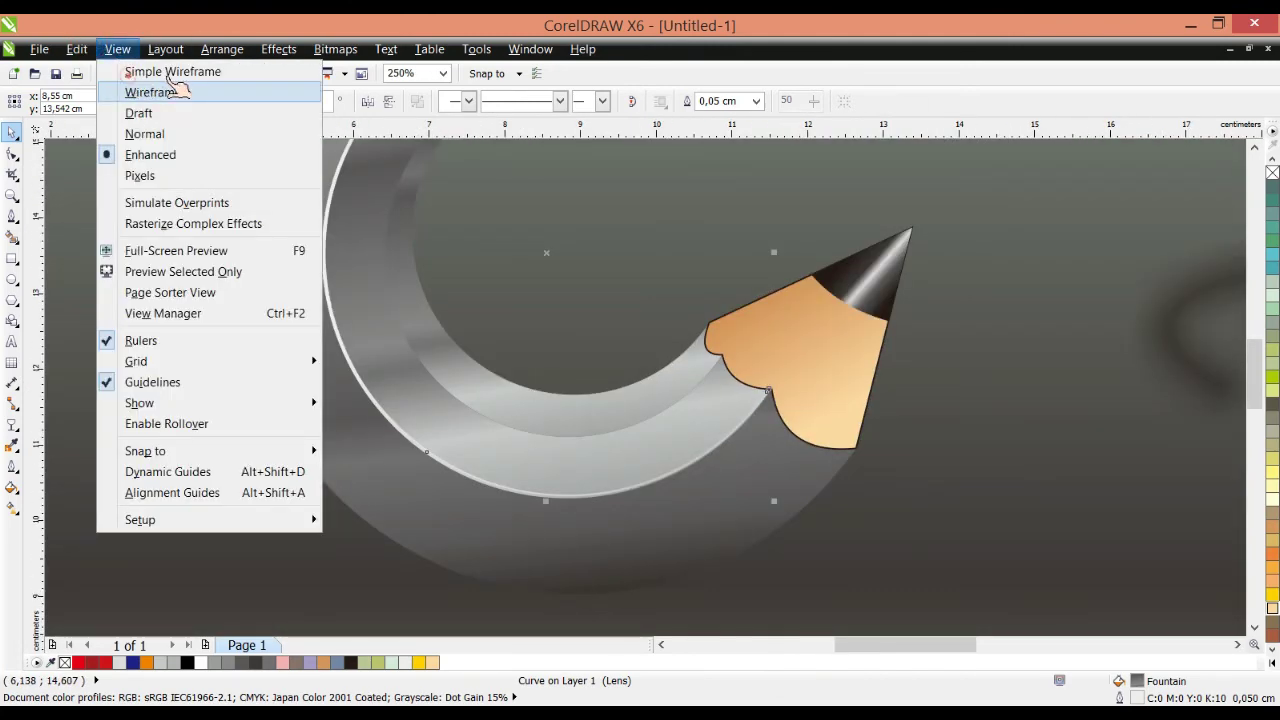
click(150, 92)
scroll(571, 349, up, 8)
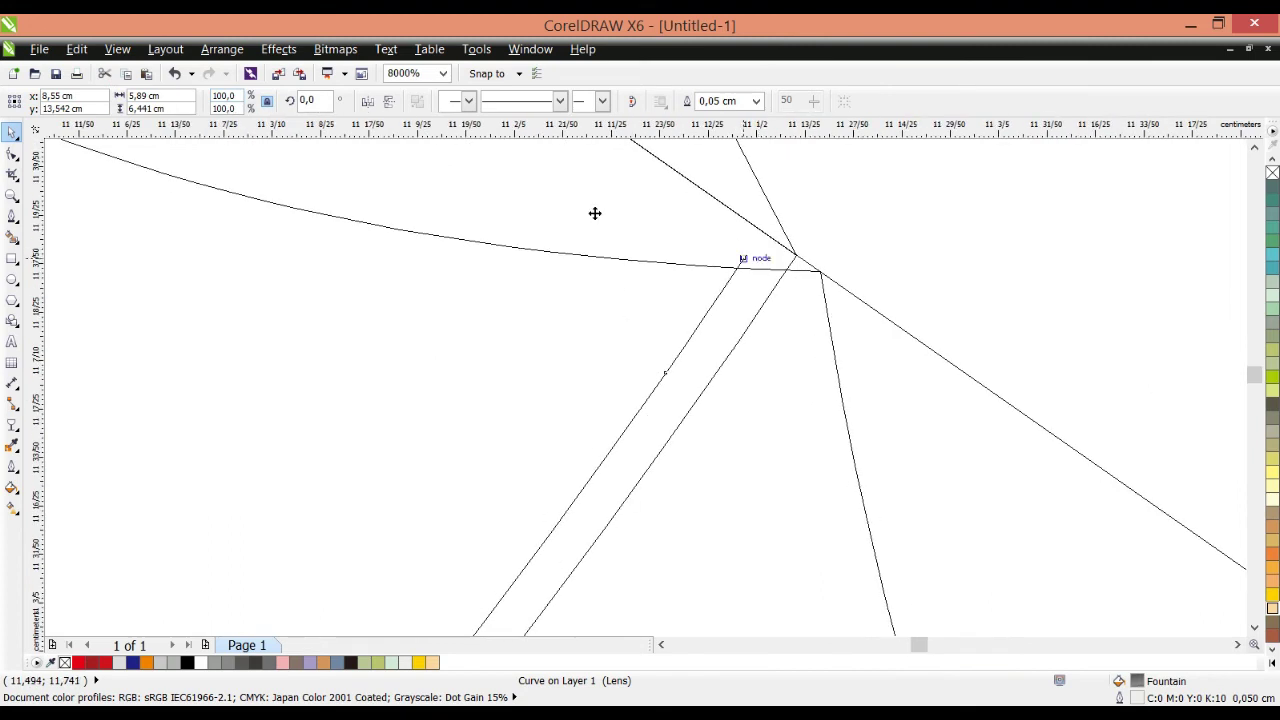
drag(594, 209, 650, 222)
scroll(711, 274, down, 5)
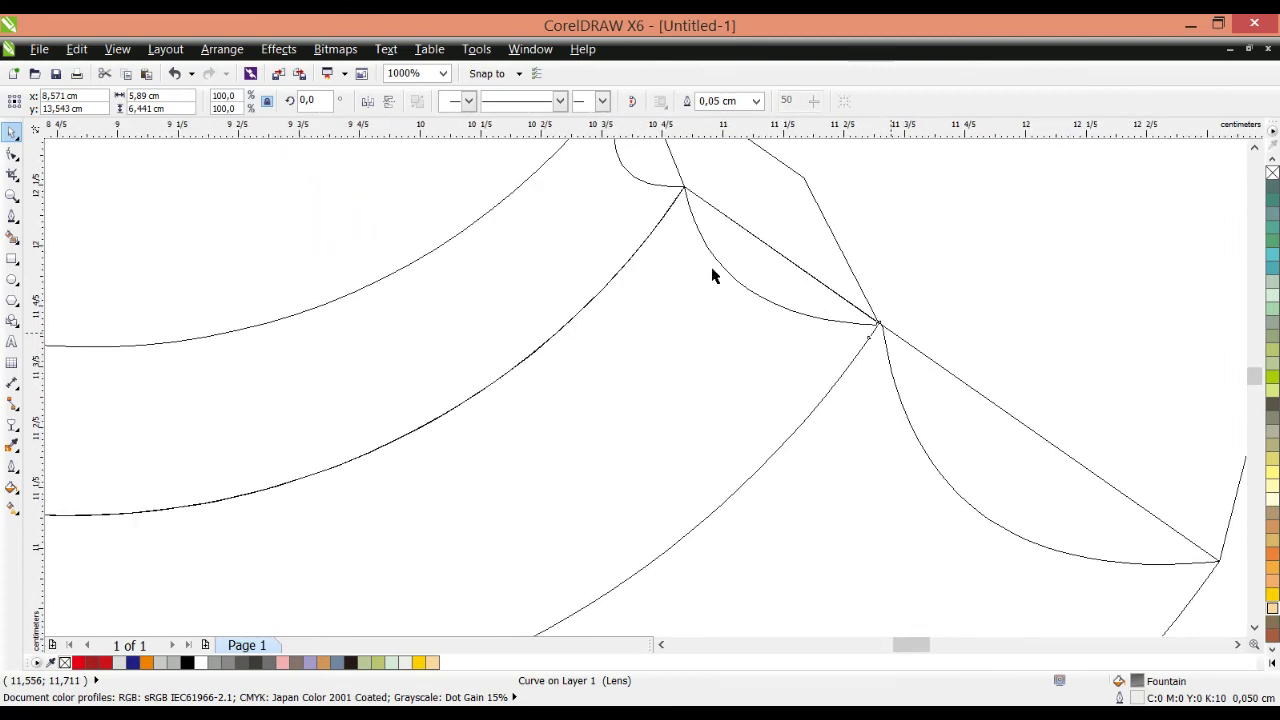
scroll(711, 274, down, 4)
scroll(683, 200, up, 5)
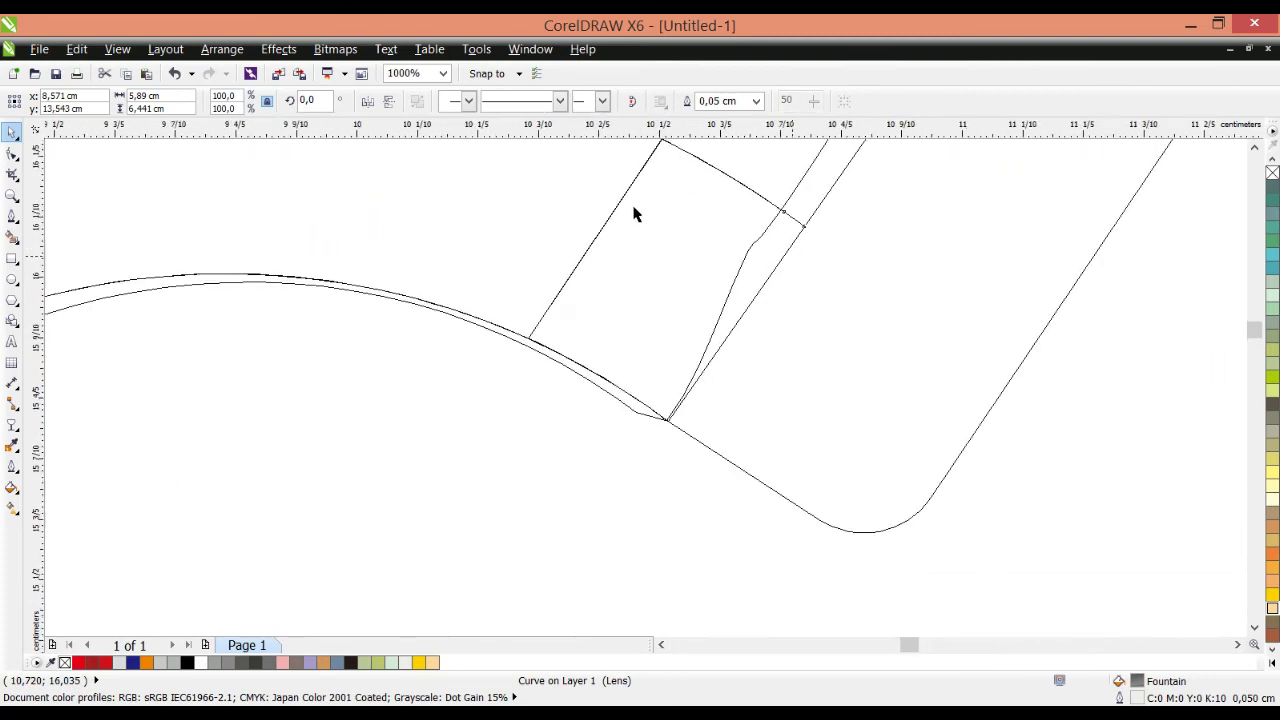
scroll(633, 212, down, 6)
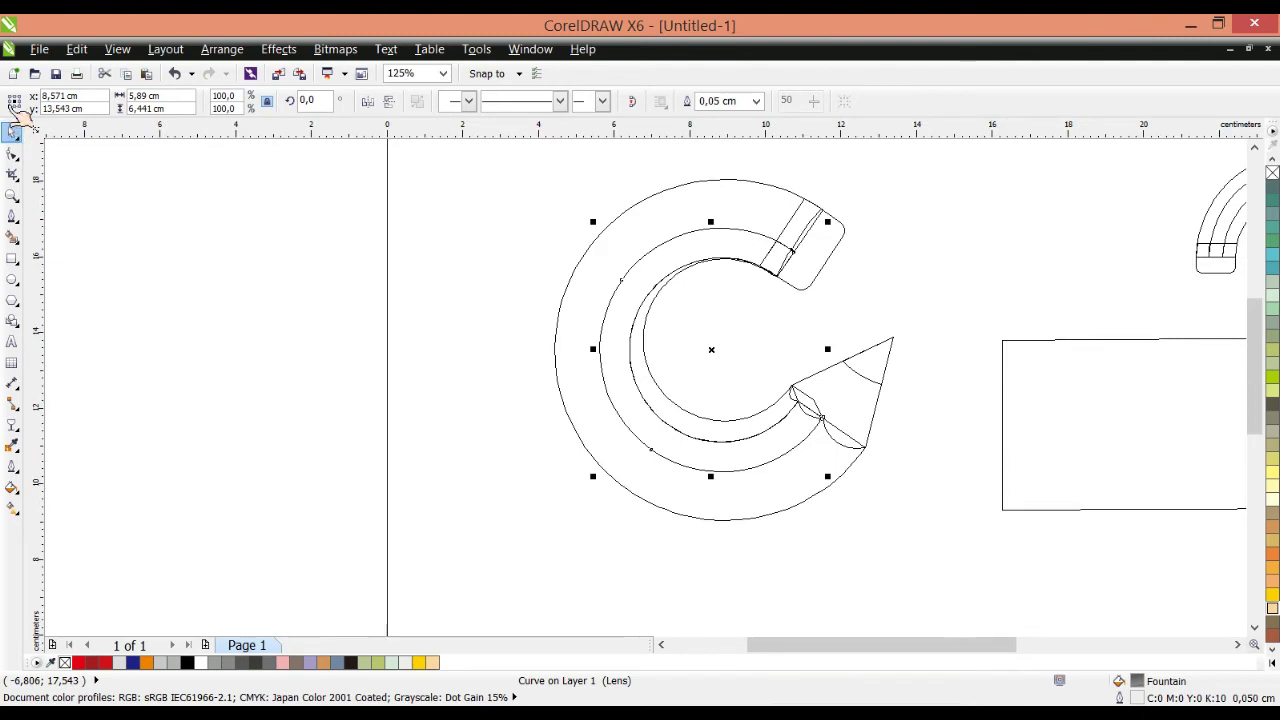
click(117, 49)
click(117, 106)
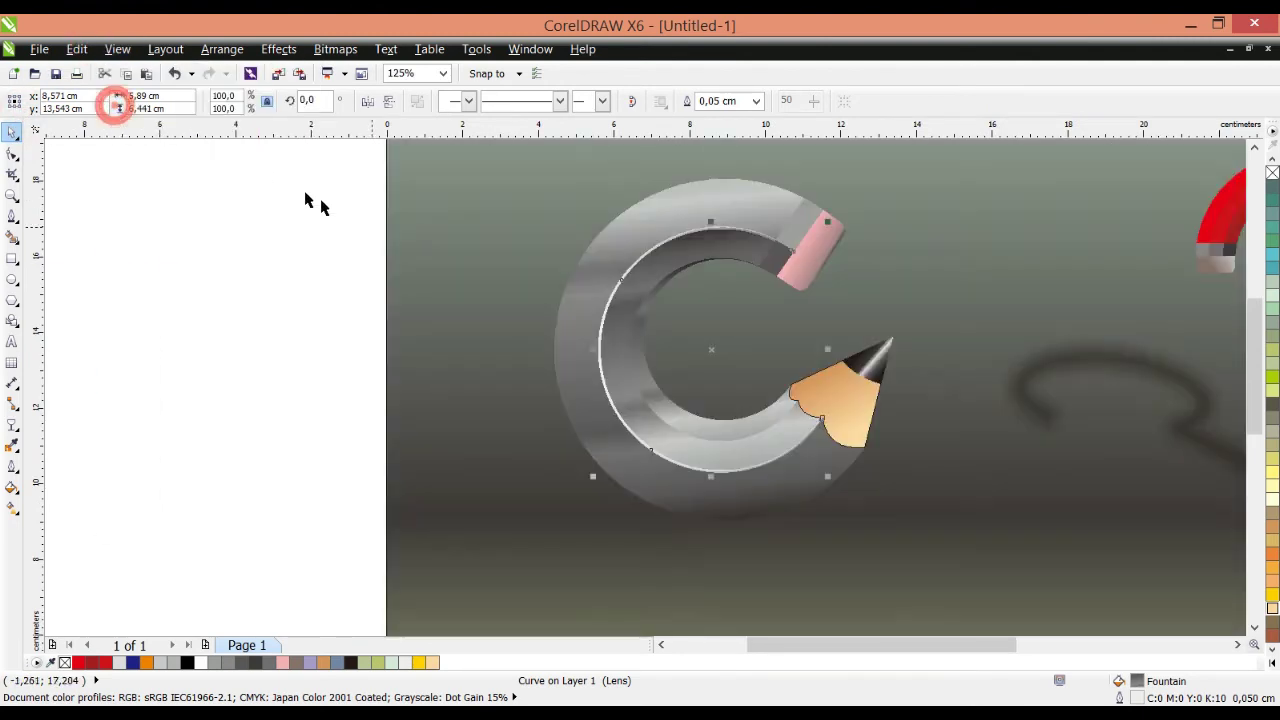
click(310, 200)
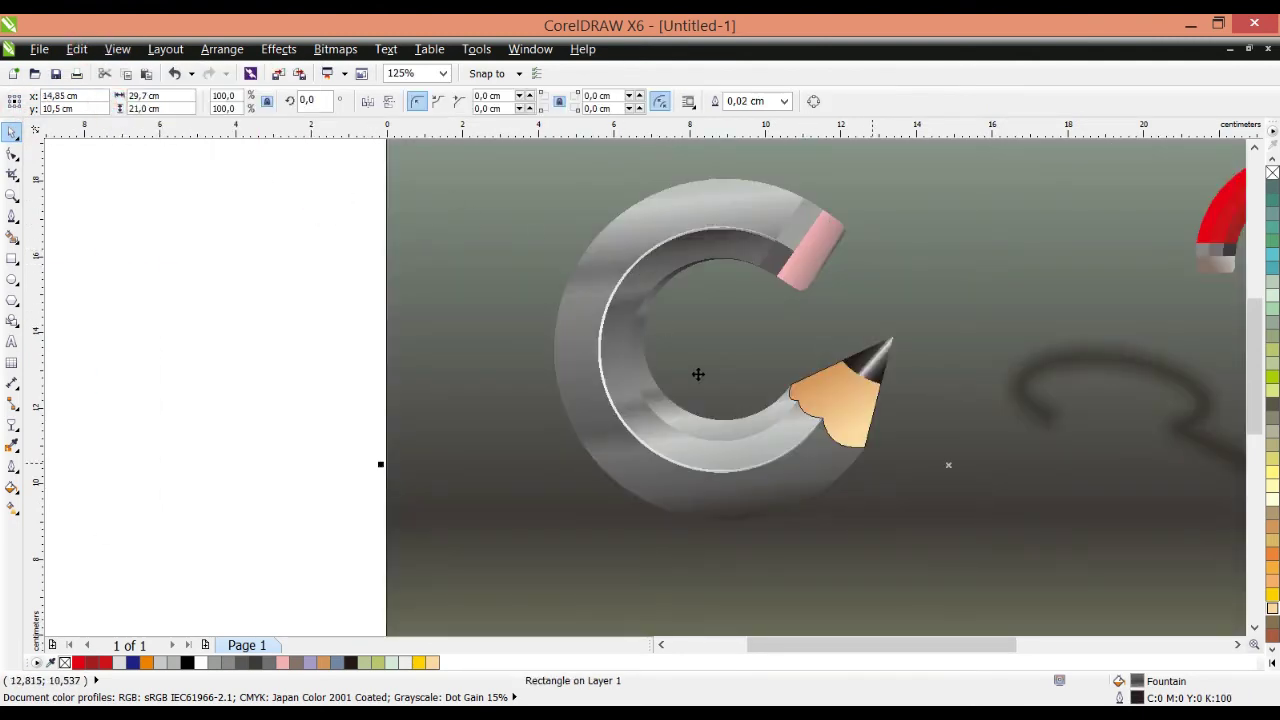
Step: Select the two-object group forming the C's innermost rim and bring it to the front
scroll(698, 374, up, 1)
scroll(698, 374, down, 1)
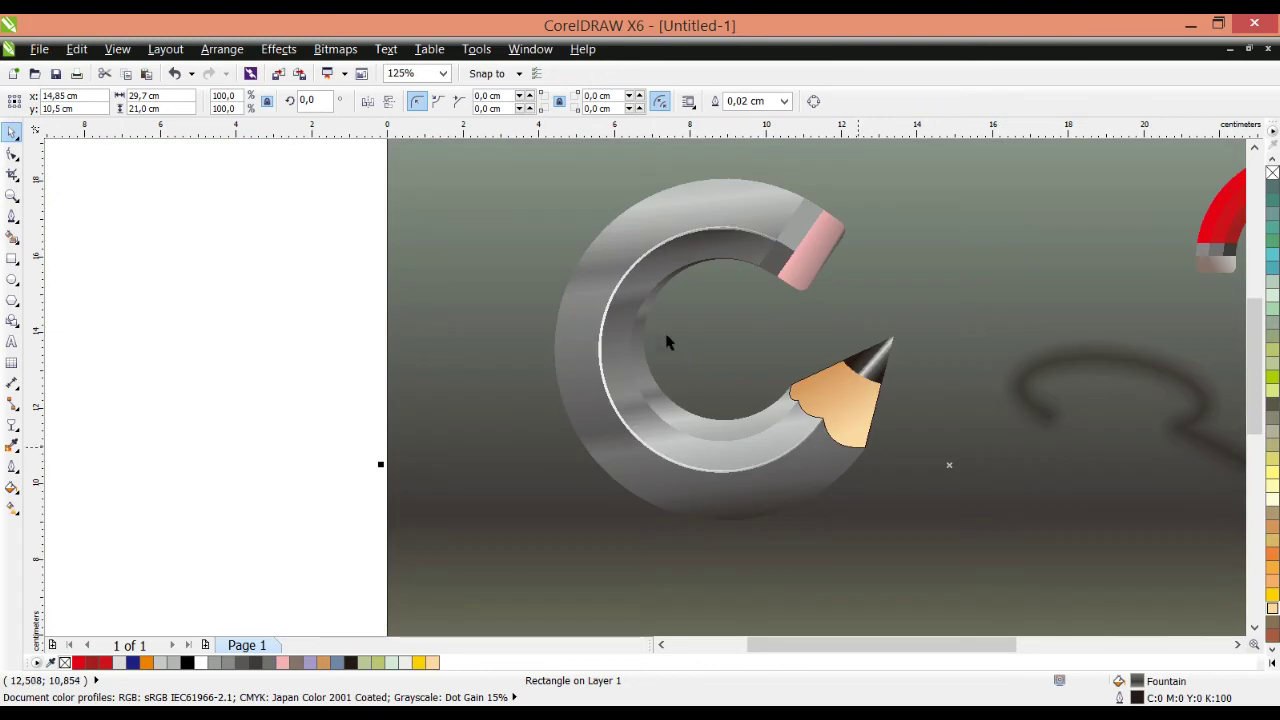
scroll(615, 287, up, 2)
click(629, 400)
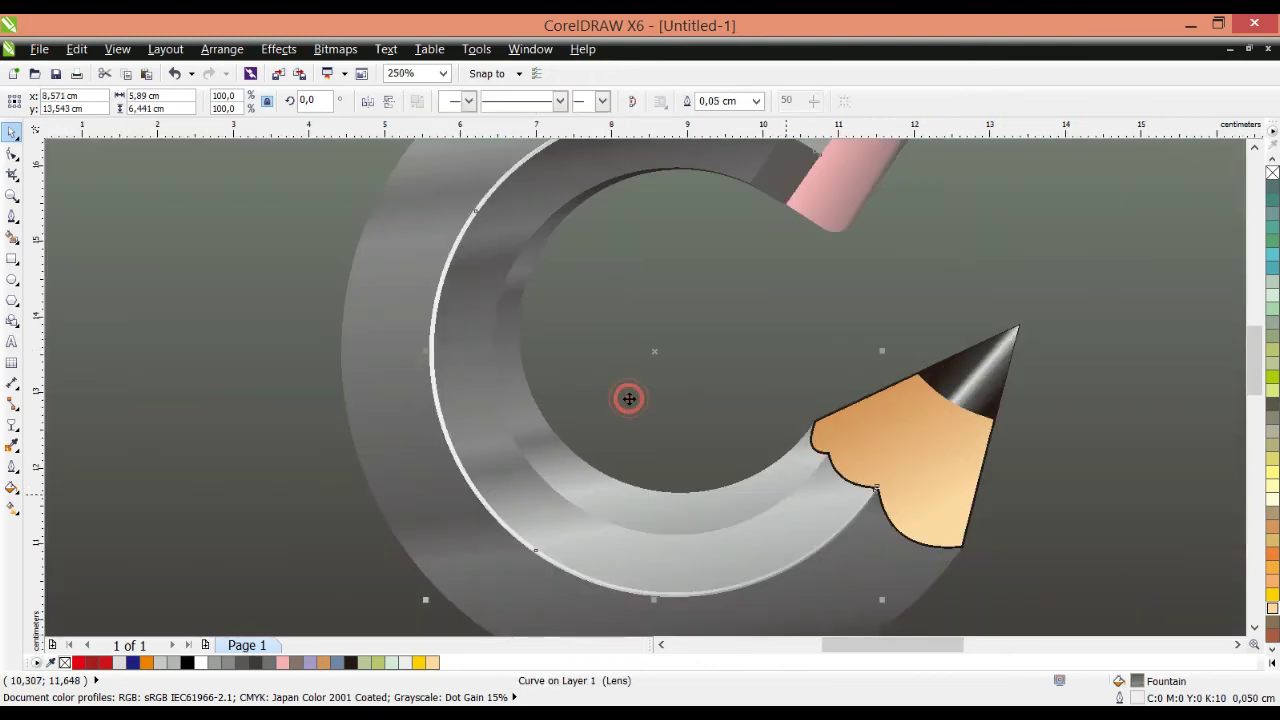
click(540, 400)
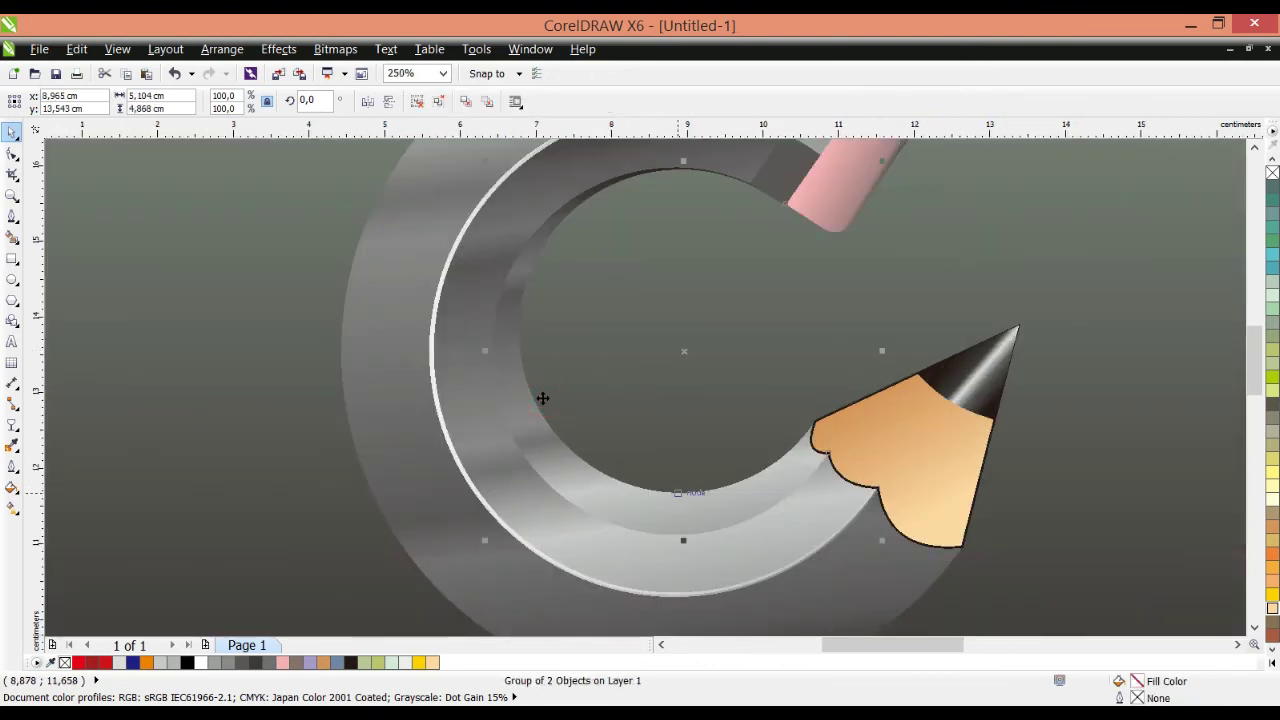
key(shift+Page_Up)
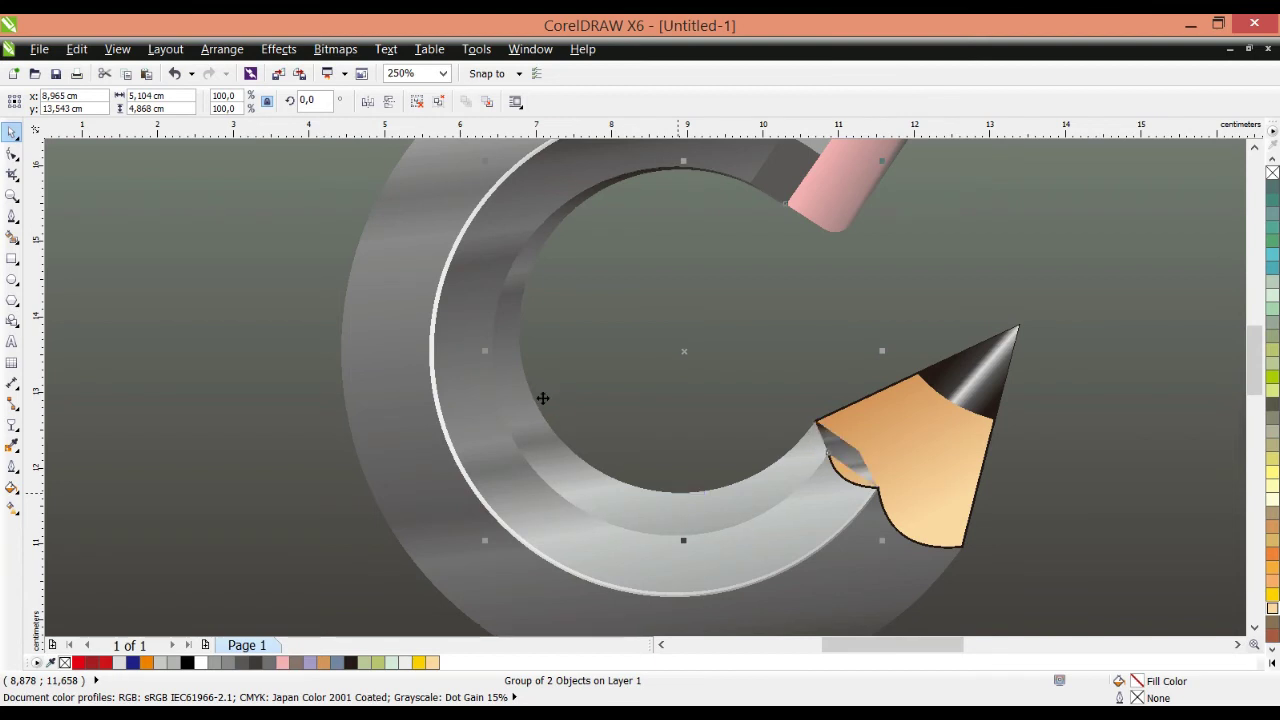
Step: Move the innermost rim group up to about X 9.11 and Y 14.39 cm and give it a black hairline outline
drag(542, 398, 551, 346)
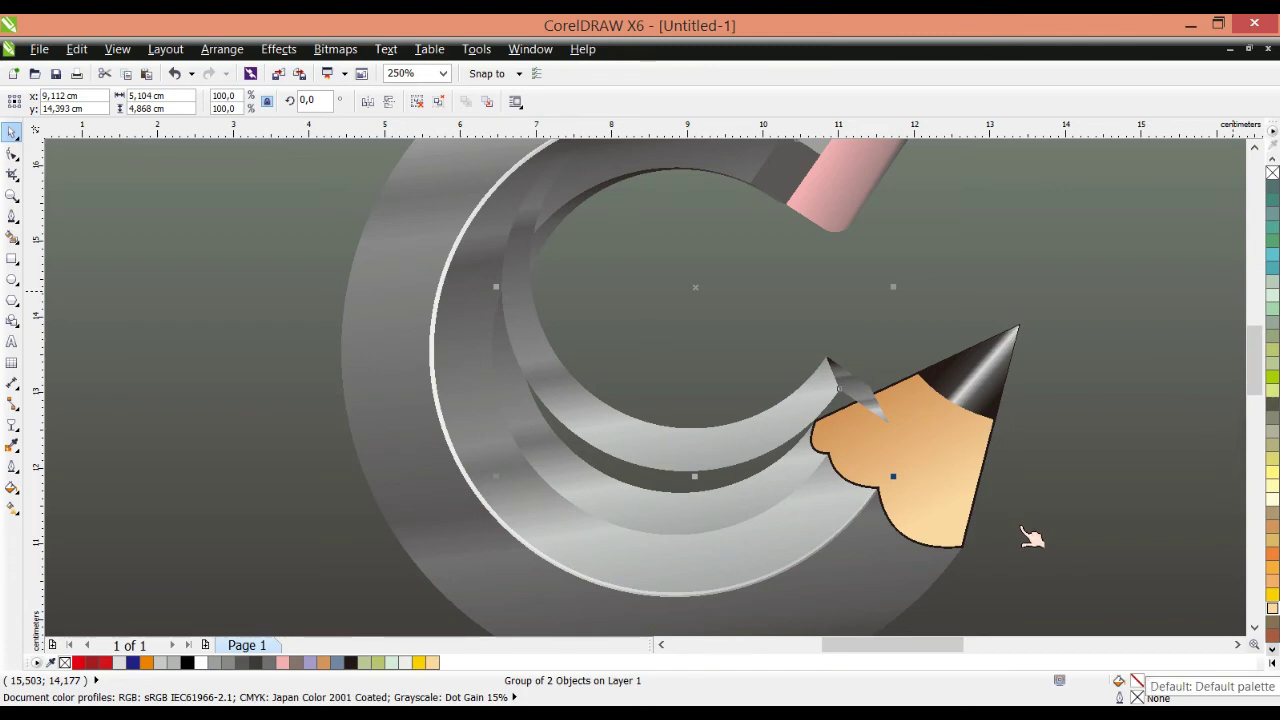
click(1272, 663)
right_click(1240, 172)
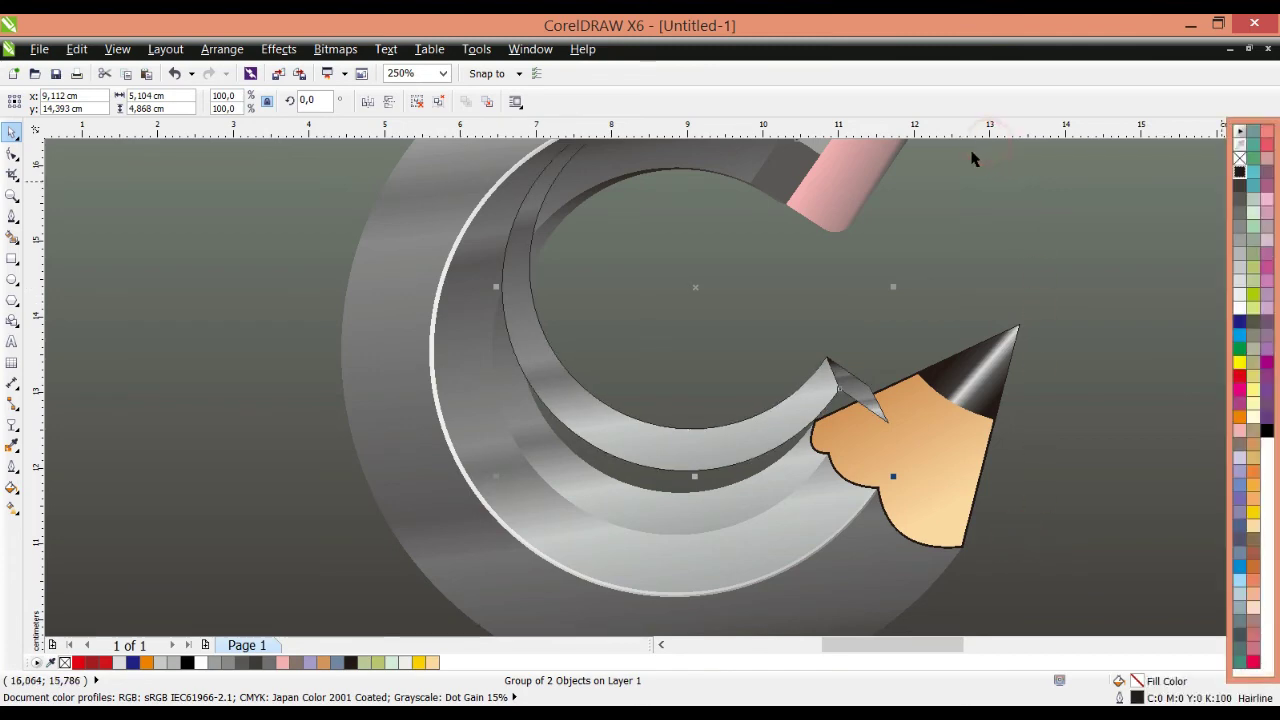
Step: Shift the innermost rim group to about X 8.74 and Y 14.13 cm, ungroup it and delete its small dark end piece
drag(851, 391, 823, 411)
scroll(807, 394, up, 3)
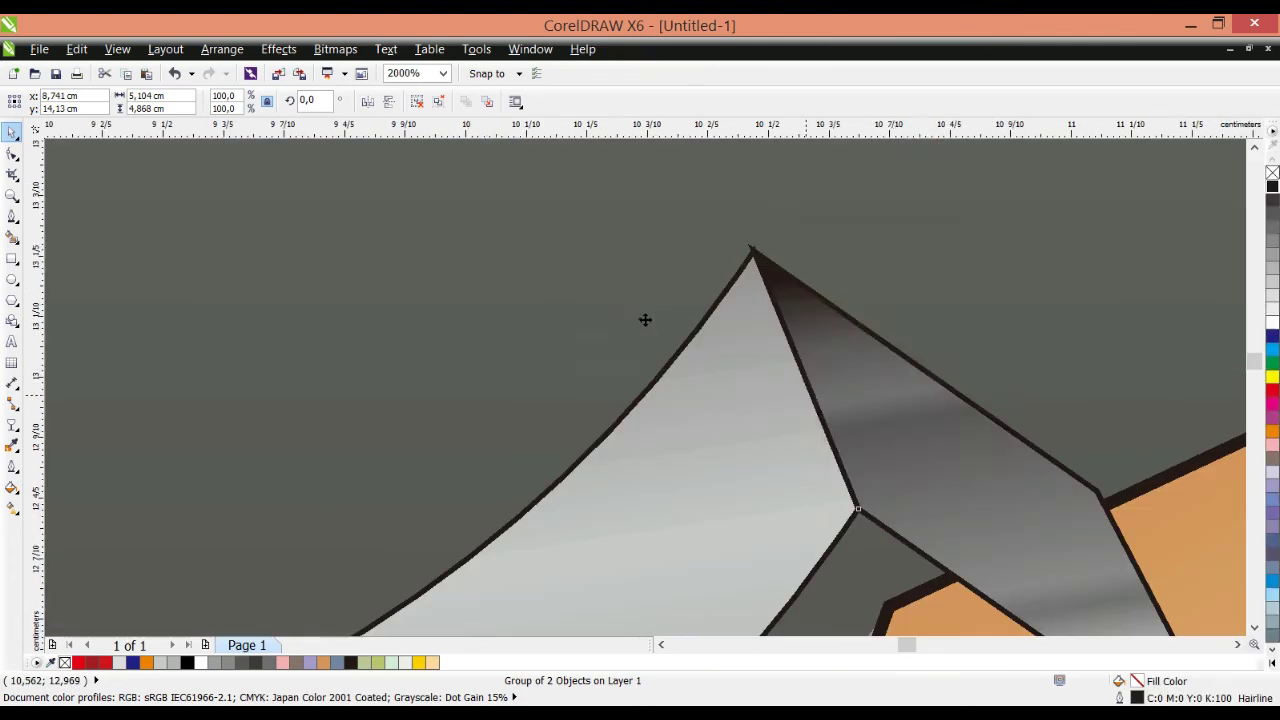
right_click(807, 395)
click(858, 95)
scroll(706, 280, down, 2)
click(804, 384)
key(Delete)
Step: Move the remaining thin crescent off the C onto the empty background beside it, ready for node editing
scroll(781, 366, down, 2)
click(754, 403)
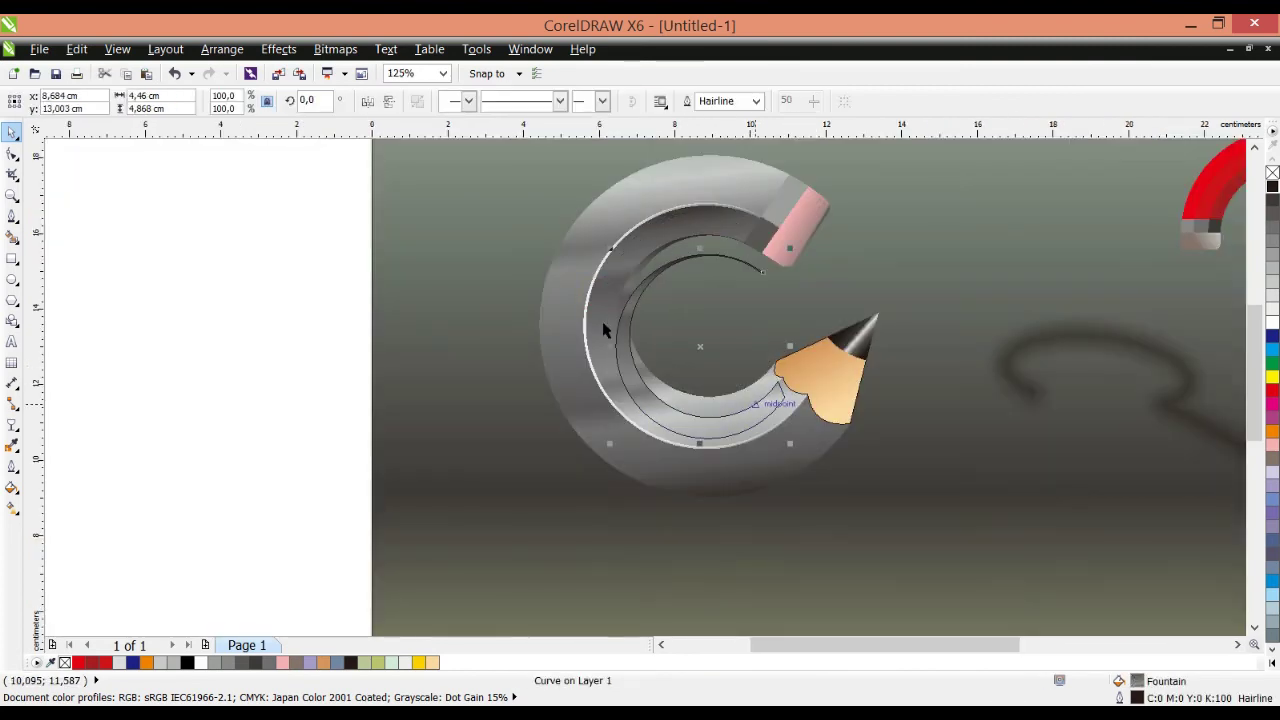
drag(754, 403, 532, 446)
scroll(408, 374, up, 2)
key(F10)
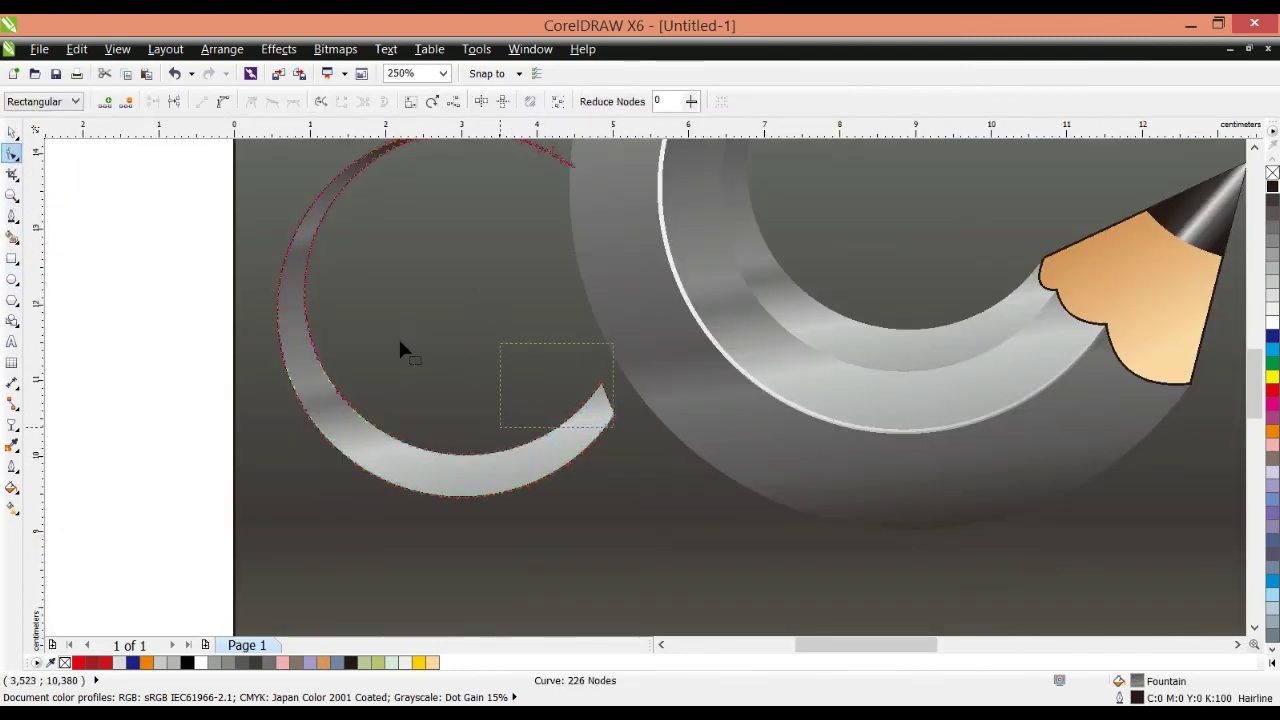
Step: Break the crescent's outline near its lower end and delete the nodes that close that end
drag(577, 346, 406, 438)
key(Delete)
click(536, 439)
click(174, 101)
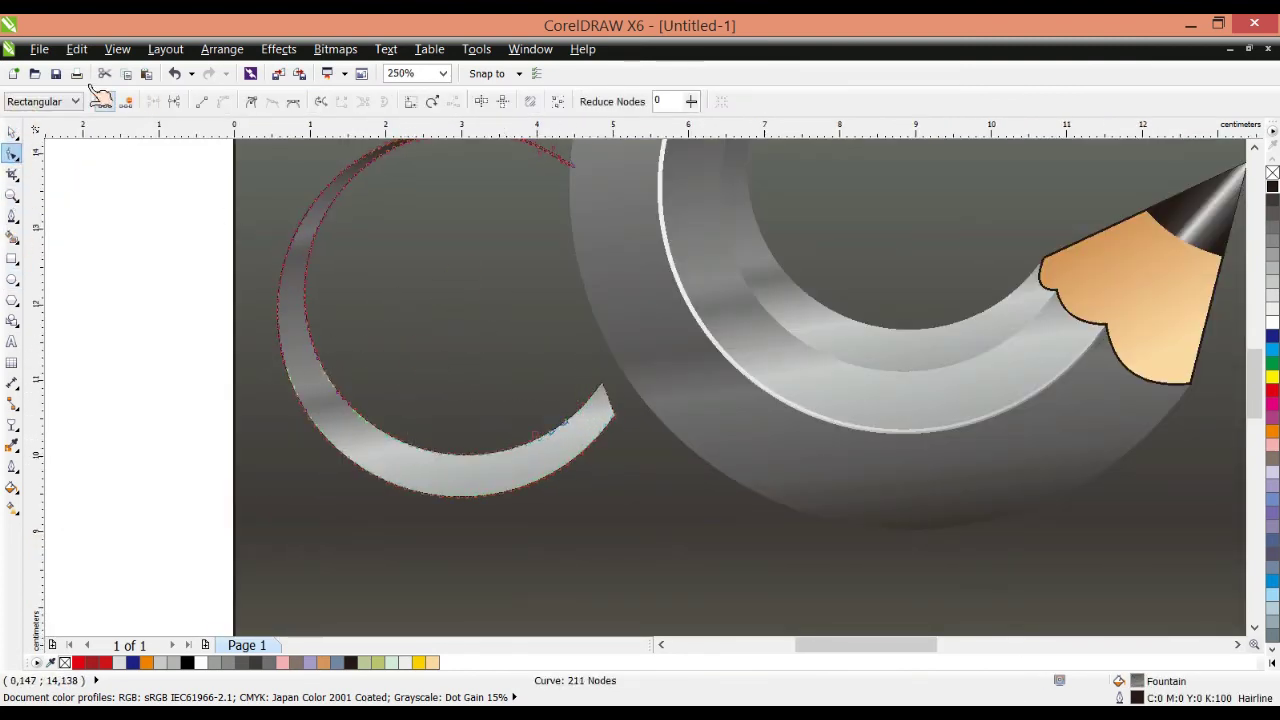
scroll(524, 440, up, 3)
key(Delete)
scroll(660, 416, down, 2)
drag(605, 208, 803, 366)
key(Delete)
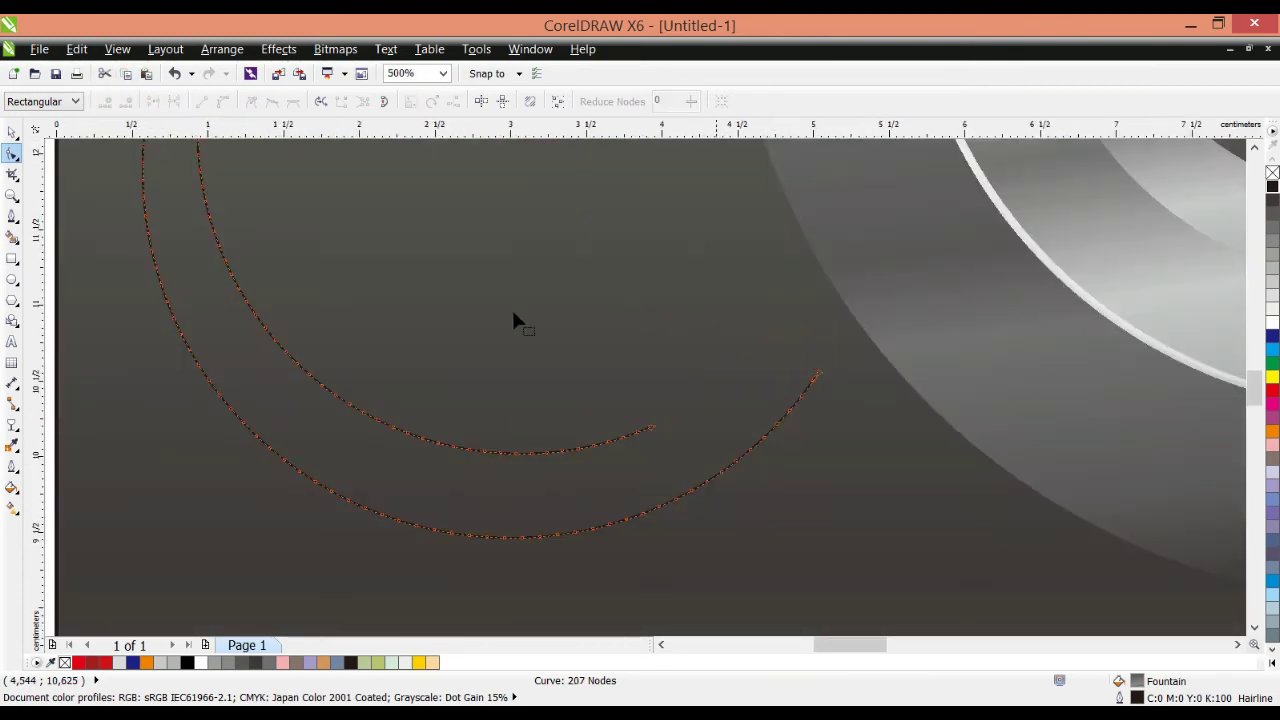
Step: Delete the crescent's inner-edge nodes along its lower curve and left side
drag(432, 350, 685, 475)
key(Delete)
scroll(358, 357, down, 2)
drag(409, 423, 286, 309)
key(Delete)
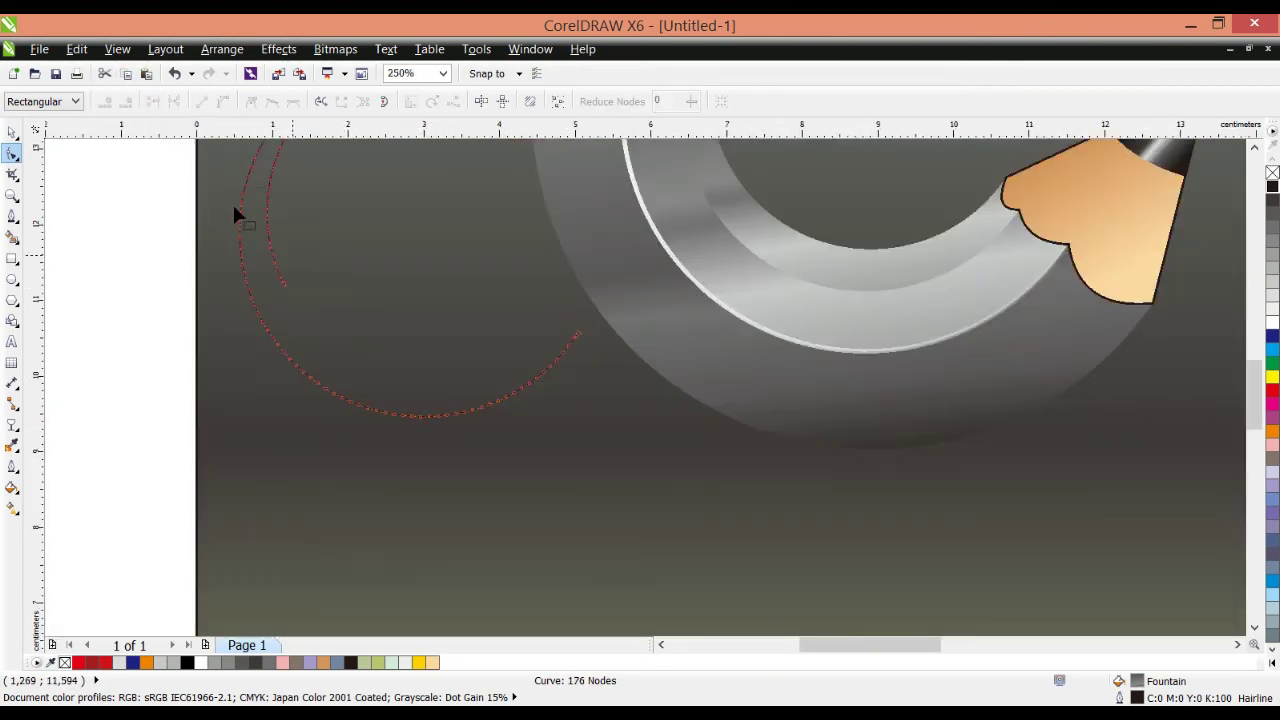
scroll(290, 260, down, 1)
scroll(310, 380, up, 1)
key(Delete)
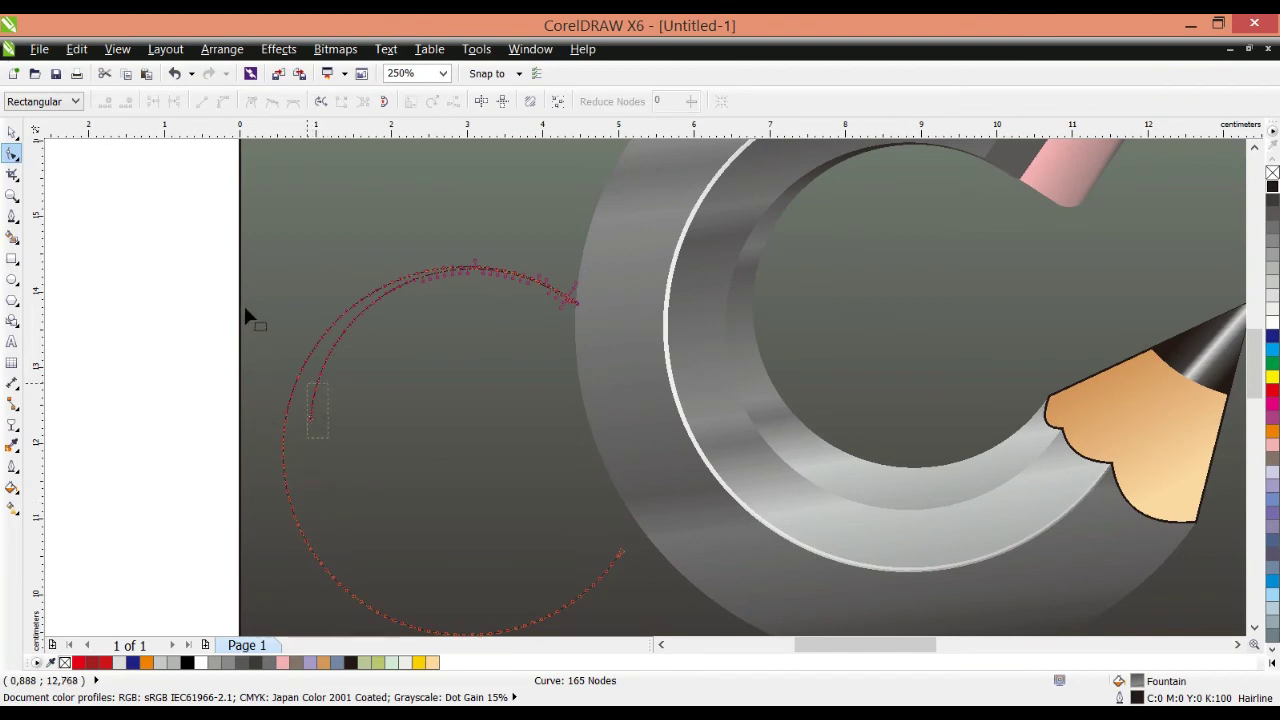
Step: Delete the remaining inner-edge nodes along the crescent's upper curve so only the outer arc is kept
scroll(320, 287, up, 4)
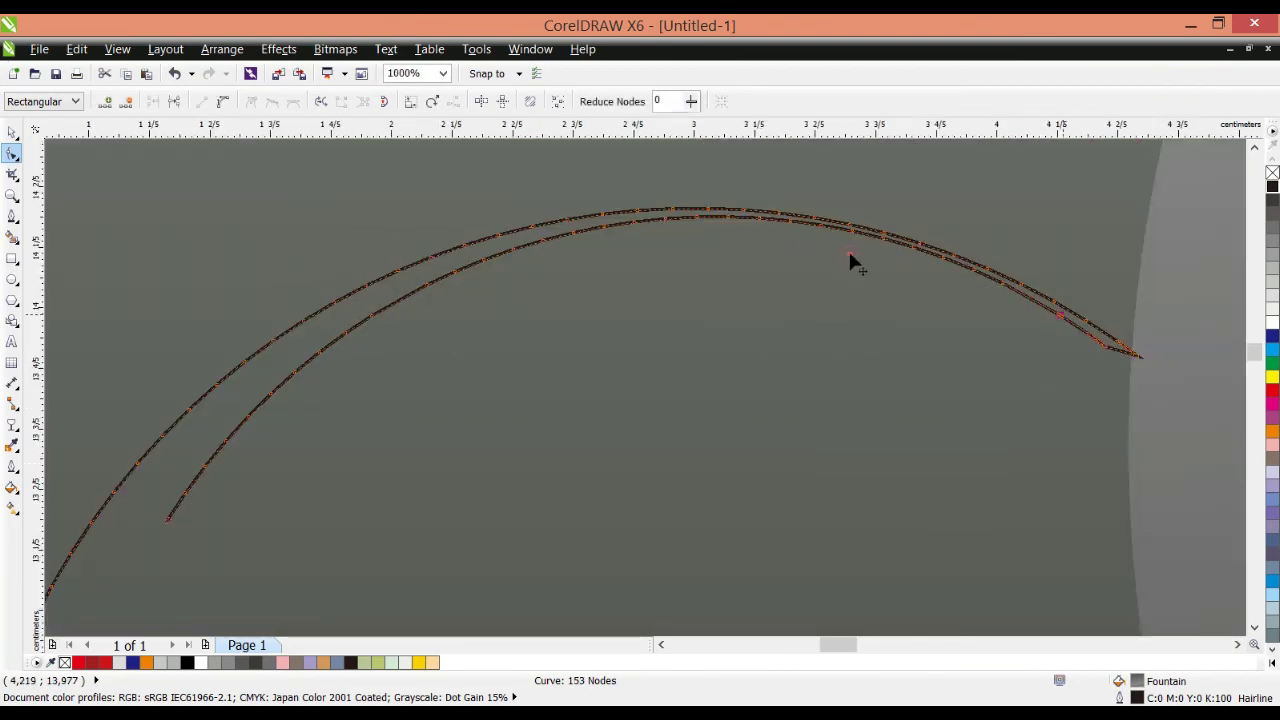
key(Delete)
key(Delete)
drag(694, 269, 376, 304)
key(Delete)
key(Delete)
key(Delete)
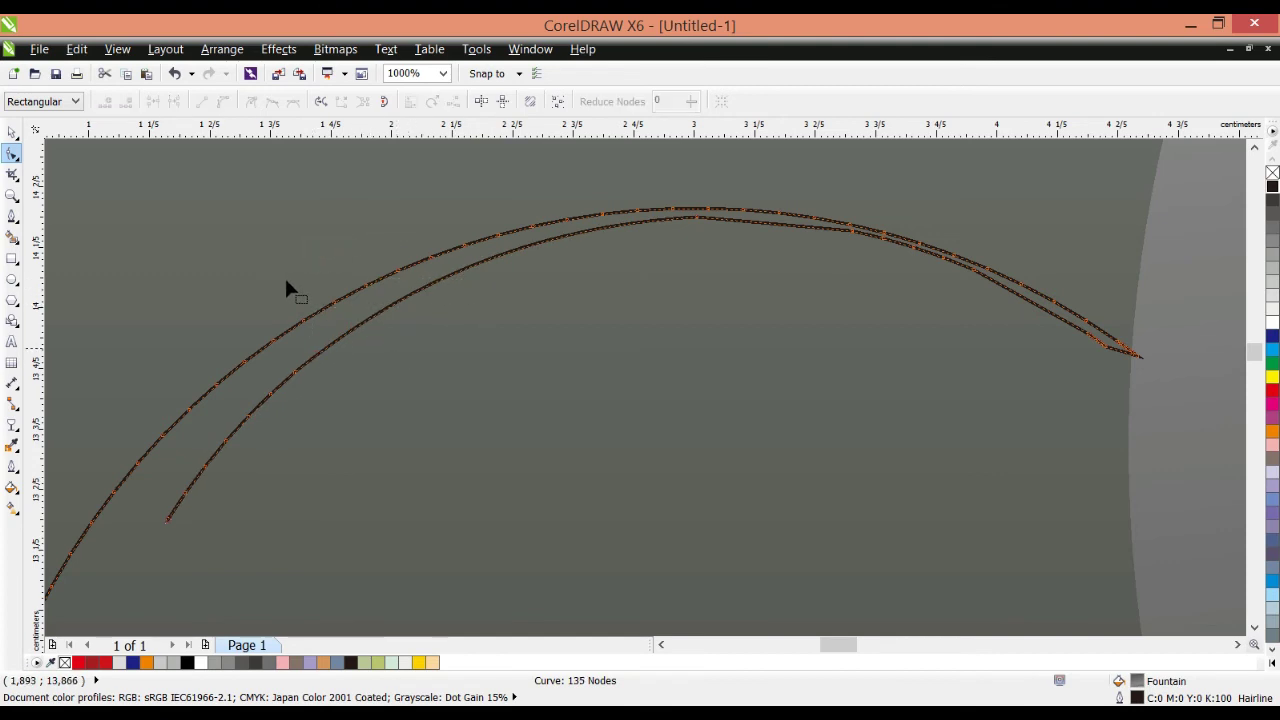
key(Delete)
key(Delete)
key(Delete)
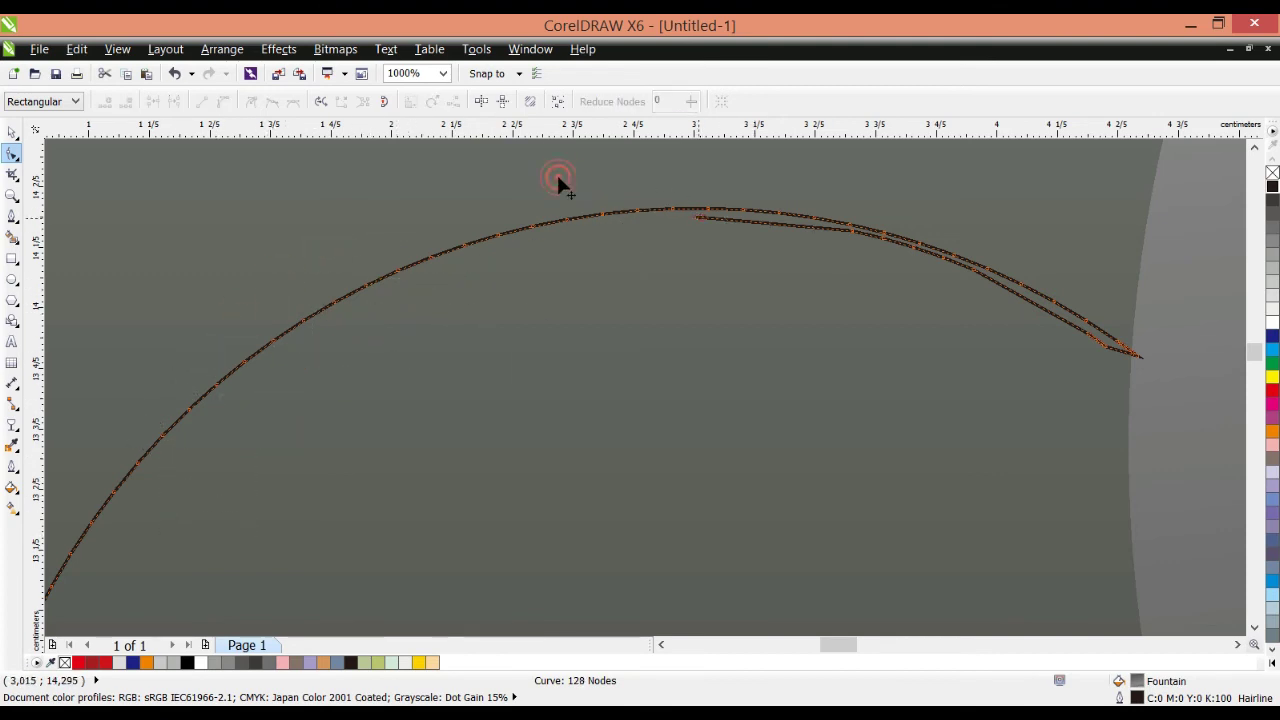
double_click(735, 204)
double_click(779, 214)
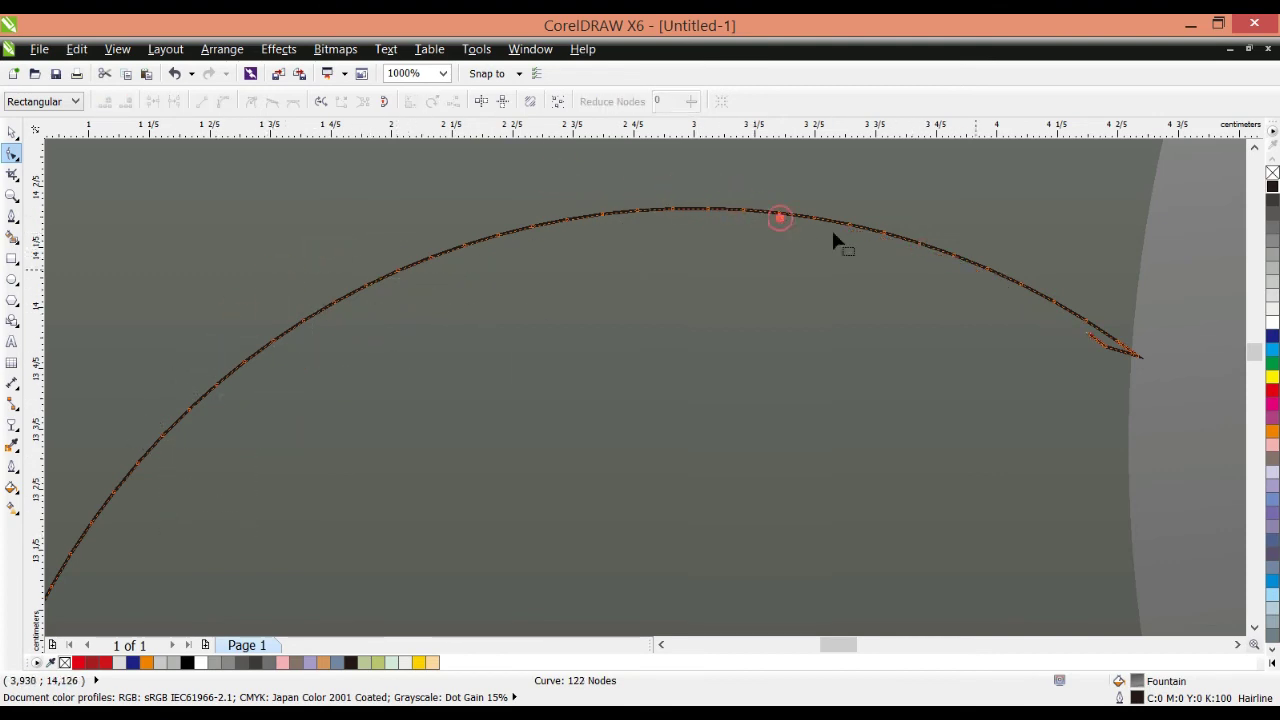
double_click(876, 275)
Step: Give the open arc a white outline 0.025 cm wide
scroll(884, 310, down, 4)
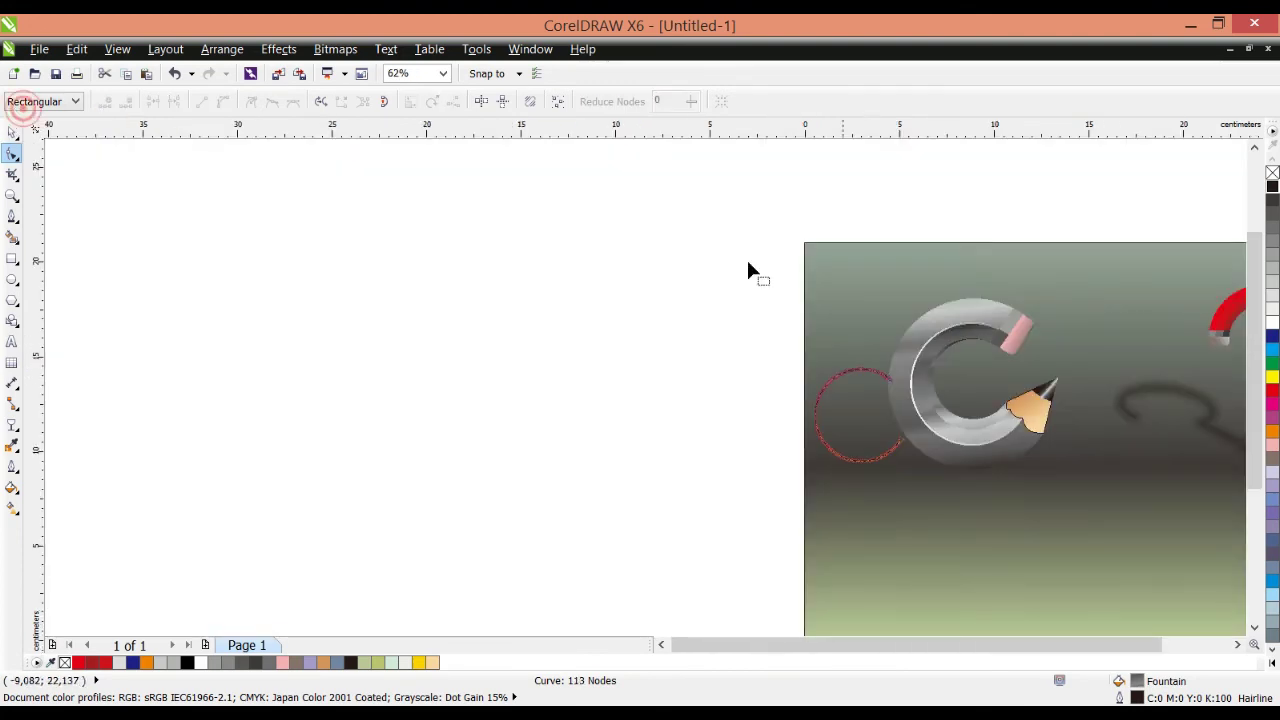
scroll(888, 318, up, 1)
click(12, 132)
right_click(1272, 322)
click(756, 101)
click(735, 247)
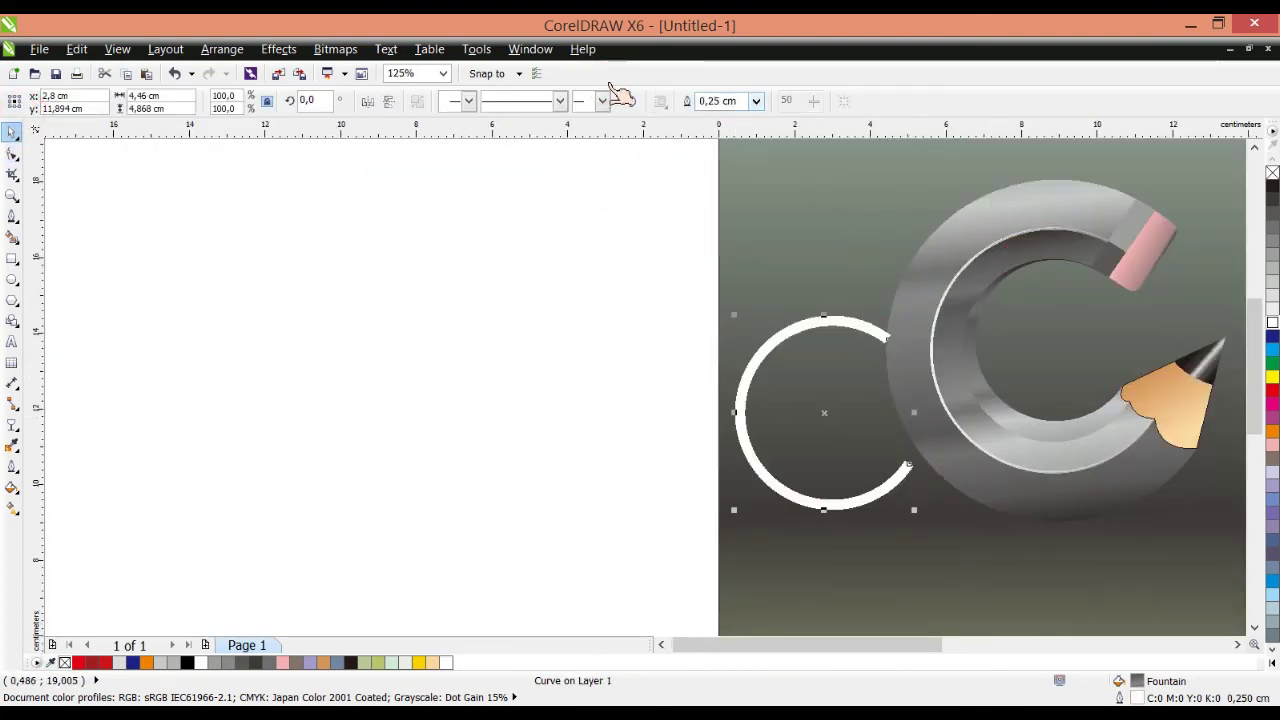
click(756, 101)
click(735, 170)
Step: Move the white arc onto the C's inner rim edge, snapping its upper end to the eraser's corner at about X 8.655 and Y 13.534 cm
scroll(977, 527, up, 1)
drag(812, 434, 1205, 340)
scroll(965, 268, down, 2)
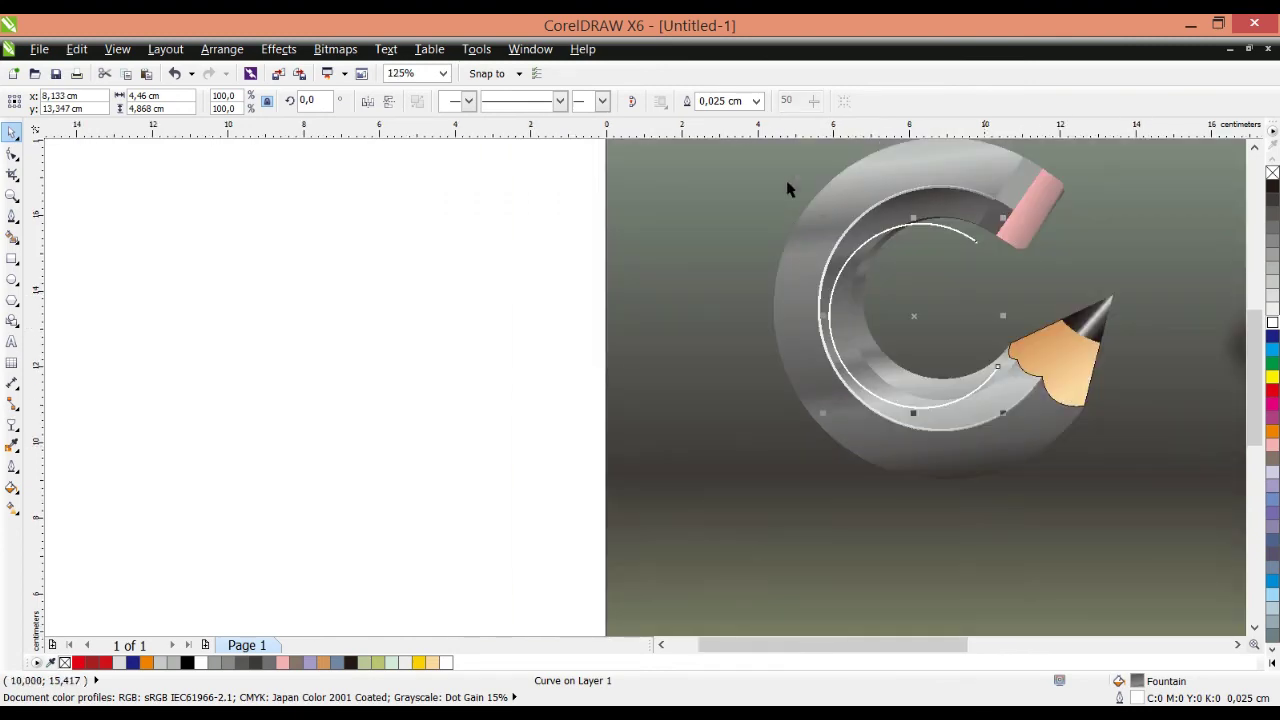
scroll(770, 230, up, 3)
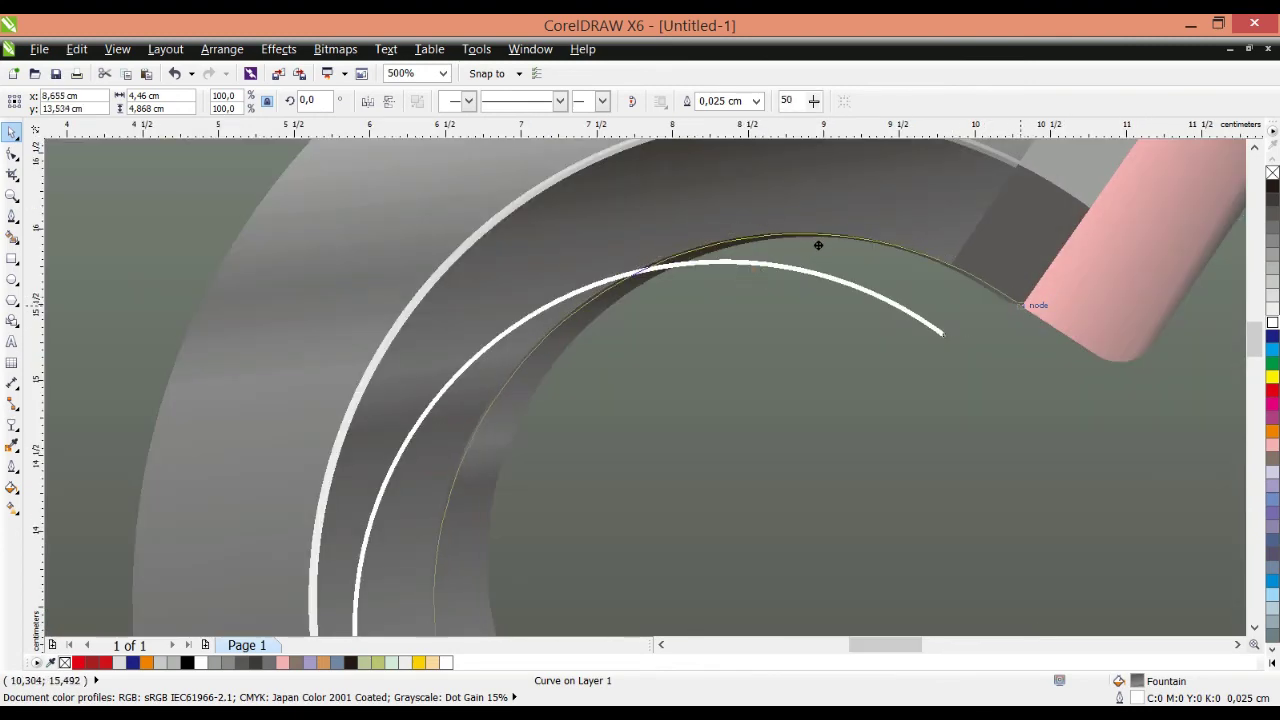
scroll(789, 354, down, 4)
scroll(987, 254, up, 1)
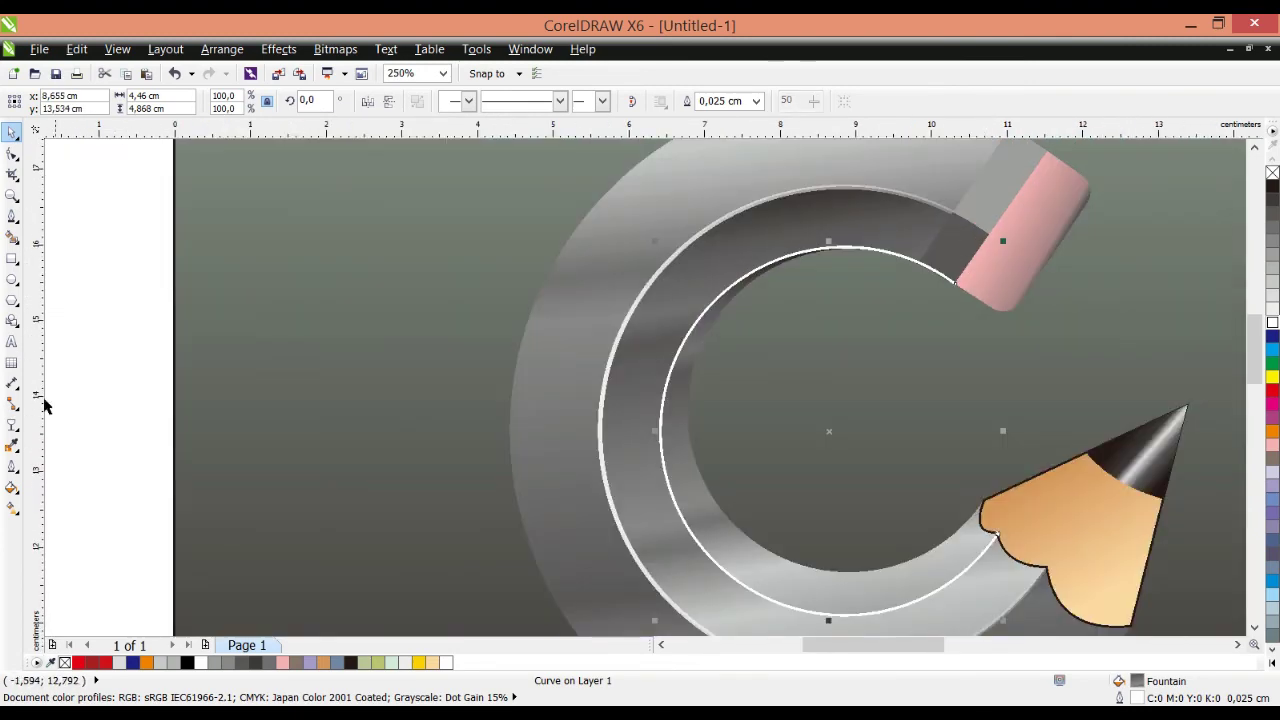
Step: Apply a gradient transparency to the white arc so its highlight fades along the rim
click(12, 425)
drag(659, 436, 669, 366)
drag(931, 543, 908, 374)
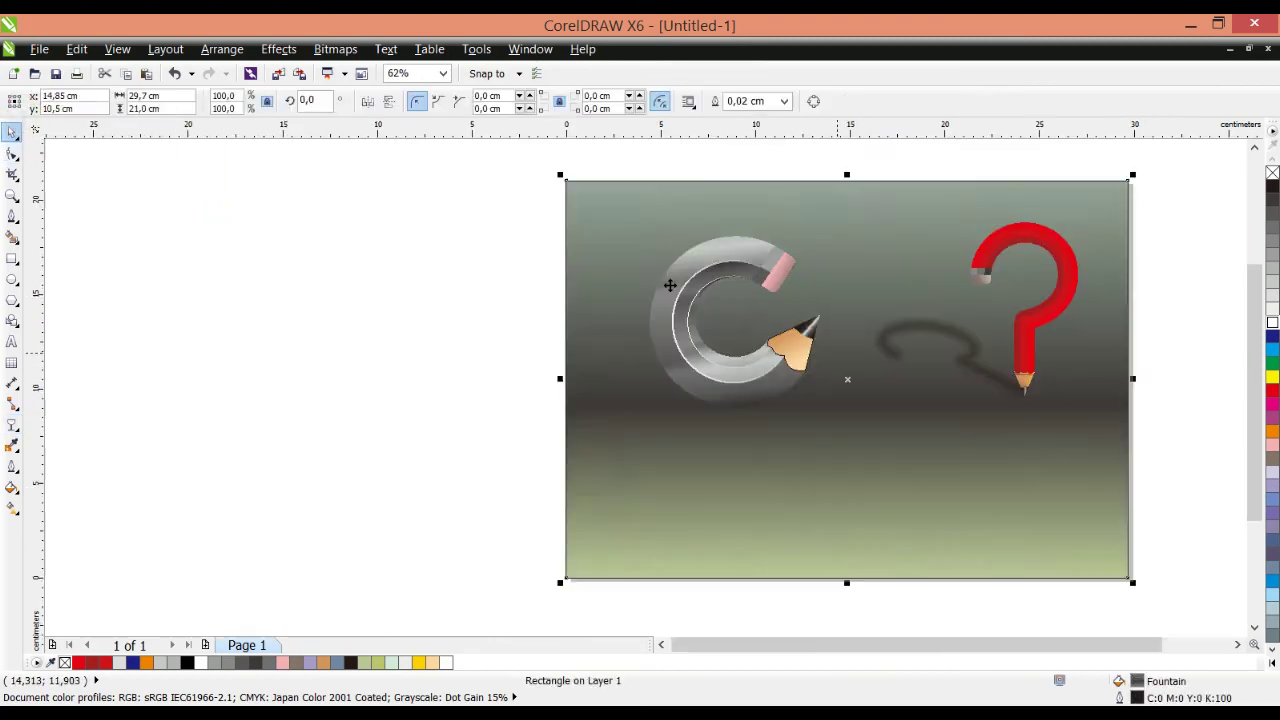
Step: Remove the black outline from the scalloped wooden tip
scroll(838, 356, up, 4)
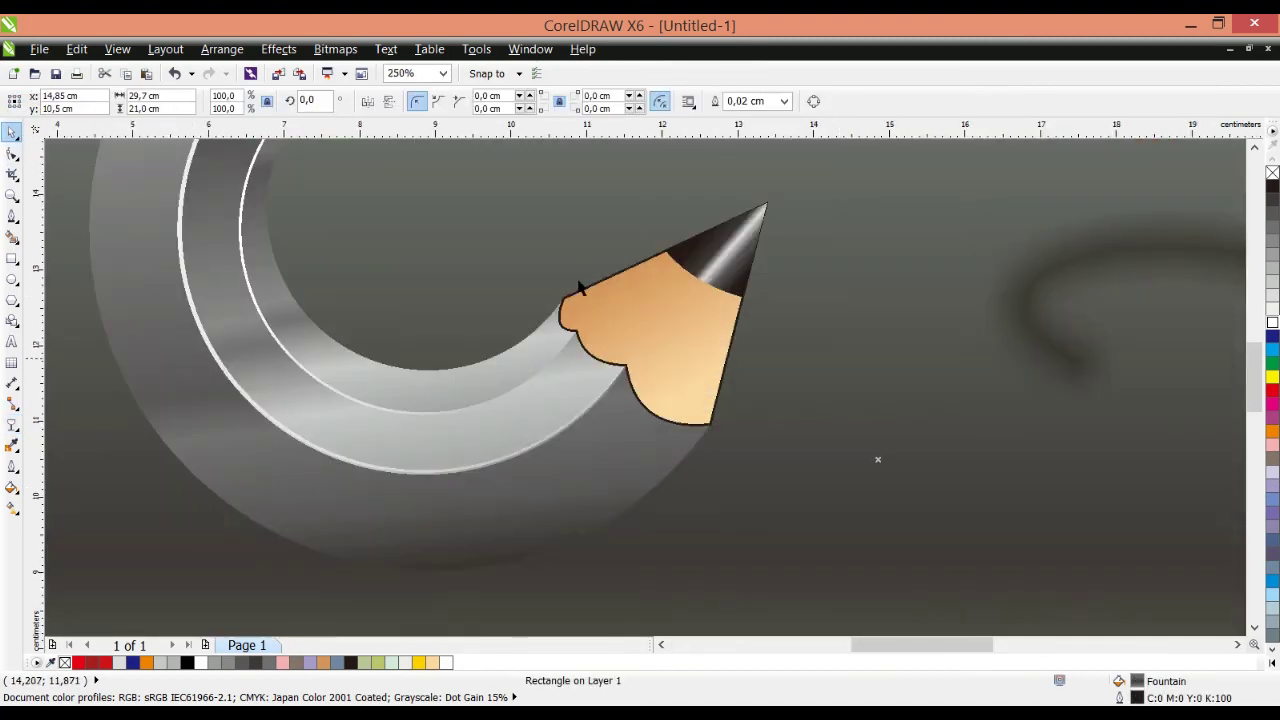
click(575, 281)
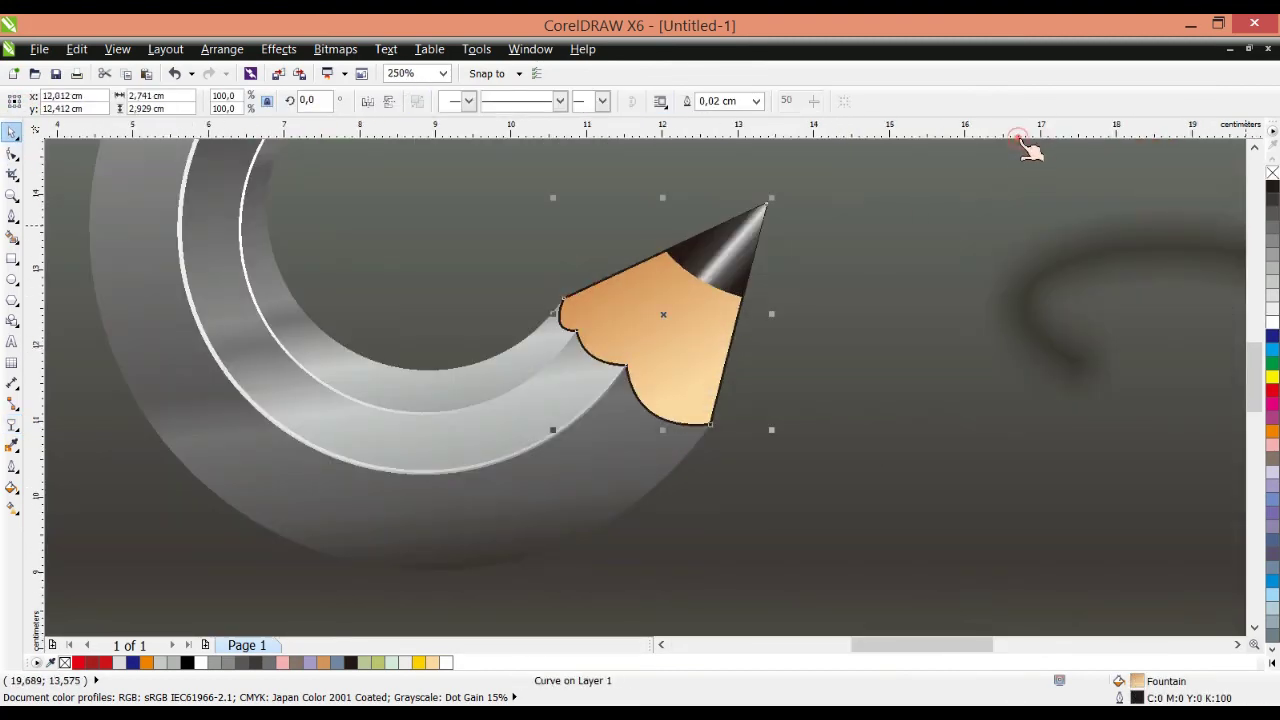
click(480, 286)
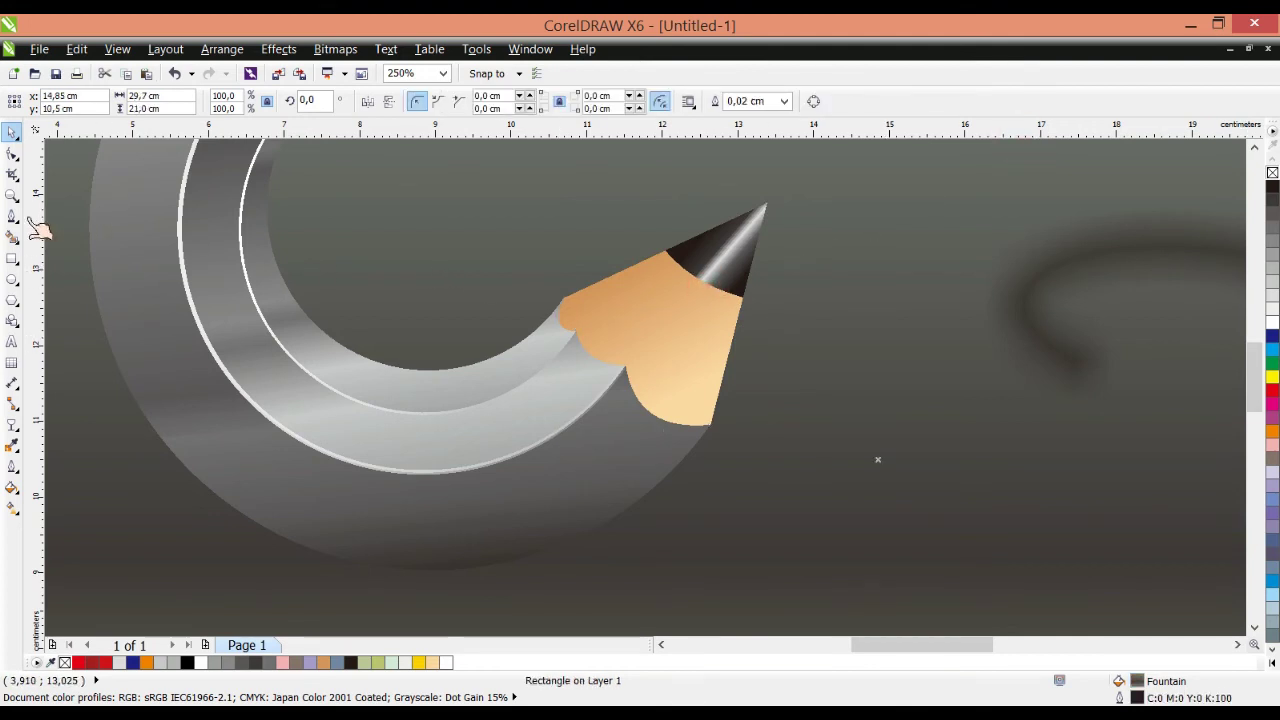
Step: Draw a closed Pen shape about 3.31 by 3.26 cm covering the wooden tip's scalloped edge
click(433, 197)
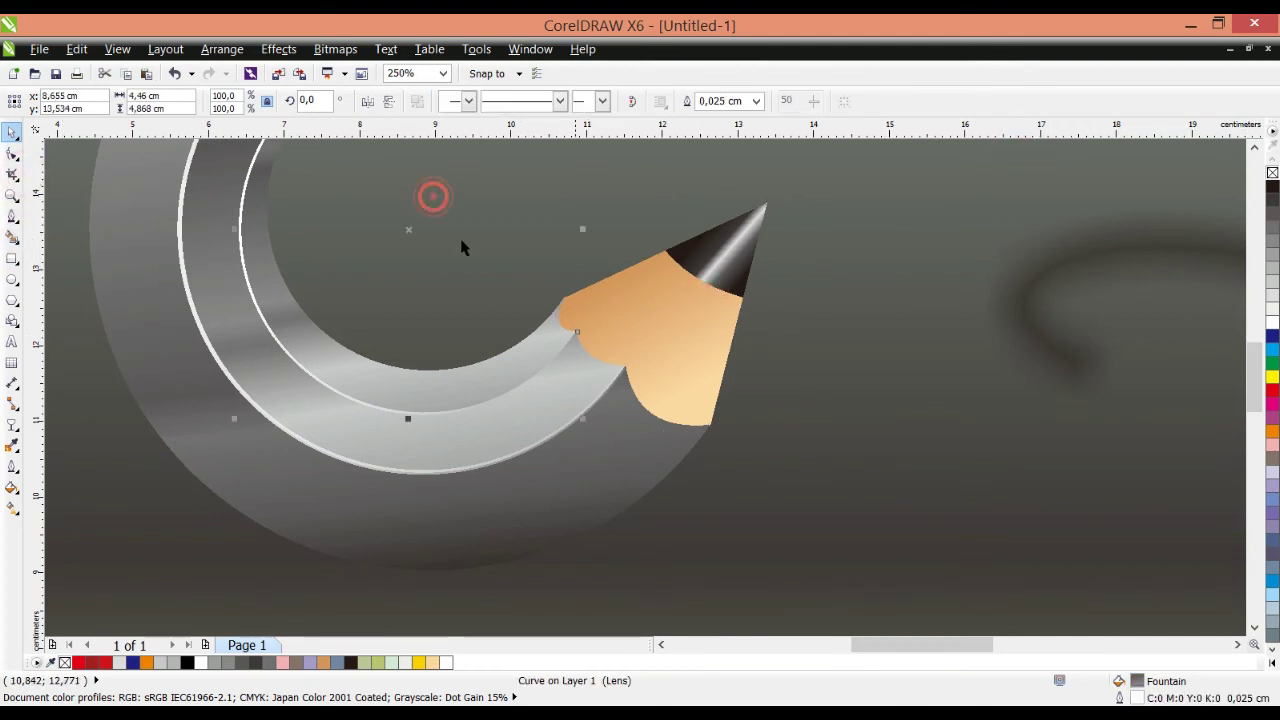
click(14, 215)
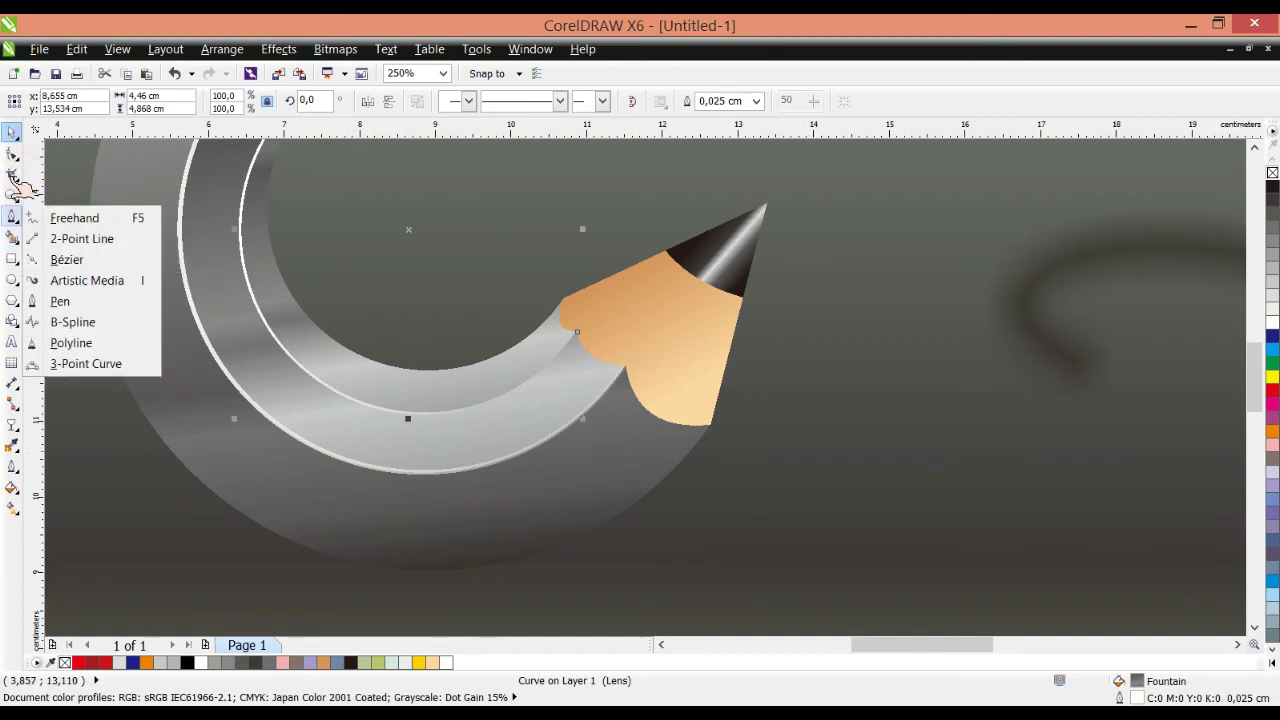
click(70, 215)
click(600, 322)
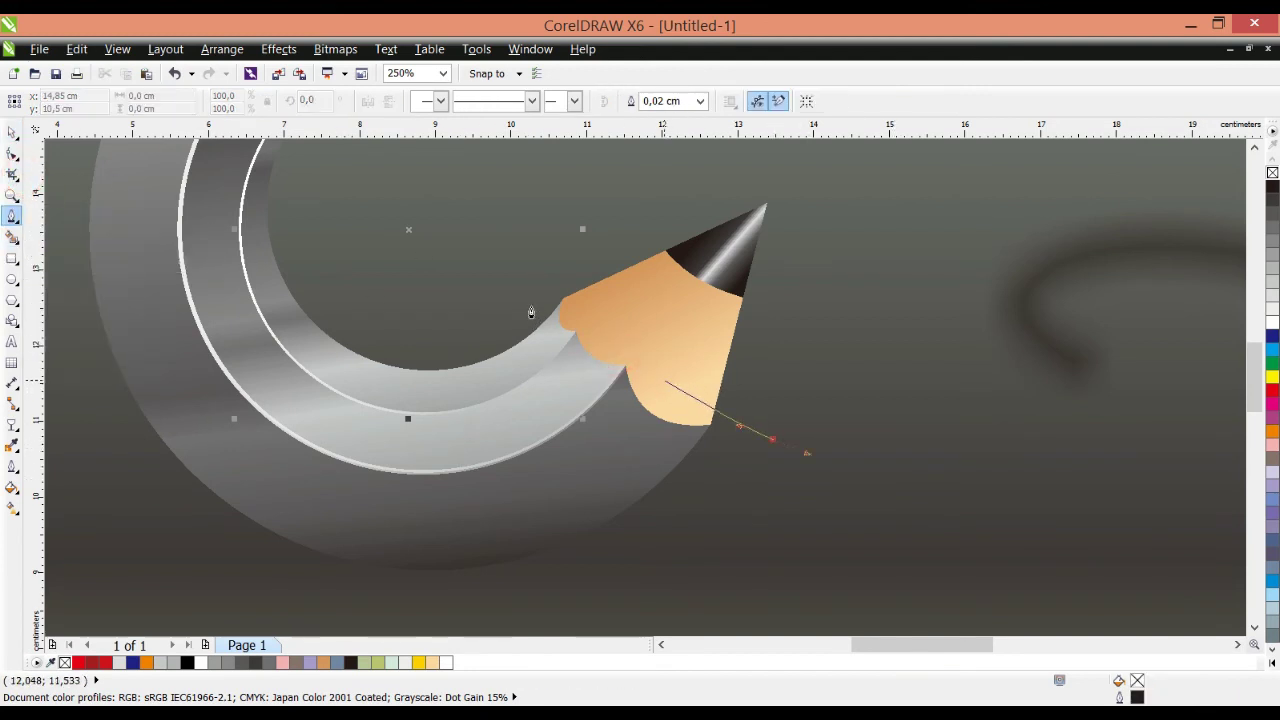
click(776, 442)
click(485, 265)
click(530, 263)
click(522, 366)
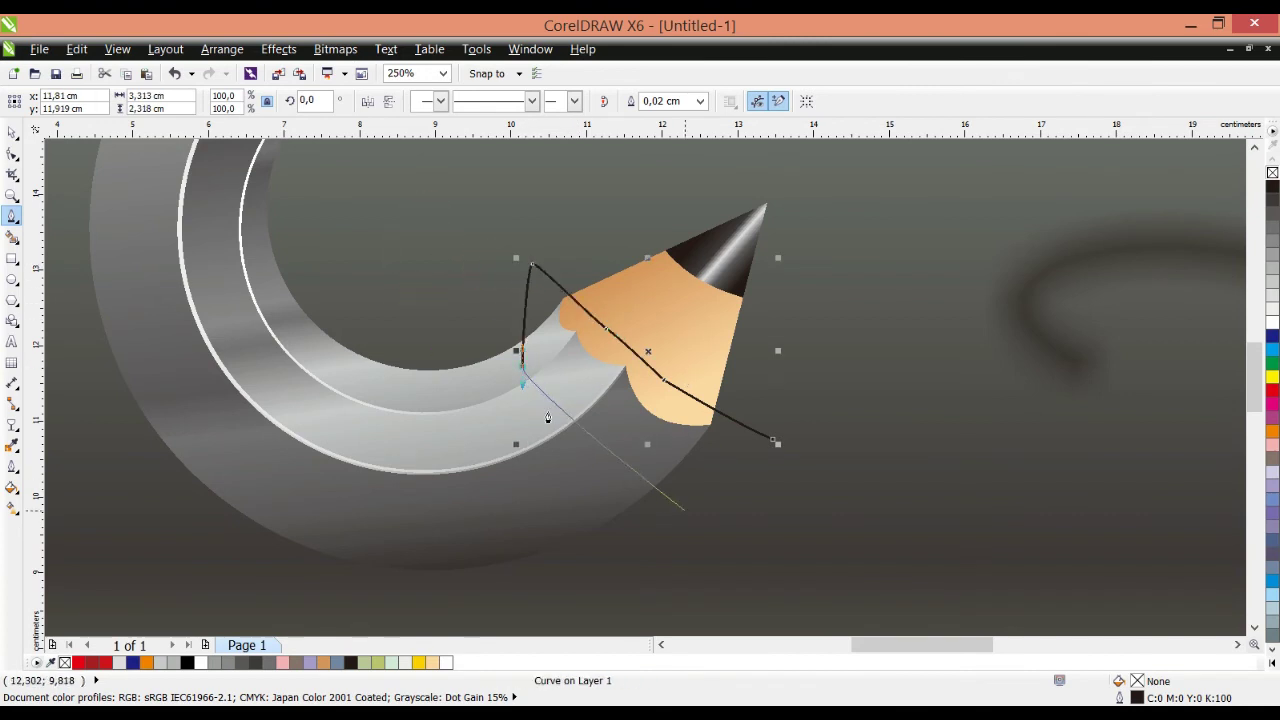
click(683, 512)
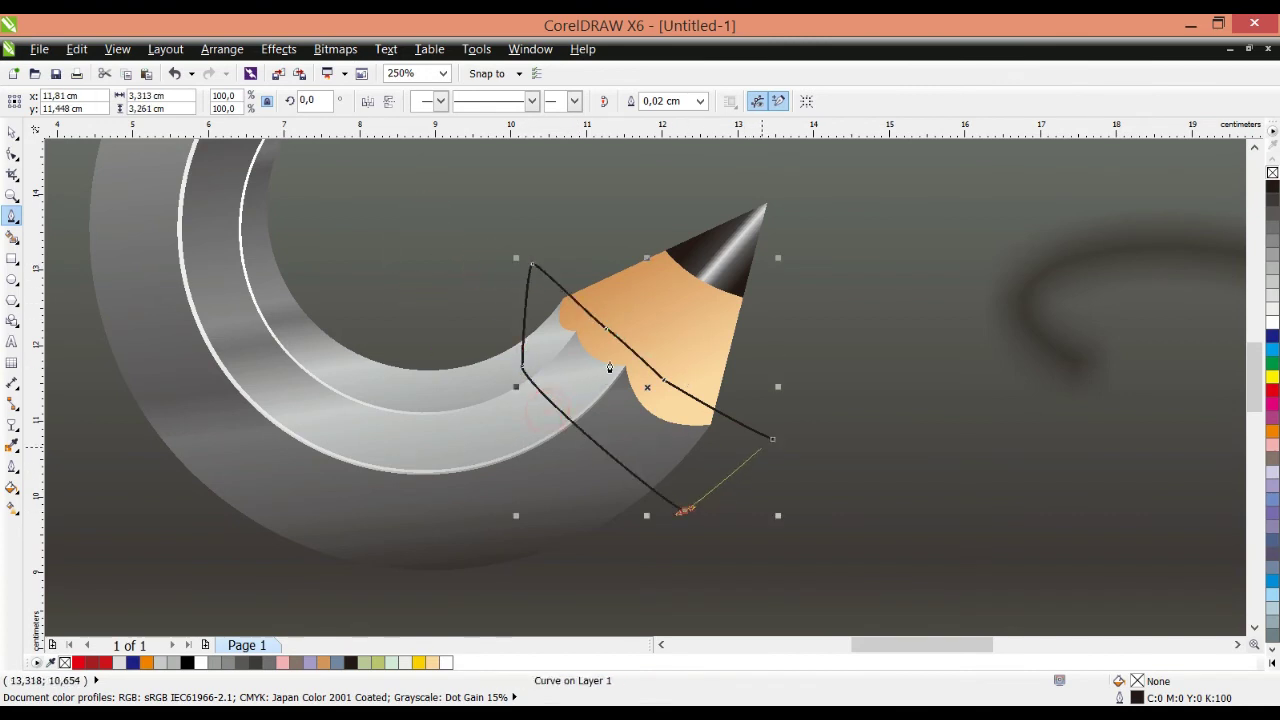
click(13, 131)
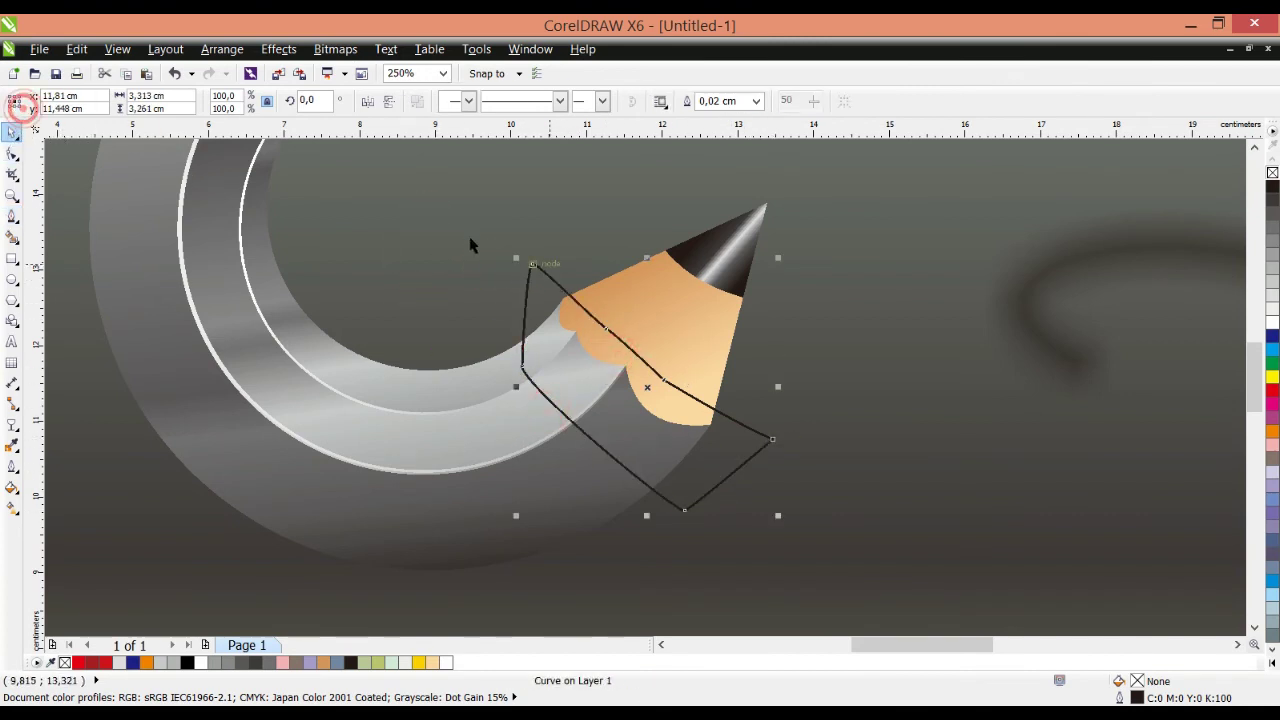
Step: Intersect the drawn shape with the wooden tip, delete the drawn shape and move the resulting scalloped strip beside the pencil
shift+click(562, 292)
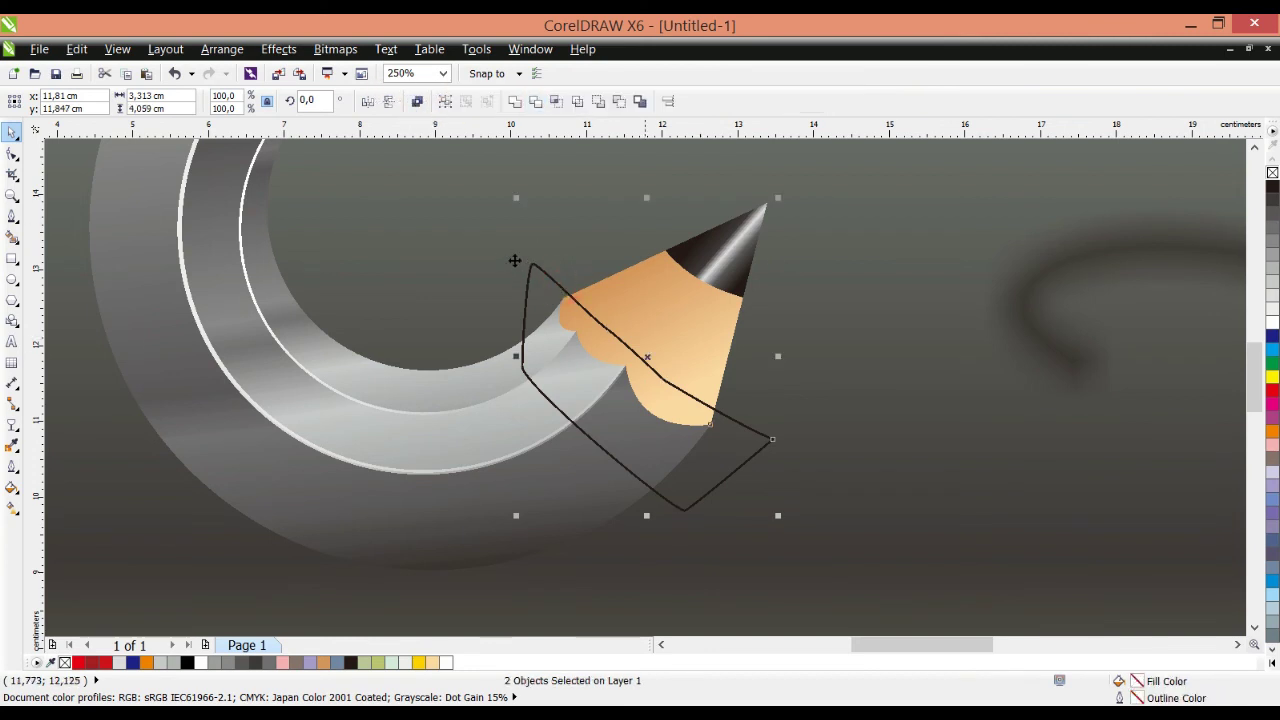
click(556, 101)
click(569, 368)
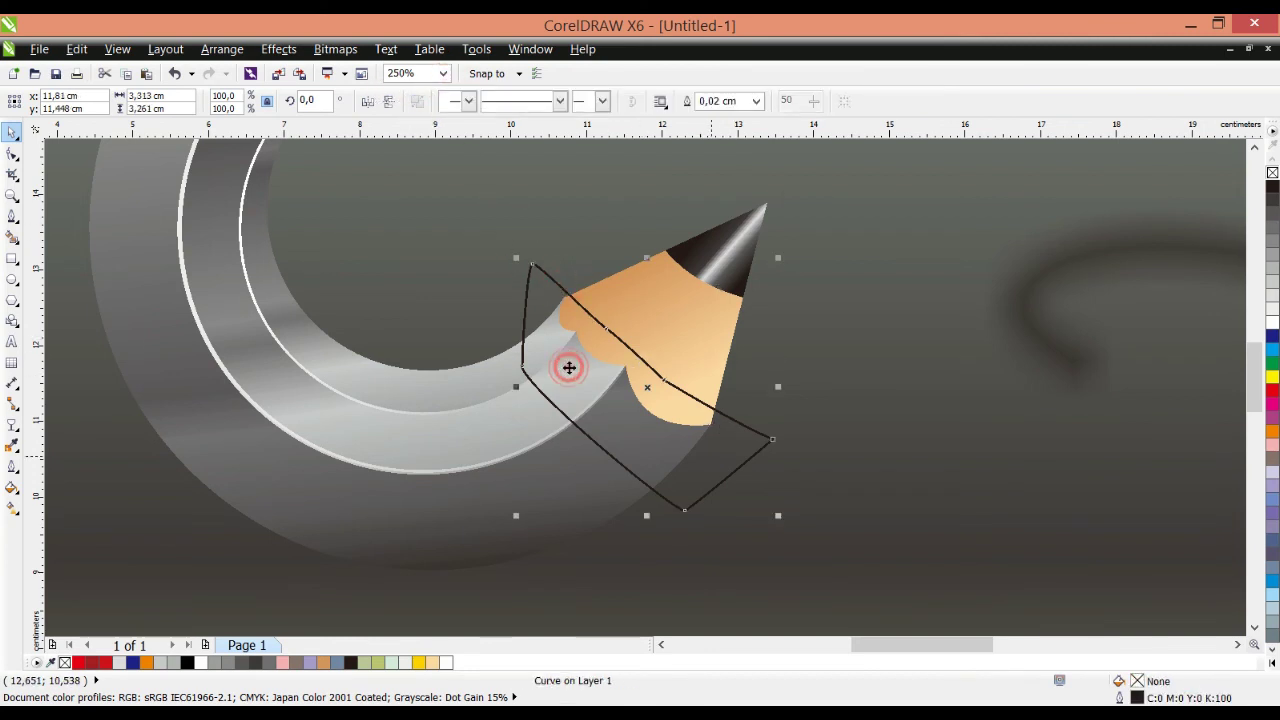
key(Delete)
drag(656, 391, 947, 402)
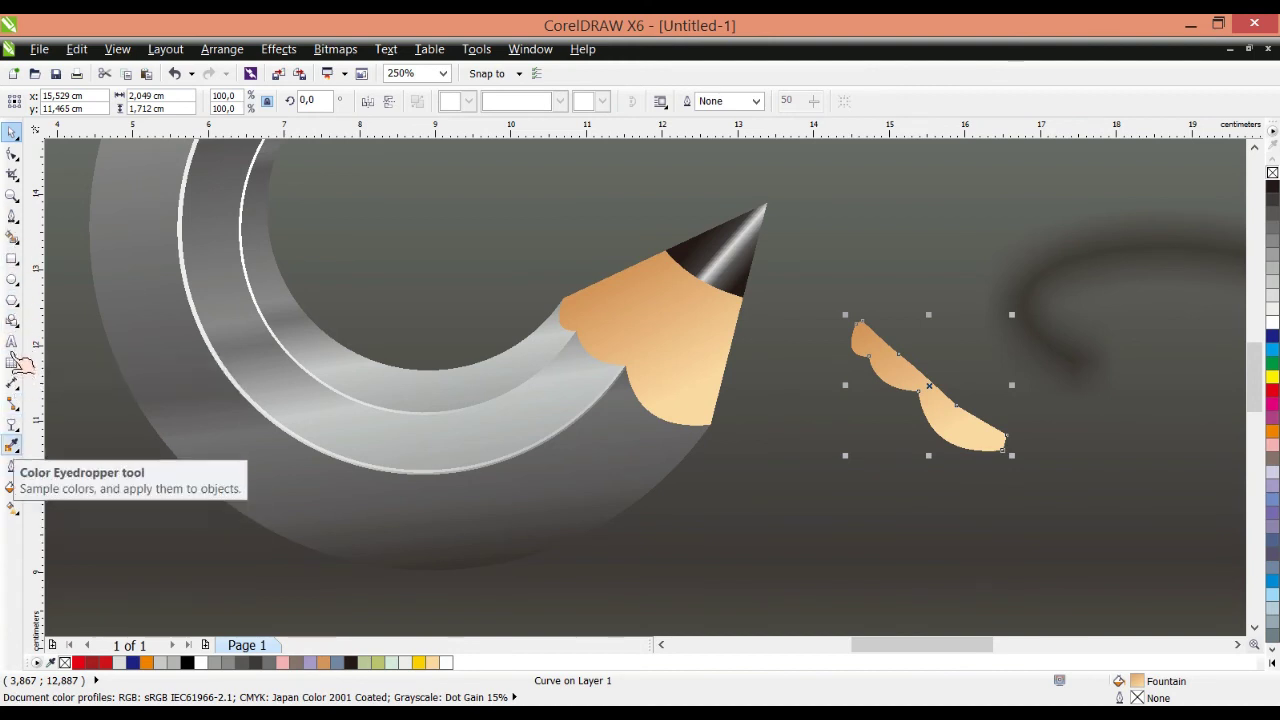
Step: Add a black Multiply drop shadow to the scalloped strip with opacity 50 and feathering 15, cast onto the wooden tip's scalloped edge
click(15, 428)
click(87, 489)
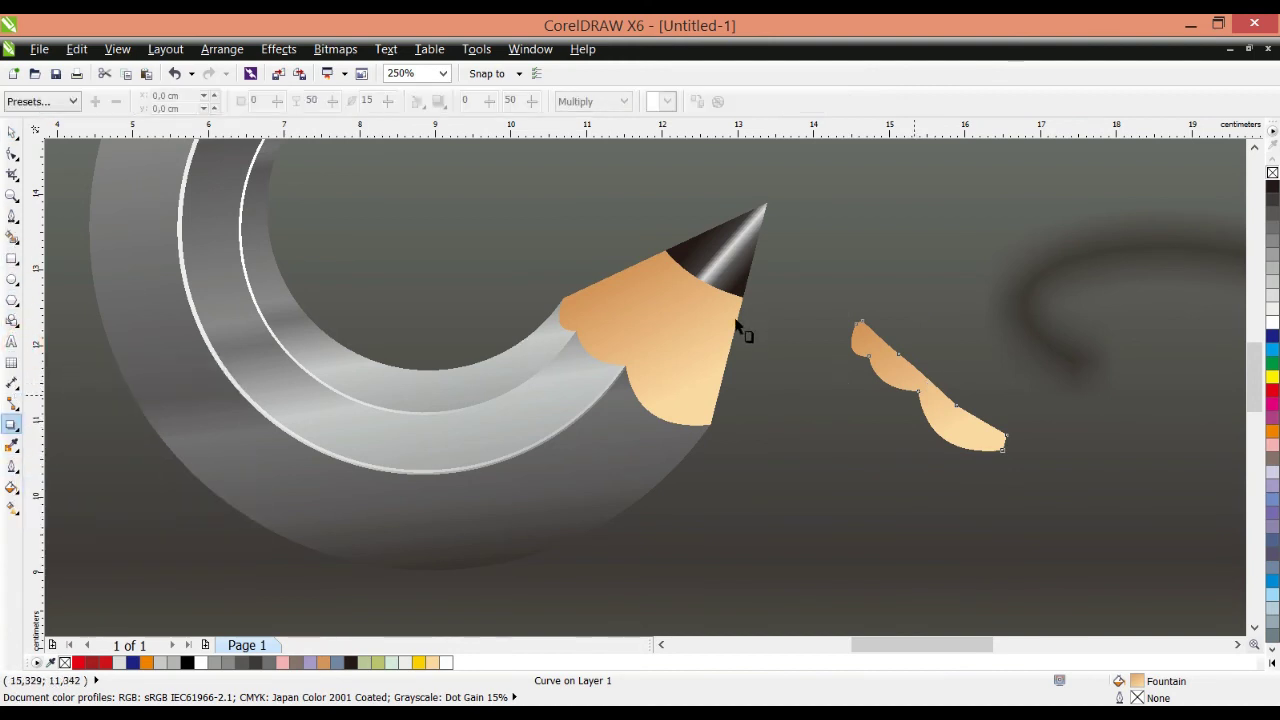
drag(941, 408, 648, 404)
mouse_move(533, 338)
mouse_down()
mouse_move(437, 320)
mouse_move(457, 311)
mouse_move(444, 291)
mouse_up()
scroll(530, 332, up, 1)
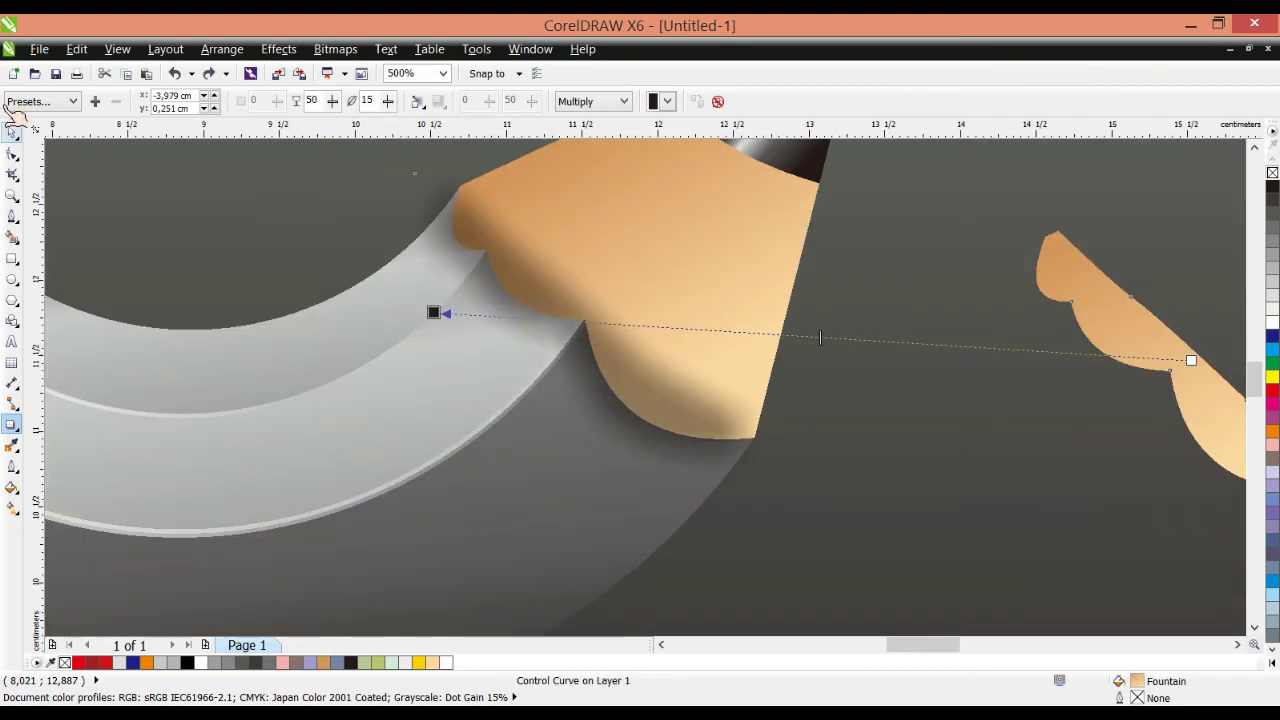
Step: Break the drop shadow group apart and delete the separate scalloped strip, keeping the shadow
click(12, 132)
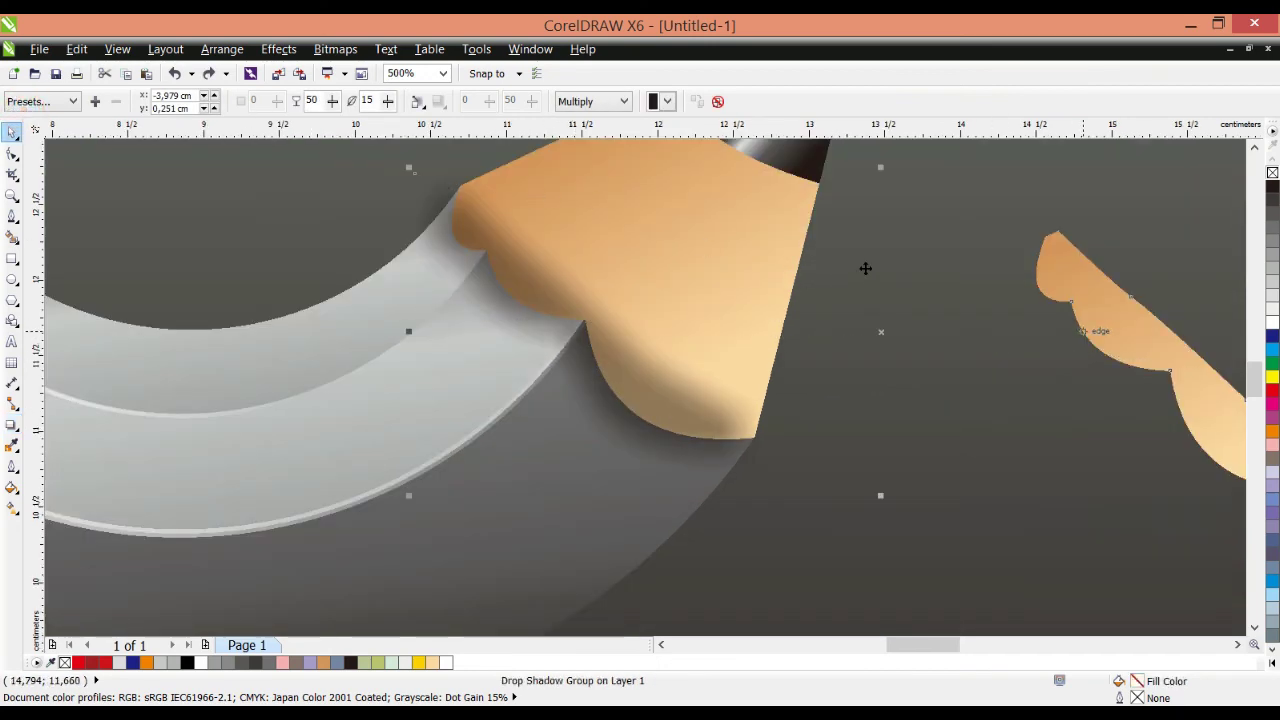
key(ctrl+k)
click(829, 329)
click(877, 268)
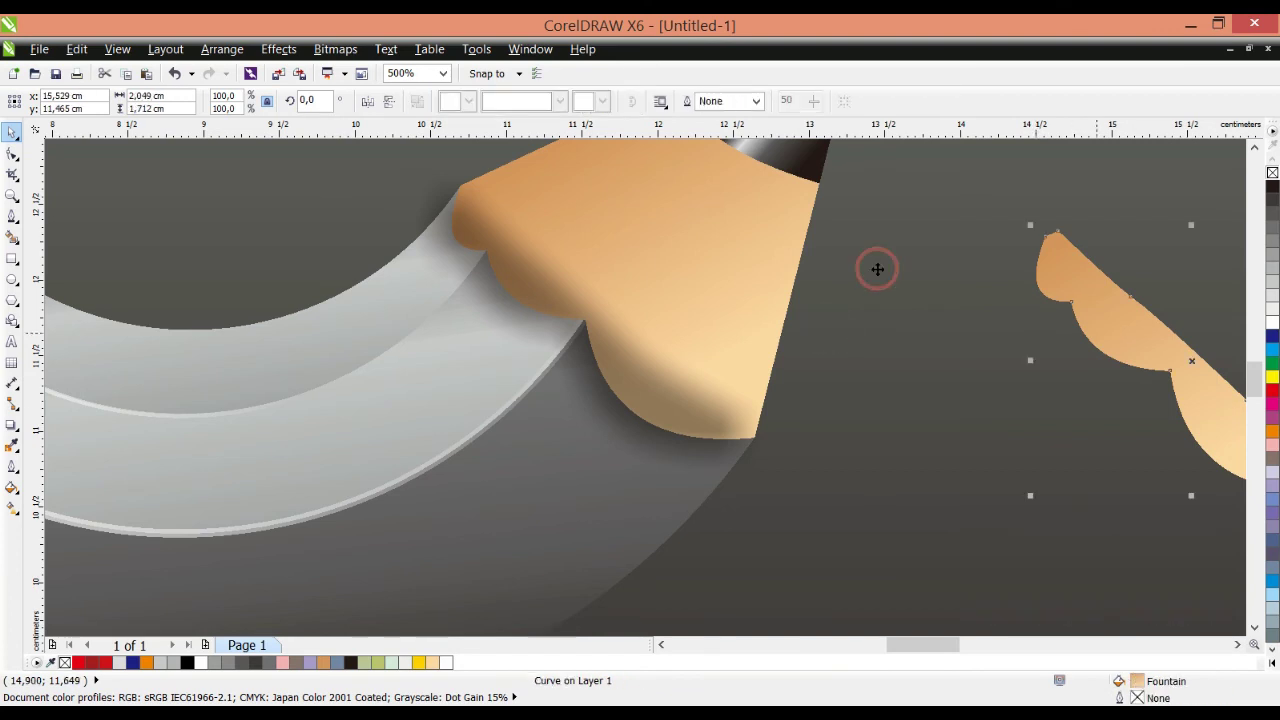
scroll(640, 220, down, 2)
Step: Bring the wooden tip and the black lead to the front of the page, above the drop shadow
click(626, 215)
scroll(640, 269, down, 2)
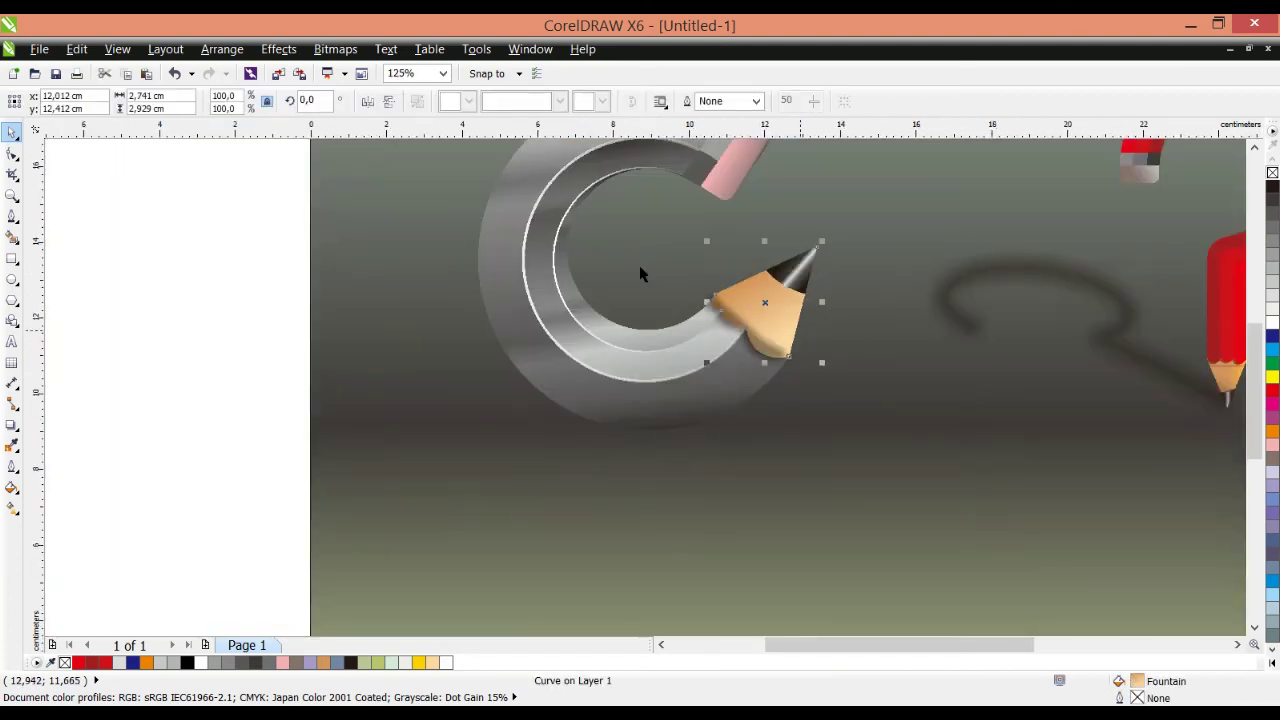
shift+click(640, 231)
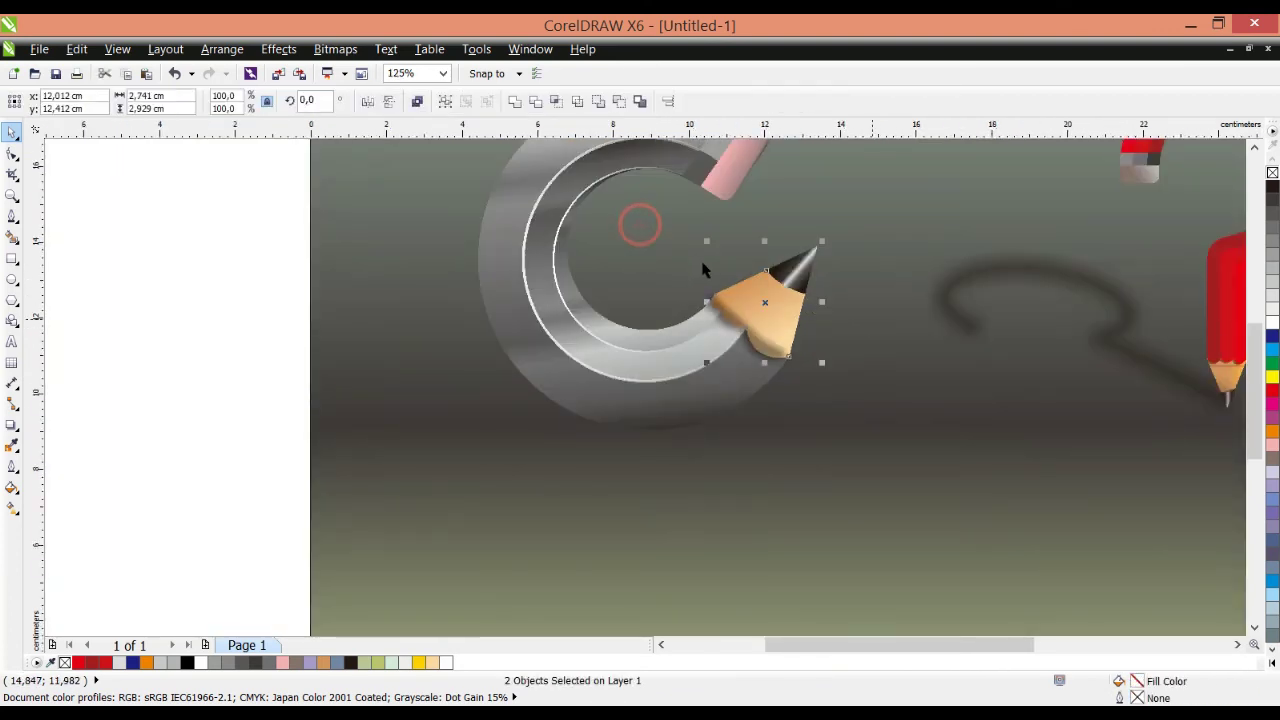
key(ctrl+Home)
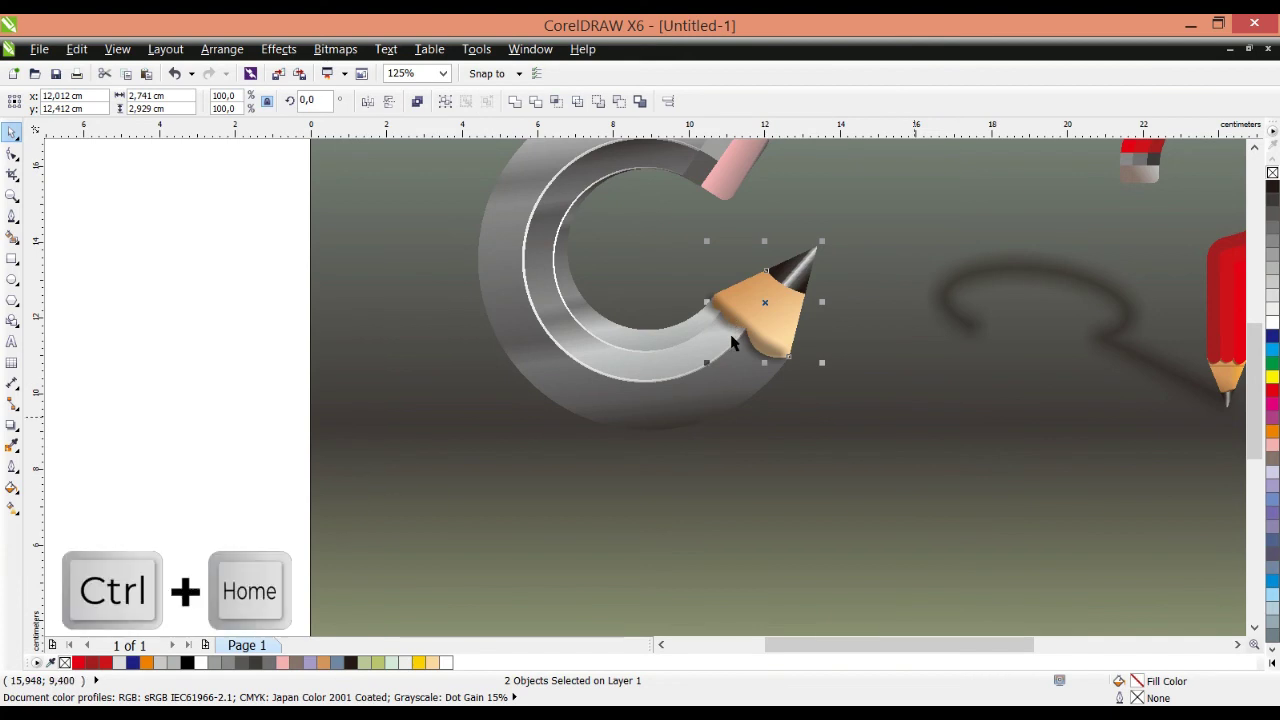
click(687, 300)
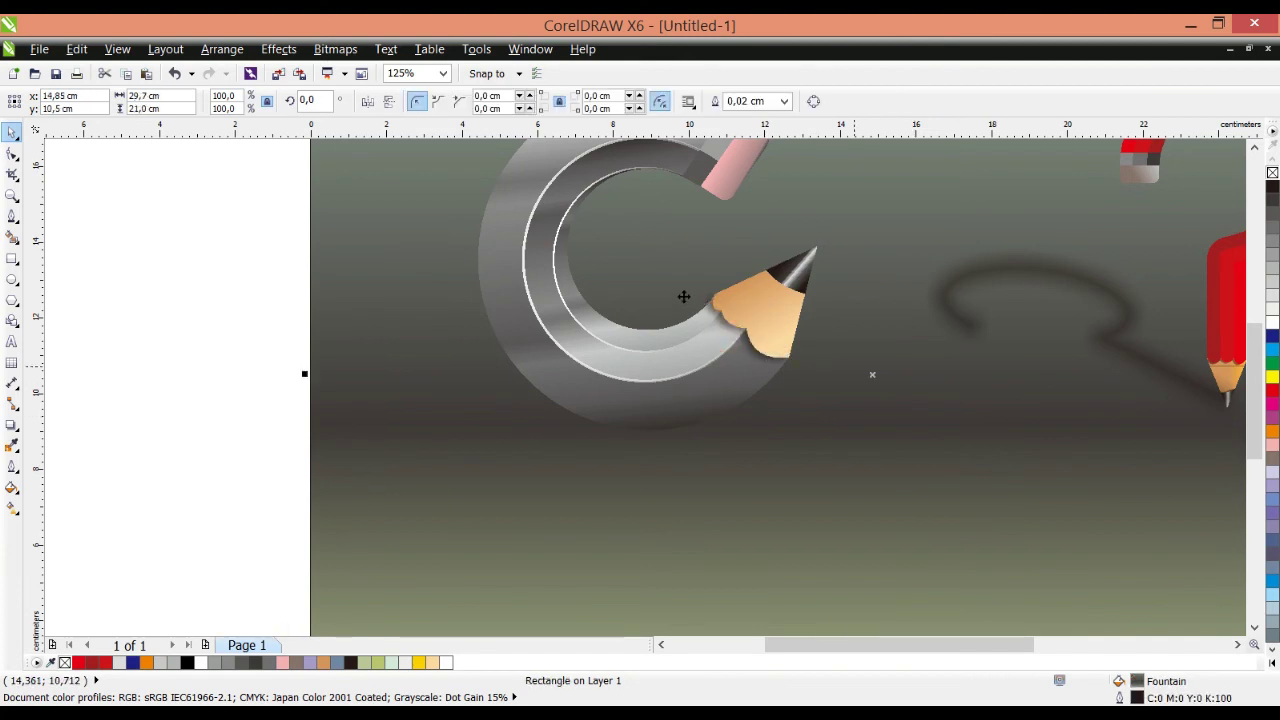
scroll(684, 297, down, 2)
scroll(684, 297, up, 1)
drag(334, 138, 763, 330)
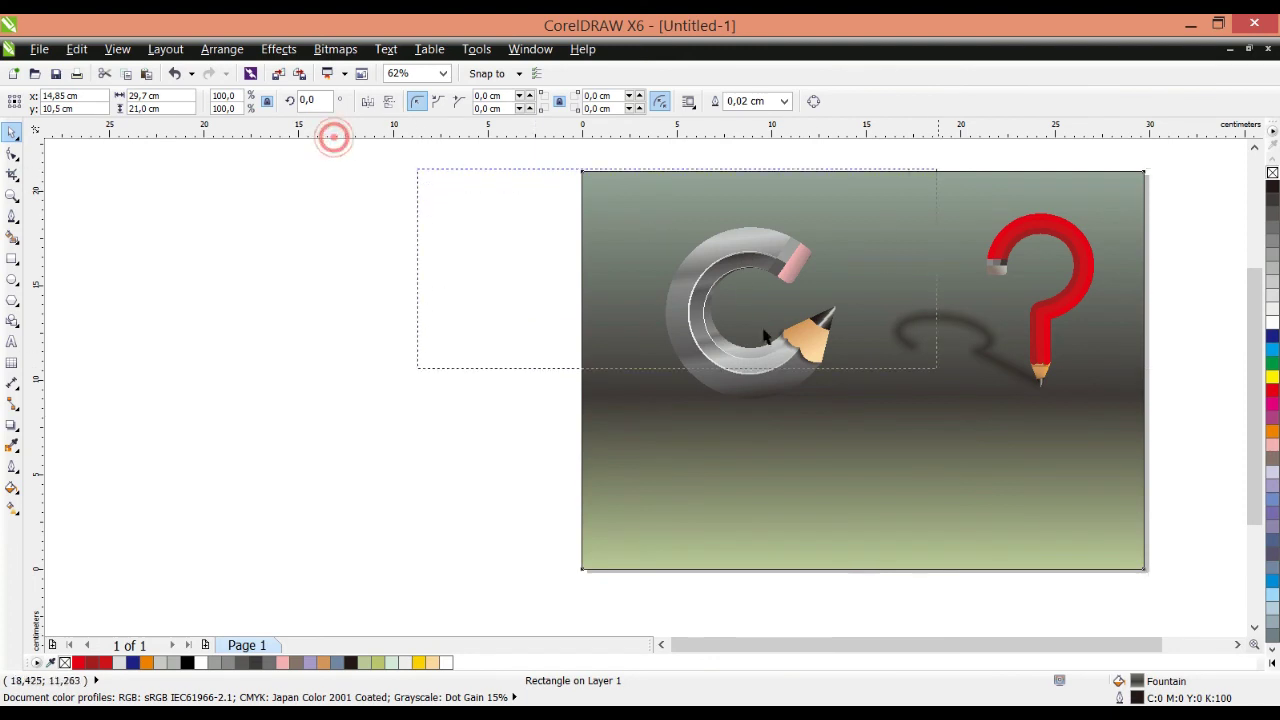
click(726, 365)
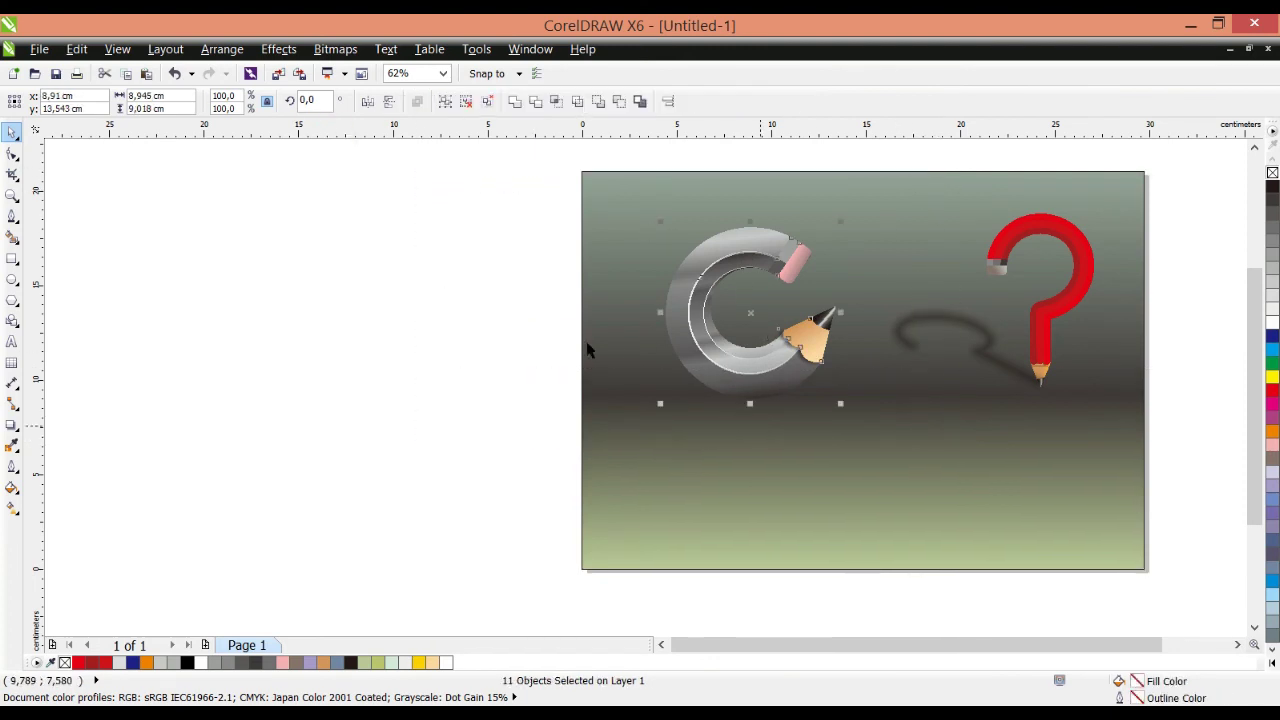
click(454, 348)
Step: Adjust the pink eraser's linear gradient to a midpoint of 71% and an angle of about 329.5 degrees
scroll(650, 187, up, 2)
double_click(617, 277)
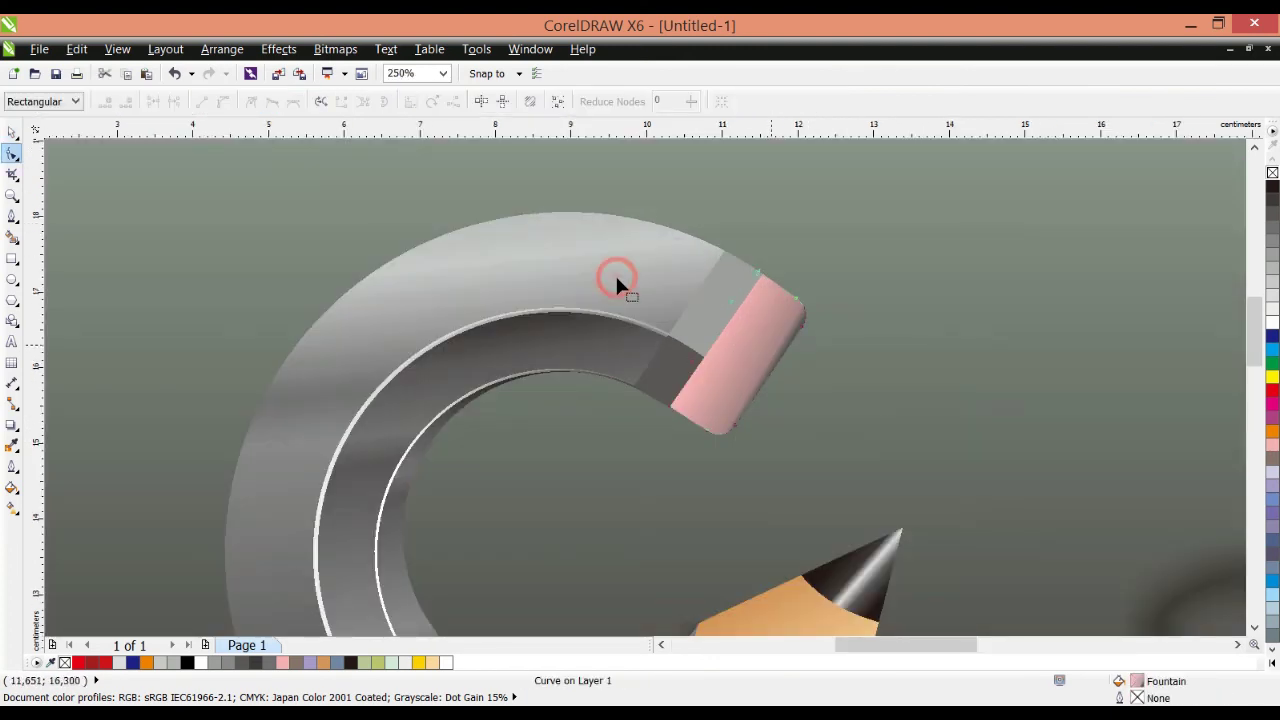
click(11, 508)
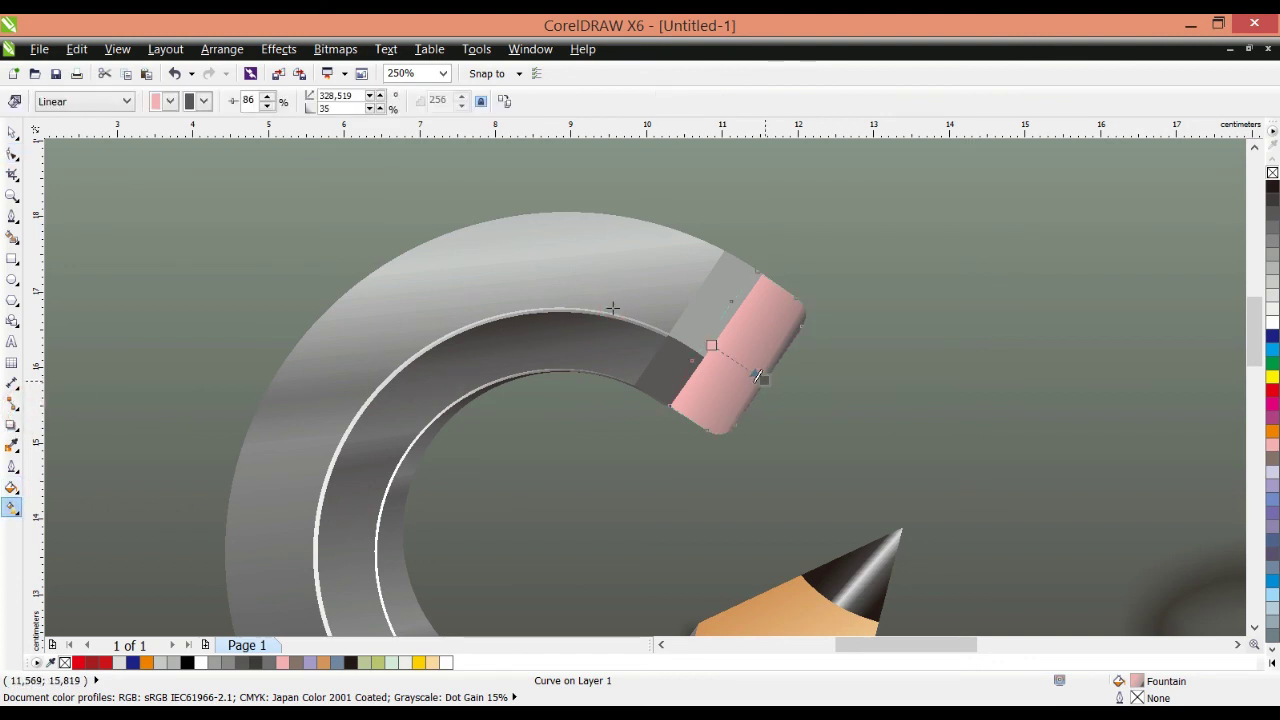
drag(758, 376, 757, 378)
scroll(608, 308, up, 2)
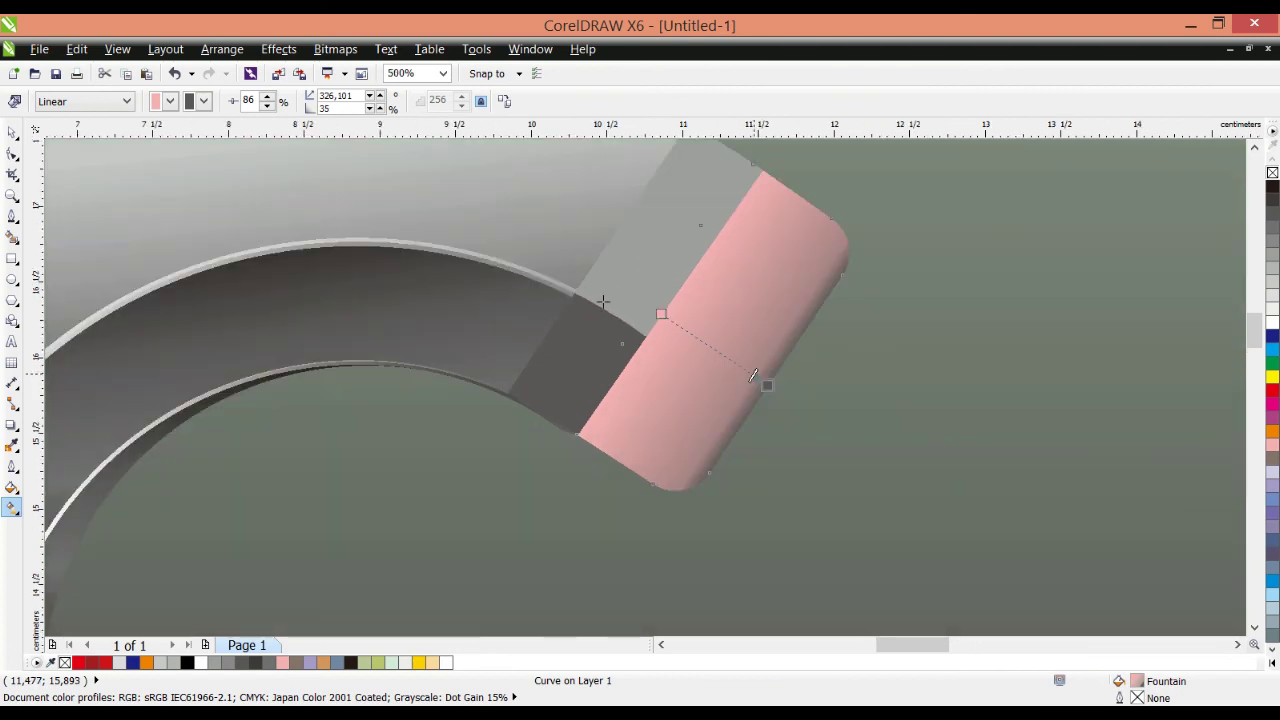
drag(753, 375, 745, 370)
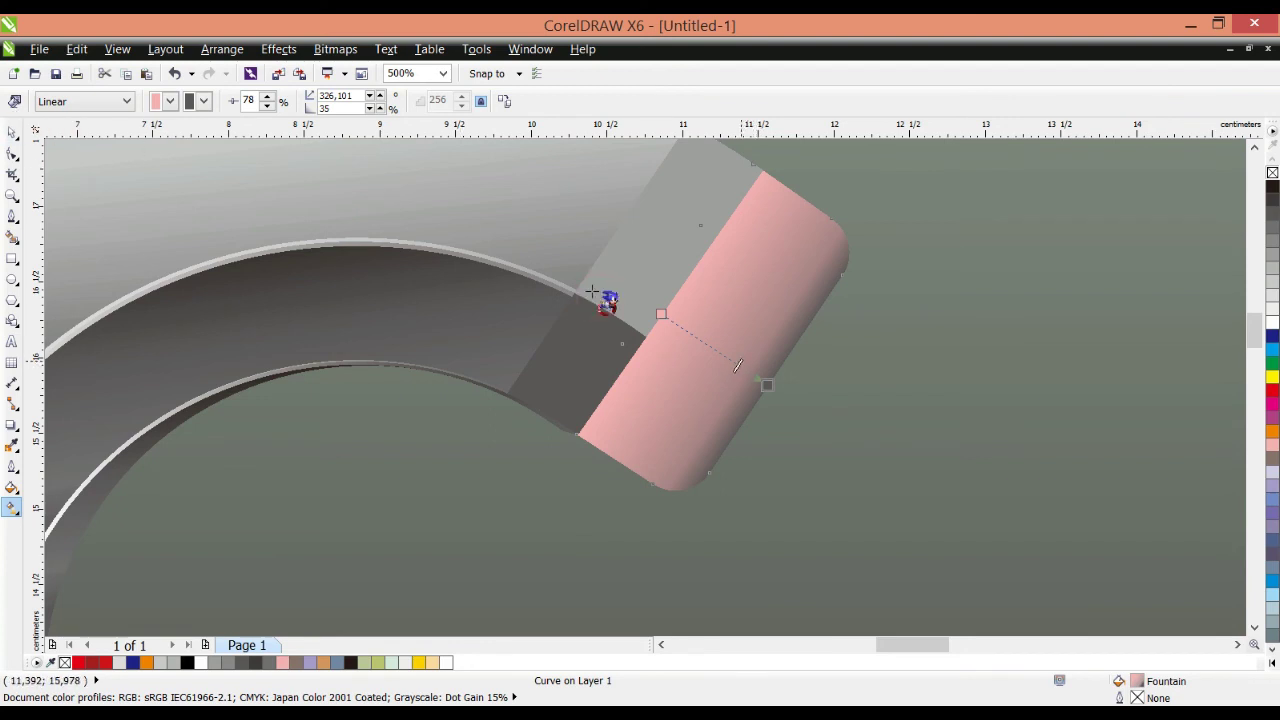
drag(744, 369, 777, 382)
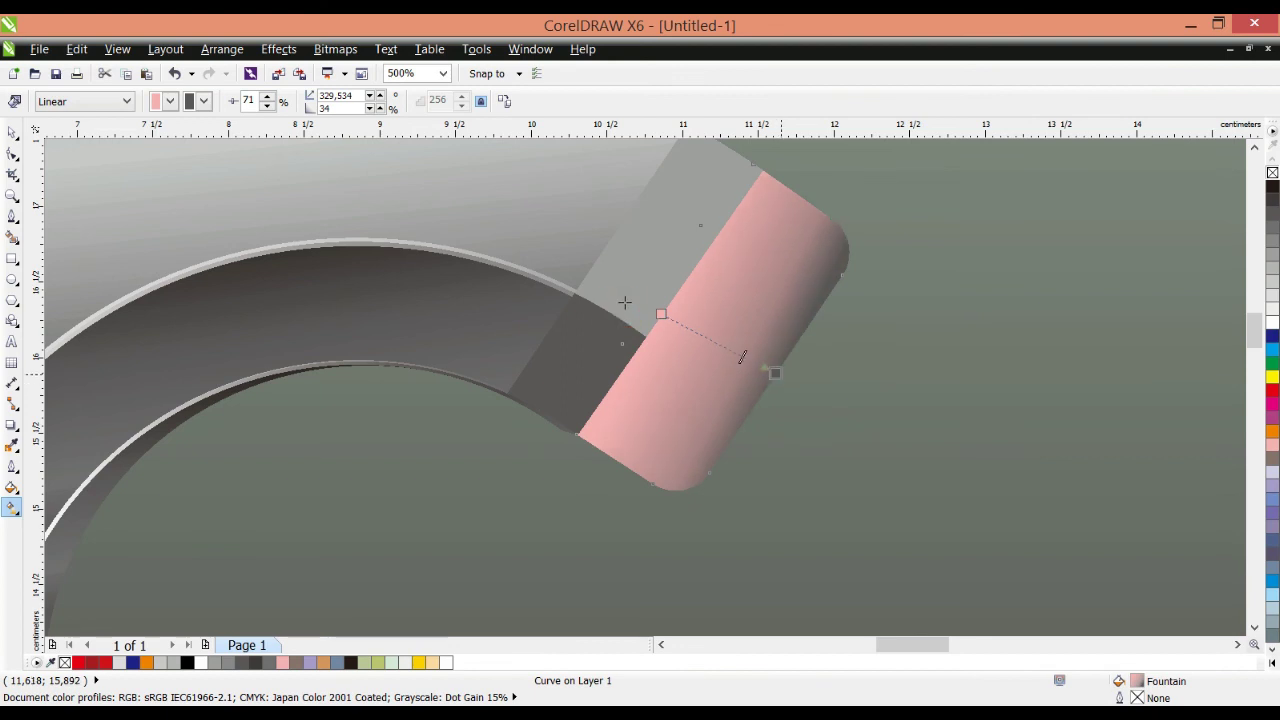
click(11, 130)
Step: Group all the parts of the C-shaped pencil and move the group up slightly
scroll(735, 302, down, 2)
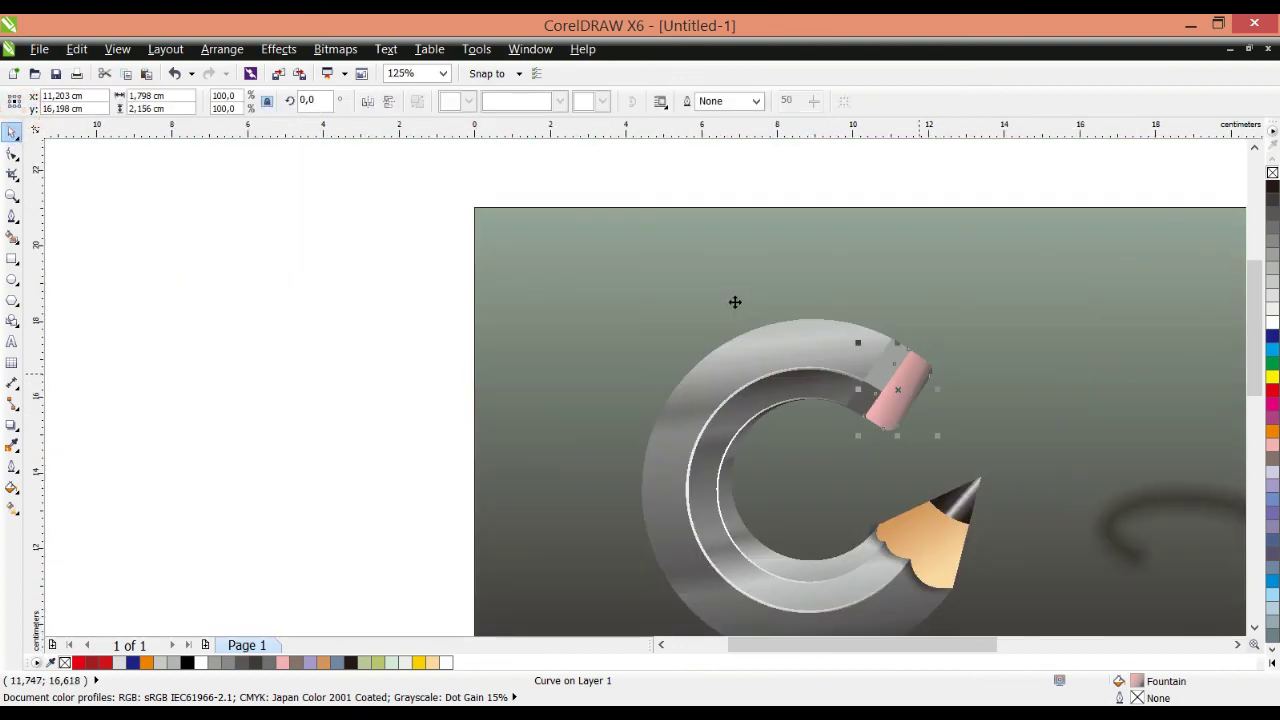
scroll(767, 210, down, 2)
mouse_move(640, 198)
mouse_down()
mouse_move(1017, 431)
mouse_move(1019, 505)
mouse_up()
key(ctrl+g)
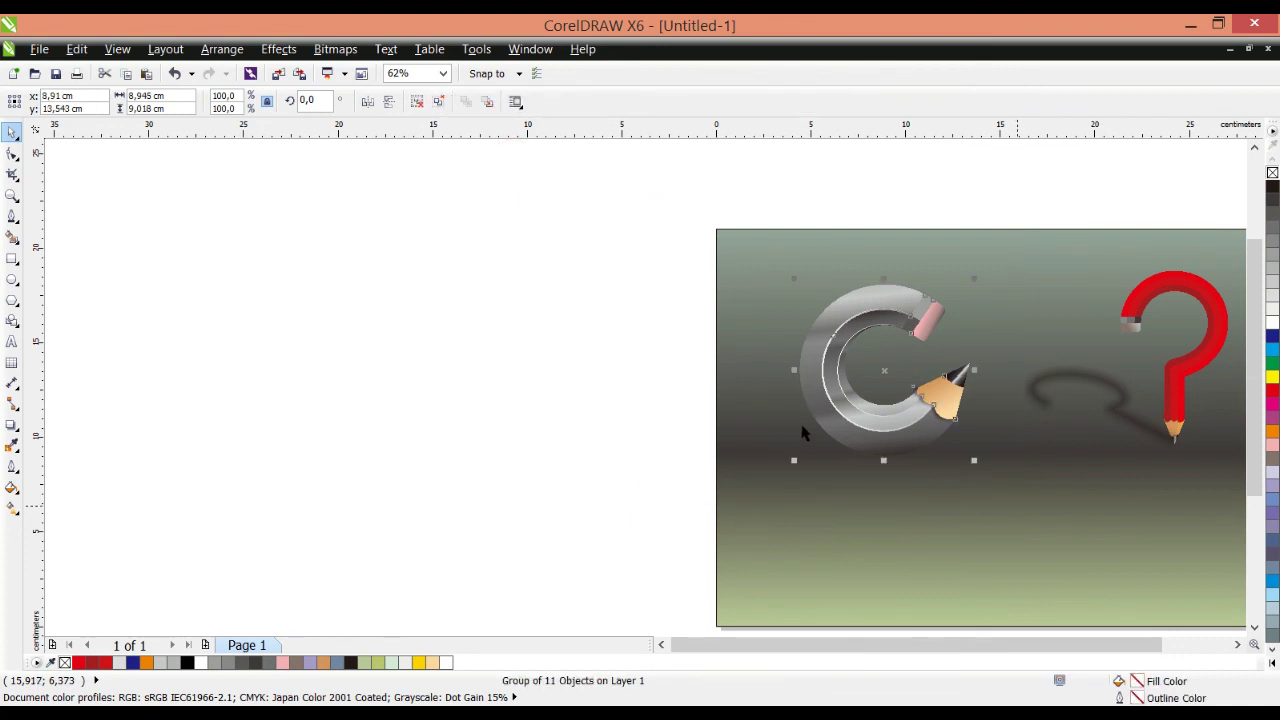
scroll(785, 405, up, 2)
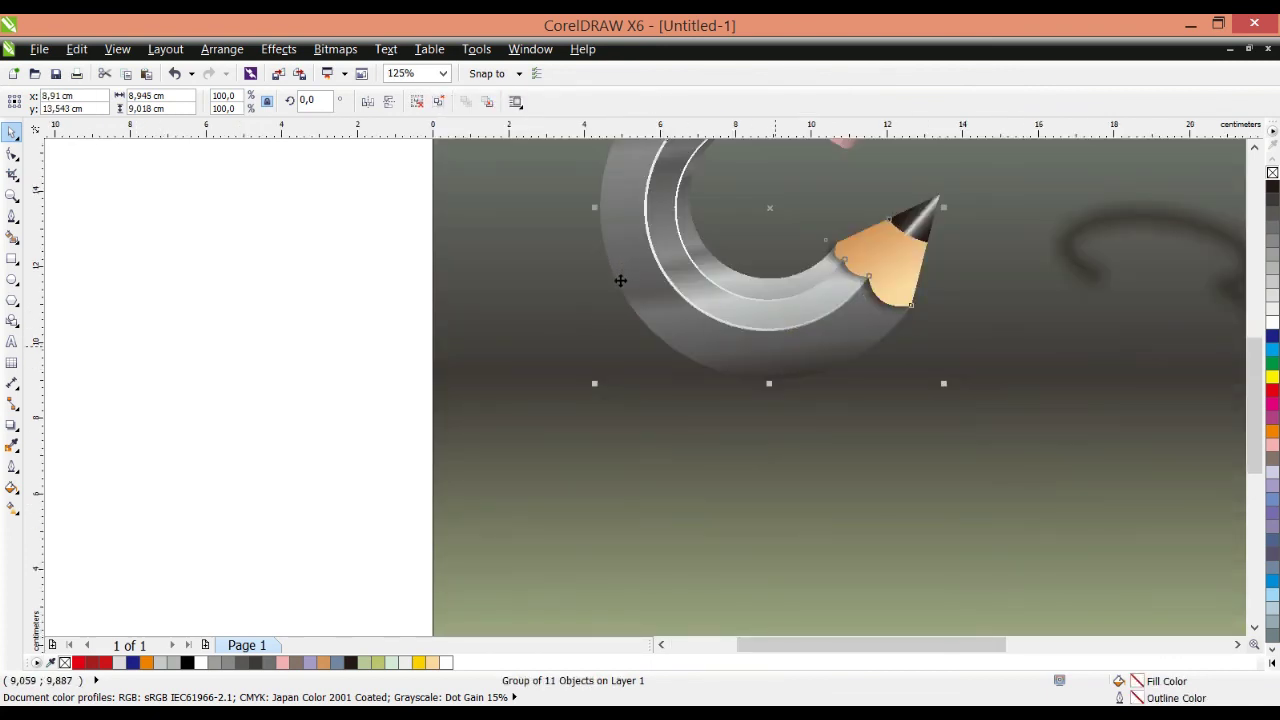
drag(620, 280, 619, 275)
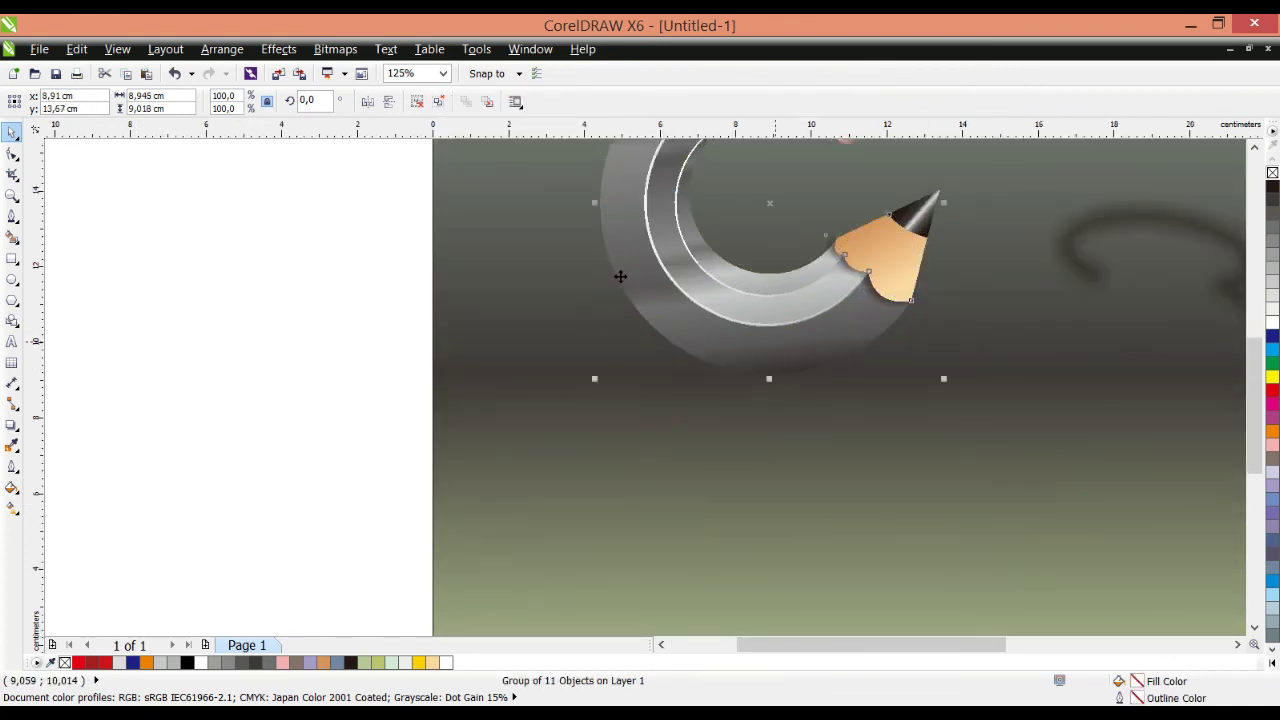
Step: Draw a flat ellipse about 12.45 by 1.52 cm below the C-shaped pencil and make it a full ellipse instead of an arc
click(12, 279)
drag(427, 300, 666, 314)
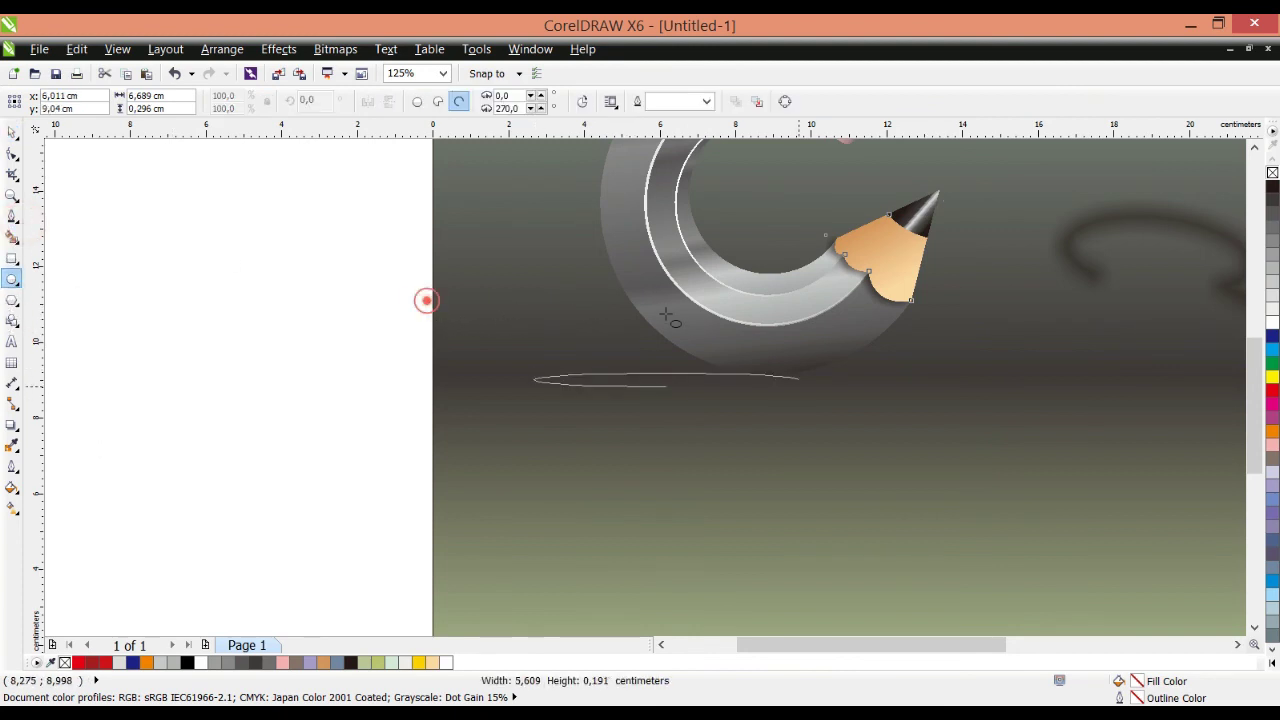
mouse_move(798, 386)
mouse_down()
mouse_move(997, 391)
mouse_move(1009, 435)
mouse_up()
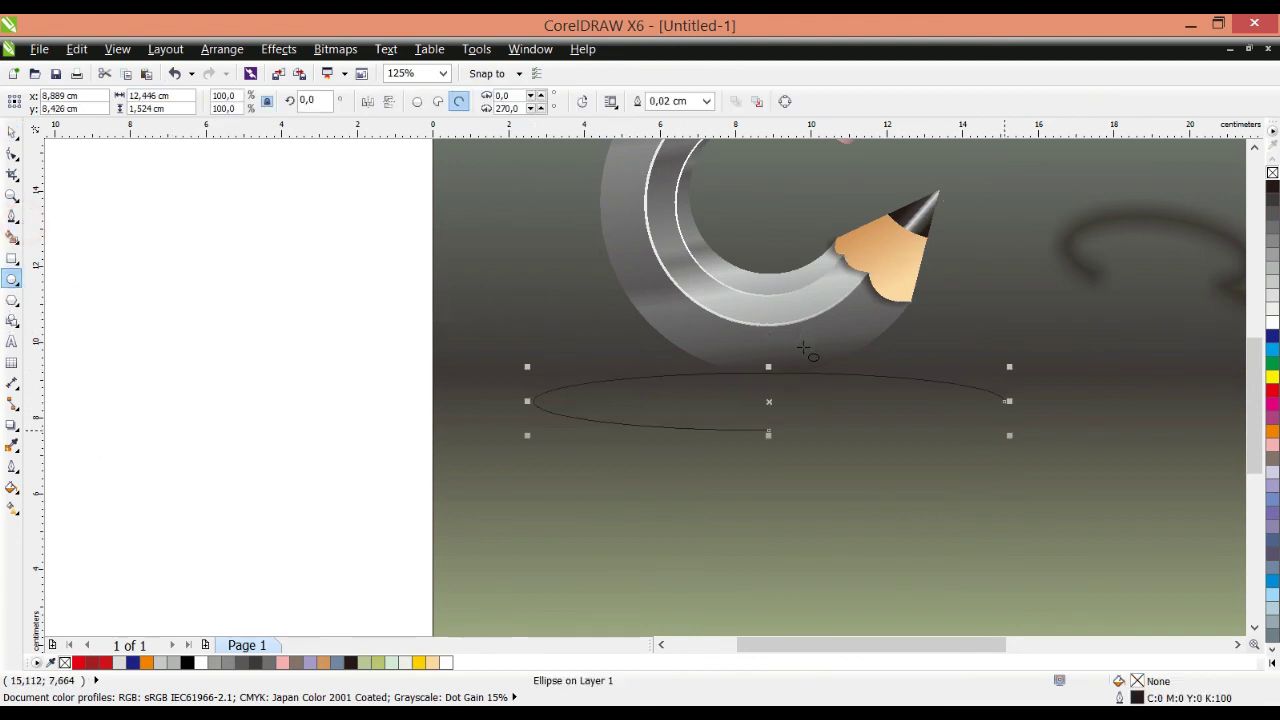
key(Delete)
key(ctrl+z)
click(417, 101)
Step: Fill the flat ellipse with 80% black and remove its outline
click(1272, 200)
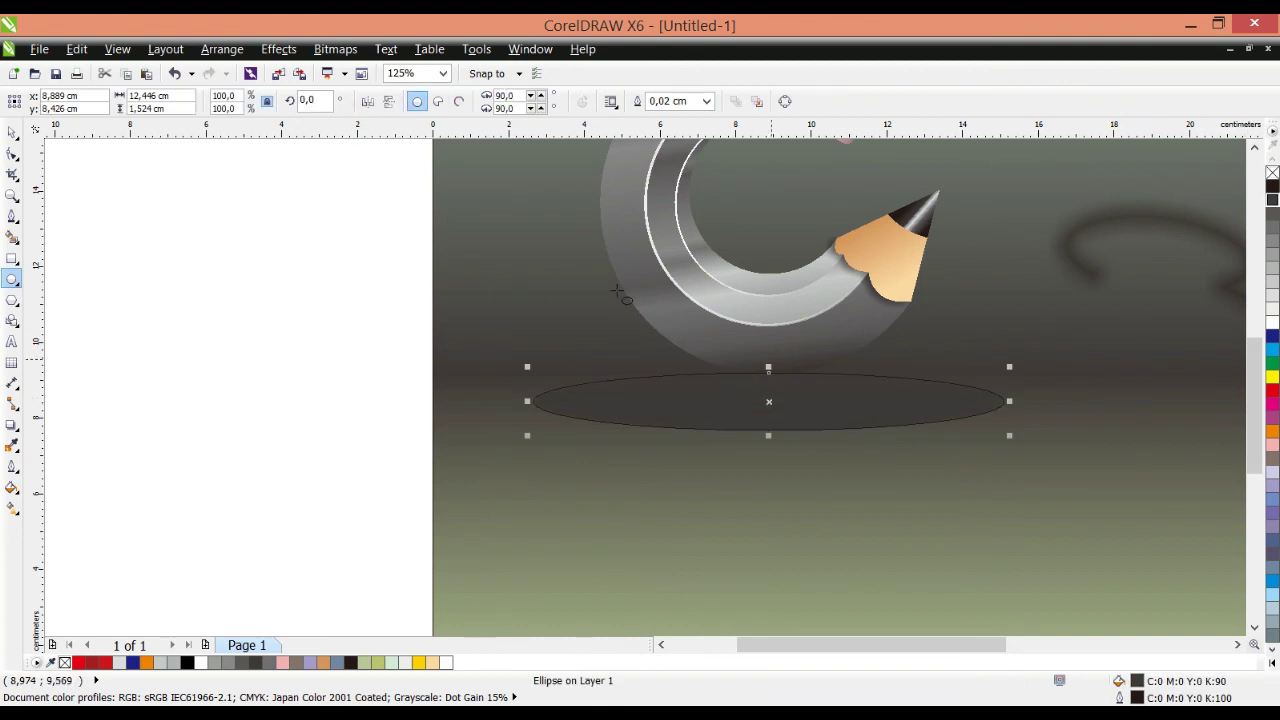
scroll(771, 359, down, 2)
click(1272, 186)
right_click(1272, 172)
click(1272, 241)
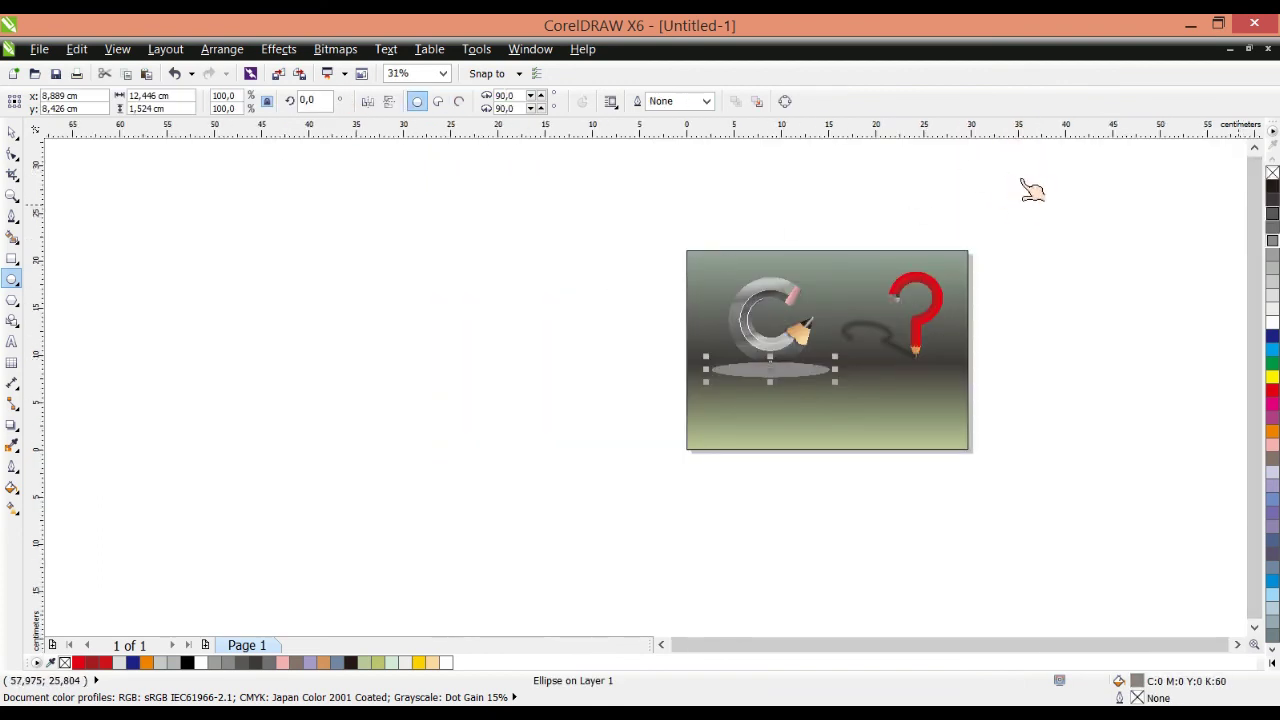
click(1272, 213)
Step: Narrow the ellipse to about 10.67 cm and position it just beneath the C-shaped pencil
scroll(765, 371, up, 2)
click(12, 132)
drag(549, 368, 582, 371)
drag(818, 362, 818, 374)
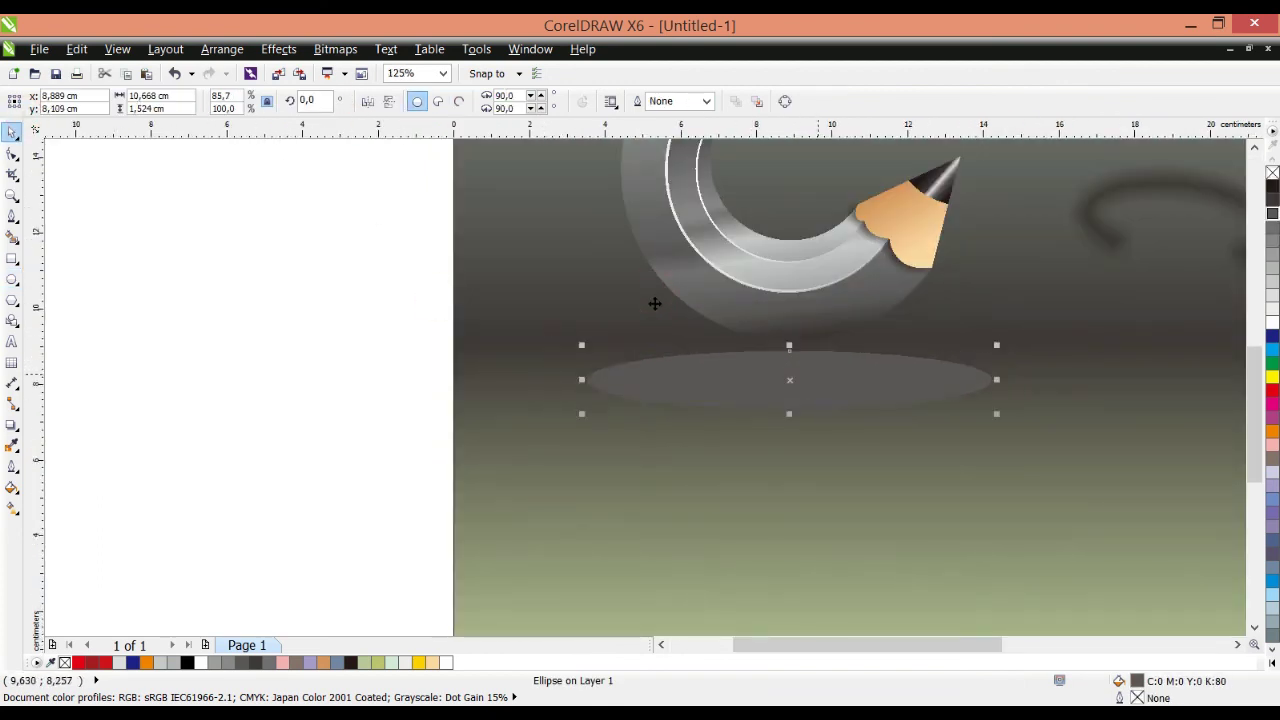
Step: Convert the ellipse to a 300 dpi RGB bitmap with anti-aliasing and a transparent background
click(335, 49)
click(398, 77)
click(677, 314)
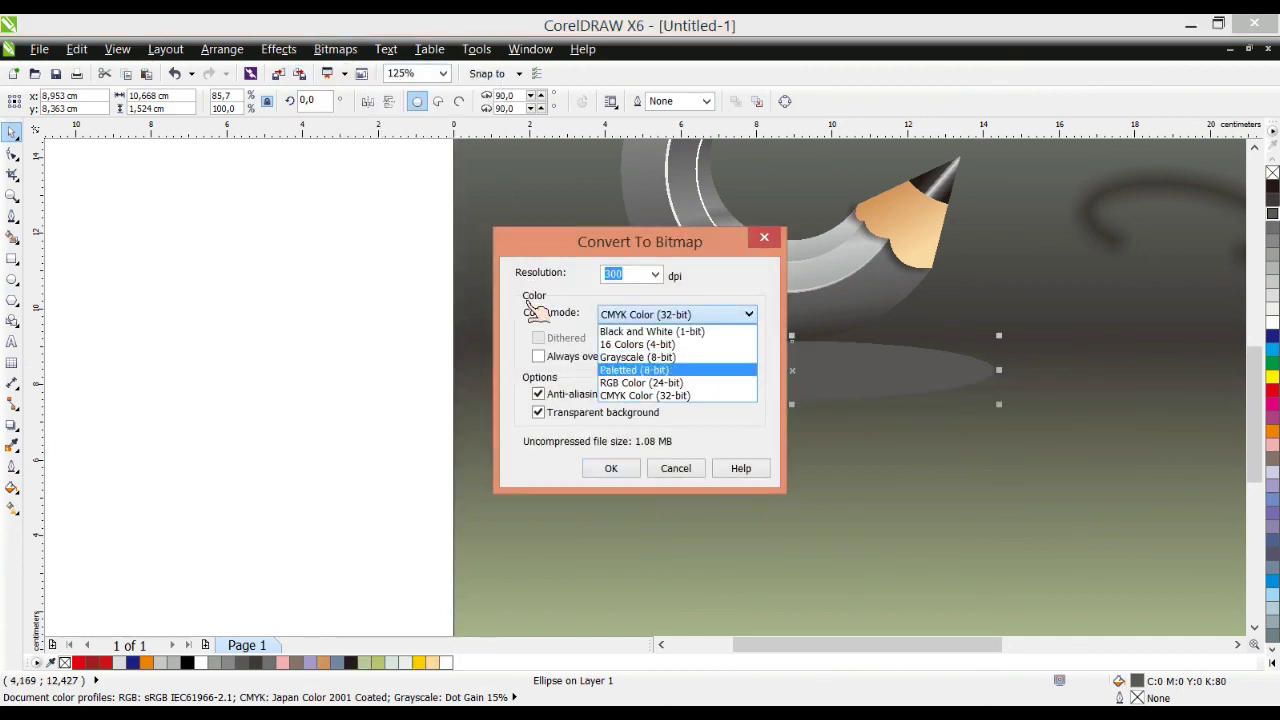
key(Down)
key(Return)
key(Return)
Step: Apply a Gaussian Blur with a radius of 28 pixels to the ellipse bitmap and move it down slightly
click(335, 49)
mouse_move(357, 494)
click(620, 520)
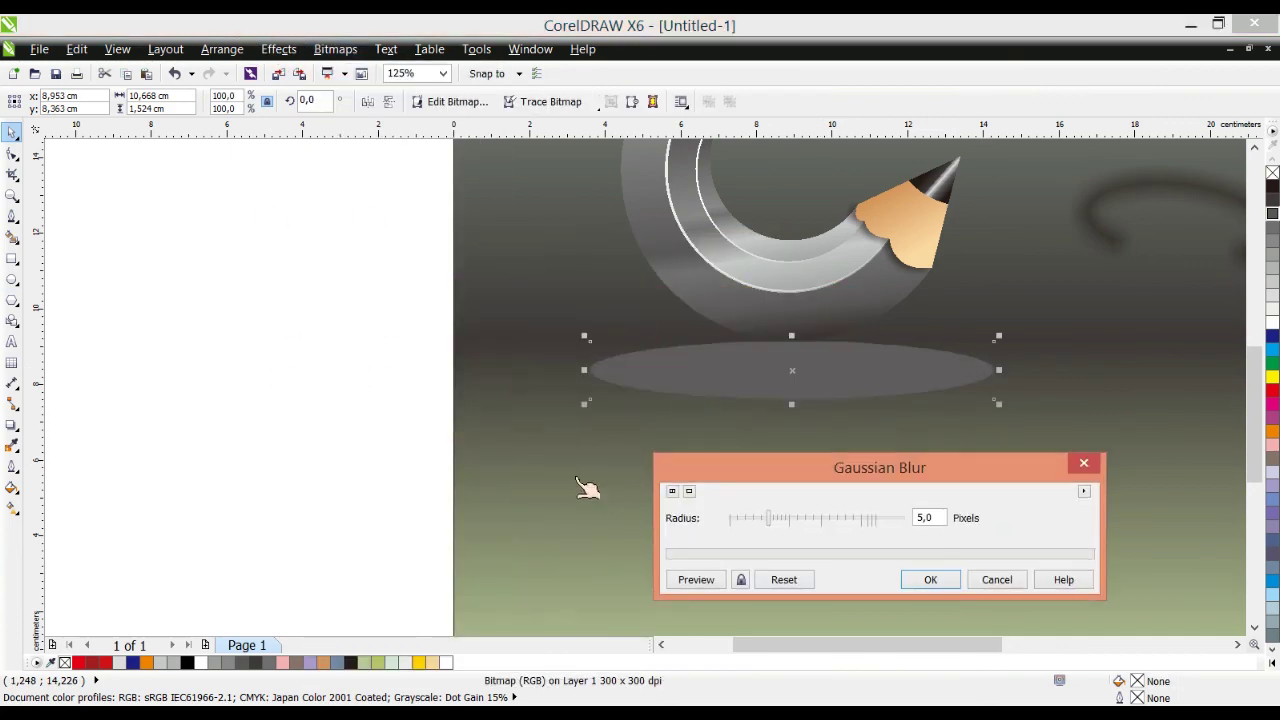
click(696, 580)
drag(768, 518, 803, 518)
click(696, 580)
click(696, 580)
click(696, 580)
click(696, 580)
click(930, 580)
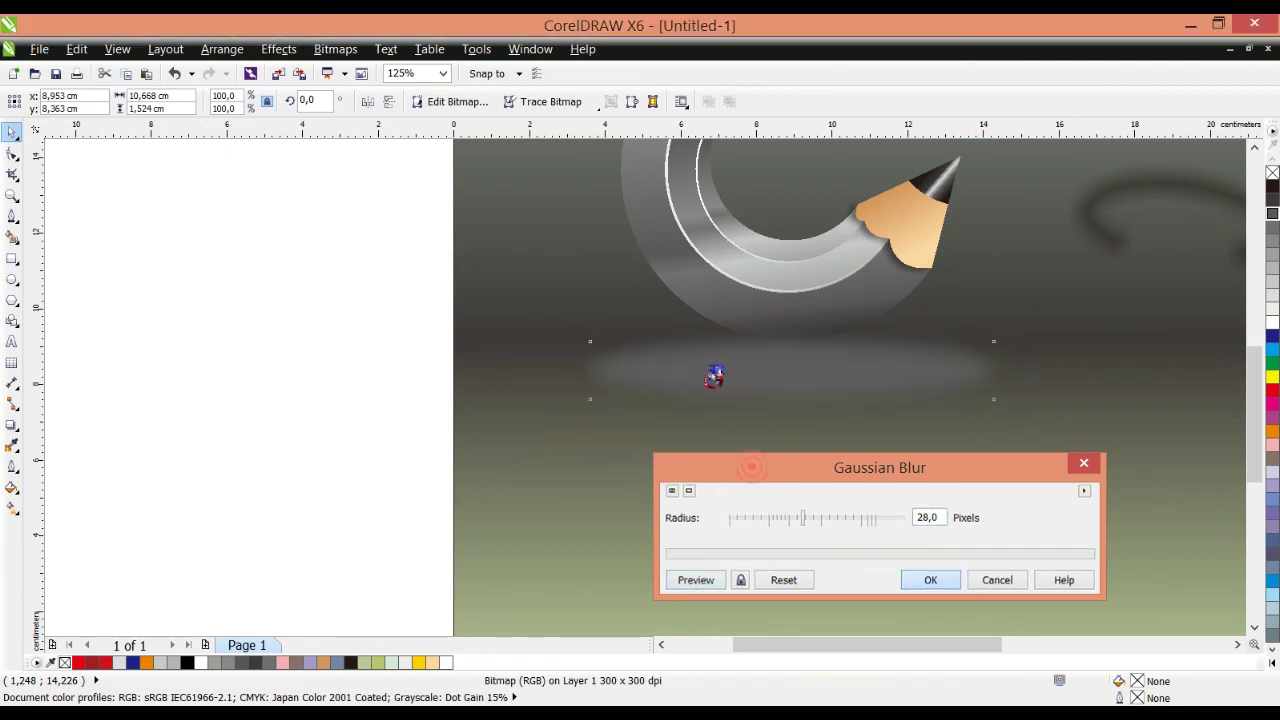
drag(843, 372, 843, 385)
Step: Lower the dark middle colour of the background rectangle's linear gradient to about the height of the blurred ellipse
click(724, 305)
scroll(455, 286, down, 1)
click(480, 380)
click(16, 512)
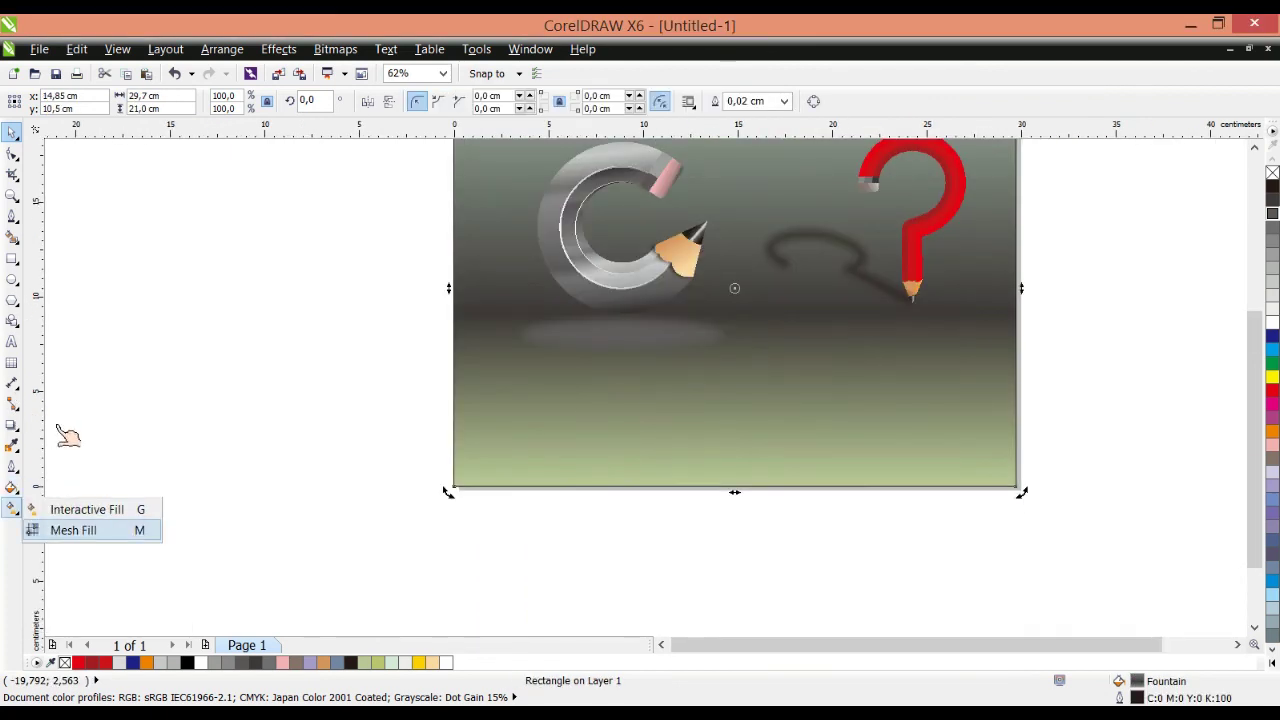
click(80, 509)
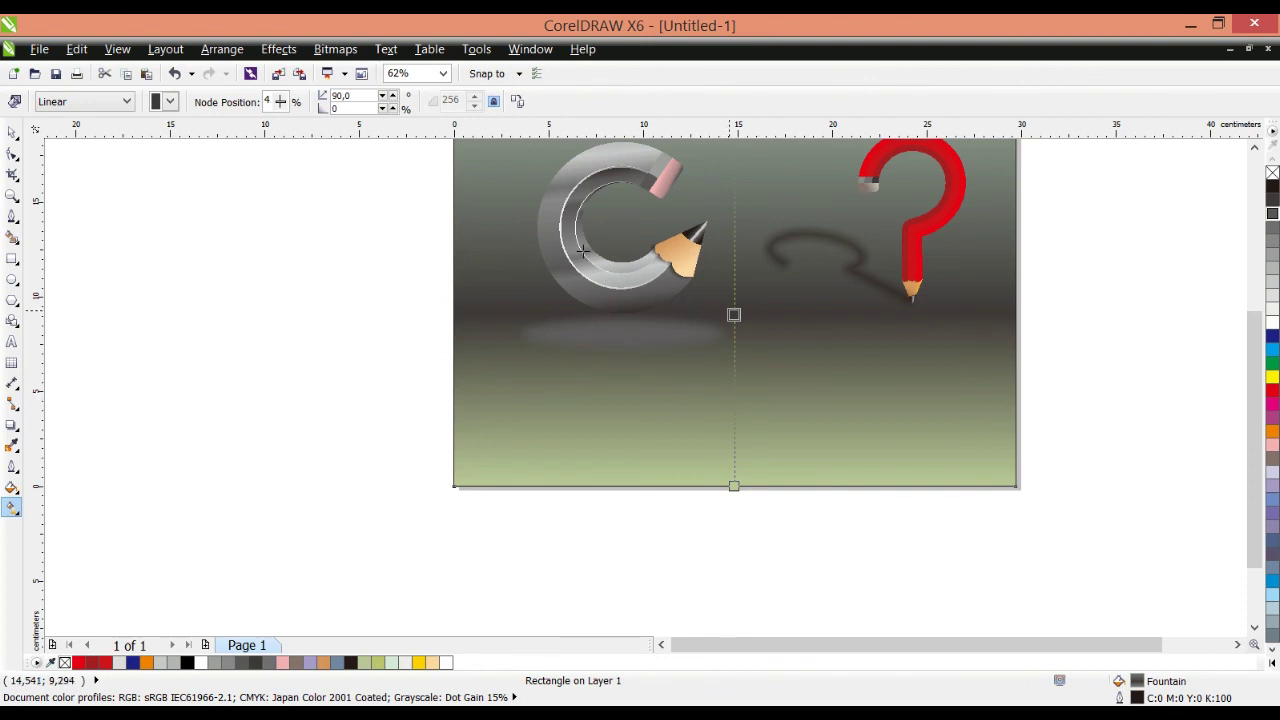
drag(733, 314, 727, 346)
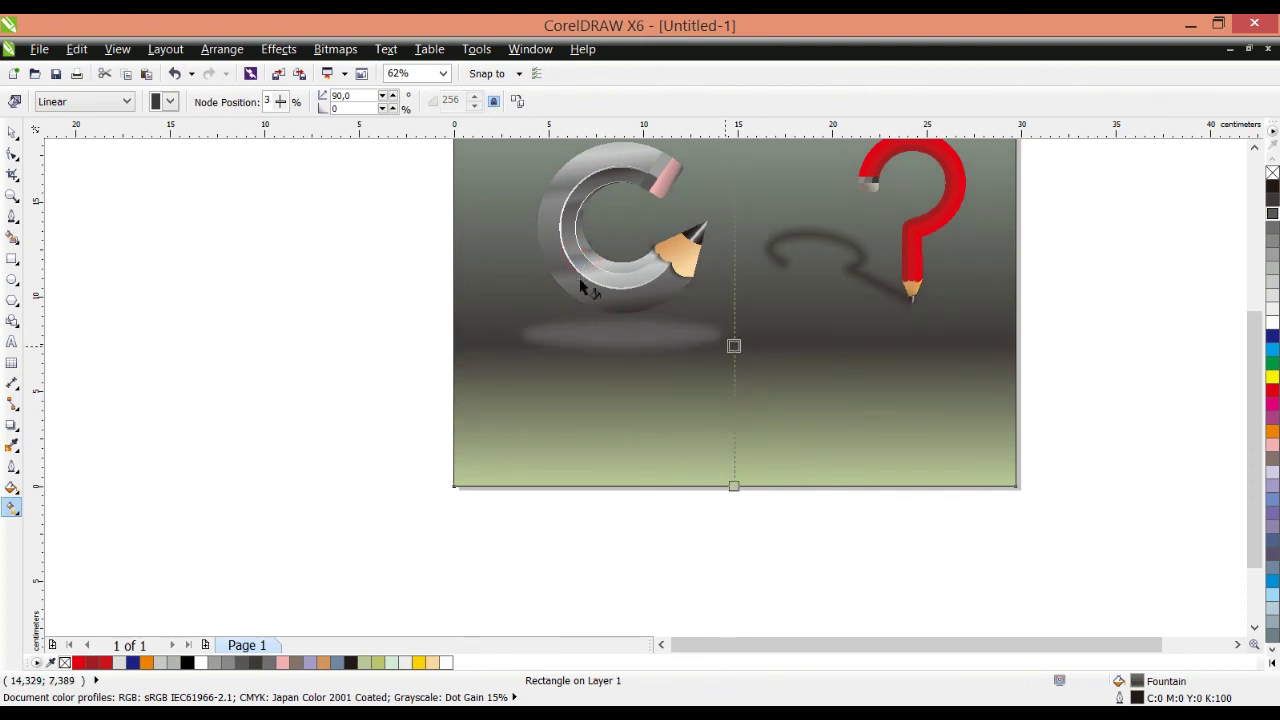
click(583, 287)
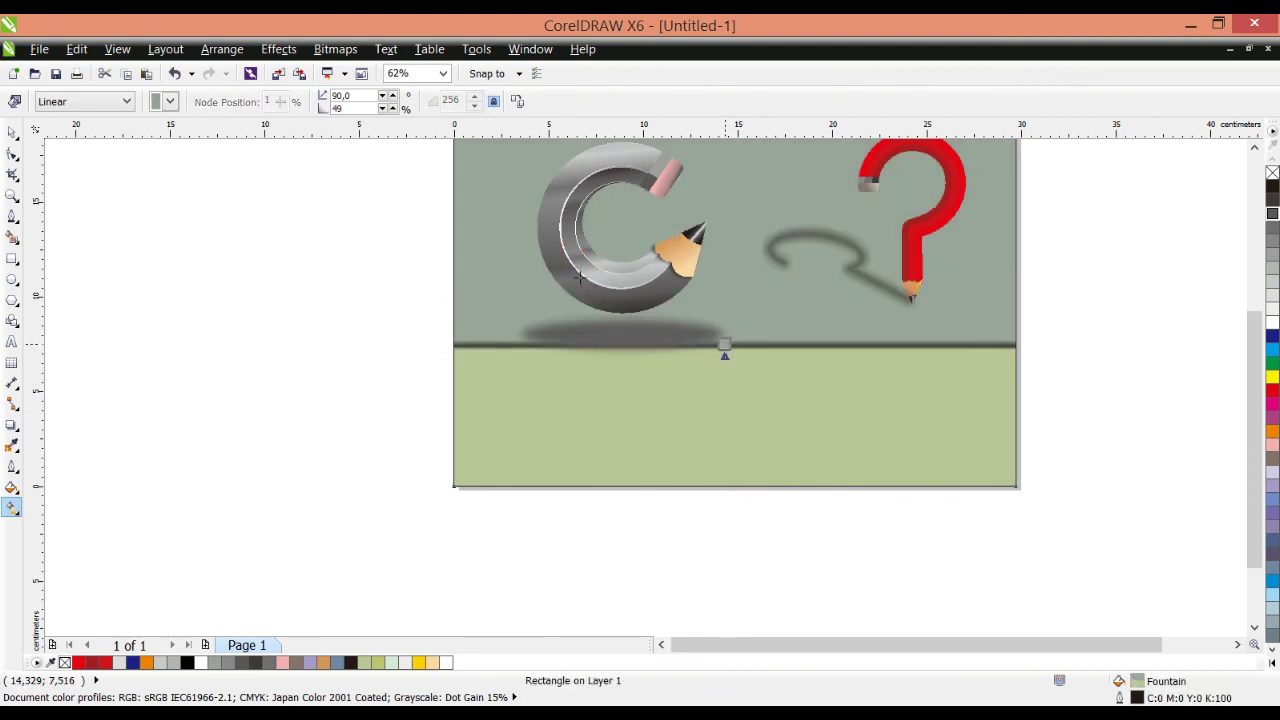
key(ctrl+z)
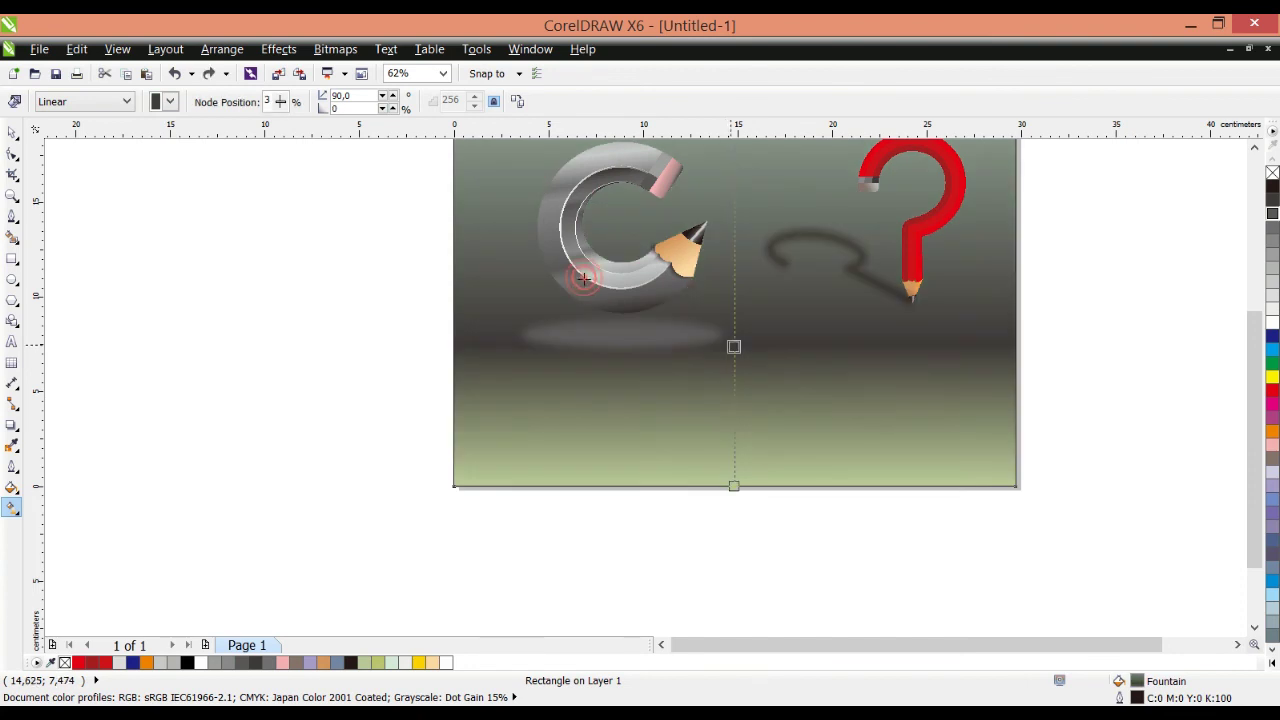
click(12, 130)
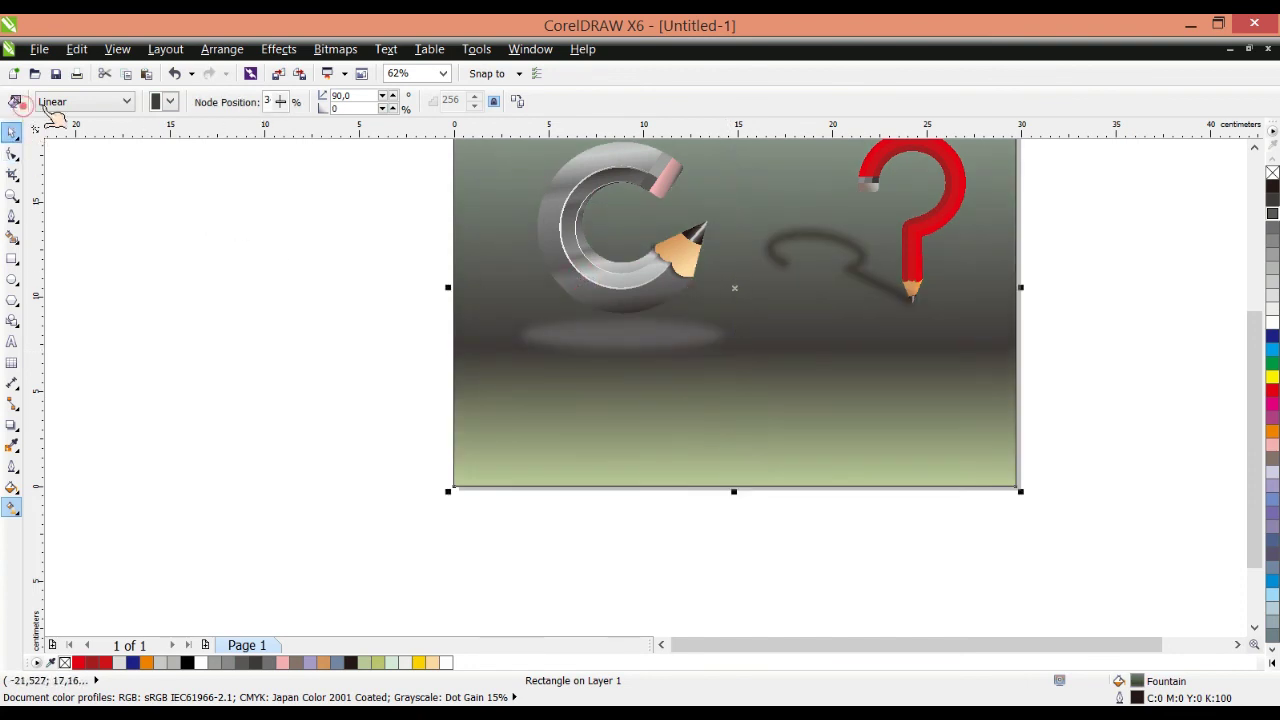
Step: Select the C-shaped pencil, its blurred ellipse and the question-mark pencil together and move them down about 2.4 cm
scroll(508, 342, down, 1)
drag(330, 218, 726, 331)
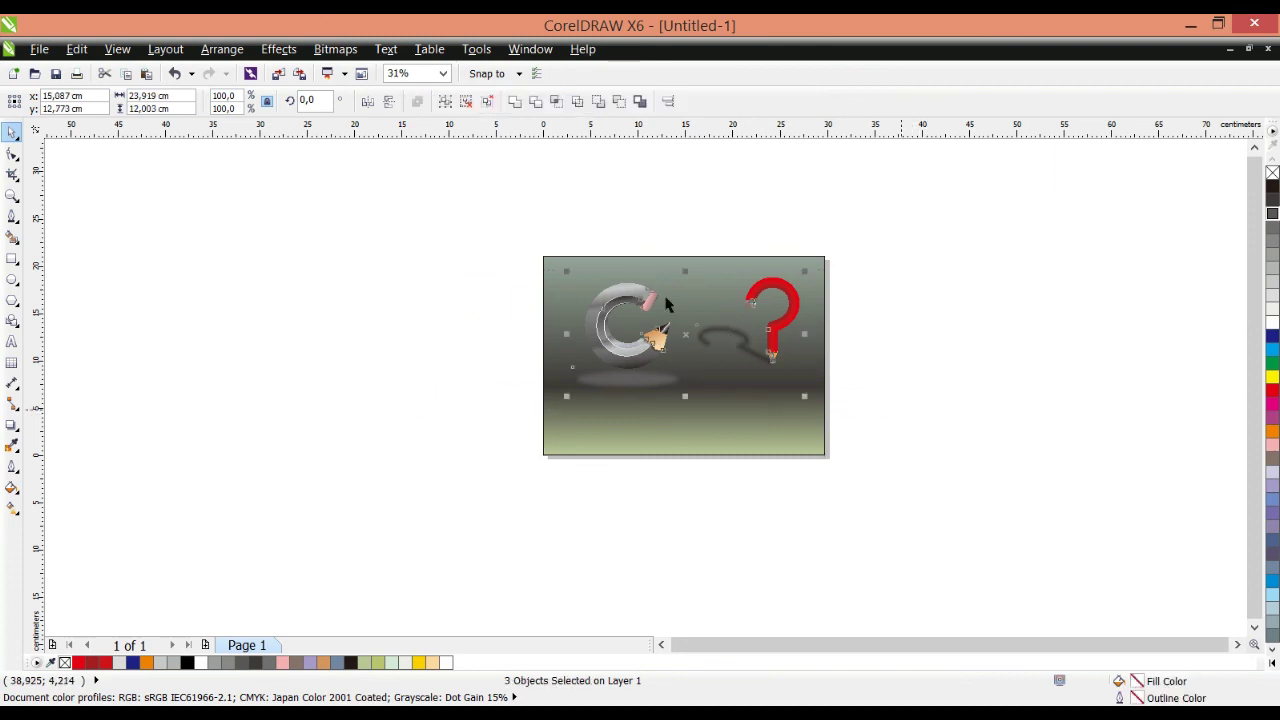
scroll(651, 288, up, 1)
drag(584, 257, 584, 299)
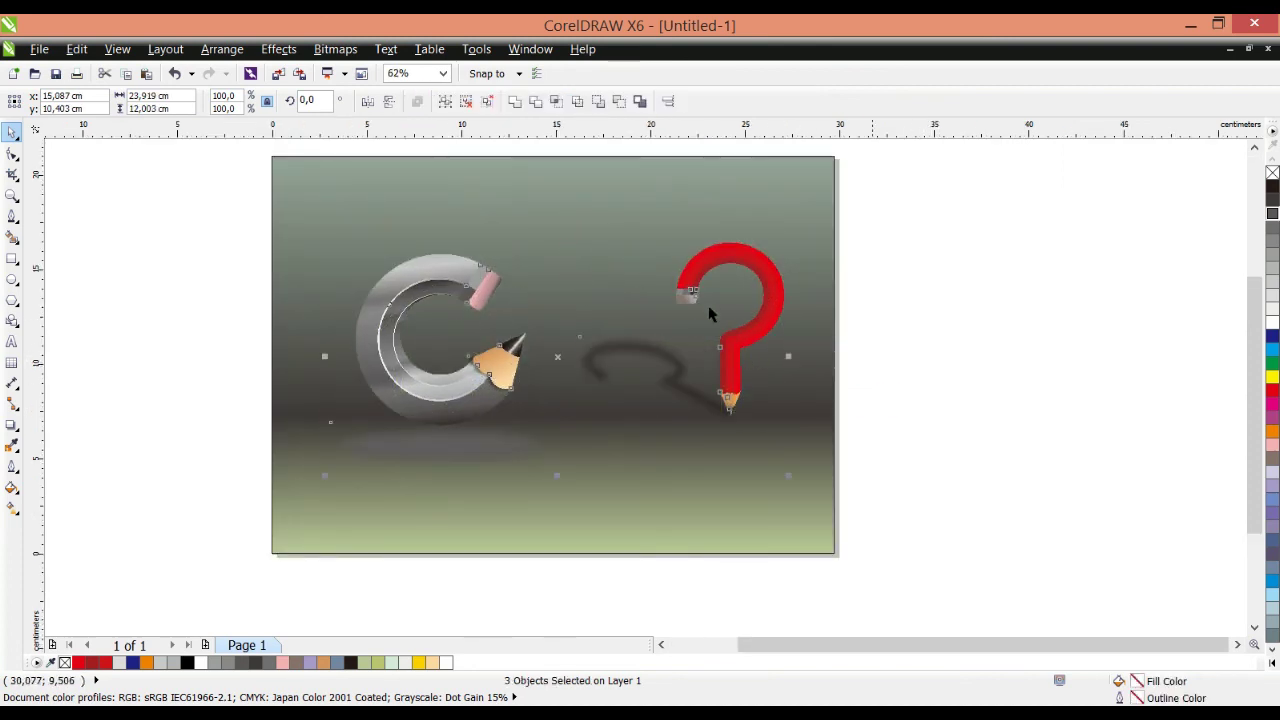
Step: Move the red question-mark pencil group about 2.7 cm closer to the C-shaped pencil
click(746, 315)
drag(735, 375, 412, 152)
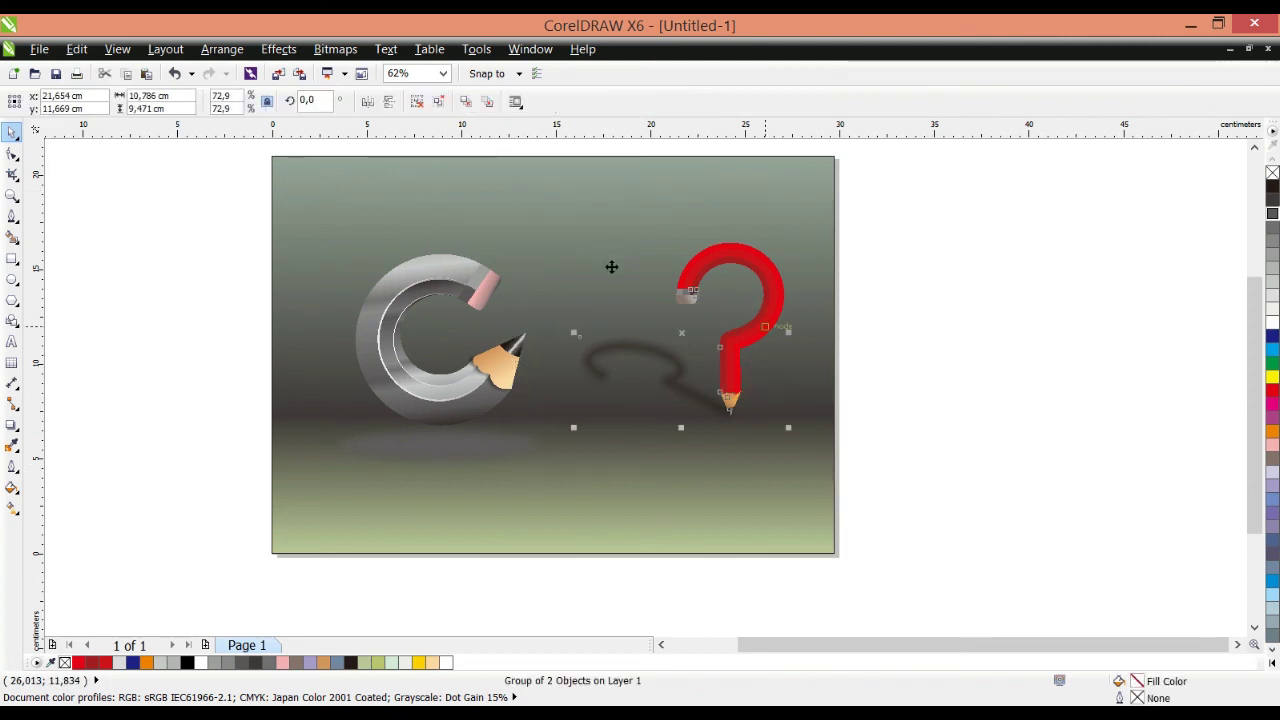
drag(610, 266, 571, 268)
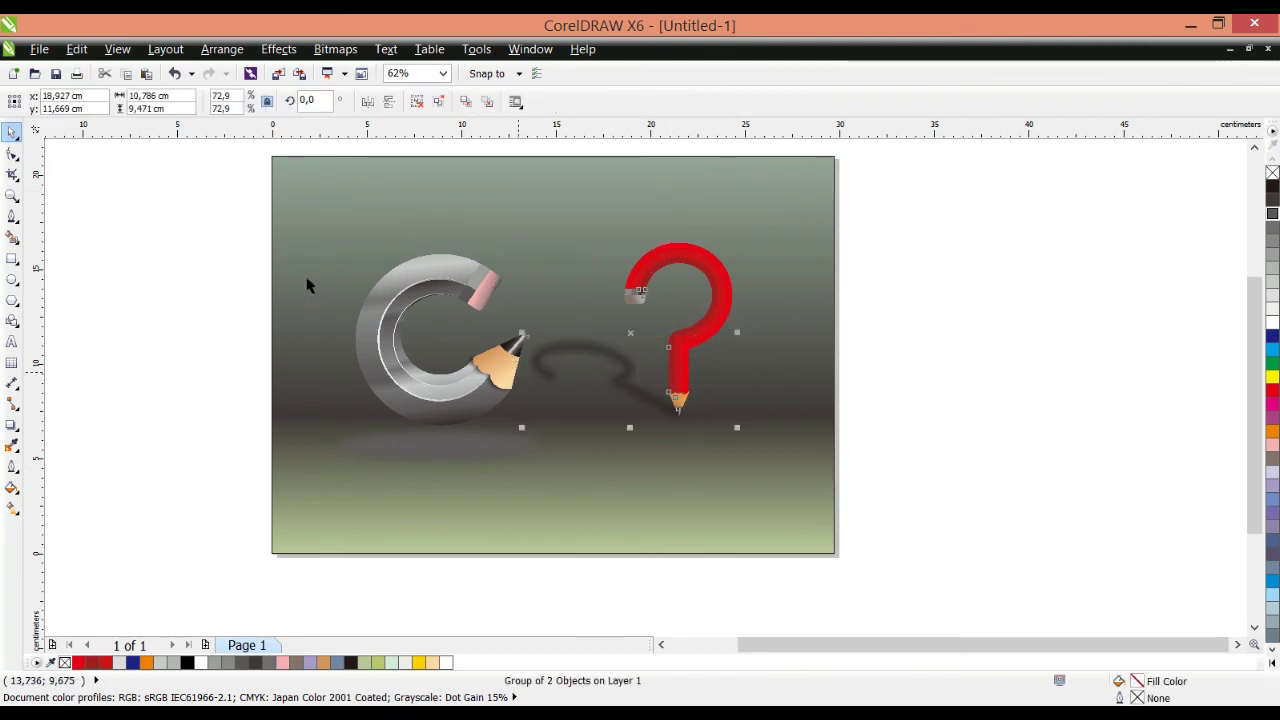
Step: Select the C-shaped pencil with its blurred ellipse, move both up about 0.5 cm and deselect them
drag(230, 157, 725, 357)
click(738, 348)
drag(108, 200, 484, 388)
drag(378, 365, 378, 358)
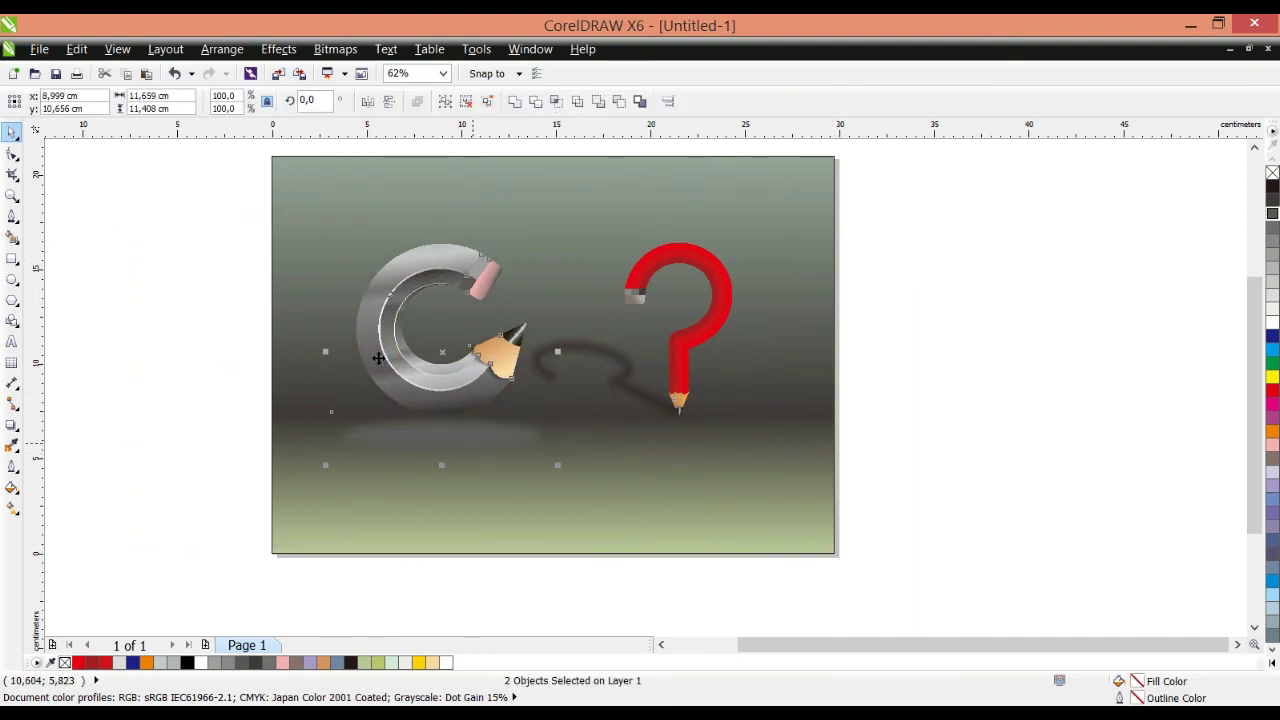
click(950, 321)
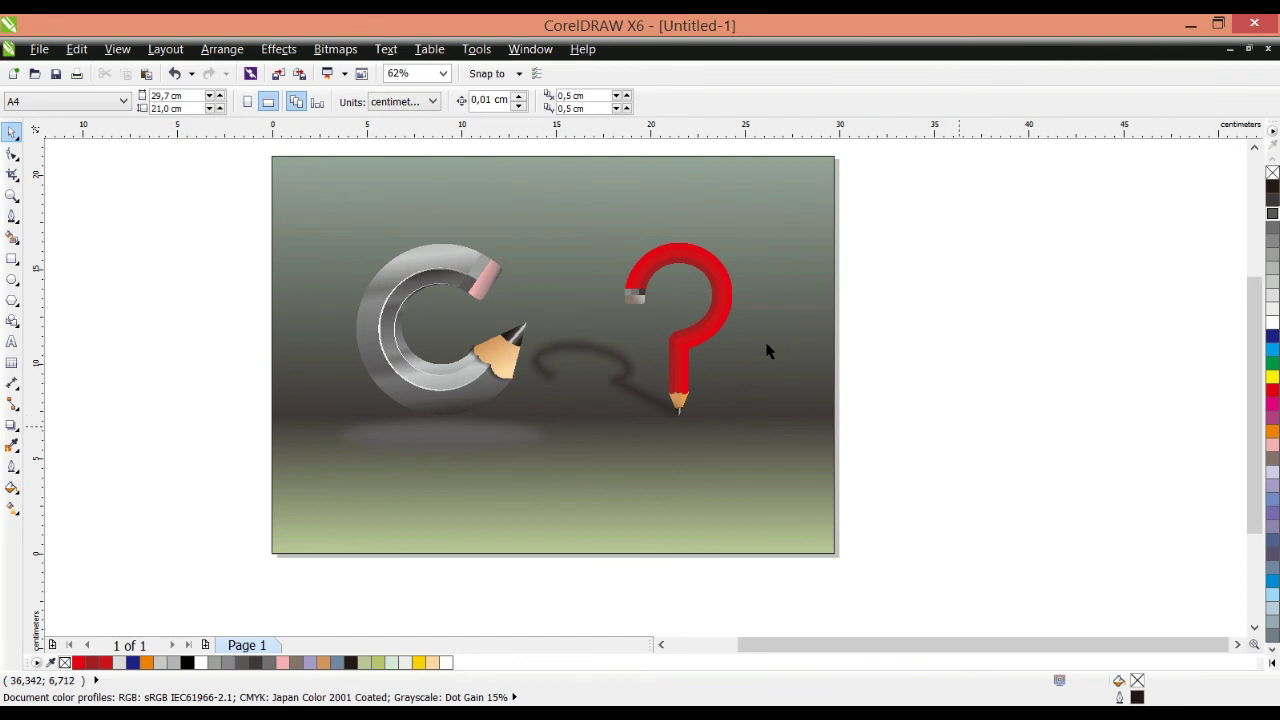